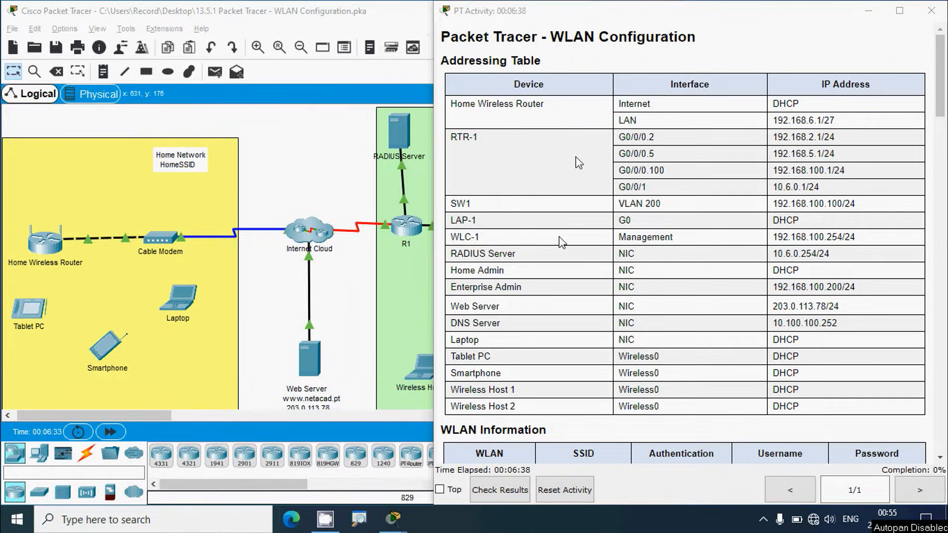
Step: Open the Home Wireless Router's GUI setup page from the network topology
{"action": "scroll", "coordinate": [674, 275], "scroll_direction": "down", "scroll_amount": 3}
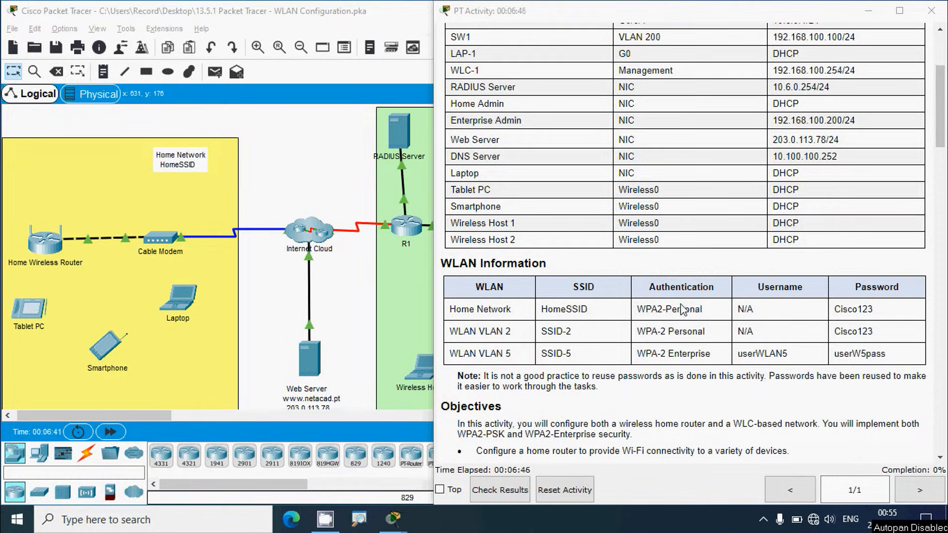
{"action": "scroll", "coordinate": [624, 409], "scroll_direction": "down", "scroll_amount": 1}
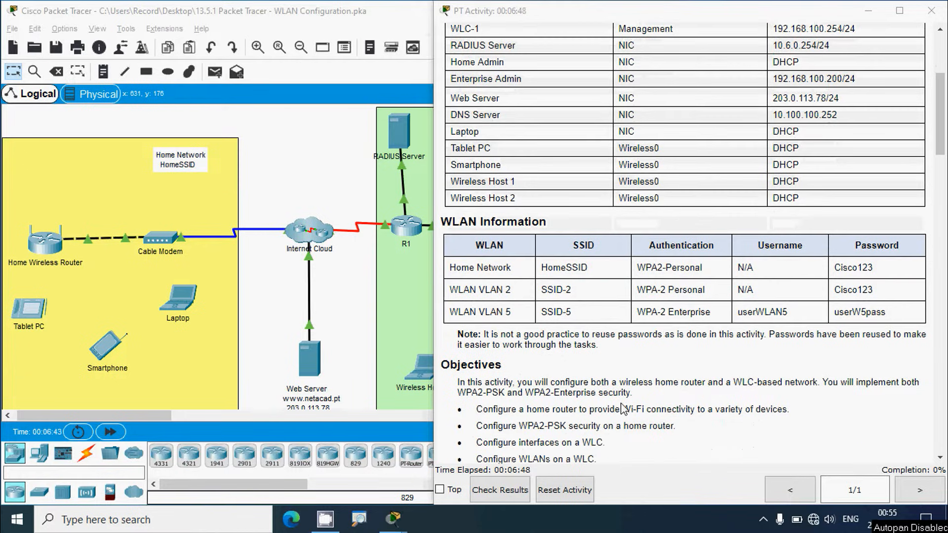
{"action": "scroll", "coordinate": [513, 377], "scroll_direction": "down", "scroll_amount": 1}
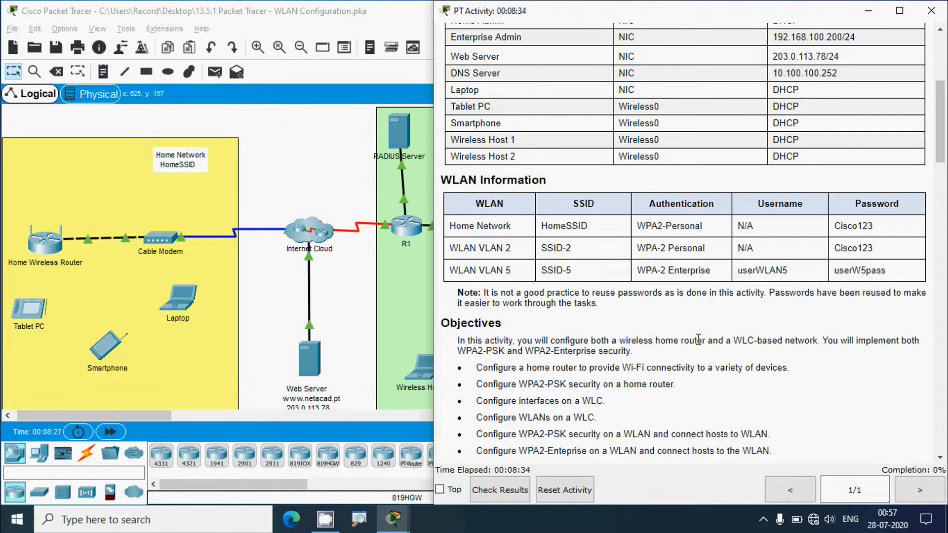
{"action": "scroll", "coordinate": [517, 345], "scroll_direction": "down", "scroll_amount": 2}
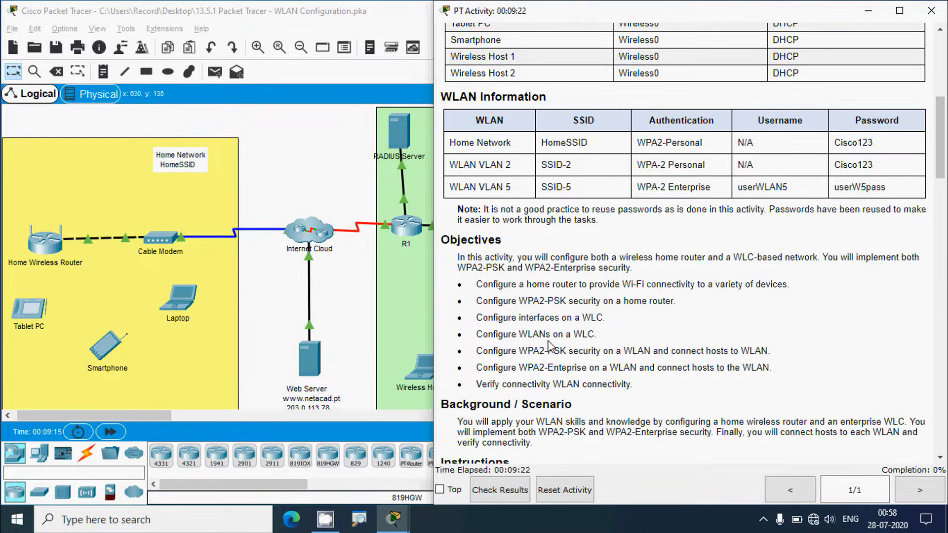
{"action": "scroll", "coordinate": [580, 346], "scroll_direction": "down", "scroll_amount": 1}
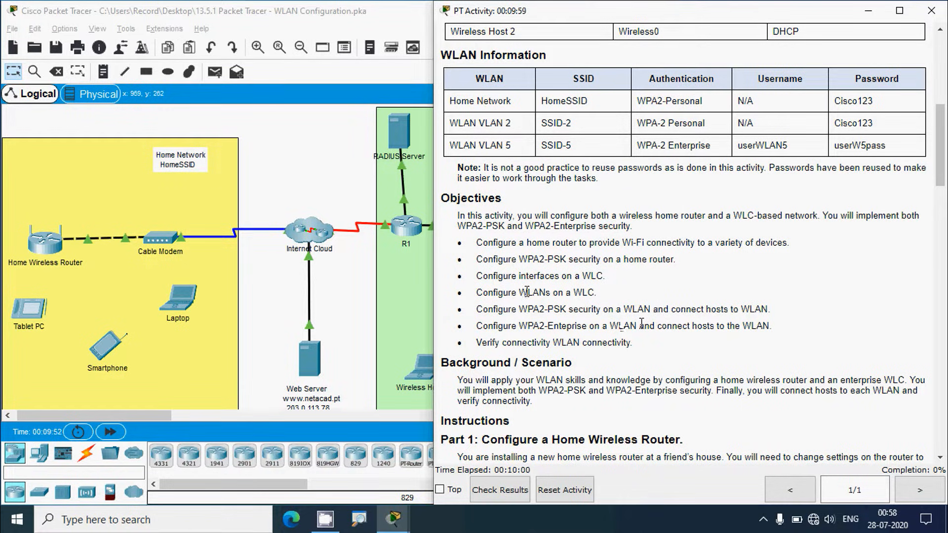
{"action": "scroll", "coordinate": [526, 378], "scroll_direction": "down", "scroll_amount": 1}
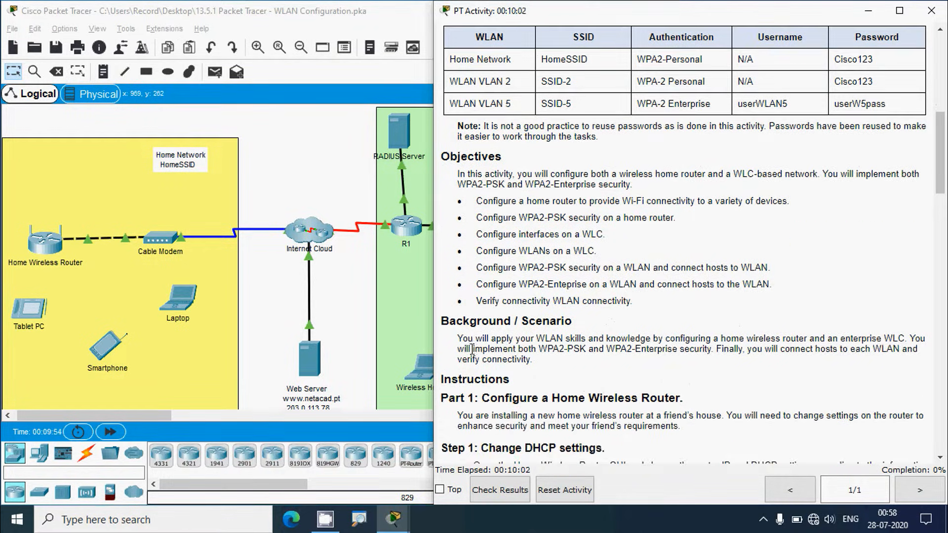
{"action": "scroll", "coordinate": [532, 342], "scroll_direction": "down", "scroll_amount": 1}
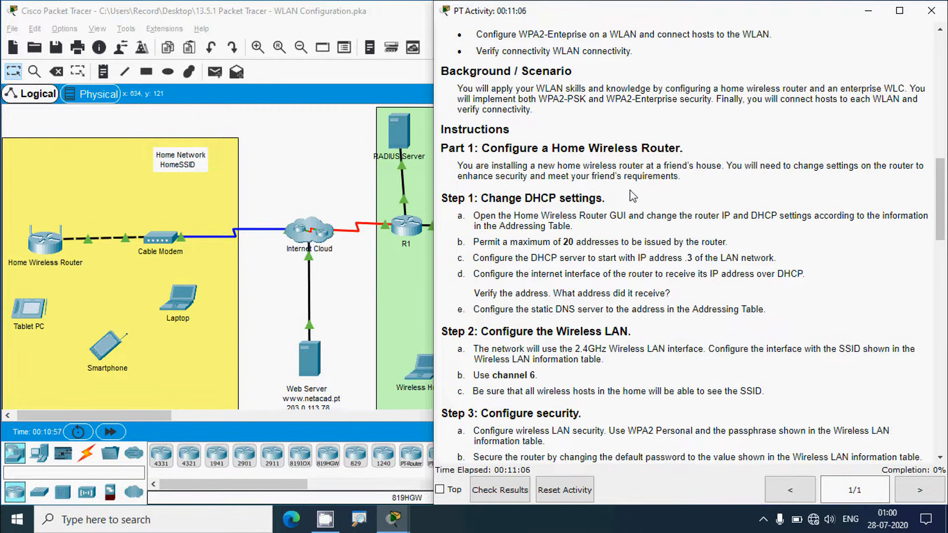
{"action": "scroll", "coordinate": [575, 242], "scroll_direction": "down", "scroll_amount": 1}
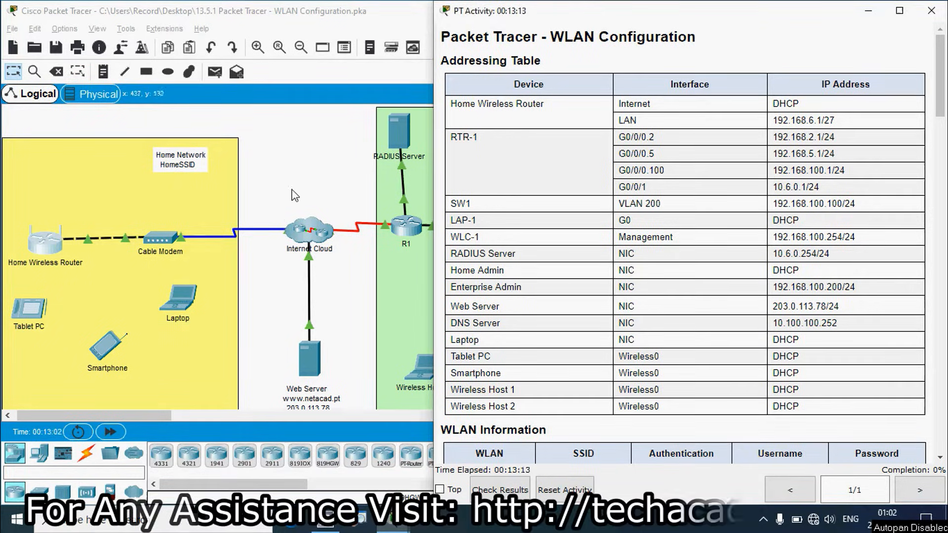
{"action": "left_click", "coordinate": [292, 164]}
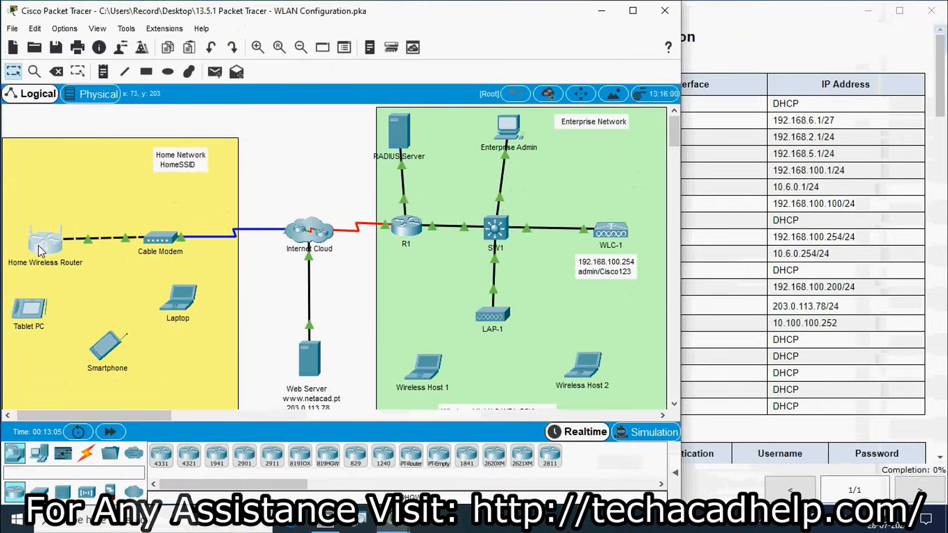
{"action": "left_click", "coordinate": [79, 226]}
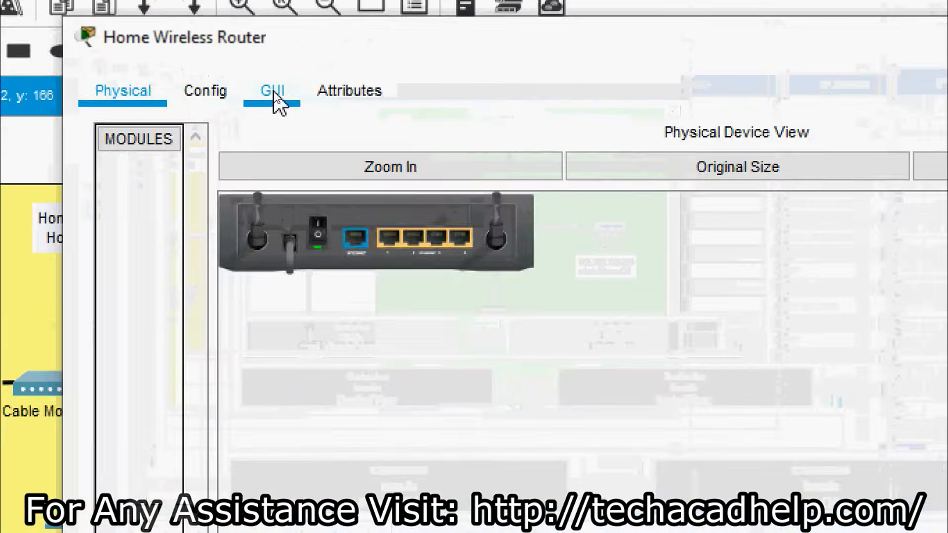
{"action": "left_click", "coordinate": [274, 91]}
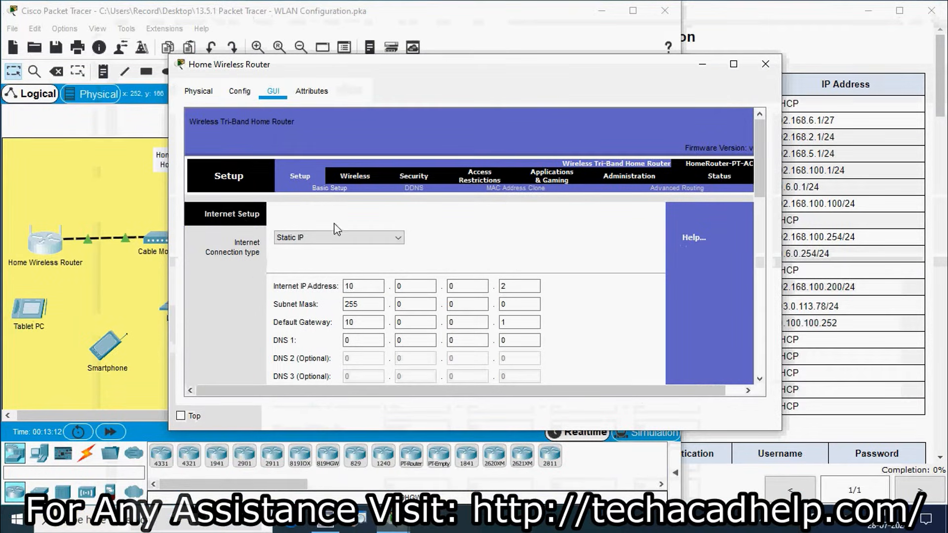
Step: Set the Internet Connection type to Automatic Configuration - DHCP
{"action": "left_click", "coordinate": [868, 259]}
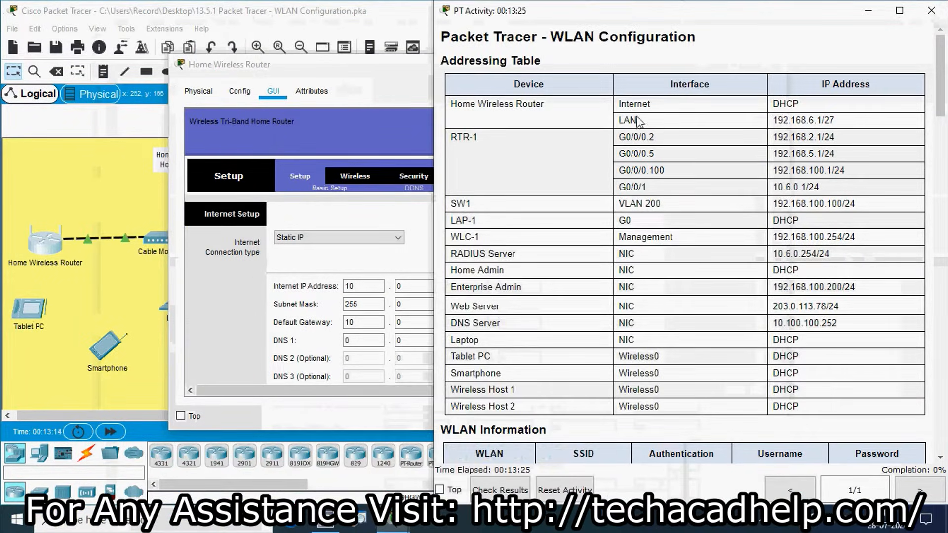
{"action": "left_click", "coordinate": [405, 79]}
{"action": "left_click", "coordinate": [387, 238]}
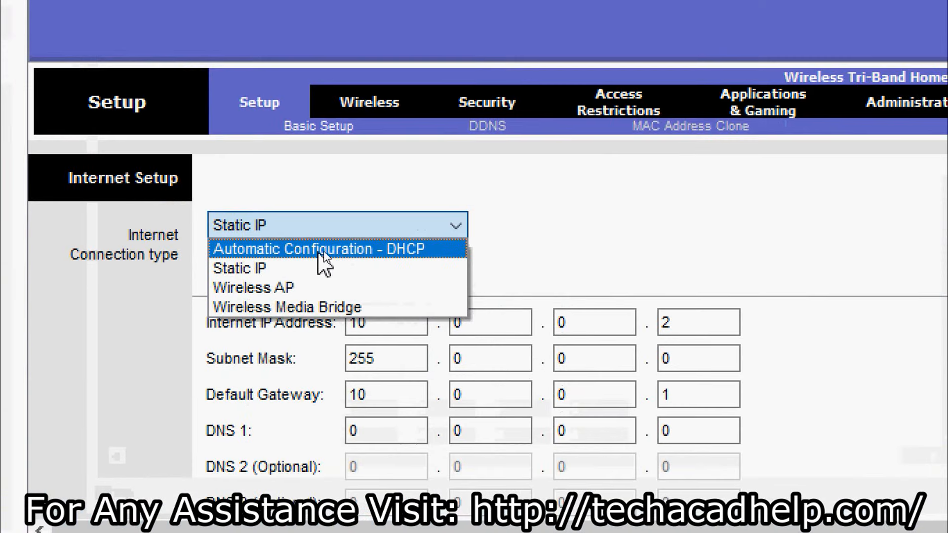
{"action": "left_click", "coordinate": [381, 258]}
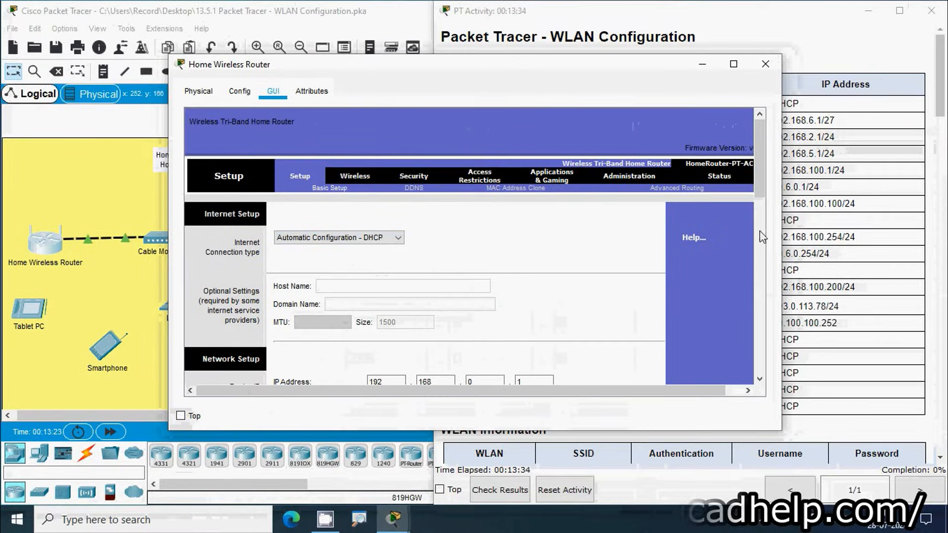
{"action": "left_click", "coordinate": [800, 232]}
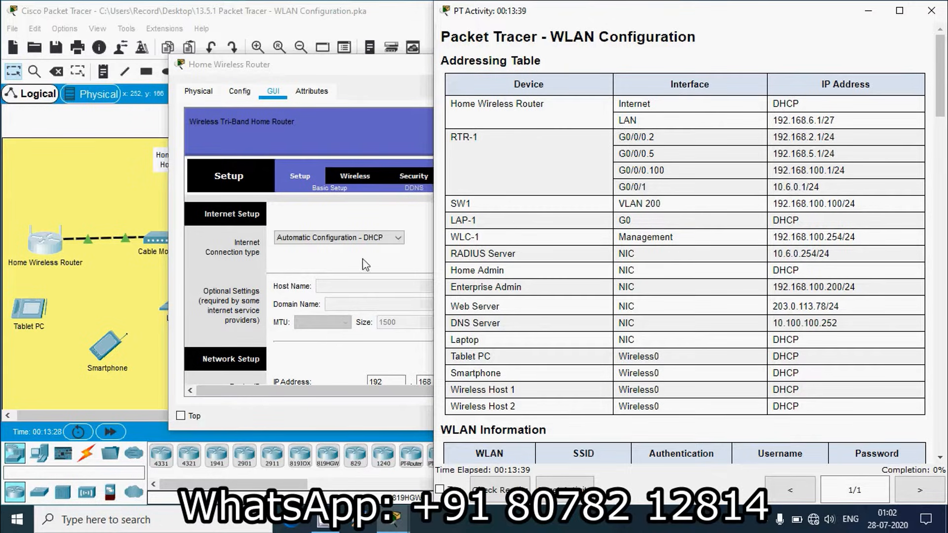
Step: Change the LAN IP's third octet to 6 (192.168.6.1) and select subnet mask 255.255.255.224
{"action": "left_click", "coordinate": [357, 81]}
{"action": "scroll", "coordinate": [384, 266], "scroll_direction": "down", "scroll_amount": 3}
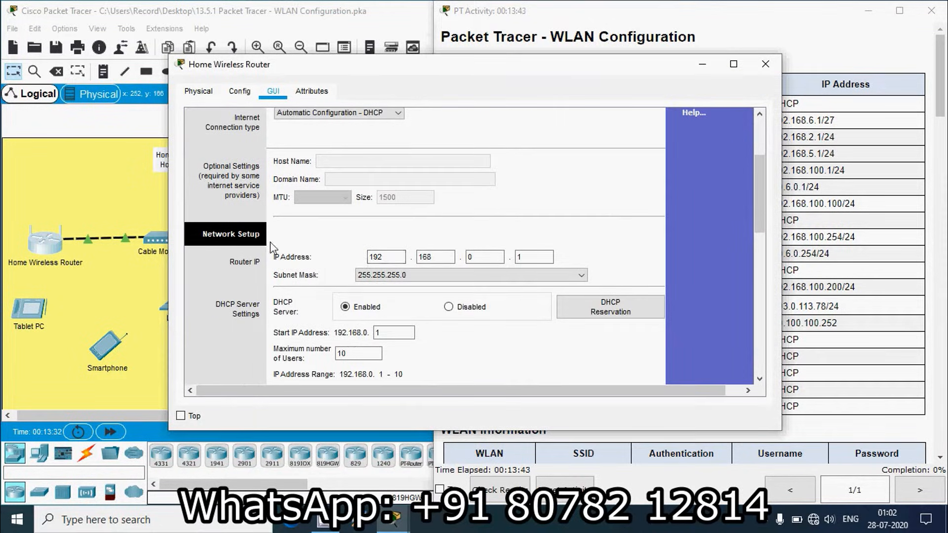
{"action": "left_click_drag", "start_coordinate": [642, 70], "coordinate": [573, 65]}
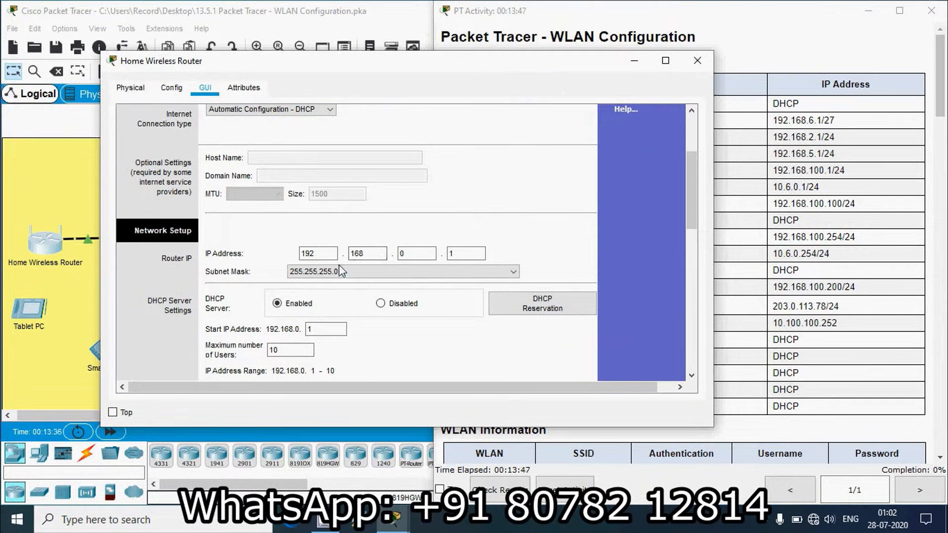
{"action": "double_click", "coordinate": [414, 253]}
{"action": "key", "text": "Tab"}
{"action": "left_click", "coordinate": [819, 131]}
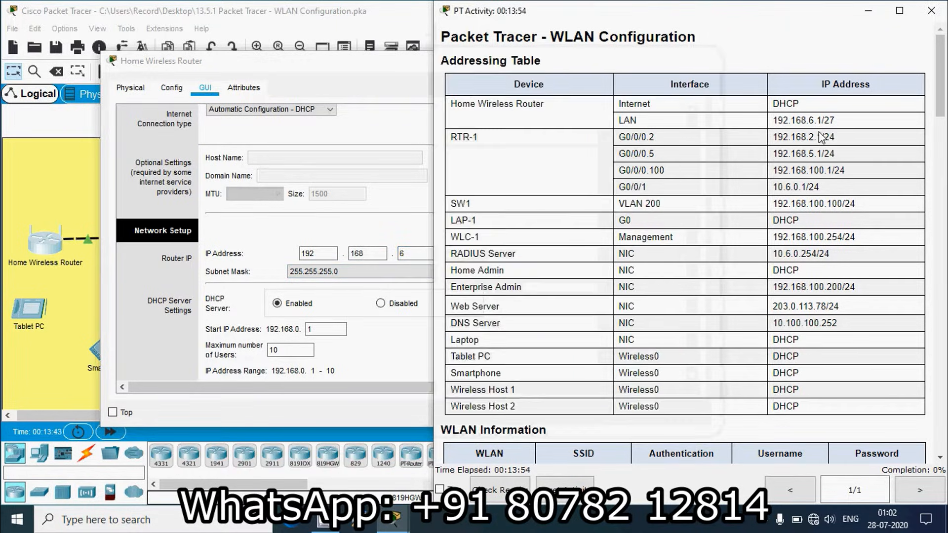
{"action": "left_click", "coordinate": [364, 75]}
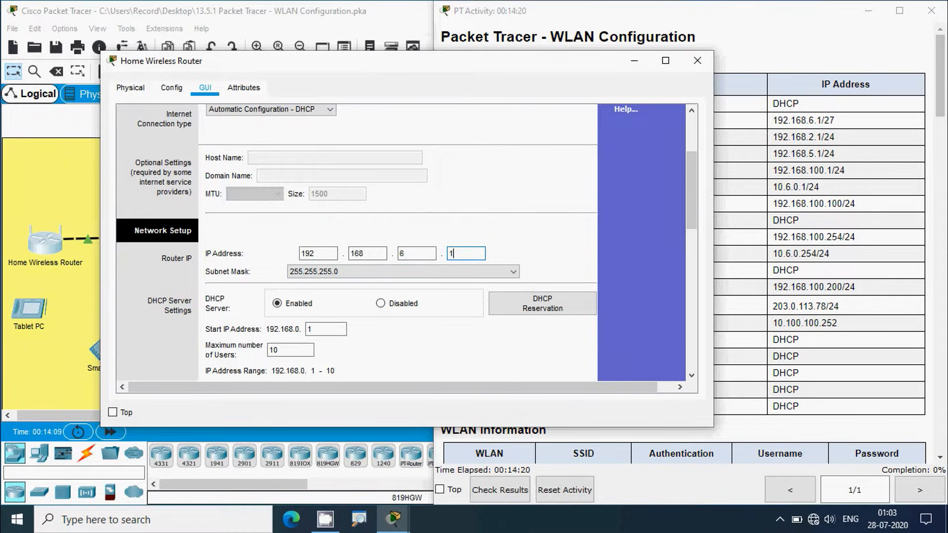
{"action": "left_click", "coordinate": [513, 273]}
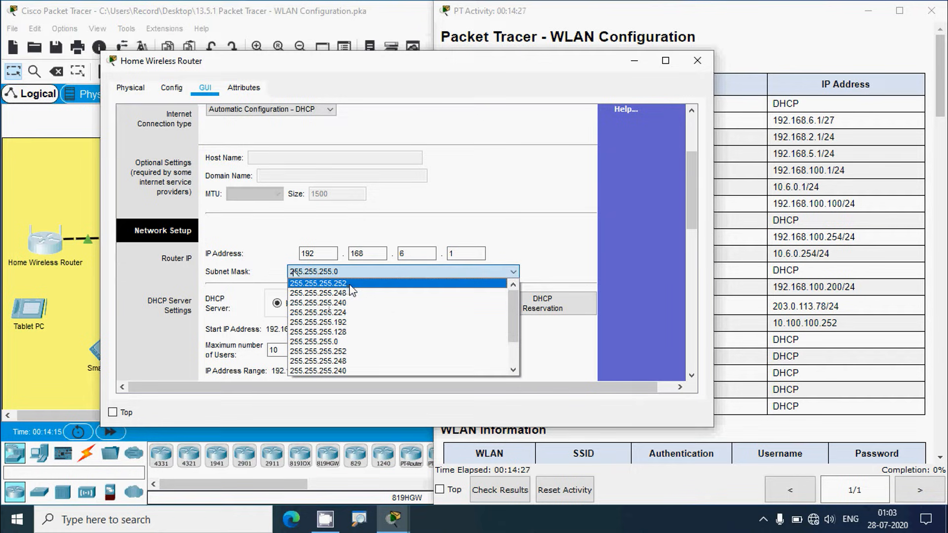
{"action": "left_click", "coordinate": [334, 312]}
{"action": "scroll", "coordinate": [538, 241], "scroll_direction": "down", "scroll_amount": 2}
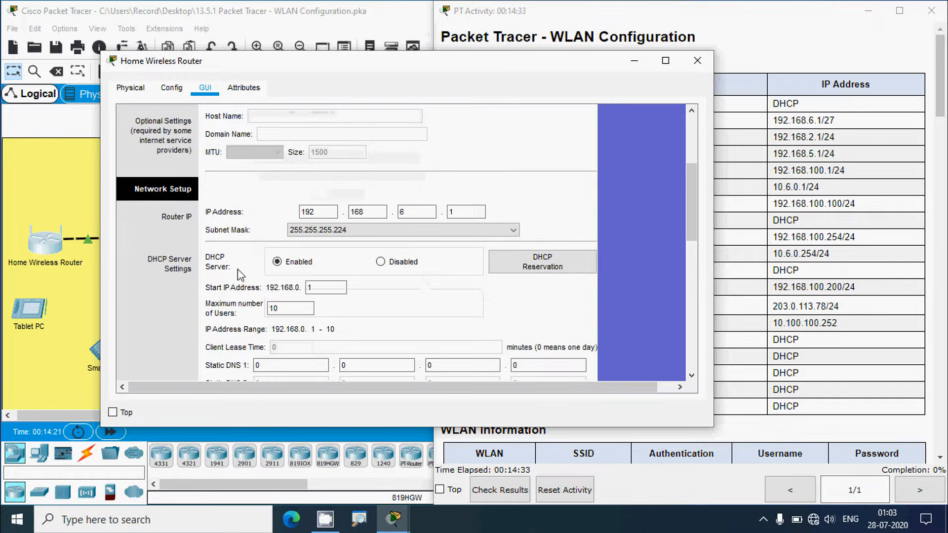
{"action": "scroll", "coordinate": [316, 271], "scroll_direction": "down", "scroll_amount": 2}
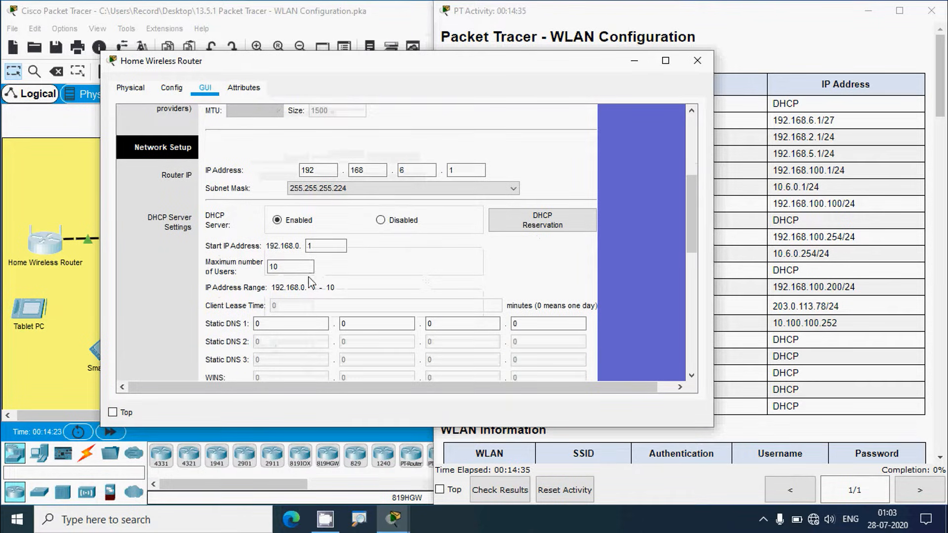
{"action": "left_click", "coordinate": [737, 279]}
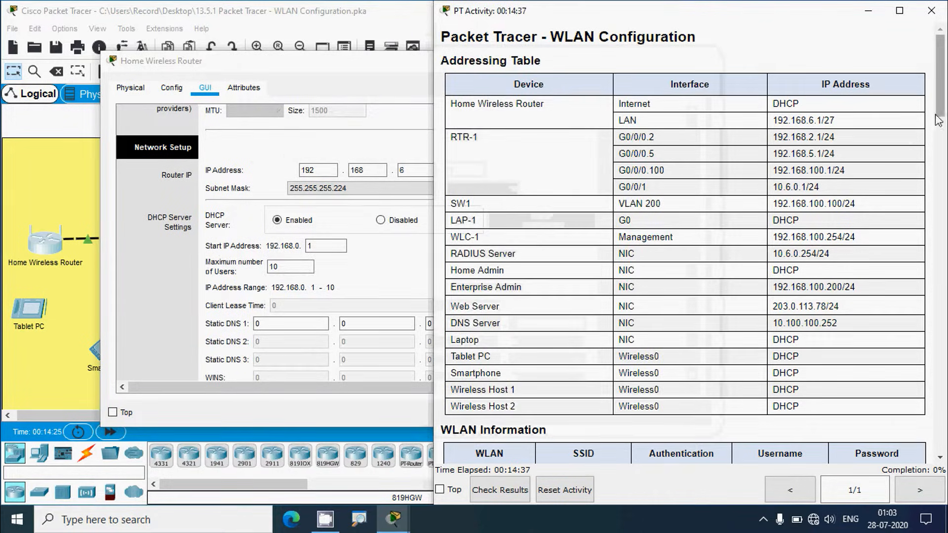
Step: Enter 20 as DHCP Maximum number of Users and 3 as the Start IP's last octet
{"action": "scroll", "coordinate": [938, 120], "scroll_direction": "down", "scroll_amount": 1}
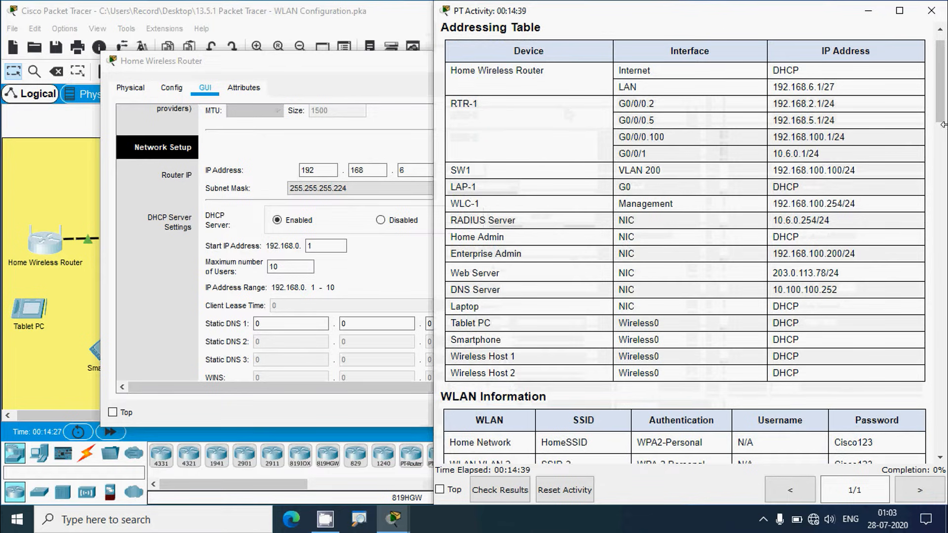
{"action": "left_click_drag", "start_coordinate": [946, 115], "coordinate": [946, 243]}
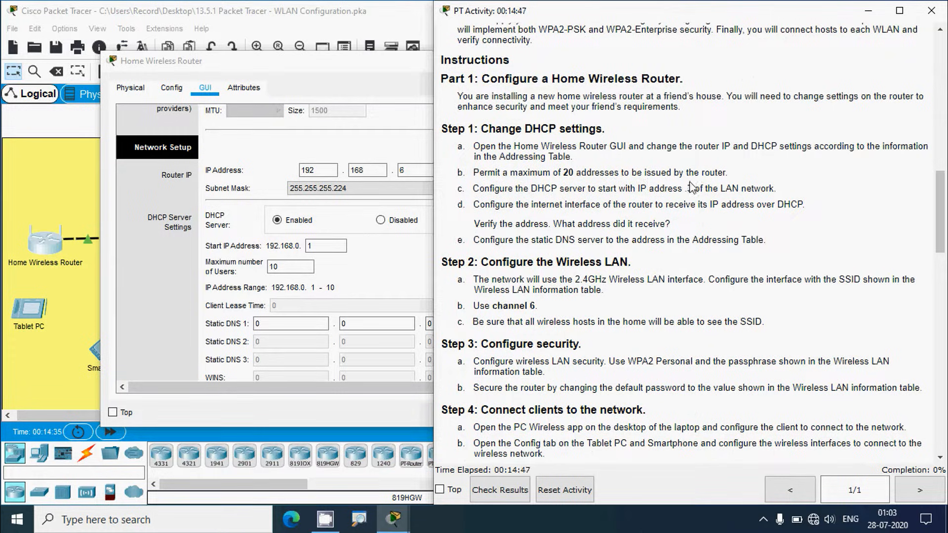
{"action": "double_click", "coordinate": [272, 266]}
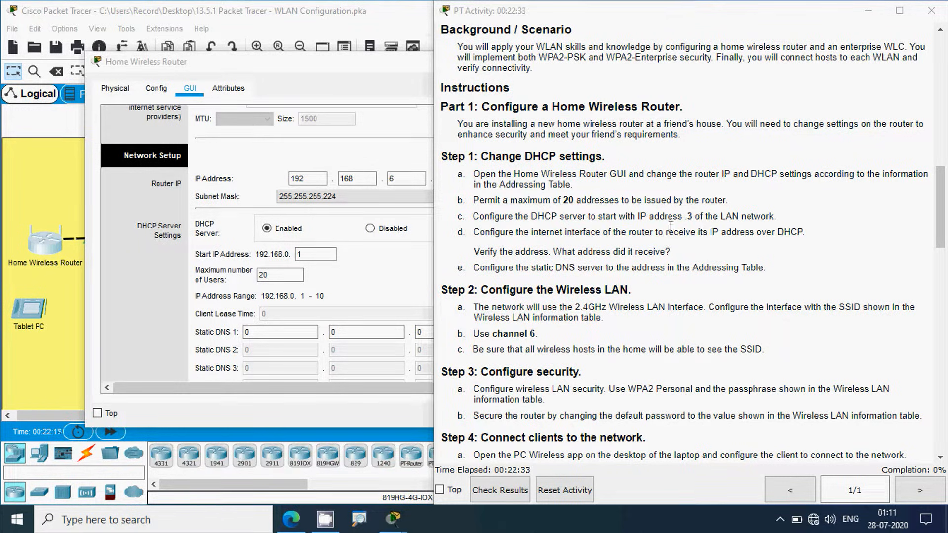
{"action": "left_click", "coordinate": [313, 79]}
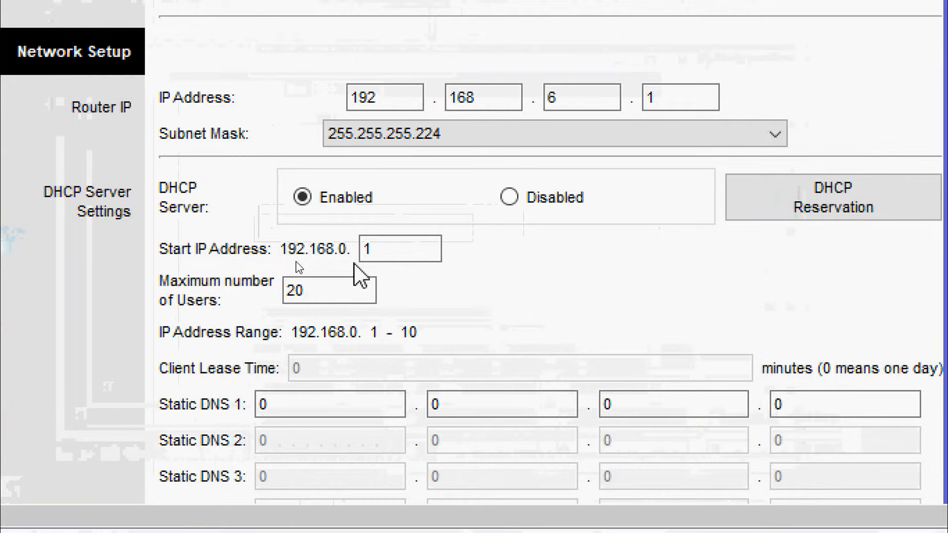
{"action": "double_click", "coordinate": [300, 253]}
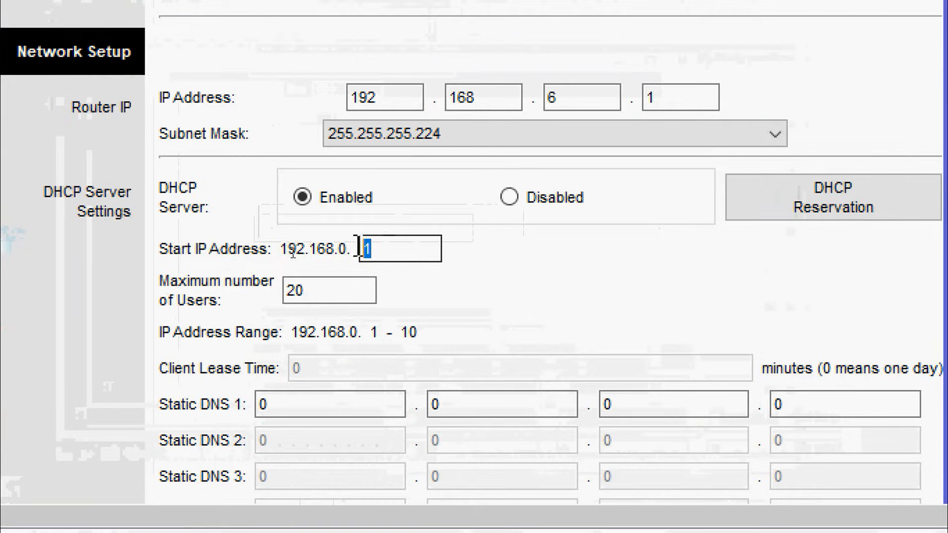
{"action": "type", "text": "3"}
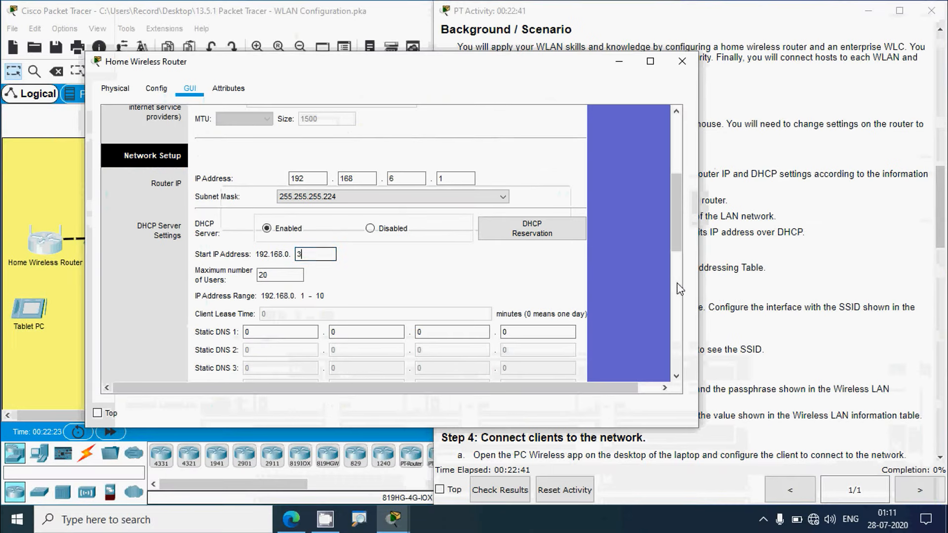
{"action": "left_click", "coordinate": [754, 293]}
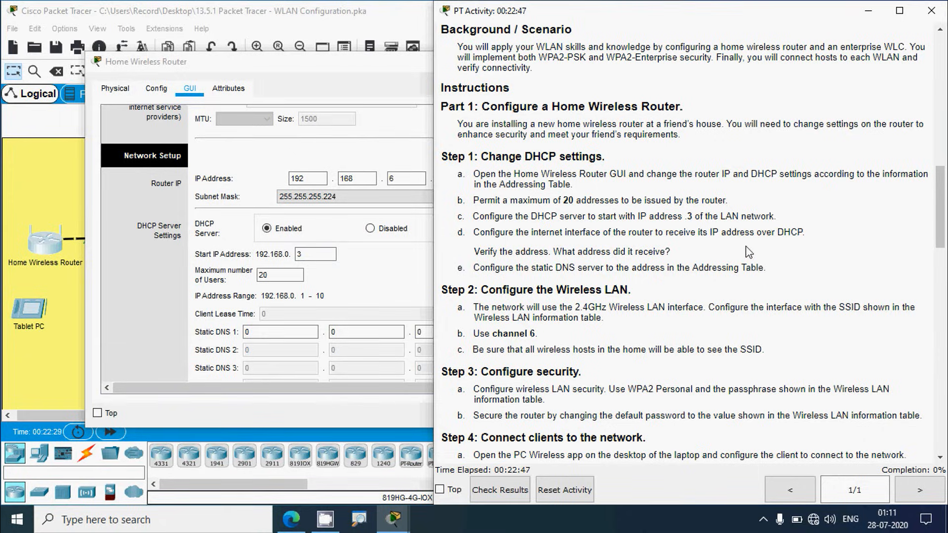
Step: Bring up Part 1, Step 1: Change DHCP settings in the activity instructions
{"action": "left_click", "coordinate": [344, 73]}
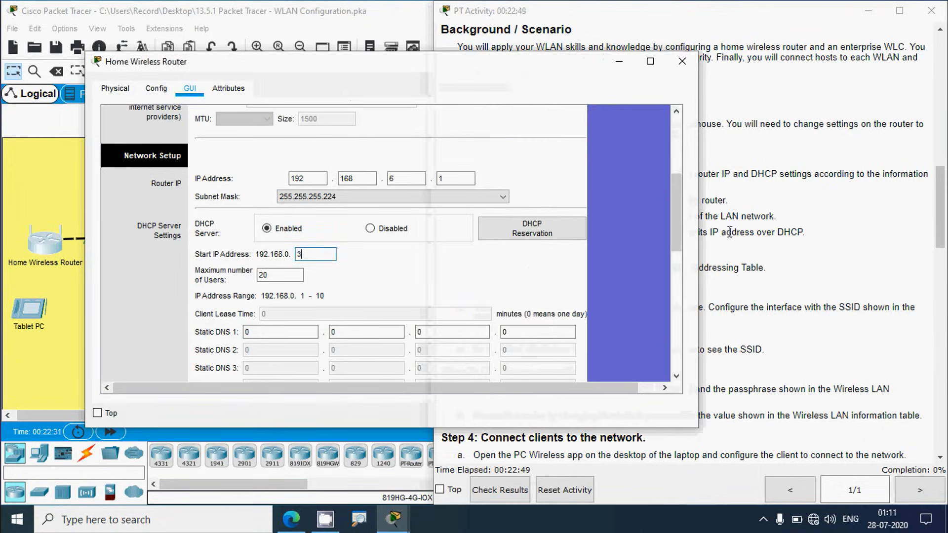
{"action": "left_click_drag", "start_coordinate": [684, 232], "coordinate": [688, 186]}
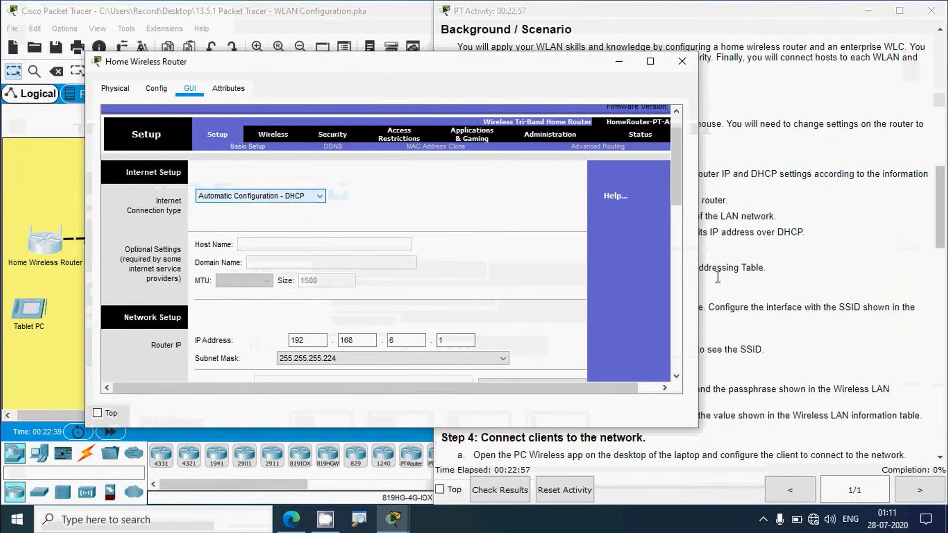
{"action": "left_click", "coordinate": [775, 287]}
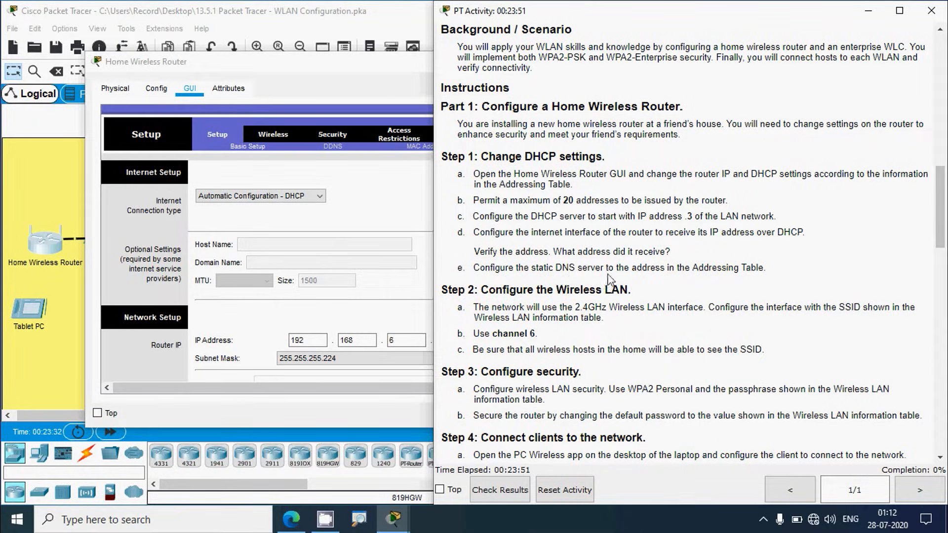
Step: Copy the DNS Server address 10.100.100.252 from the Addressing Table
{"action": "scroll", "coordinate": [943, 274], "scroll_direction": "up", "scroll_amount": 10}
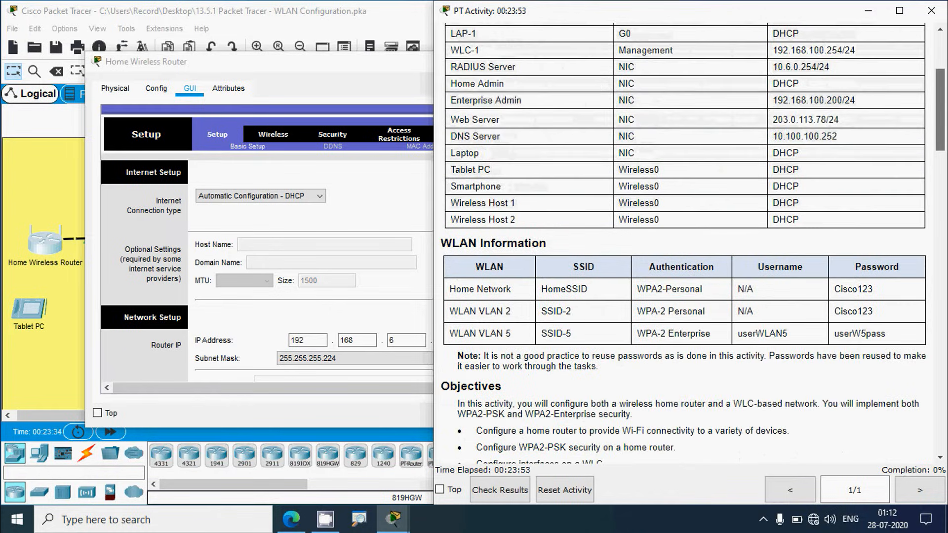
{"action": "scroll", "coordinate": [731, 168], "scroll_direction": "up", "scroll_amount": 2}
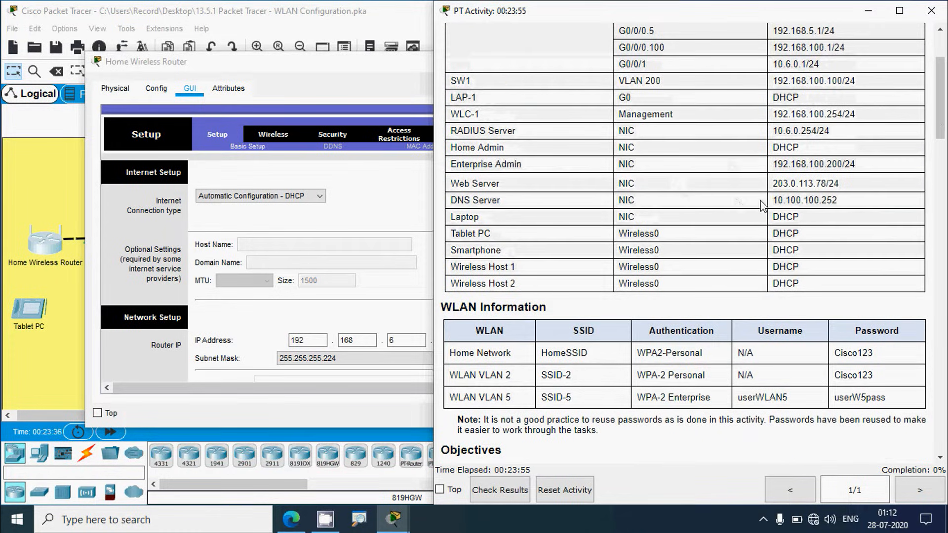
{"action": "left_click_drag", "start_coordinate": [776, 201], "coordinate": [836, 200]}
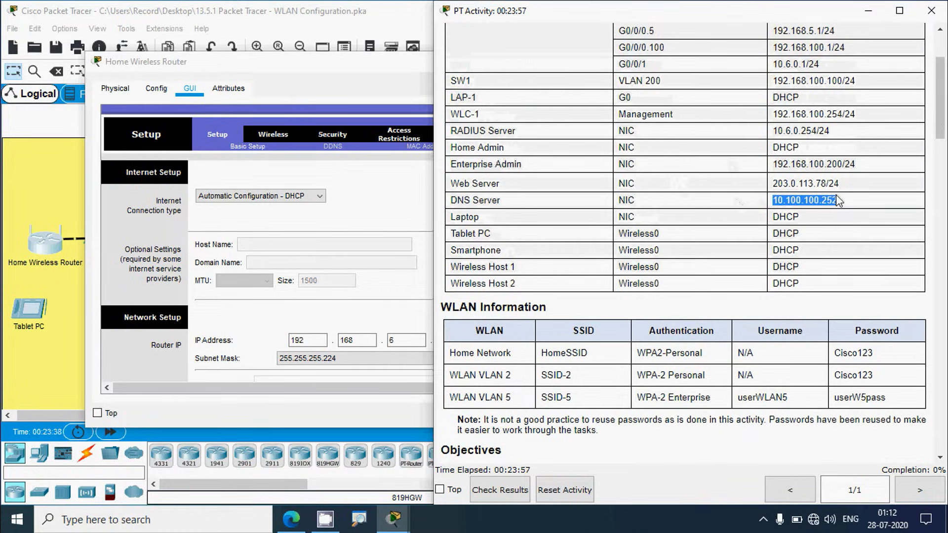
{"action": "left_click", "coordinate": [363, 74]}
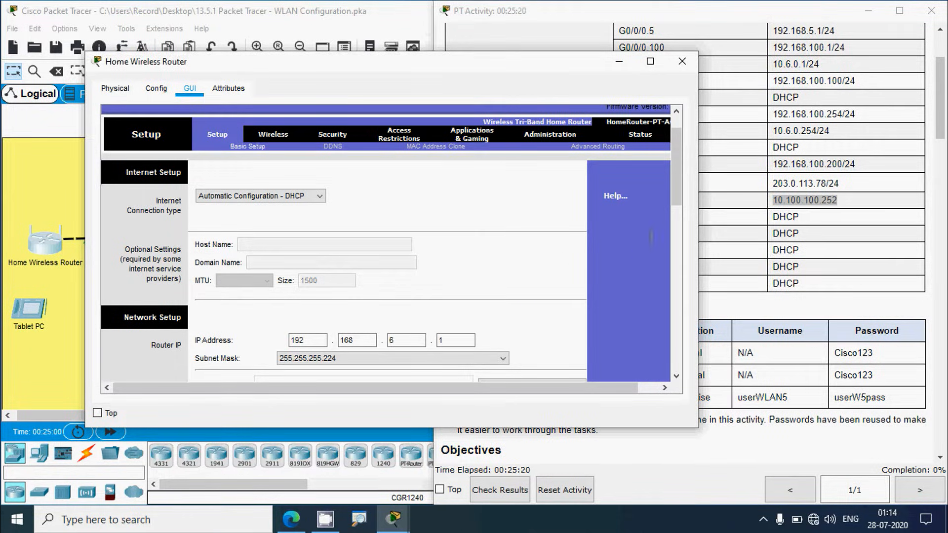
{"action": "left_click_drag", "start_coordinate": [676, 196], "coordinate": [668, 242]}
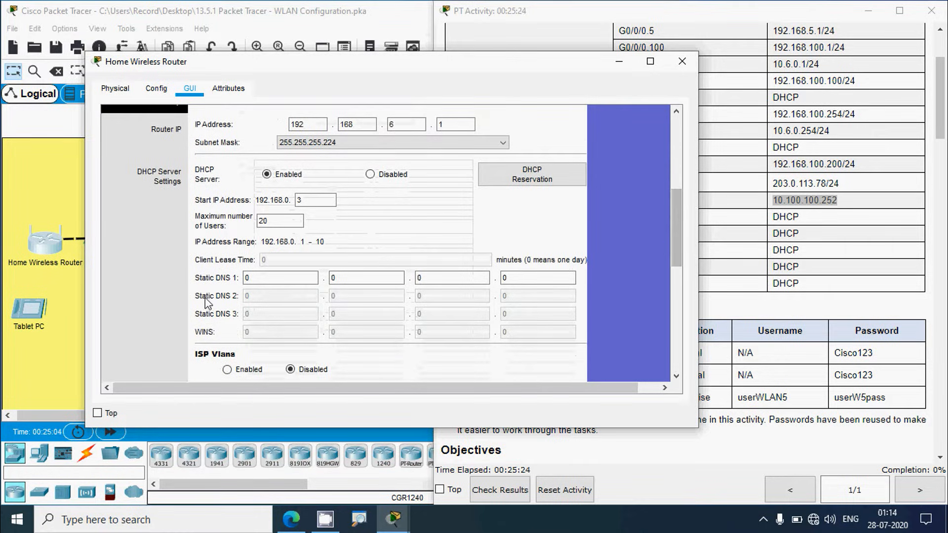
Step: Enter 10.100.100.252 as Static DNS 1 and save the router settings
{"action": "left_click", "coordinate": [248, 278]}
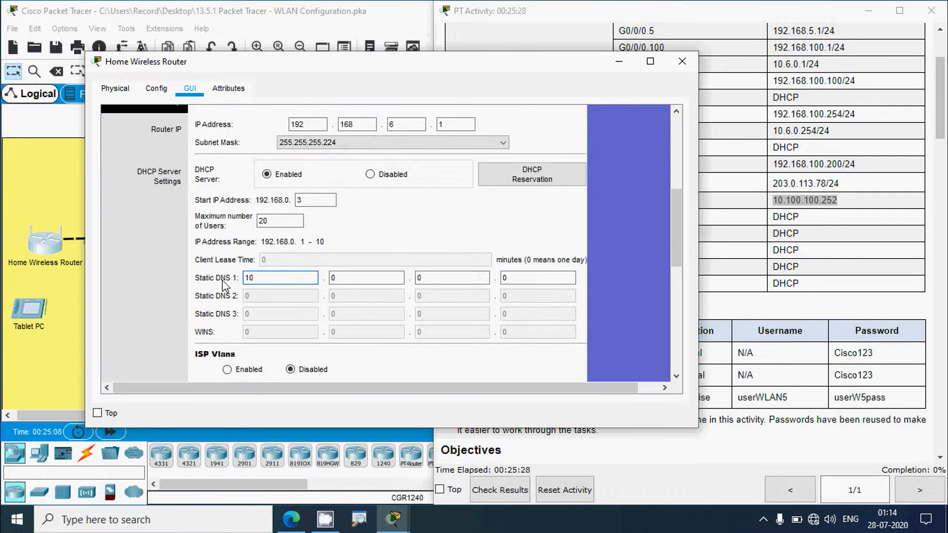
{"action": "left_click", "coordinate": [340, 278]}
{"action": "type", "text": "10"}
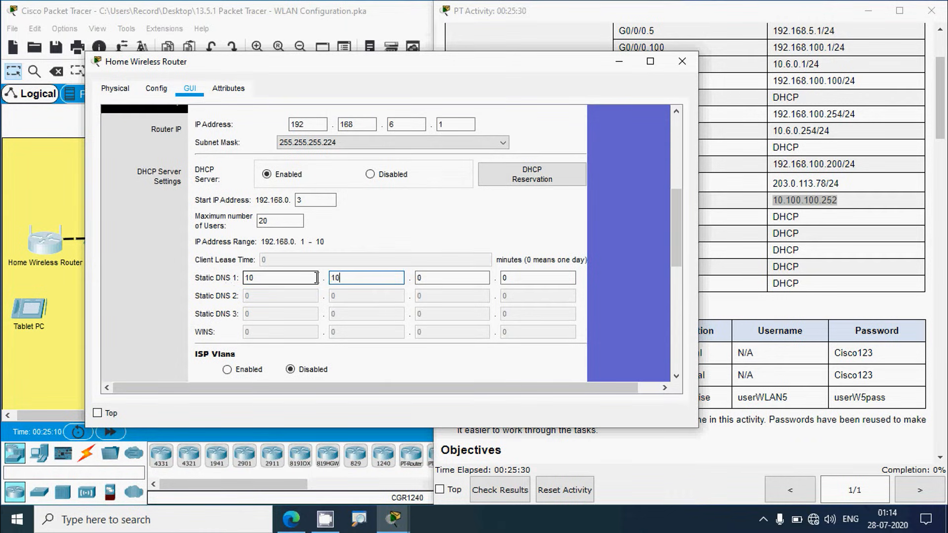
{"action": "type", "text": "0"}
{"action": "key", "text": "period"}
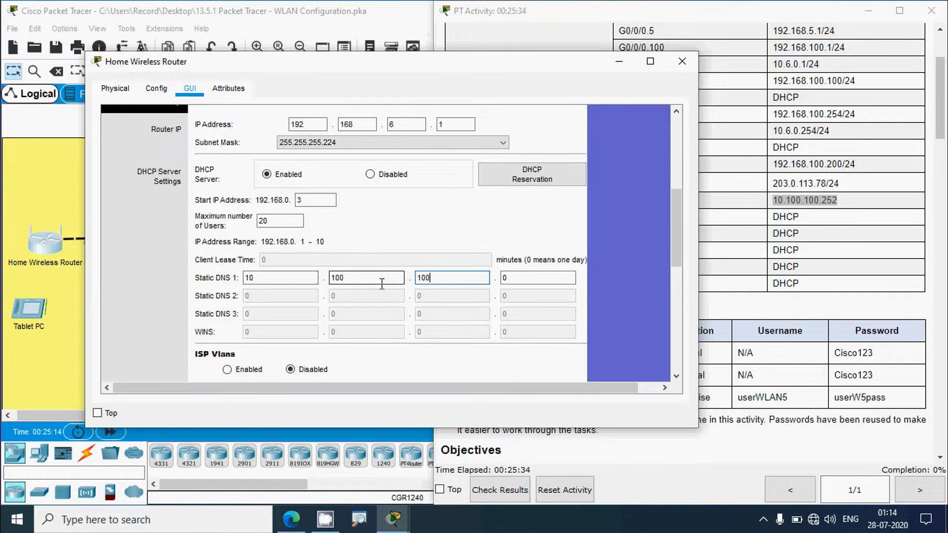
{"action": "type", "text": "100"}
{"action": "left_click", "coordinate": [502, 278]}
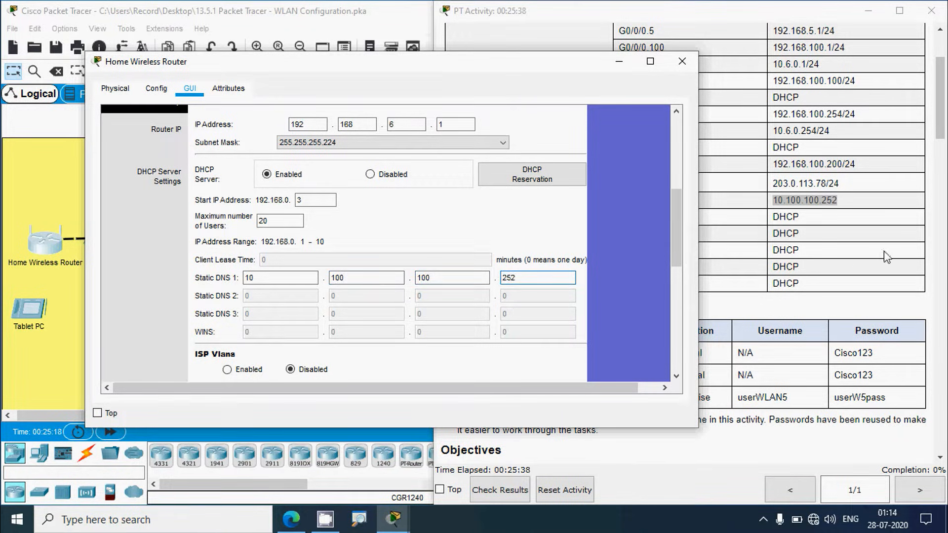
{"action": "left_click_drag", "start_coordinate": [681, 232], "coordinate": [655, 336]}
{"action": "left_click", "coordinate": [435, 363]}
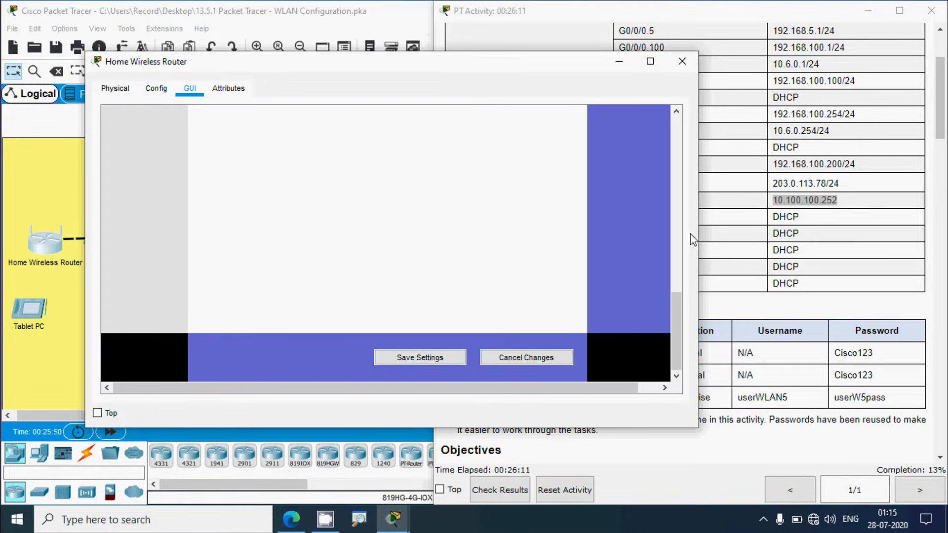
Step: Review the Setup page's DHCP range 192.168.6.3–22 and Static DNS 10.100.100.252, ending at the top
{"action": "left_click_drag", "start_coordinate": [678, 303], "coordinate": [677, 194]}
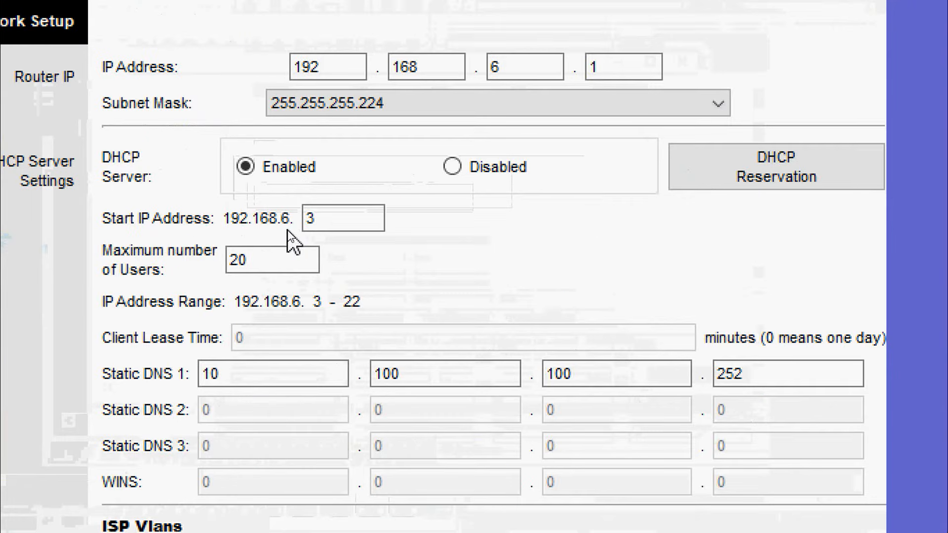
{"action": "left_click", "coordinate": [281, 259]}
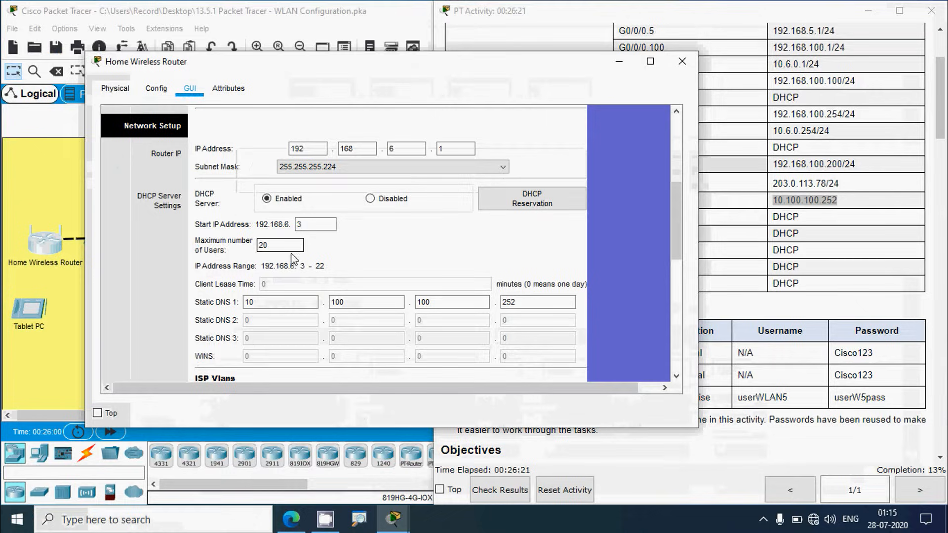
{"action": "scroll", "coordinate": [309, 296], "scroll_direction": "up", "scroll_amount": 1}
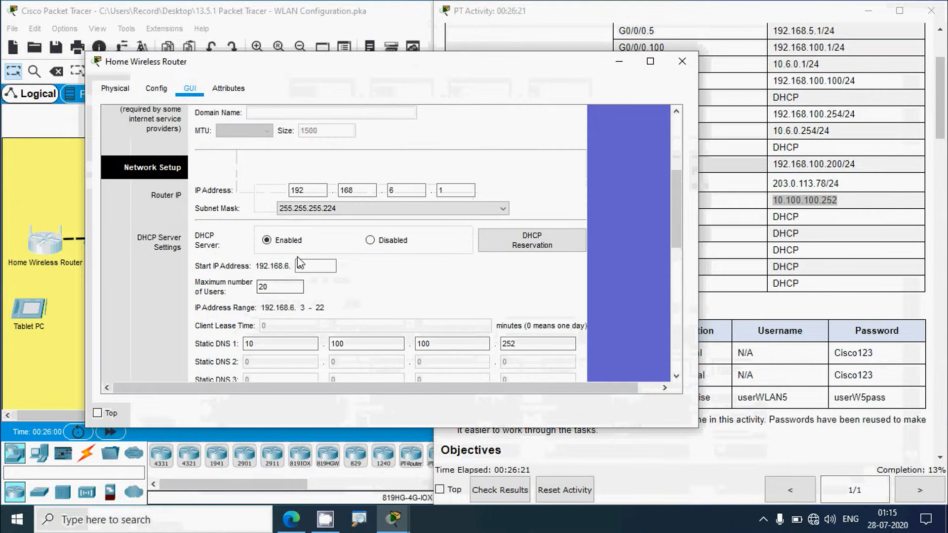
{"action": "scroll", "coordinate": [234, 215], "scroll_direction": "up", "scroll_amount": 2}
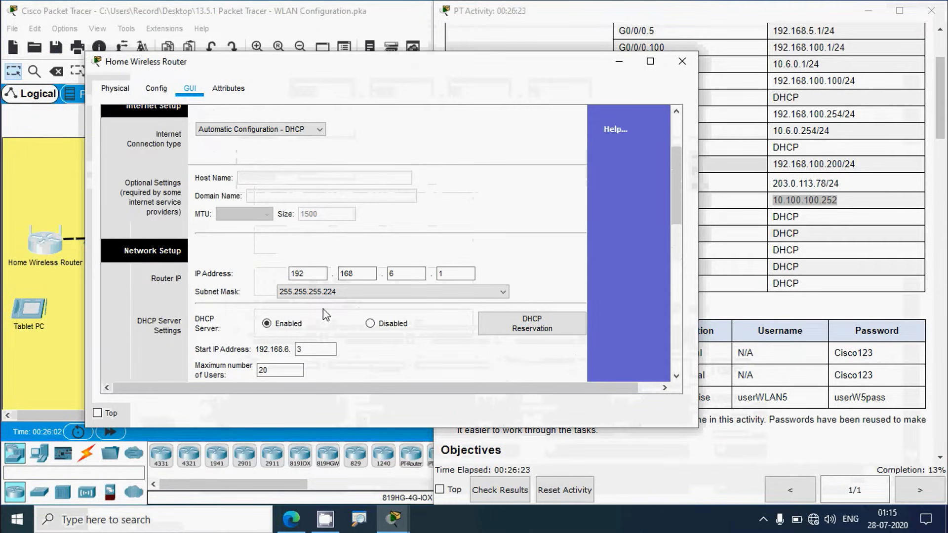
{"action": "scroll", "coordinate": [255, 266], "scroll_direction": "up", "scroll_amount": 3}
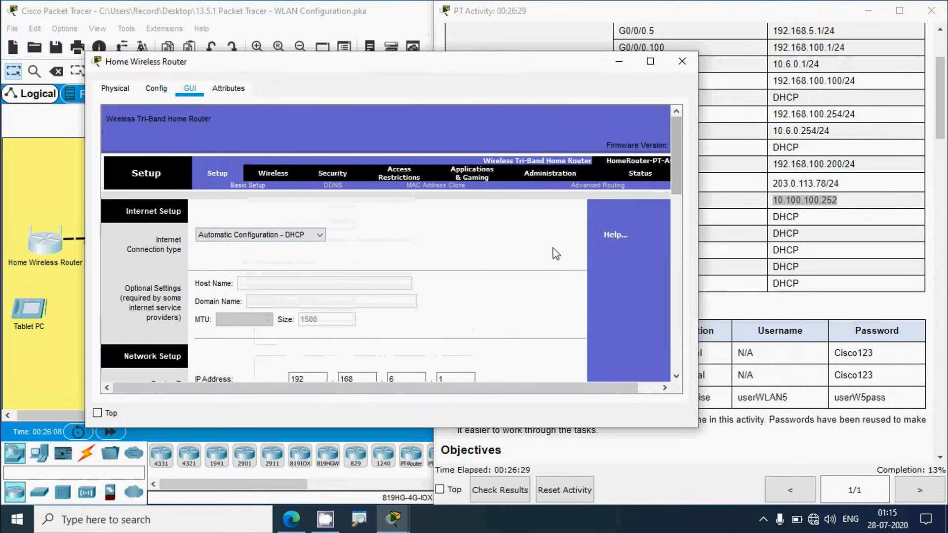
Step: View the Status page's Internet Connection: address 10.100.200.2, gateway 10.100.200.1
{"action": "left_click", "coordinate": [642, 175]}
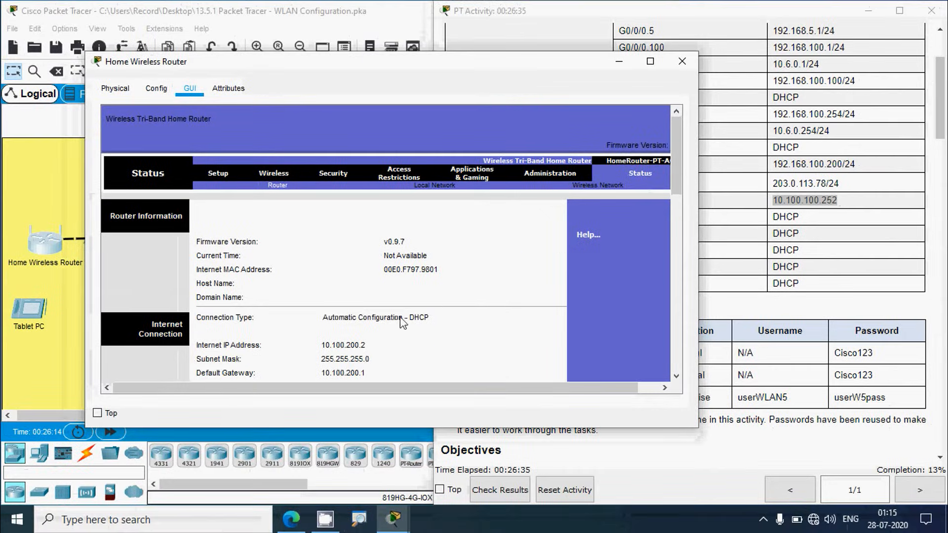
{"action": "scroll", "coordinate": [399, 321], "scroll_direction": "down", "scroll_amount": 3}
{"action": "scroll", "coordinate": [398, 325], "scroll_direction": "down", "scroll_amount": 1}
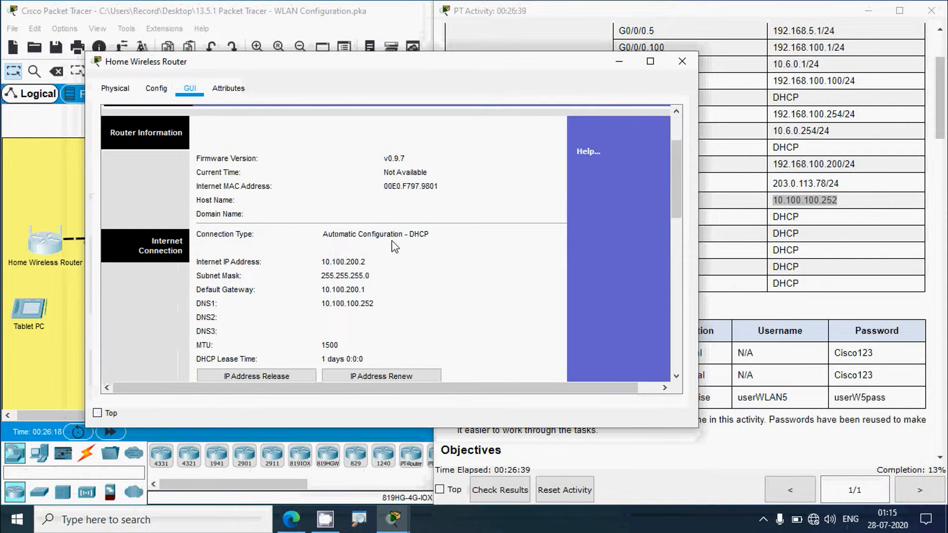
{"action": "scroll", "coordinate": [236, 311], "scroll_direction": "down", "scroll_amount": 1}
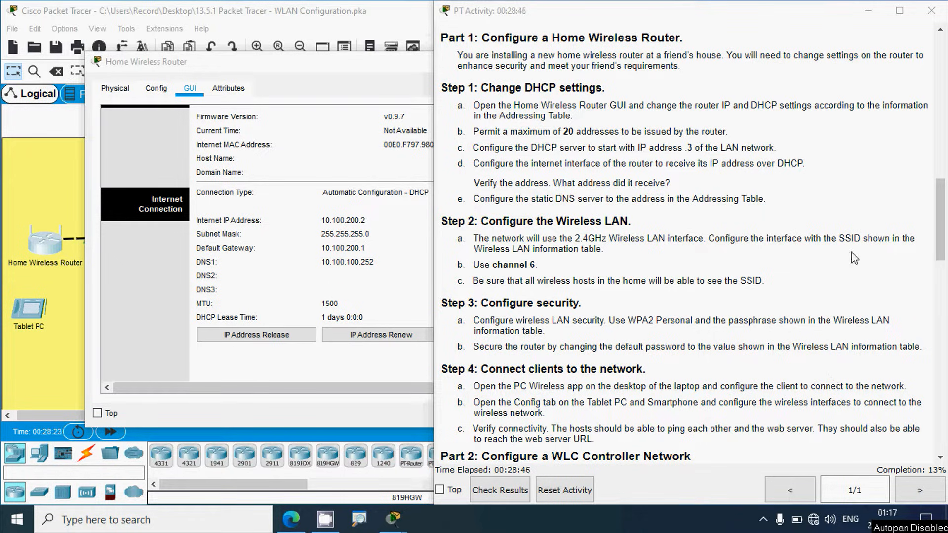
Step: Copy HomeSSID from the WLAN Information table and open the router's Wireless settings
{"action": "left_click_drag", "start_coordinate": [937, 235], "coordinate": [939, 128]}
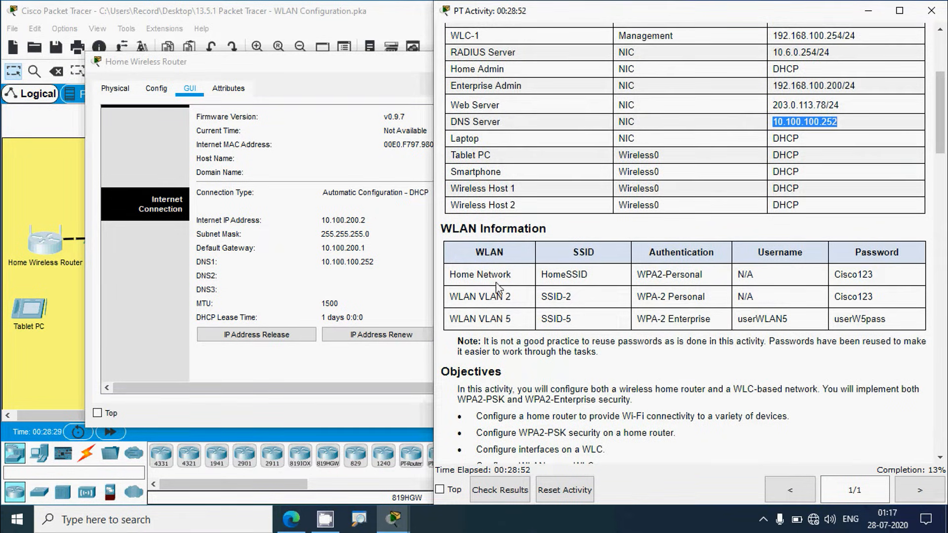
{"action": "left_click_drag", "start_coordinate": [544, 279], "coordinate": [594, 282]}
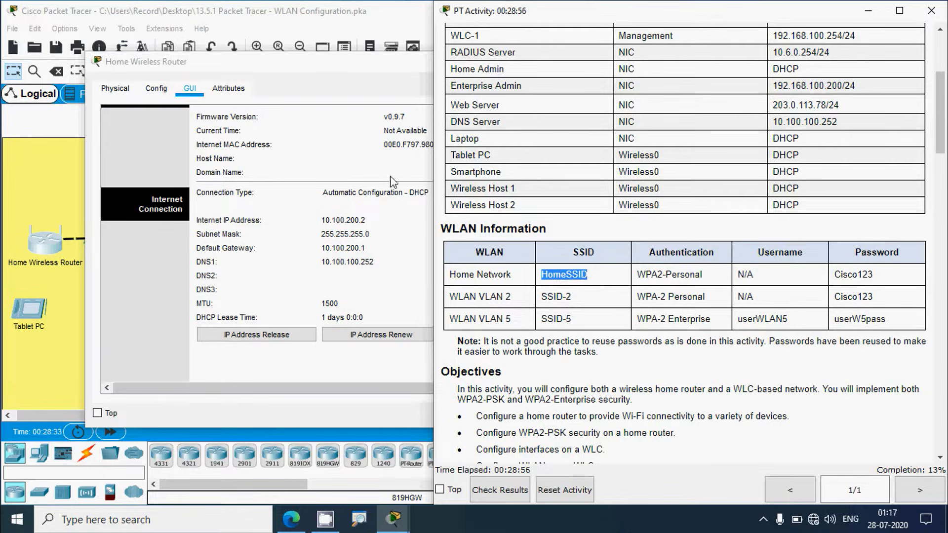
{"action": "left_click", "coordinate": [335, 73]}
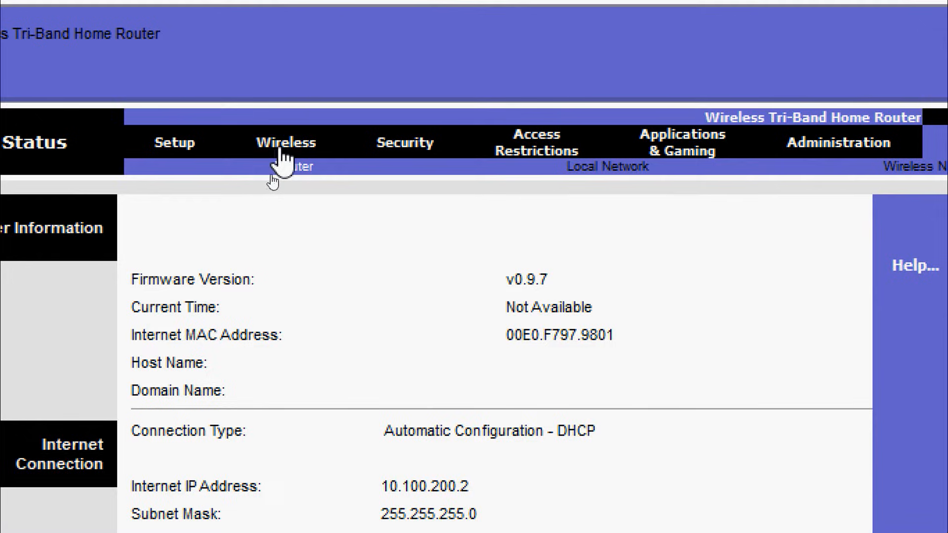
{"action": "left_click", "coordinate": [271, 176]}
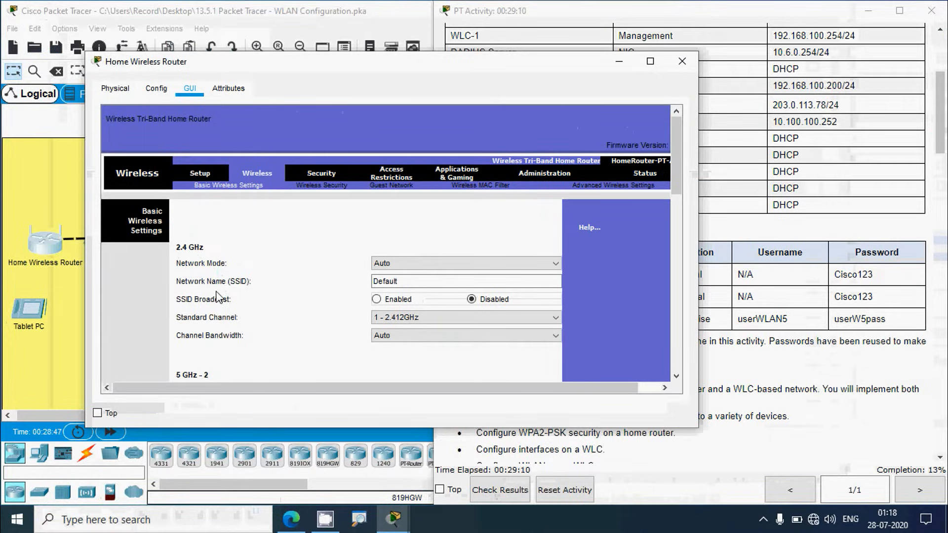
Step: Rename the 2.4 GHz network from Default to HomeSSID with SSID broadcast enabled
{"action": "double_click", "coordinate": [379, 282]}
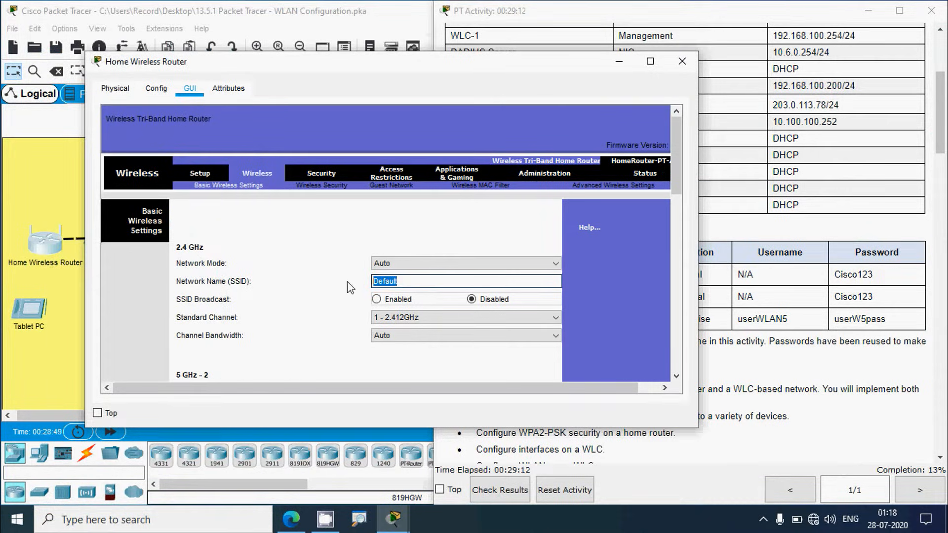
{"action": "type", "text": "HomeSSID"}
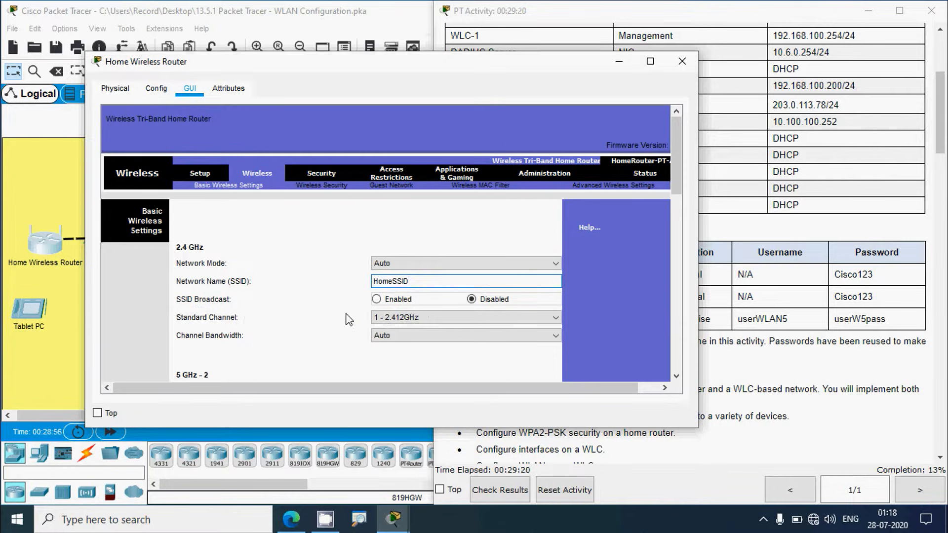
{"action": "left_click", "coordinate": [376, 300]}
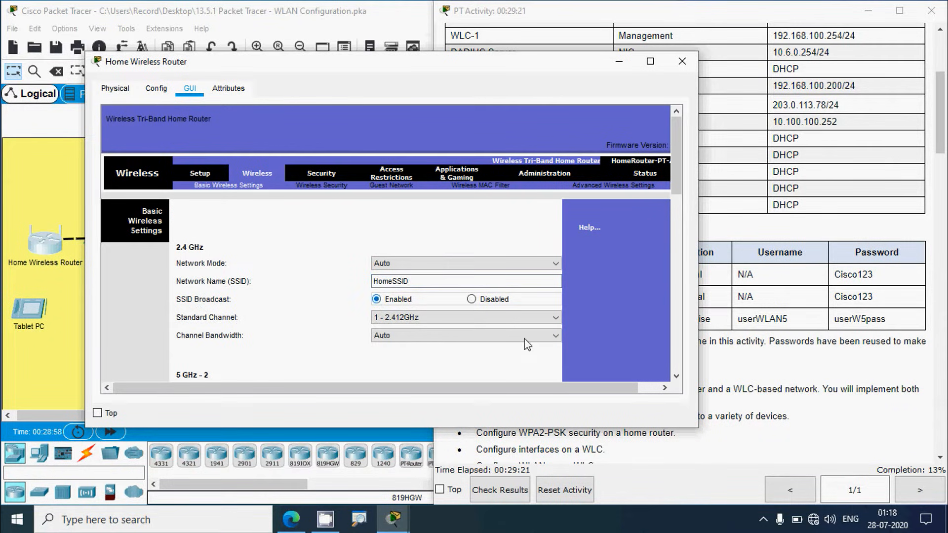
{"action": "left_click", "coordinate": [810, 340]}
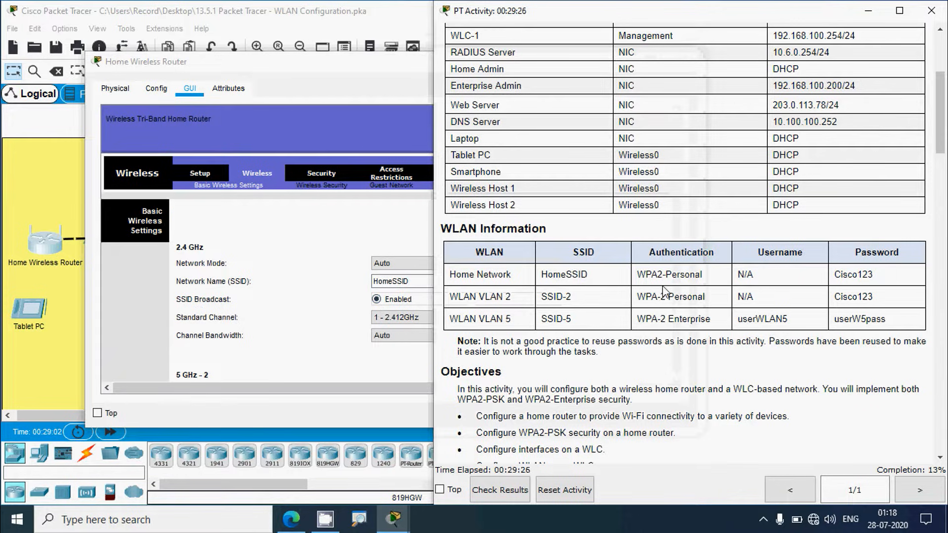
{"action": "left_click", "coordinate": [305, 320]}
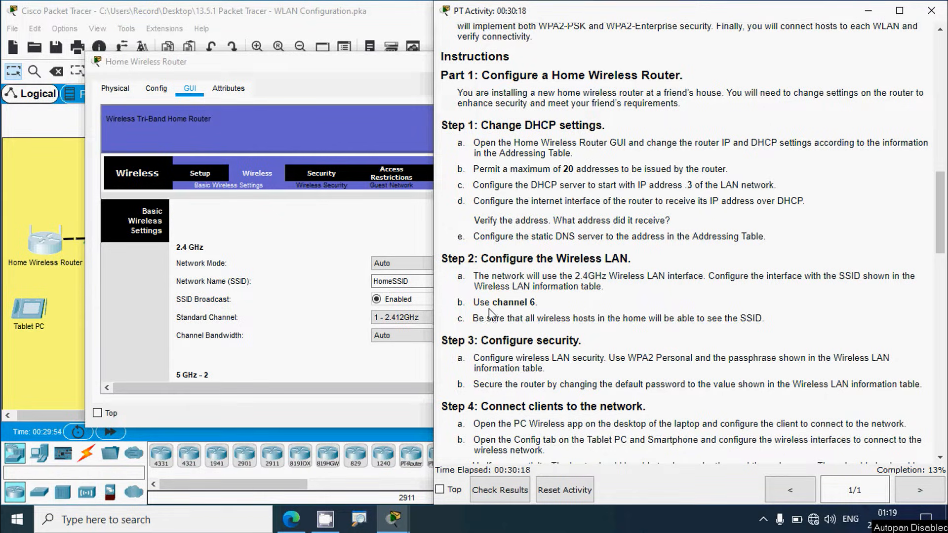
{"action": "left_click", "coordinate": [211, 325]}
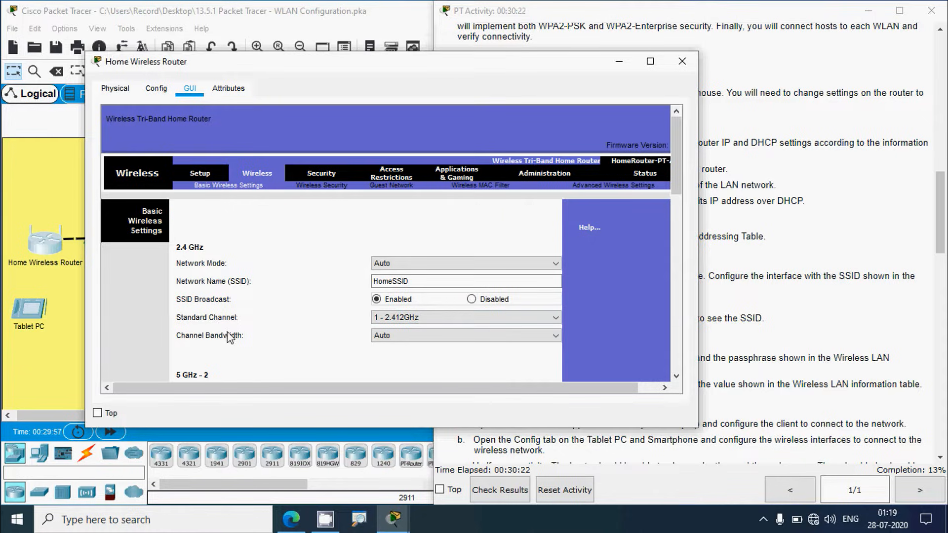
Step: Set the 2.4 GHz channel to 6 - 2.437GHz, keeping channel bandwidth at Auto
{"action": "left_click", "coordinate": [385, 321]}
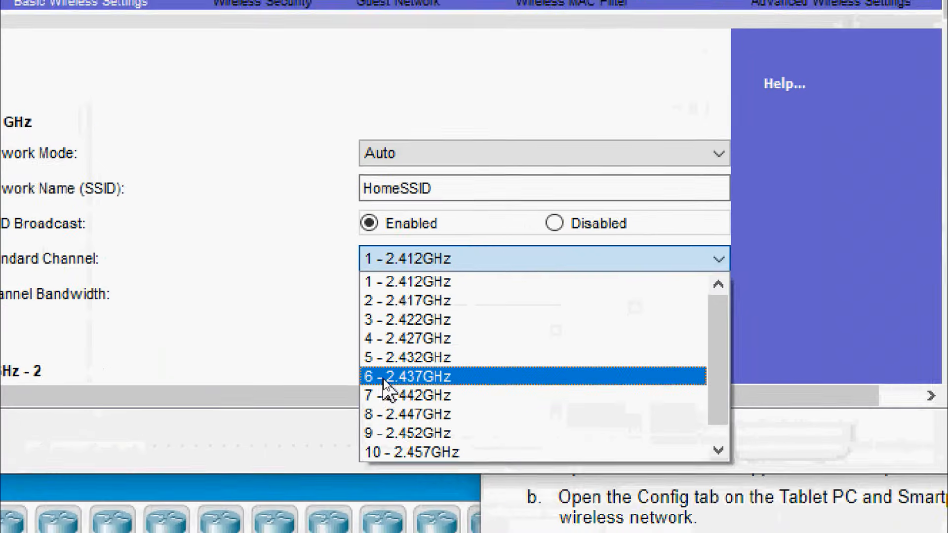
{"action": "left_click", "coordinate": [384, 379]}
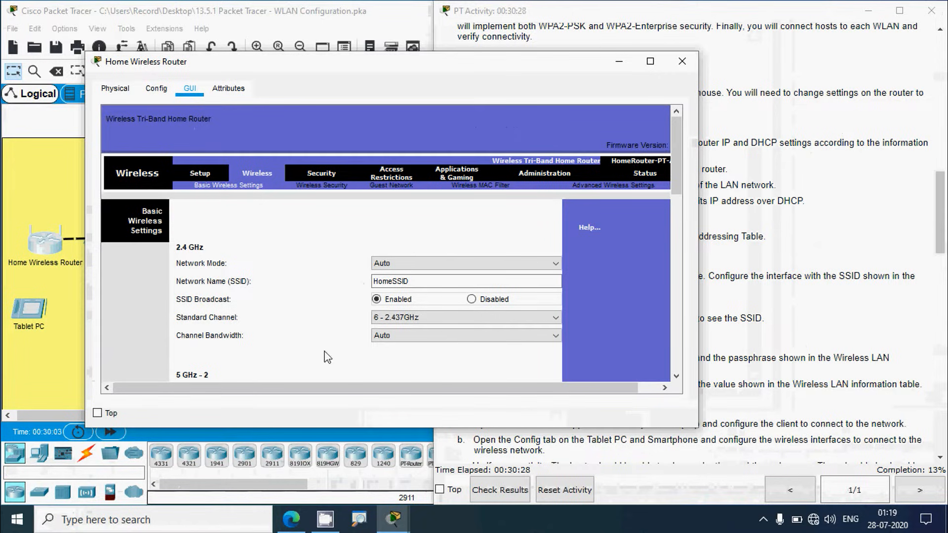
{"action": "left_click", "coordinate": [395, 337]}
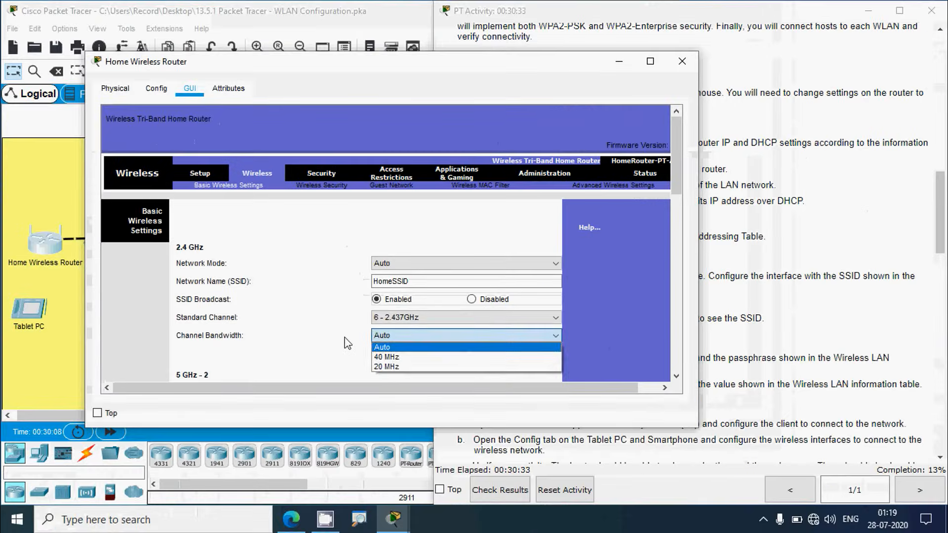
{"action": "left_click", "coordinate": [347, 342]}
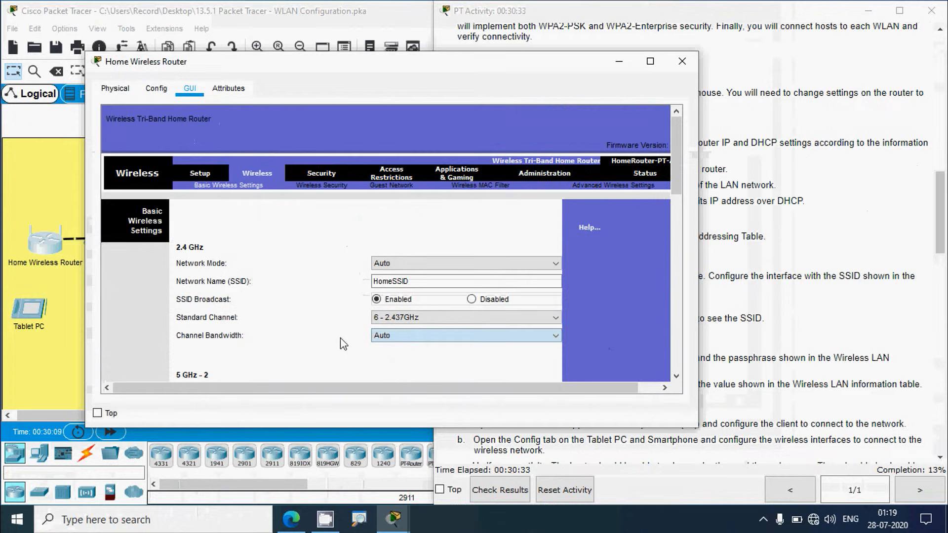
{"action": "left_click", "coordinate": [734, 369]}
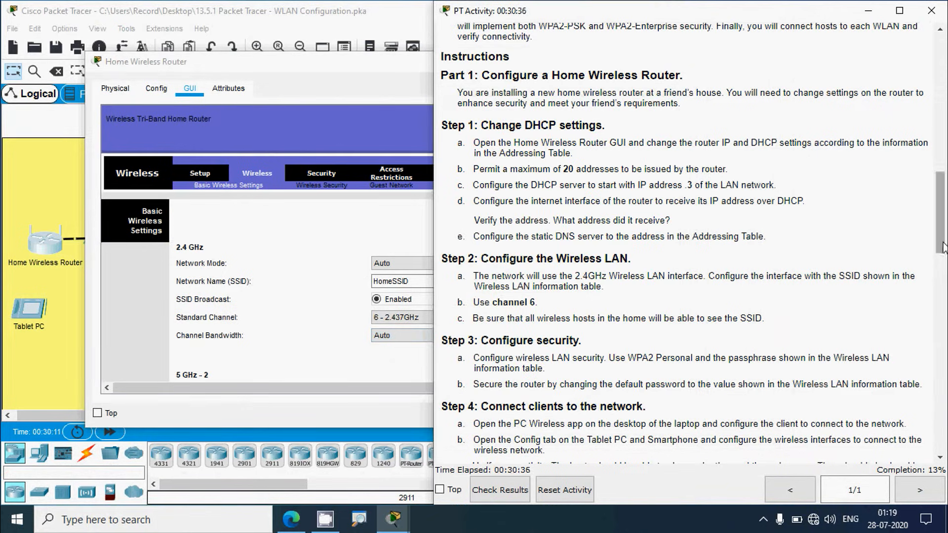
{"action": "left_click_drag", "start_coordinate": [940, 212], "coordinate": [940, 122]}
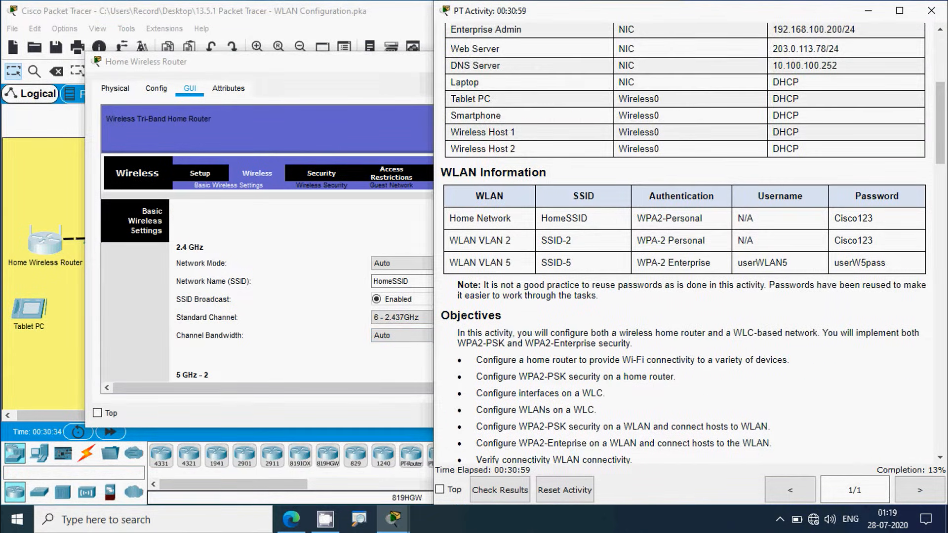
{"action": "left_click", "coordinate": [294, 75]}
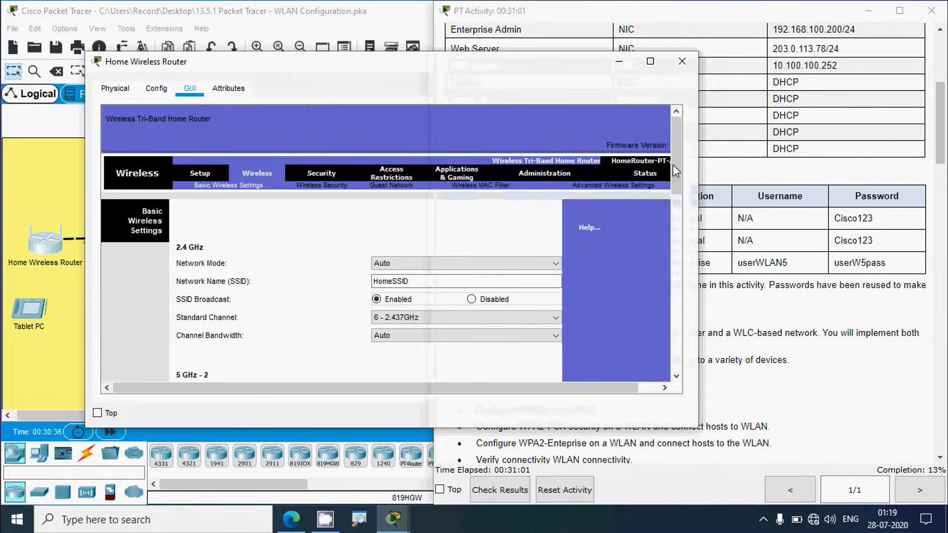
{"action": "left_click_drag", "start_coordinate": [676, 171], "coordinate": [677, 346]}
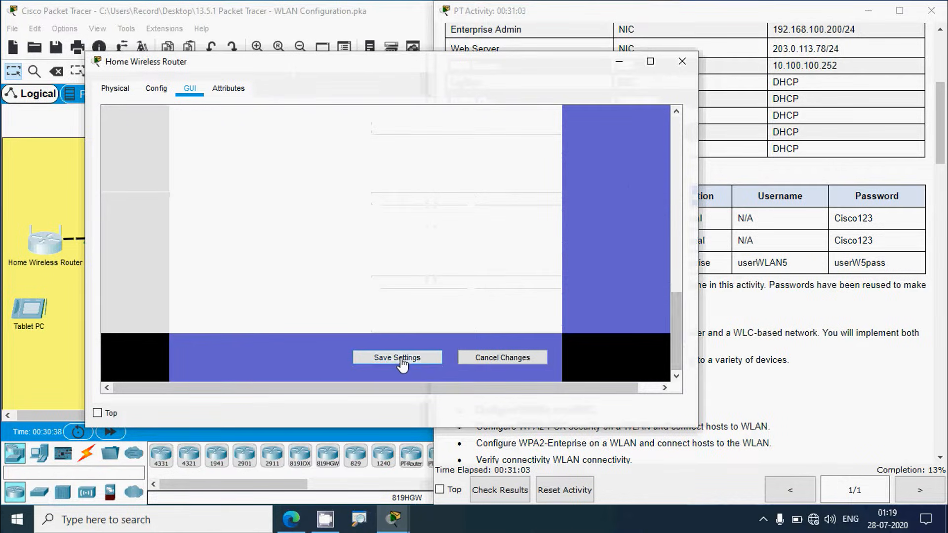
Step: Save the basic wireless settings, then choose WPA2 Personal security for the 2.4 GHz band
{"action": "left_click", "coordinate": [401, 361]}
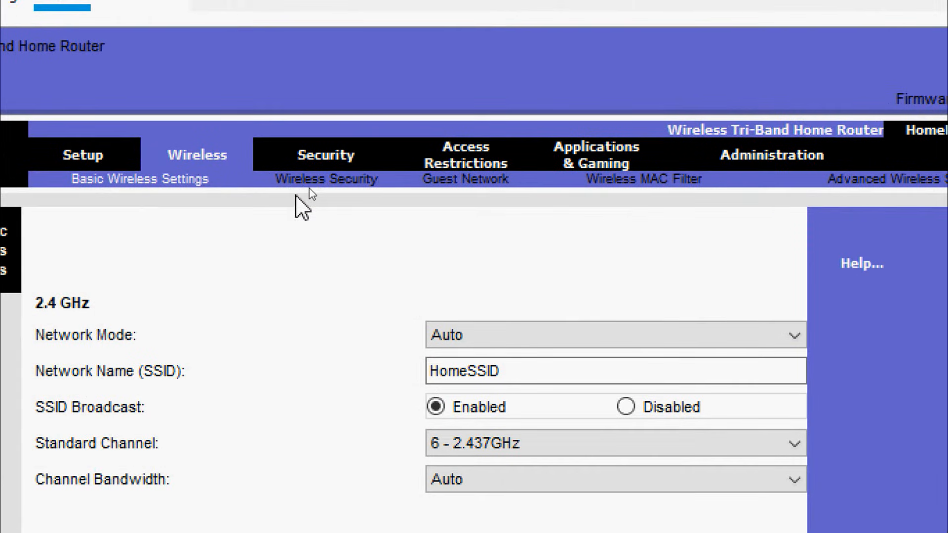
{"action": "left_click", "coordinate": [325, 183]}
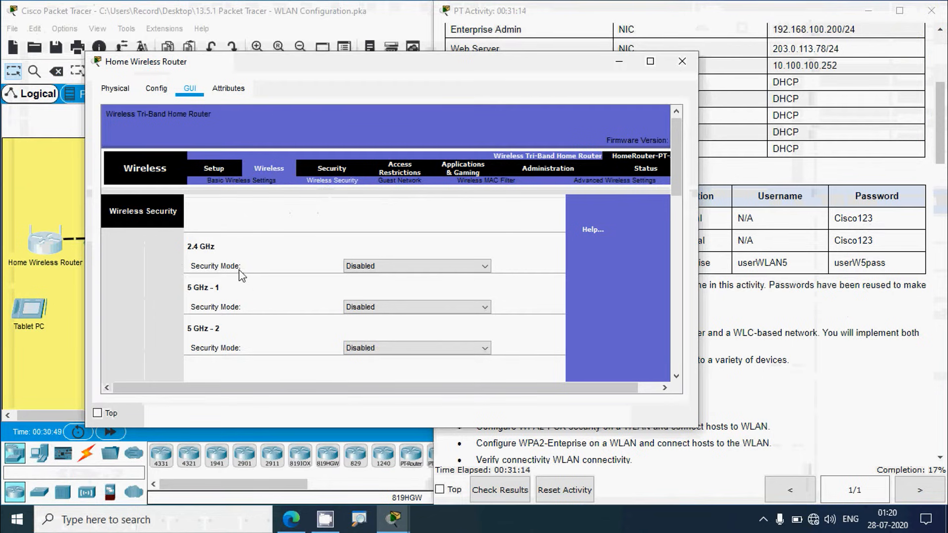
{"action": "left_click", "coordinate": [751, 280]}
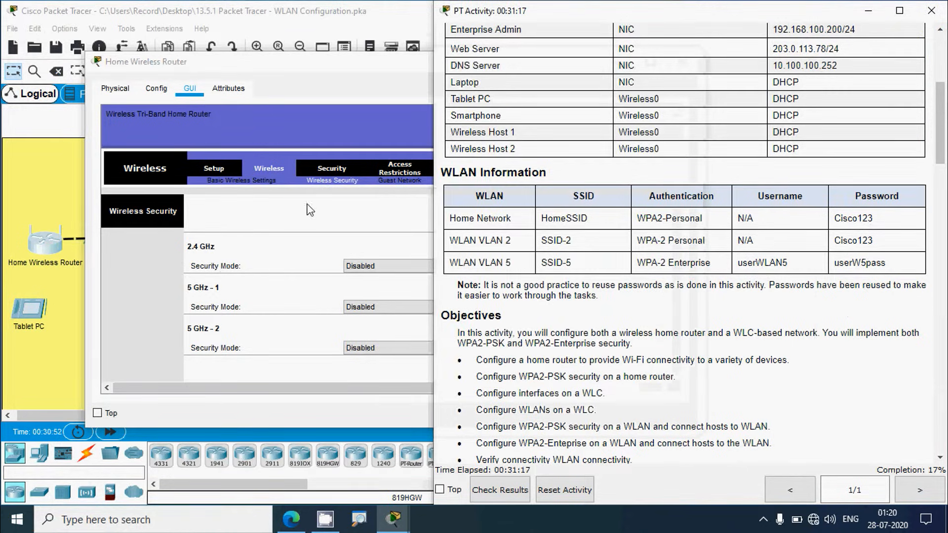
{"action": "left_click", "coordinate": [285, 210]}
{"action": "left_click", "coordinate": [386, 266]}
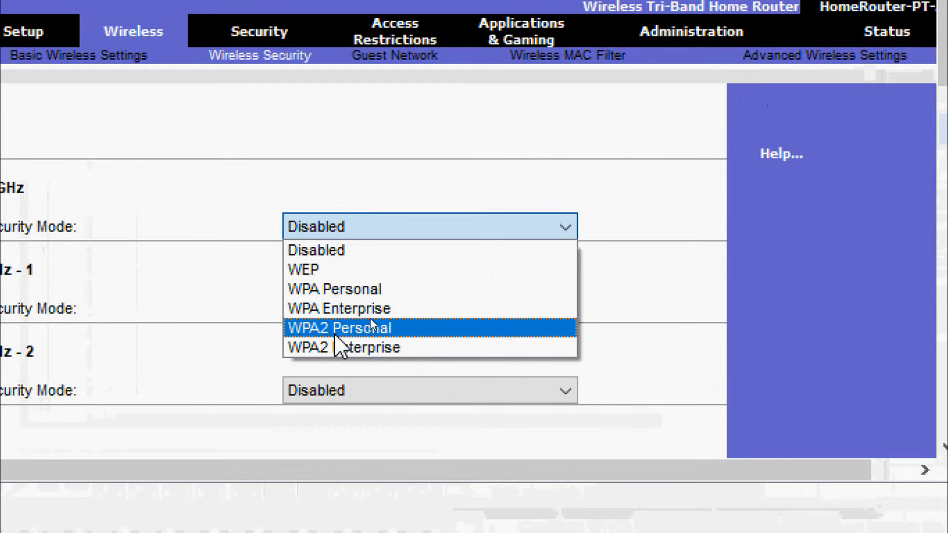
{"action": "left_click", "coordinate": [337, 330]}
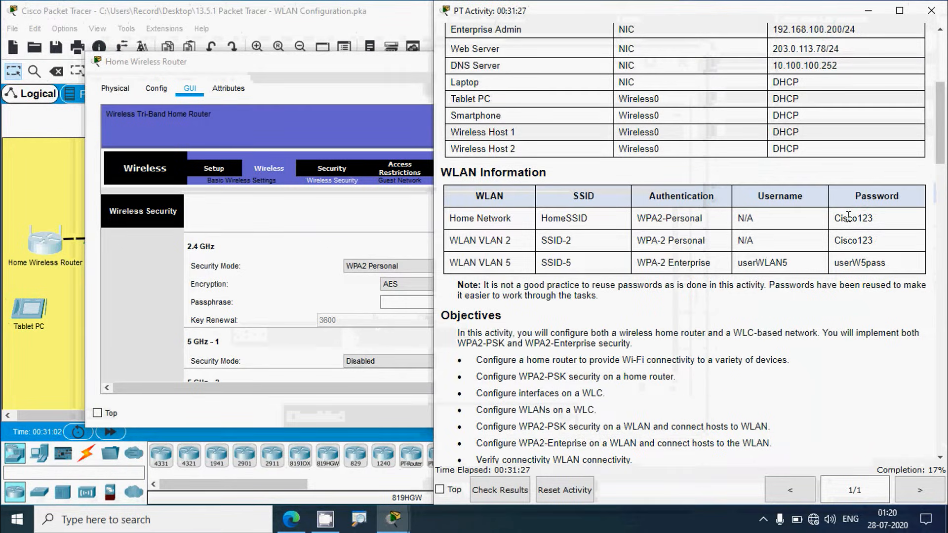
Step: Enter the 2.4 GHz passphrase and save the wireless security settings
{"action": "left_click", "coordinate": [355, 224]}
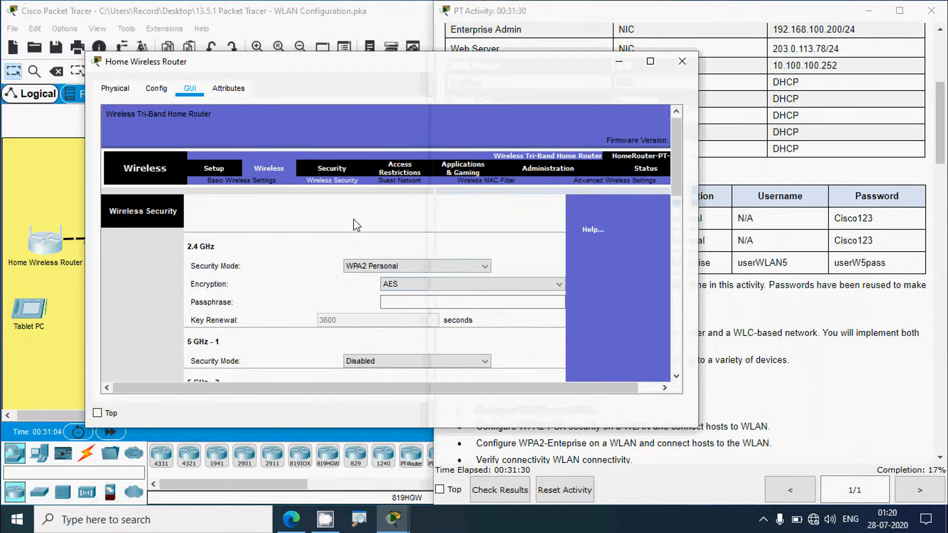
{"action": "left_click", "coordinate": [404, 303]}
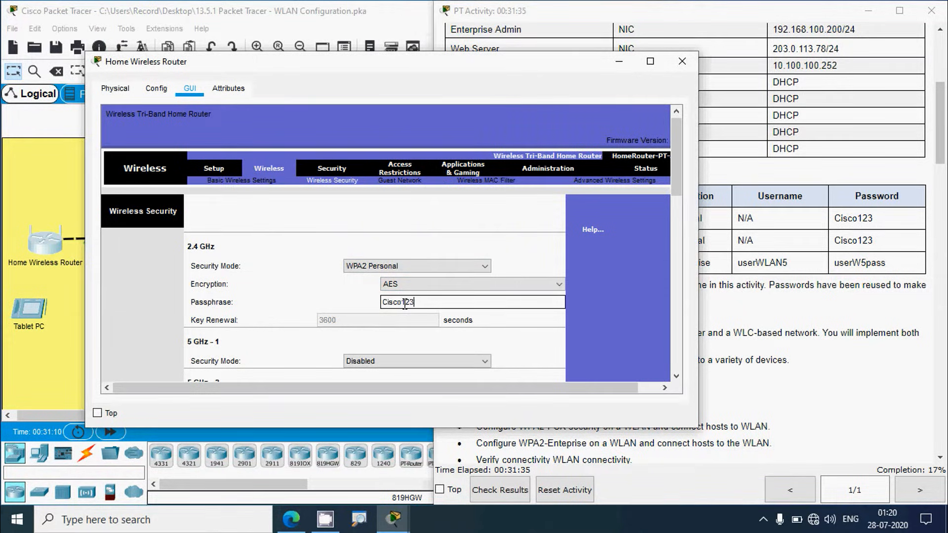
{"action": "scroll", "coordinate": [482, 231], "scroll_direction": "down", "scroll_amount": 2}
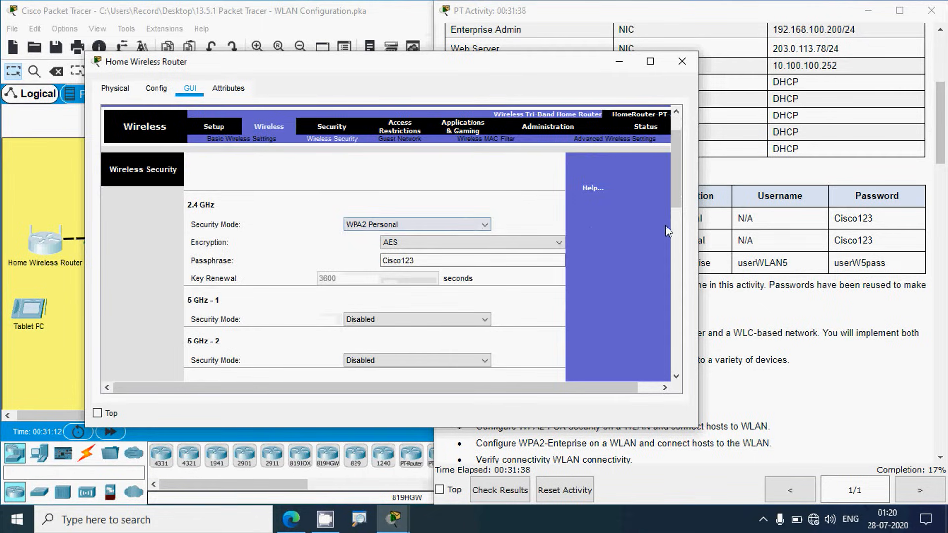
{"action": "left_click_drag", "start_coordinate": [677, 194], "coordinate": [683, 359]}
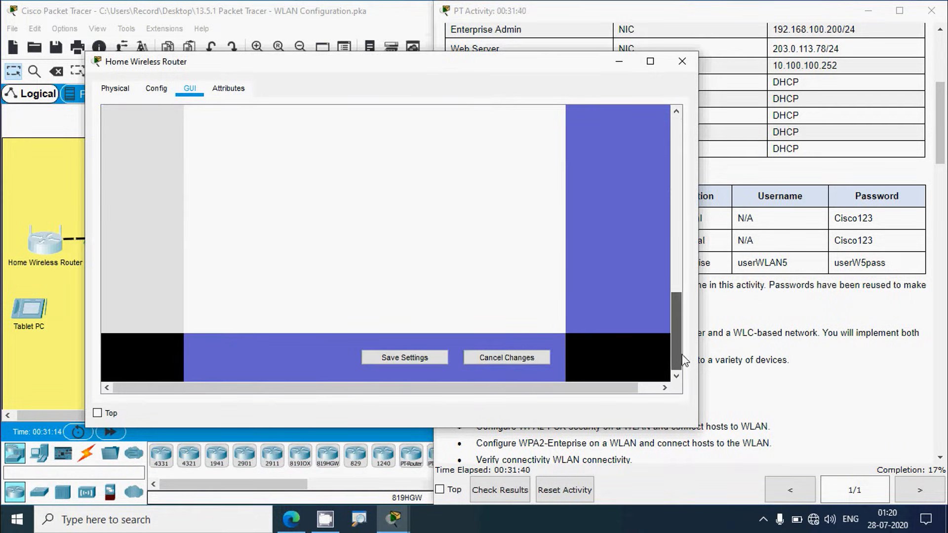
{"action": "left_click", "coordinate": [423, 358]}
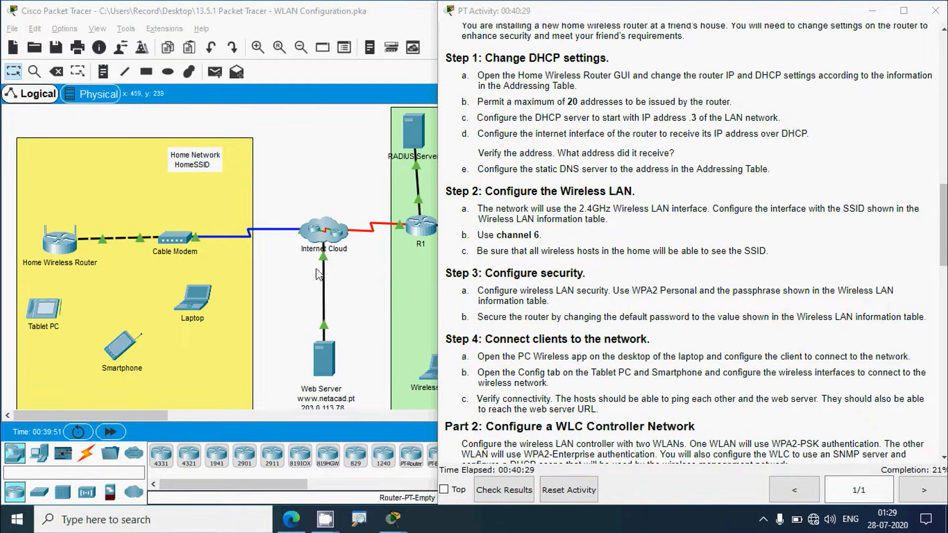
Step: Open the Home Wireless Router's Administration page after finding the Home Network password in the instructions
{"action": "left_click", "coordinate": [296, 190]}
{"action": "left_click", "coordinate": [61, 246]}
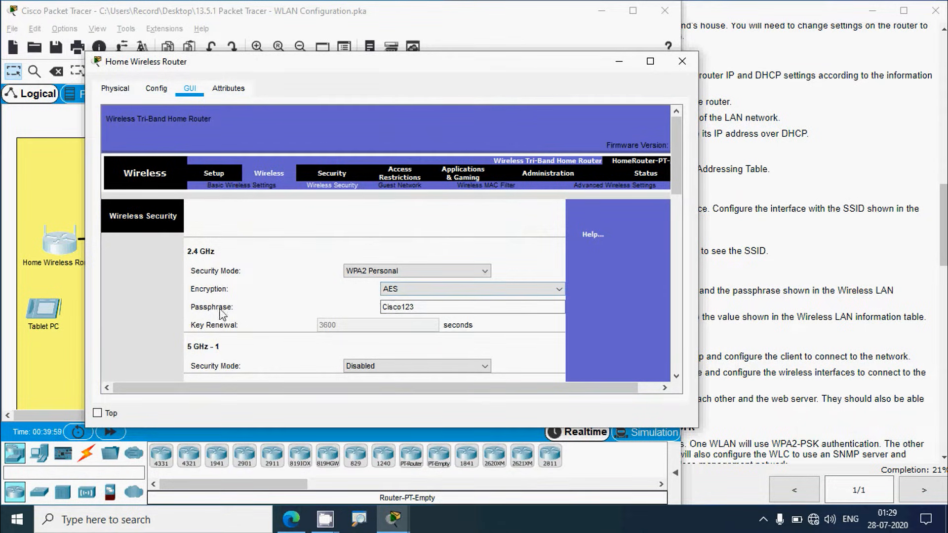
{"action": "left_click", "coordinate": [776, 283]}
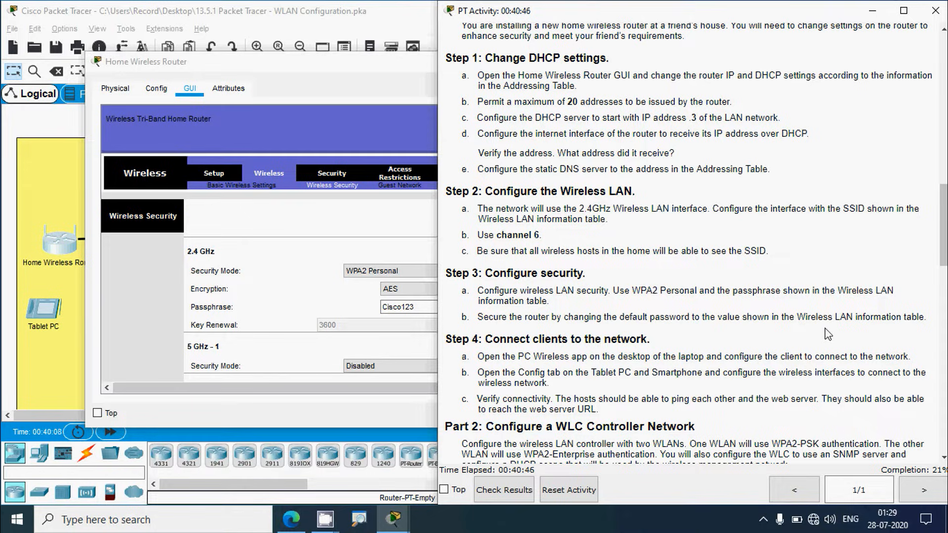
{"action": "scroll", "coordinate": [907, 305], "scroll_direction": "up", "scroll_amount": 10}
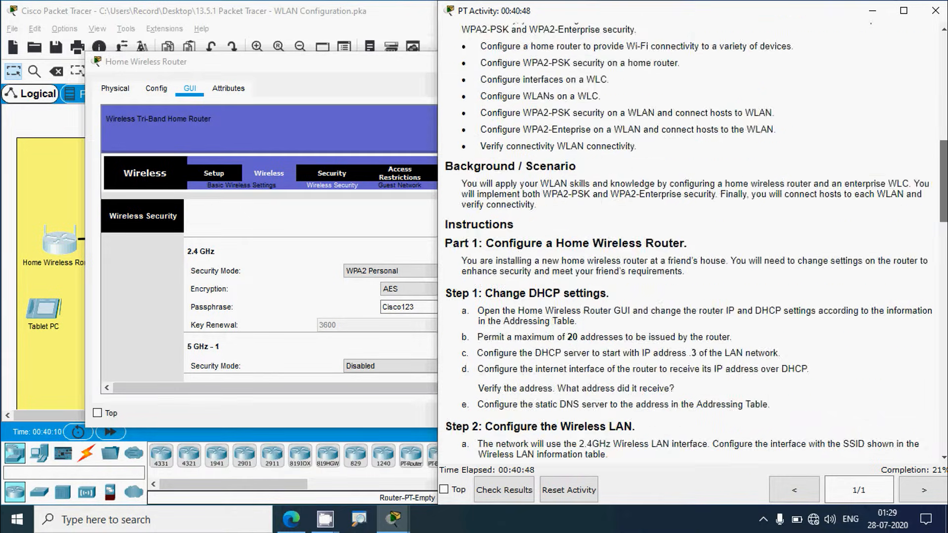
{"action": "left_click_drag", "start_coordinate": [879, 203], "coordinate": [838, 203]}
{"action": "left_click", "coordinate": [331, 67]}
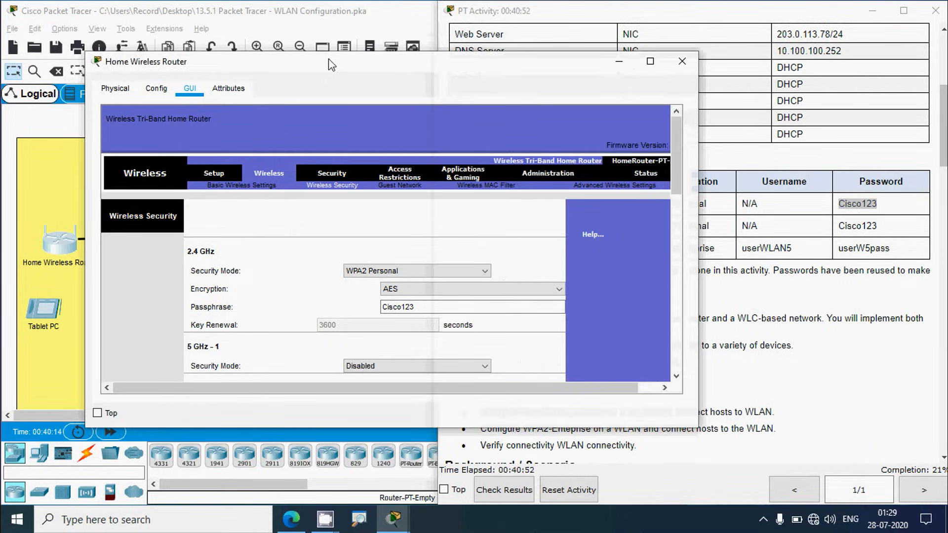
{"action": "left_click", "coordinate": [533, 181]}
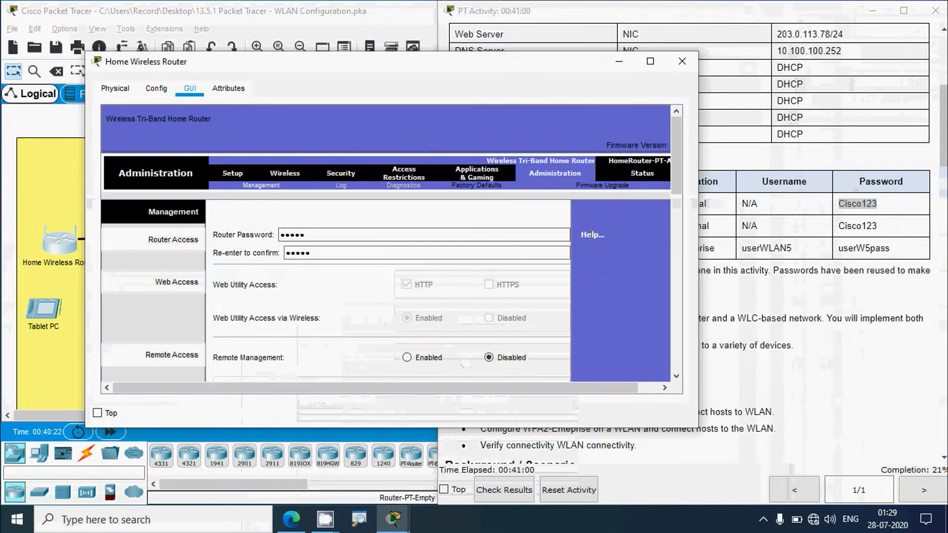
Step: Replace the router password with the Home Network password in both fields and save settings
{"action": "left_click", "coordinate": [326, 235]}
{"action": "left_click_drag", "start_coordinate": [325, 235], "coordinate": [259, 245]}
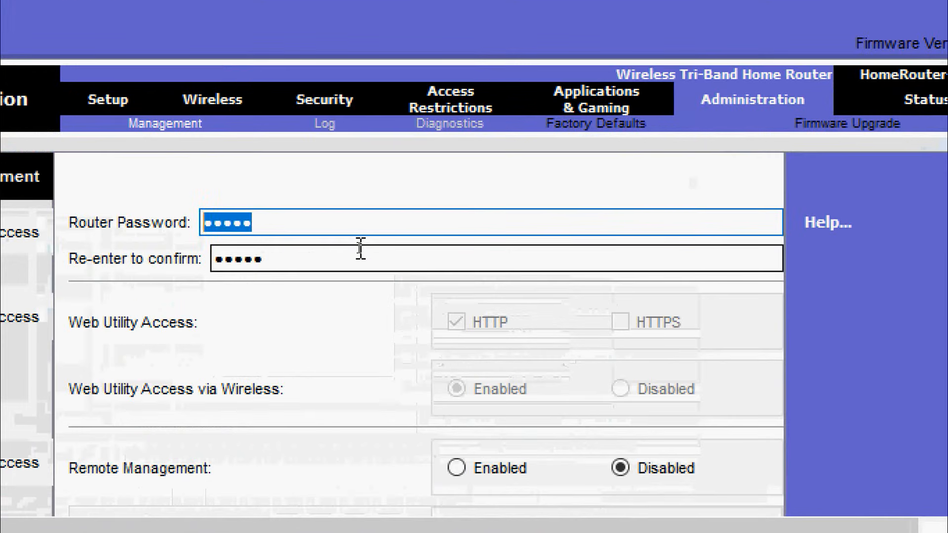
{"action": "key", "text": "BackSpace"}
{"action": "key", "text": "BackSpace"}
{"action": "key", "text": "BackSpace"}
{"action": "key", "text": "BackSpace"}
{"action": "key", "text": "BackSpace"}
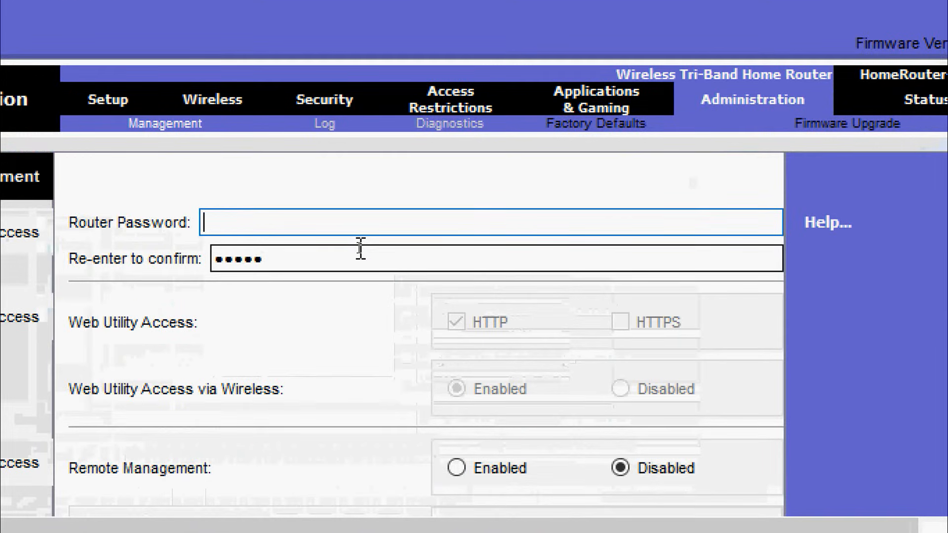
{"action": "type", "text": "•••••"}
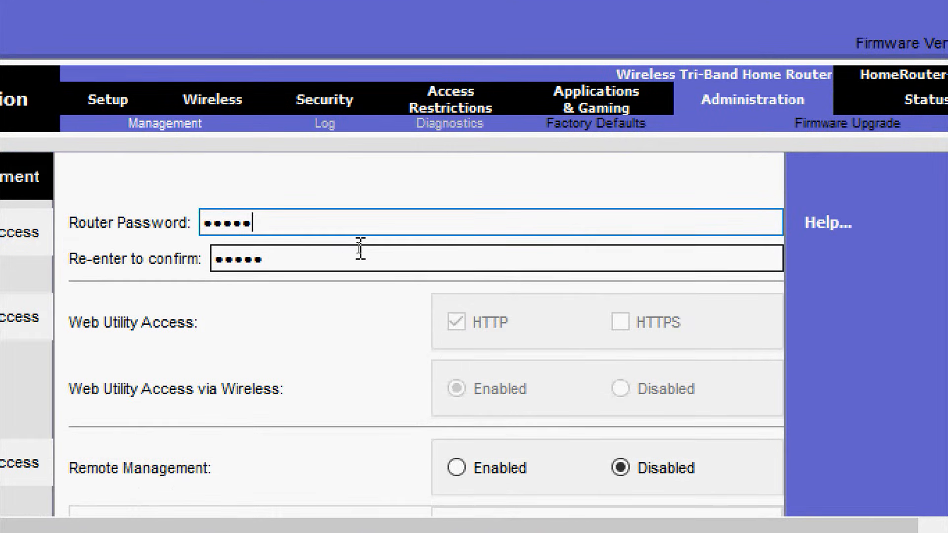
{"action": "type", "text": "•••"}
{"action": "key", "text": "Tab"}
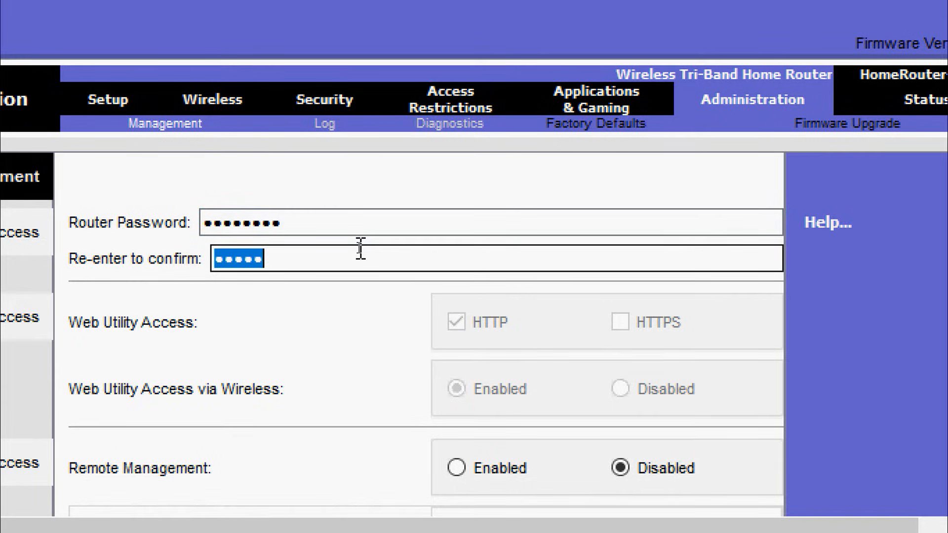
{"action": "type", "text": "•••••••"}
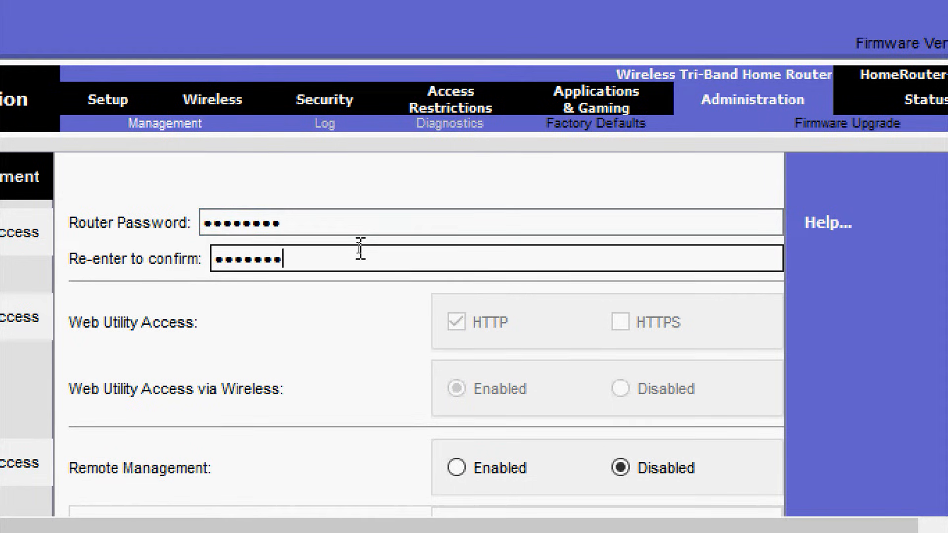
{"action": "type", "text": "•"}
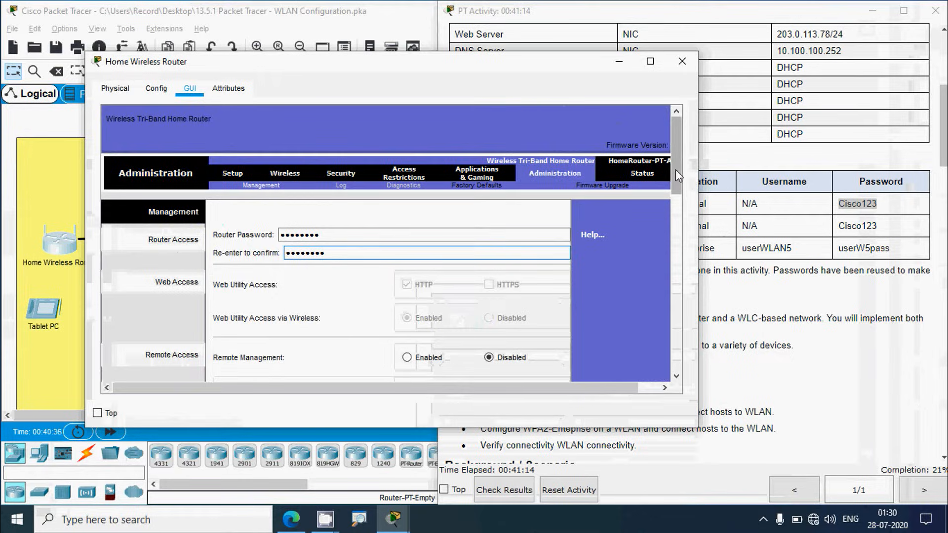
{"action": "left_click_drag", "start_coordinate": [675, 170], "coordinate": [676, 342]}
{"action": "left_click", "coordinate": [416, 366]}
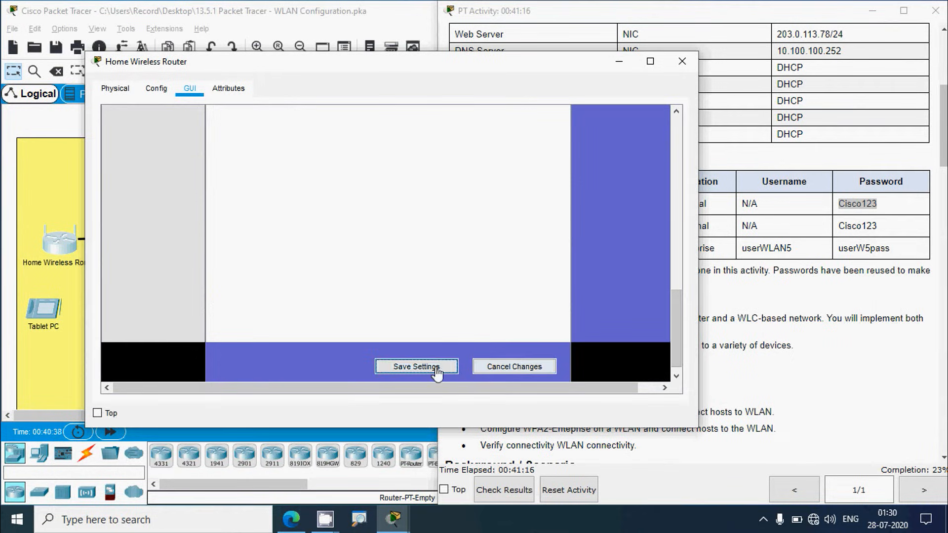
Step: Recheck the activity instructions, then close the Home Wireless Router window
{"action": "left_click", "coordinate": [747, 295]}
{"action": "scroll", "coordinate": [691, 247], "scroll_direction": "down", "scroll_amount": 5}
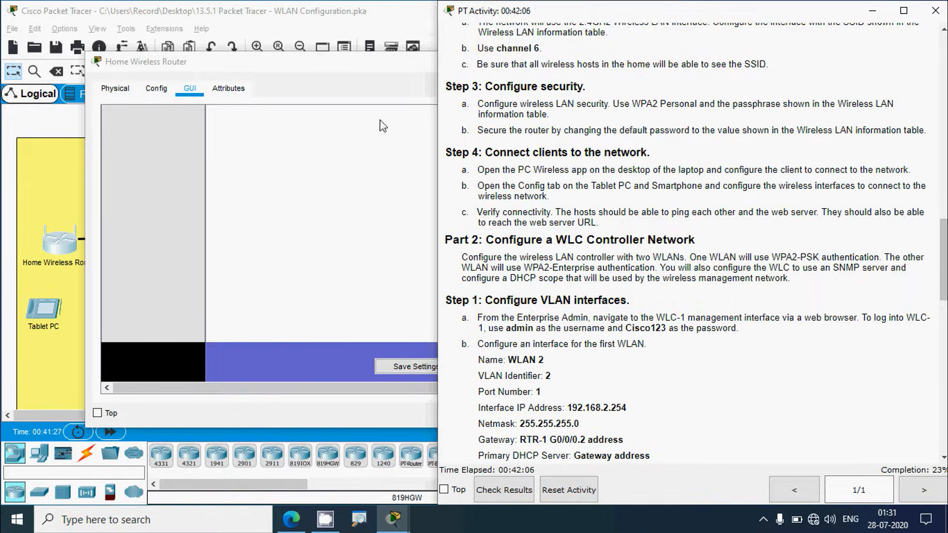
{"action": "left_click", "coordinate": [323, 59]}
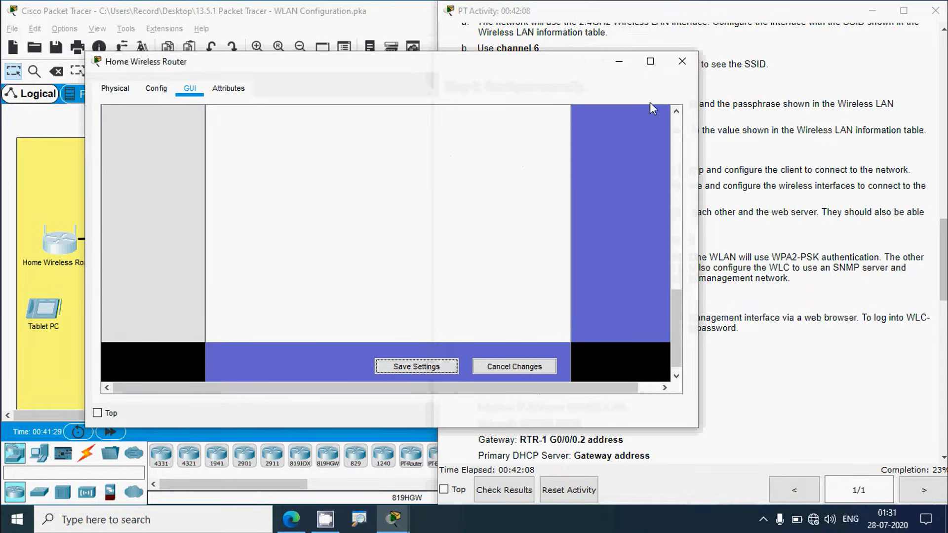
{"action": "left_click", "coordinate": [681, 62]}
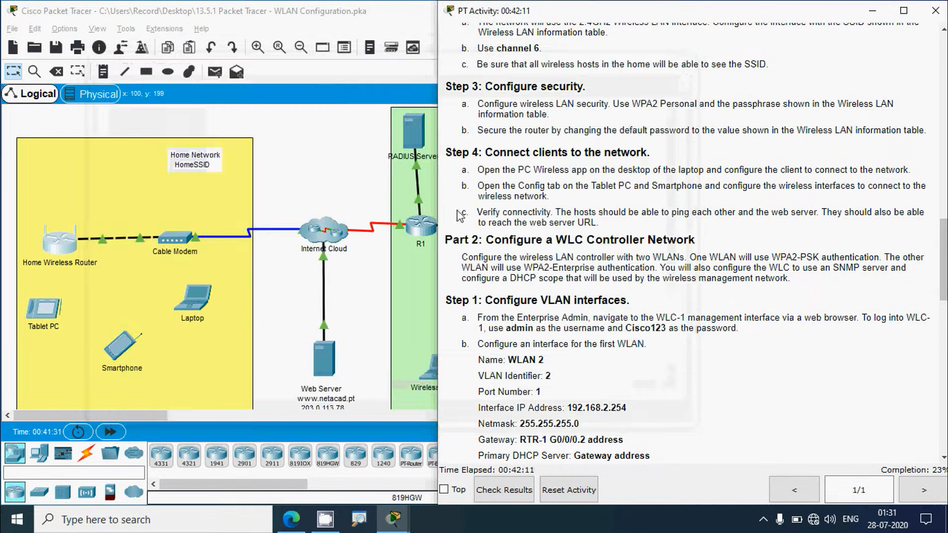
{"action": "left_click", "coordinate": [200, 297]}
{"action": "left_click", "coordinate": [381, 92]}
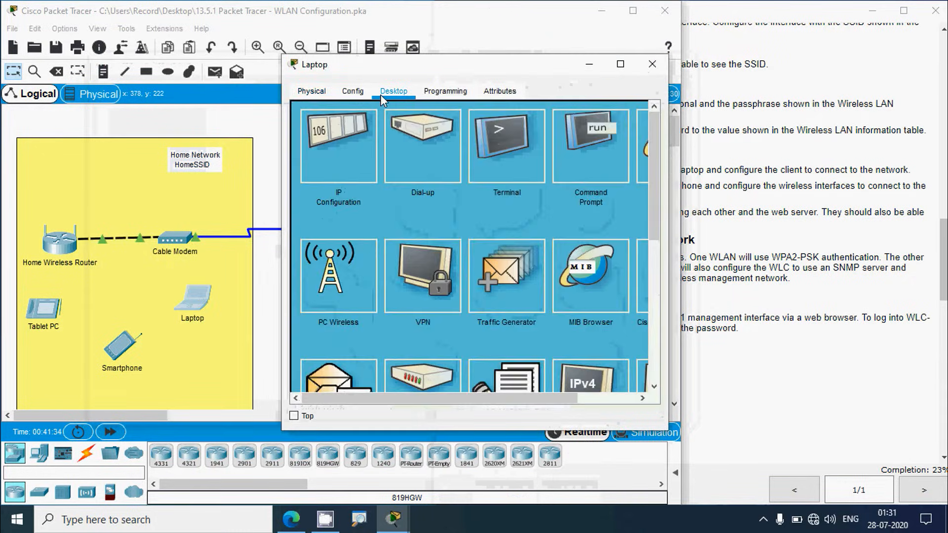
{"action": "left_click", "coordinate": [349, 283]}
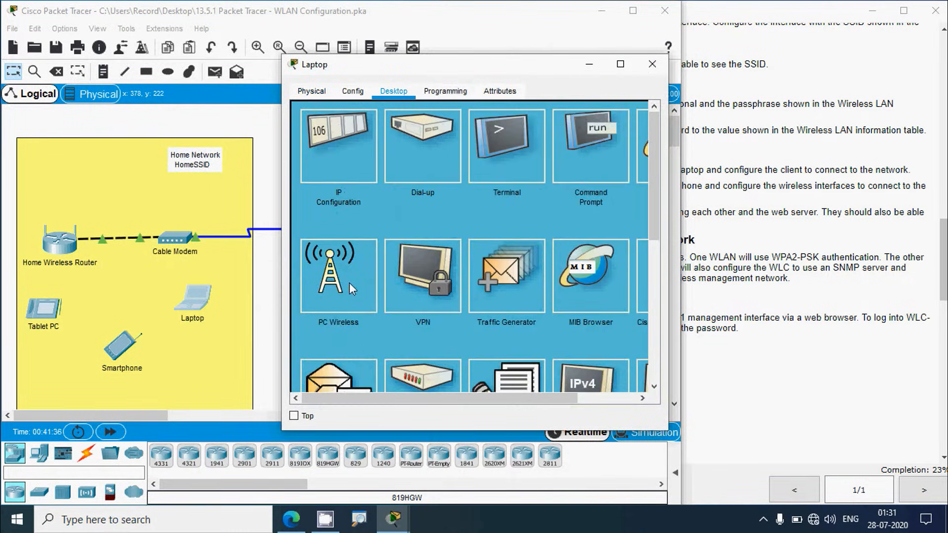
{"action": "left_click_drag", "start_coordinate": [474, 74], "coordinate": [329, 77]}
{"action": "left_click", "coordinate": [773, 235]}
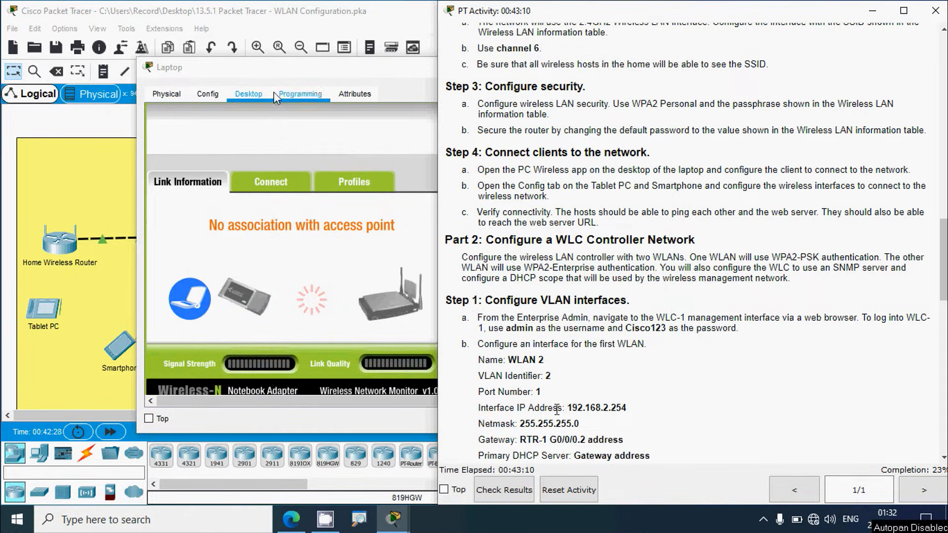
{"action": "left_click", "coordinate": [274, 91]}
Step: Join HomeSSID with the WPA2-Personal passphrase, then close the app and Laptop window
{"action": "left_click", "coordinate": [266, 182]}
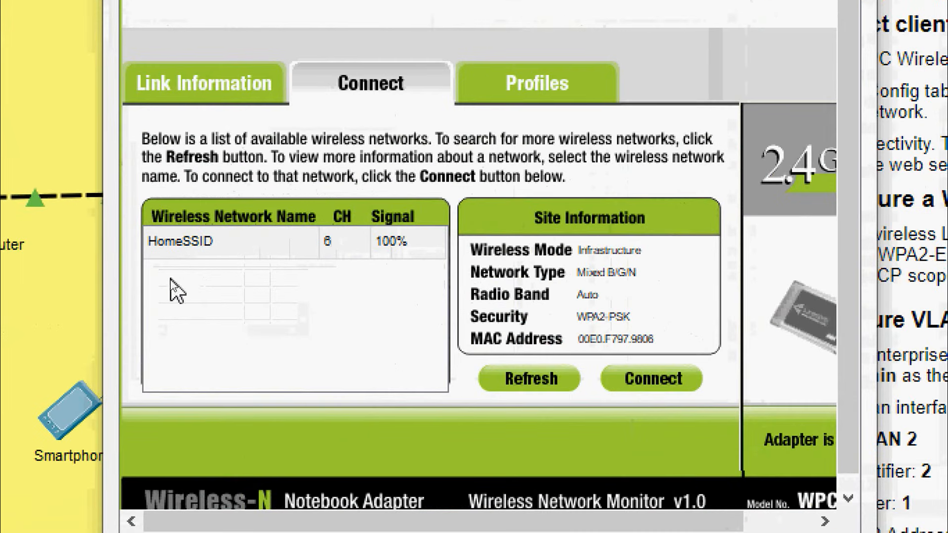
{"action": "left_click", "coordinate": [186, 263]}
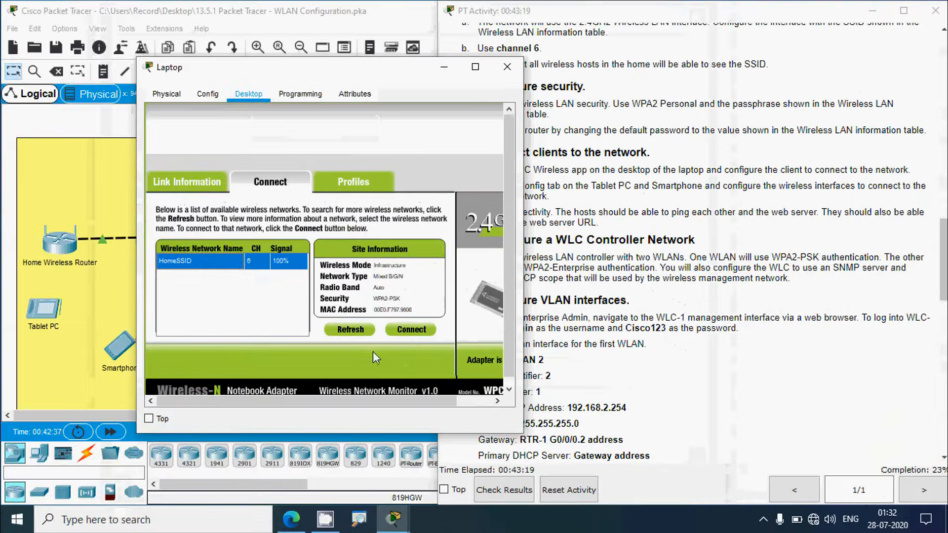
{"action": "left_click", "coordinate": [642, 378]}
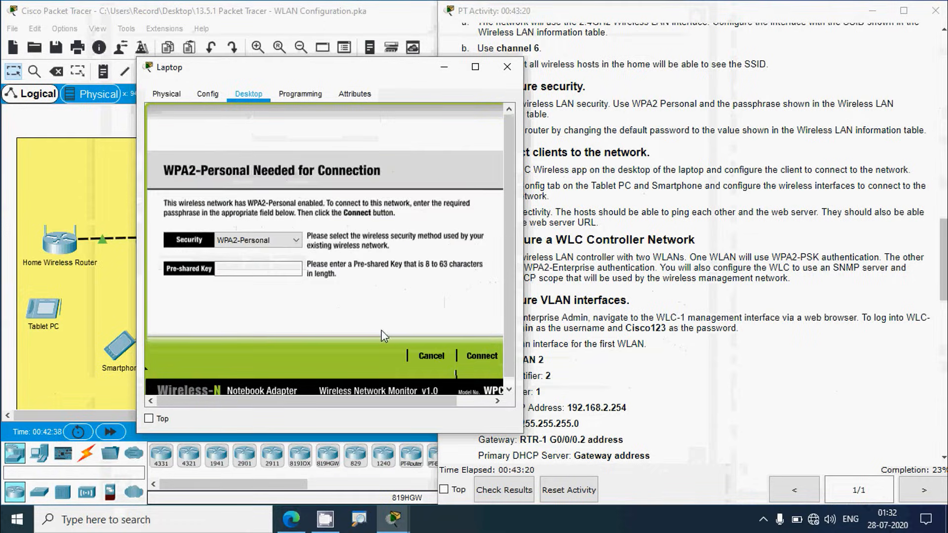
{"action": "left_click", "coordinate": [249, 269]}
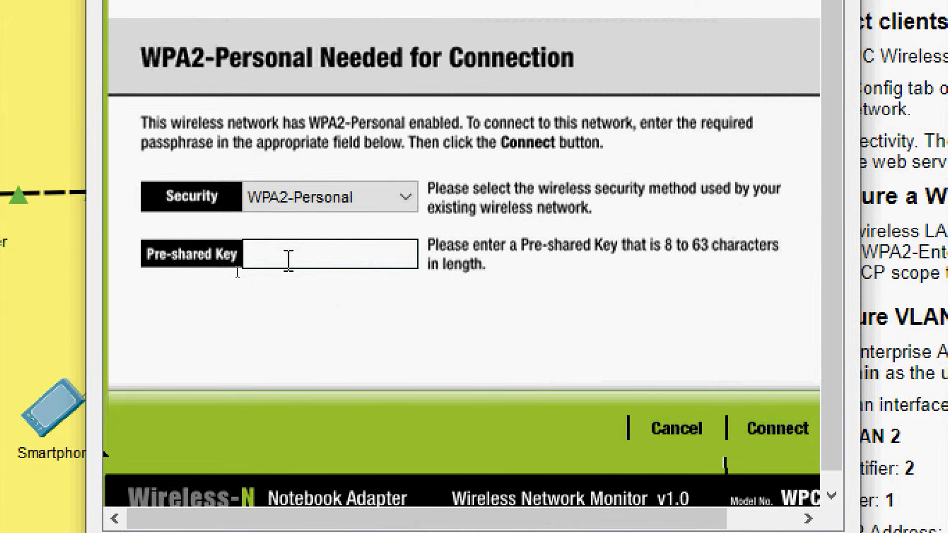
{"action": "type", "text": "Cisco123"}
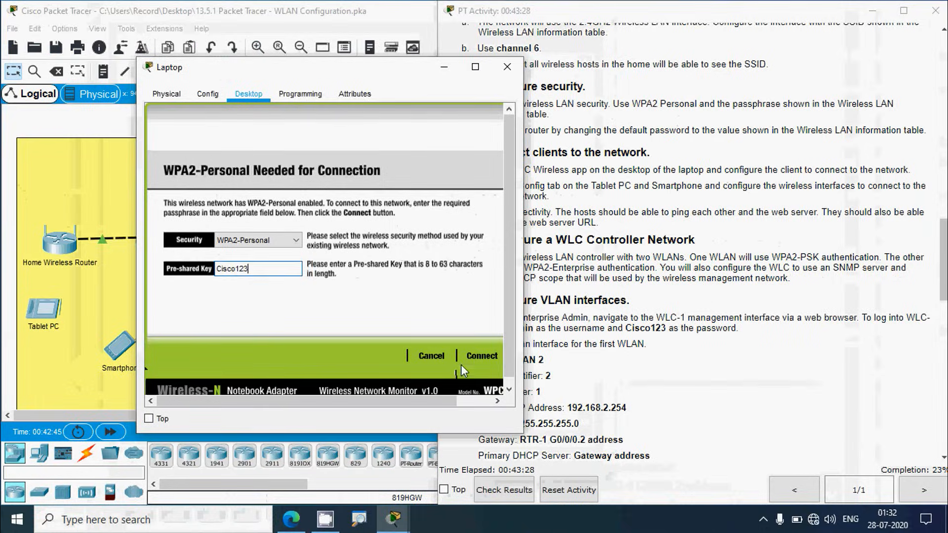
{"action": "left_click", "coordinate": [482, 357]}
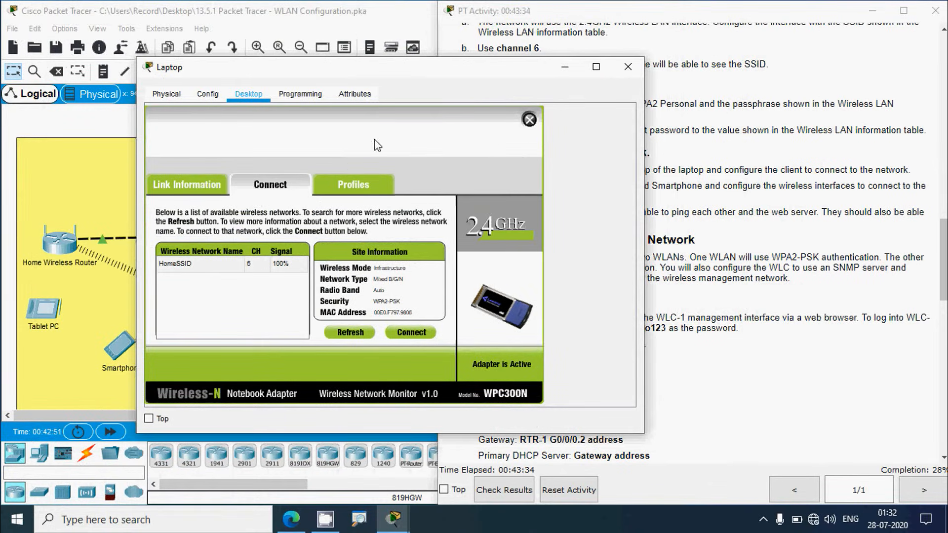
{"action": "left_click", "coordinate": [529, 120]}
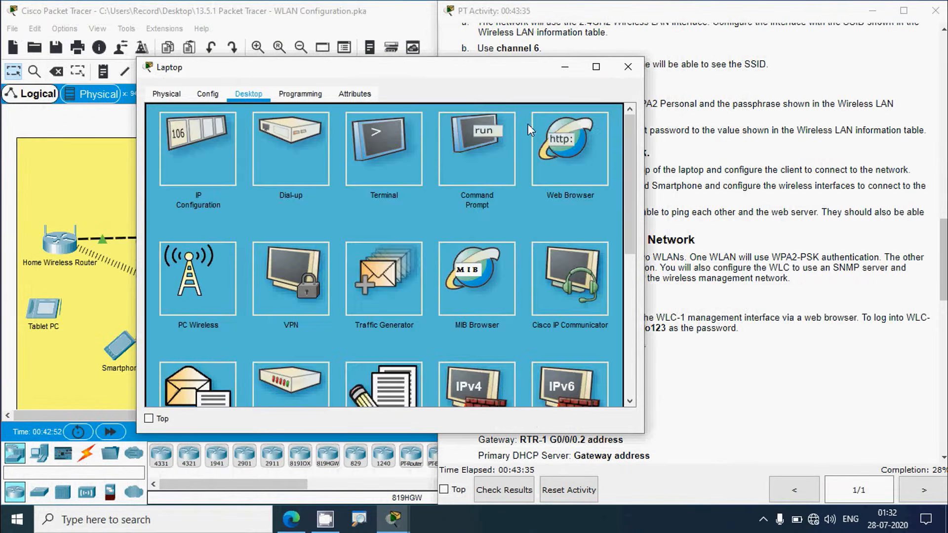
{"action": "left_click", "coordinate": [627, 66]}
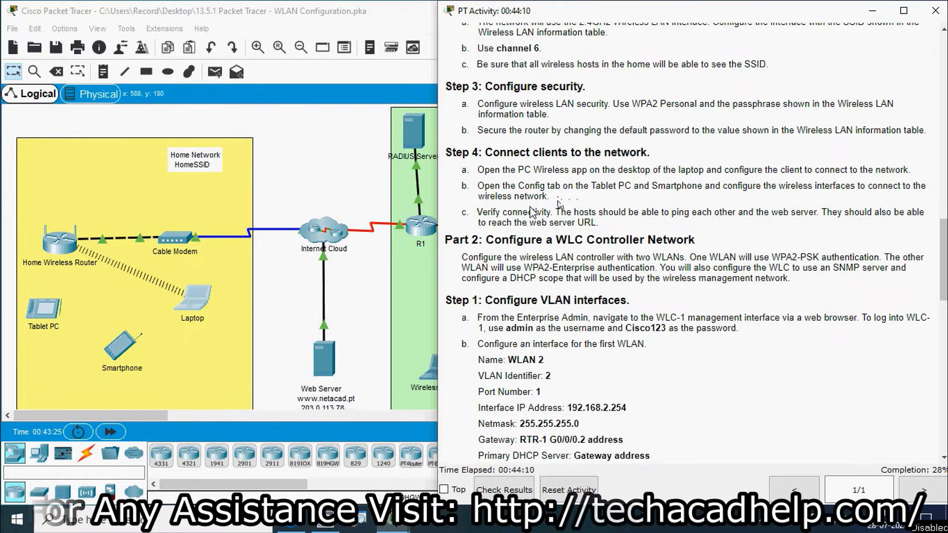
Step: Open the Smartphone's Config > Wireless0 settings and copy HomeSSID from the instructions' WLAN table
{"action": "left_click", "coordinate": [277, 314]}
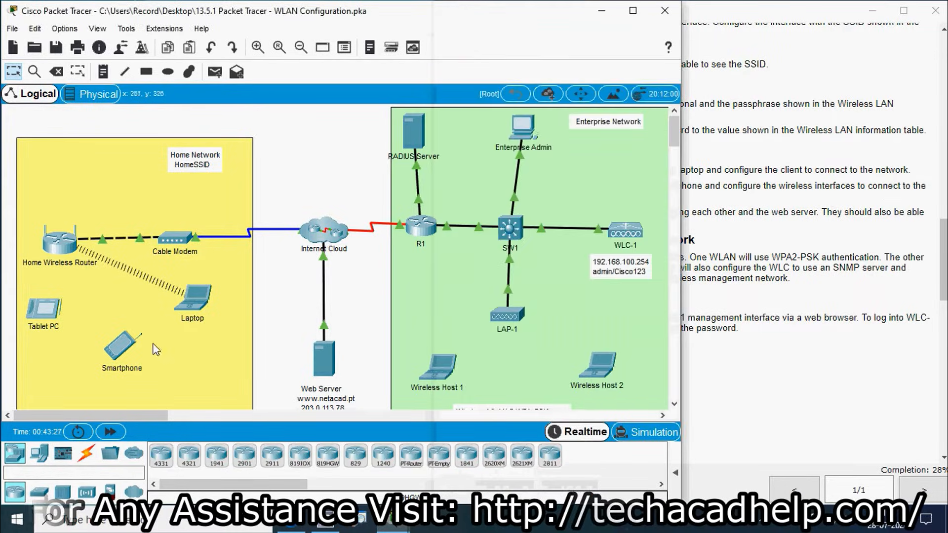
{"action": "left_click", "coordinate": [123, 348]}
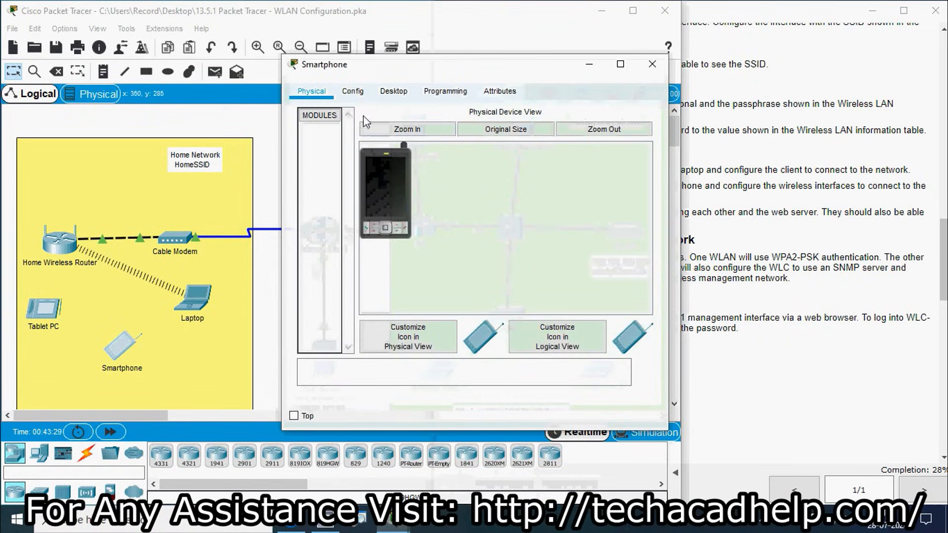
{"action": "left_click", "coordinate": [354, 91]}
{"action": "left_click", "coordinate": [340, 168]}
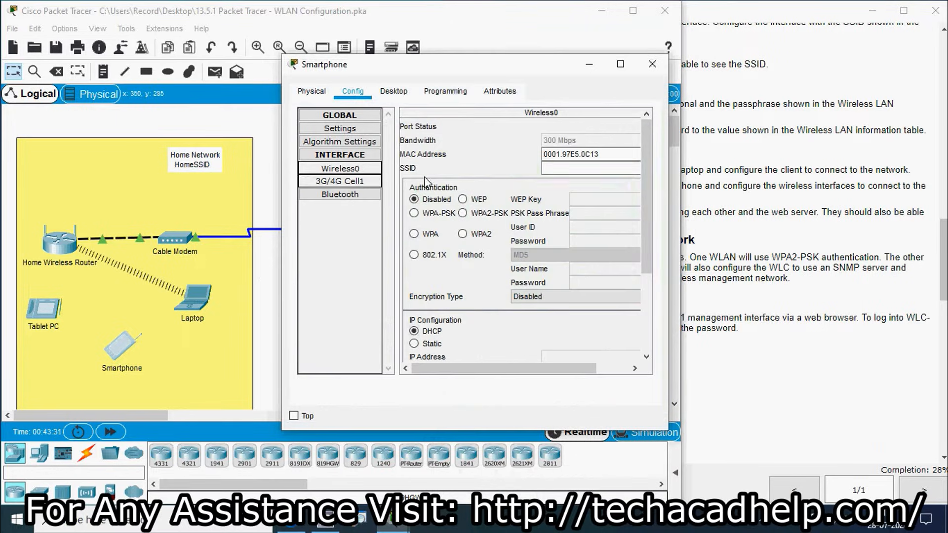
{"action": "left_click_drag", "start_coordinate": [670, 151], "coordinate": [795, 151]}
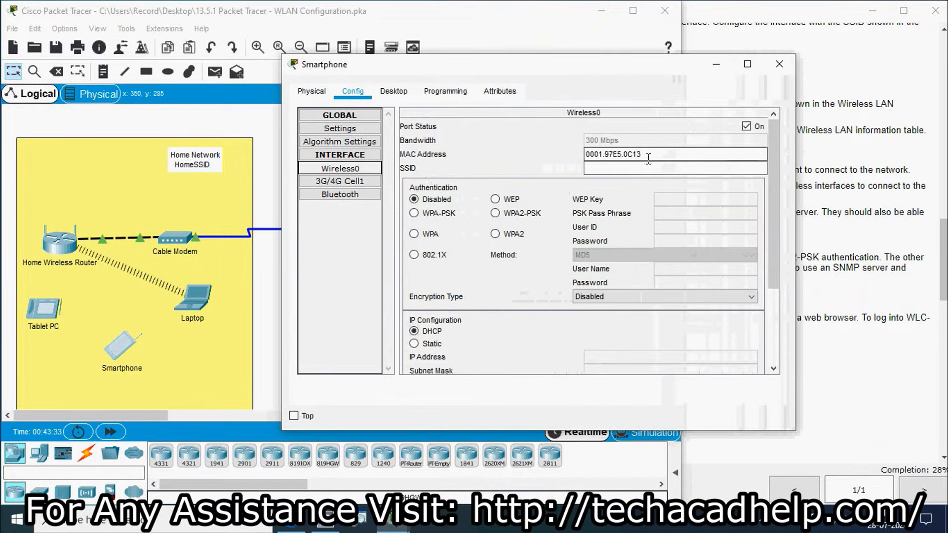
{"action": "left_click", "coordinate": [837, 207]}
{"action": "left_click_drag", "start_coordinate": [941, 252], "coordinate": [944, 114]}
{"action": "left_click_drag", "start_coordinate": [595, 173], "coordinate": [551, 174]}
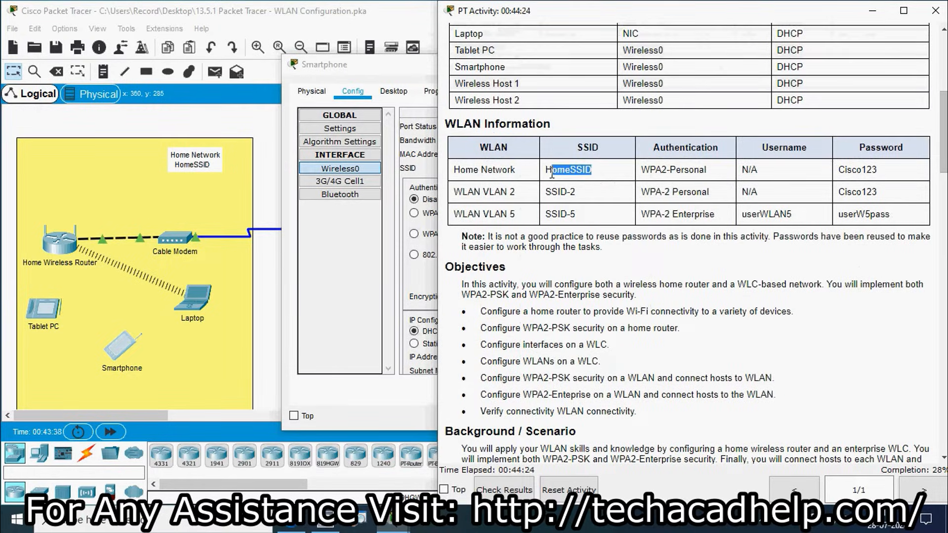
{"action": "left_click", "coordinate": [391, 120]}
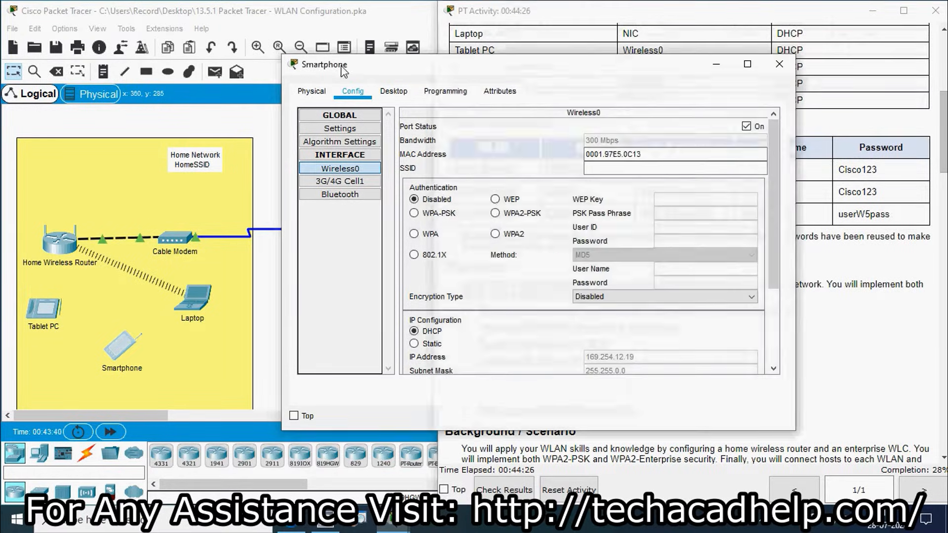
Step: Set SSID HomeSSID, WPA2-PSK and the pass phrase, then close the Smartphone window
{"action": "left_click", "coordinate": [600, 168]}
{"action": "type", "text": "HomeSSID"}
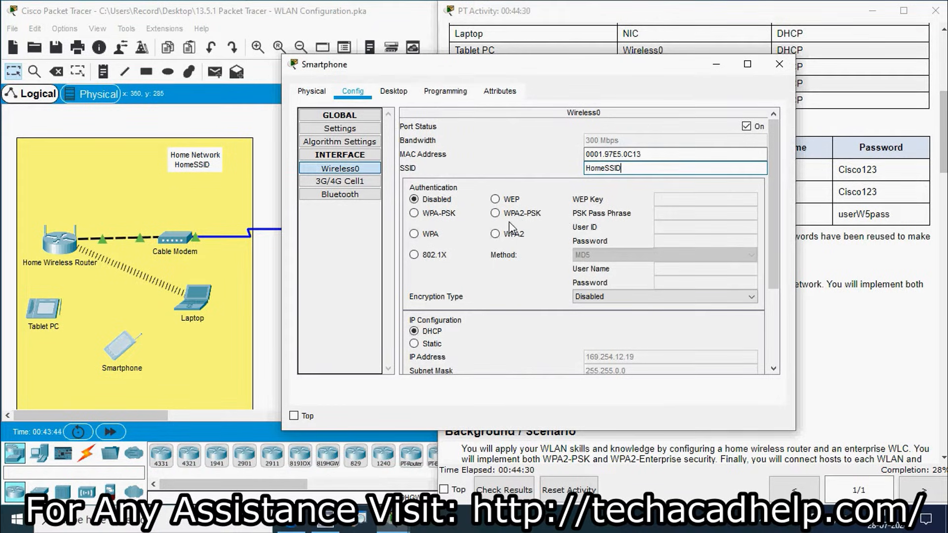
{"action": "left_click", "coordinate": [496, 215]}
{"action": "left_click", "coordinate": [664, 214]}
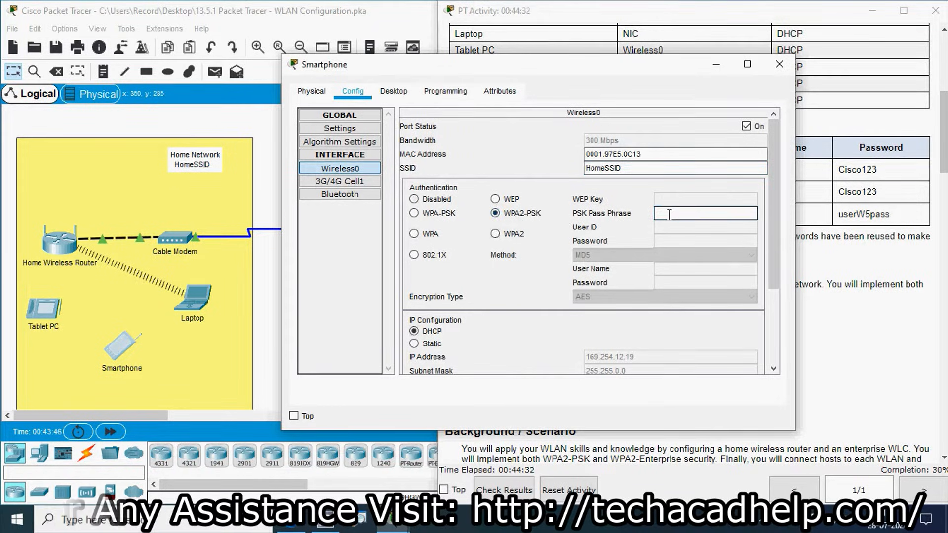
{"action": "type", "text": "Cisco"}
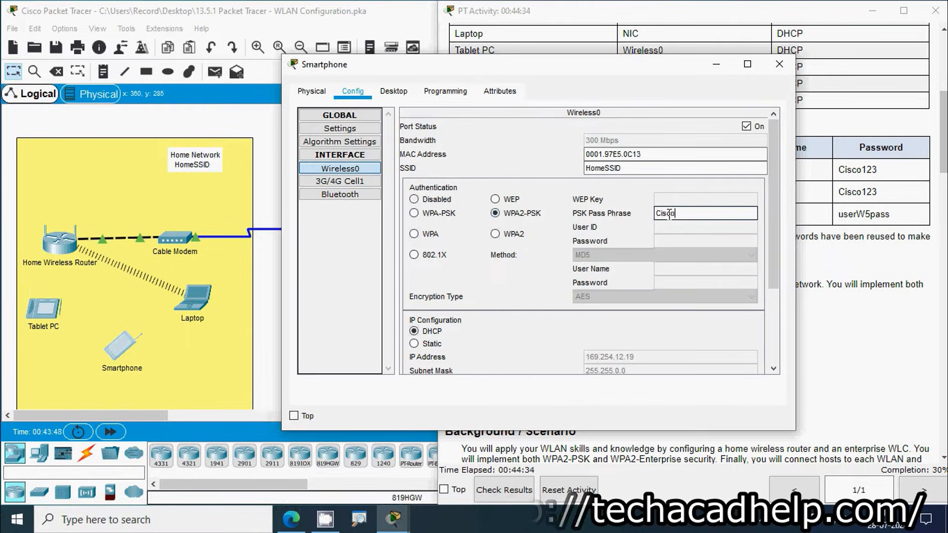
{"action": "type", "text": "123"}
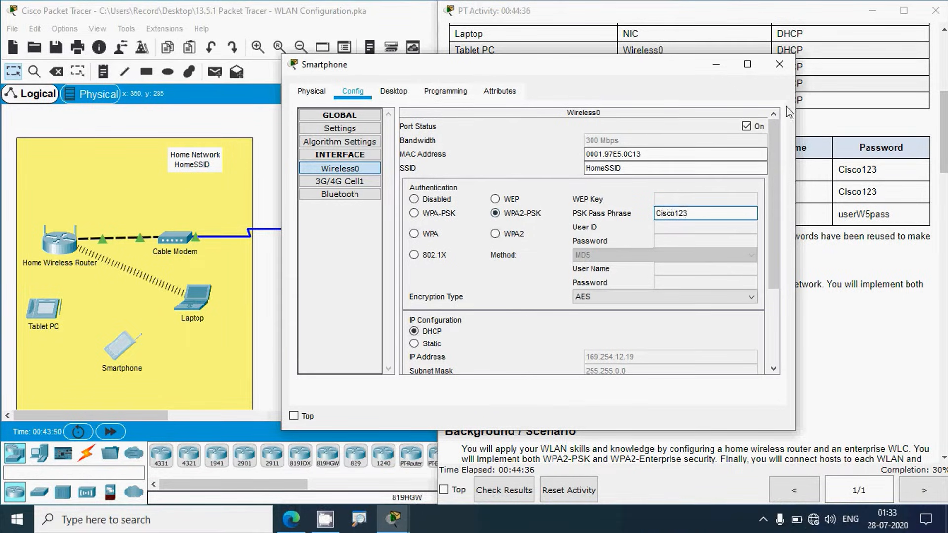
{"action": "left_click", "coordinate": [778, 65]}
Step: Open the Tablet PC's Config > Wireless0 interface settings
{"action": "left_click", "coordinate": [44, 308]}
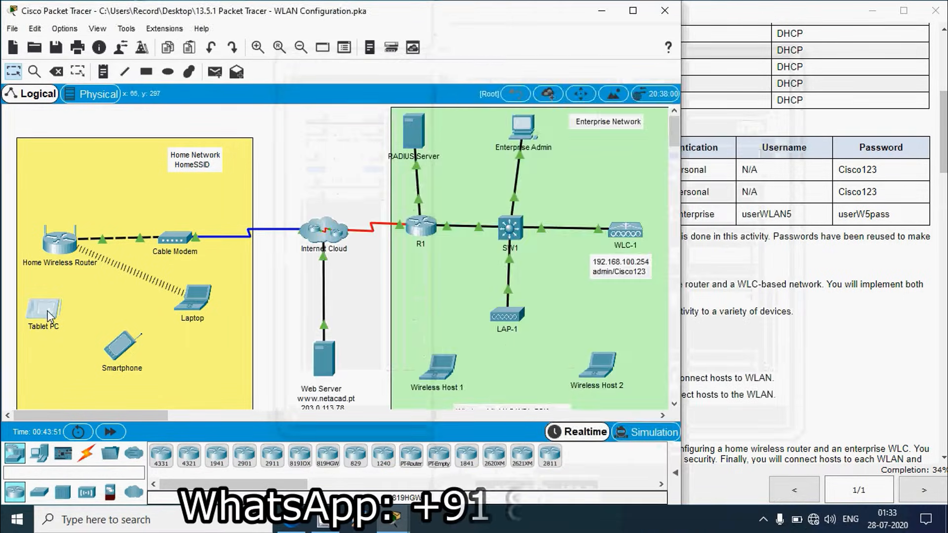
{"action": "left_click", "coordinate": [354, 92]}
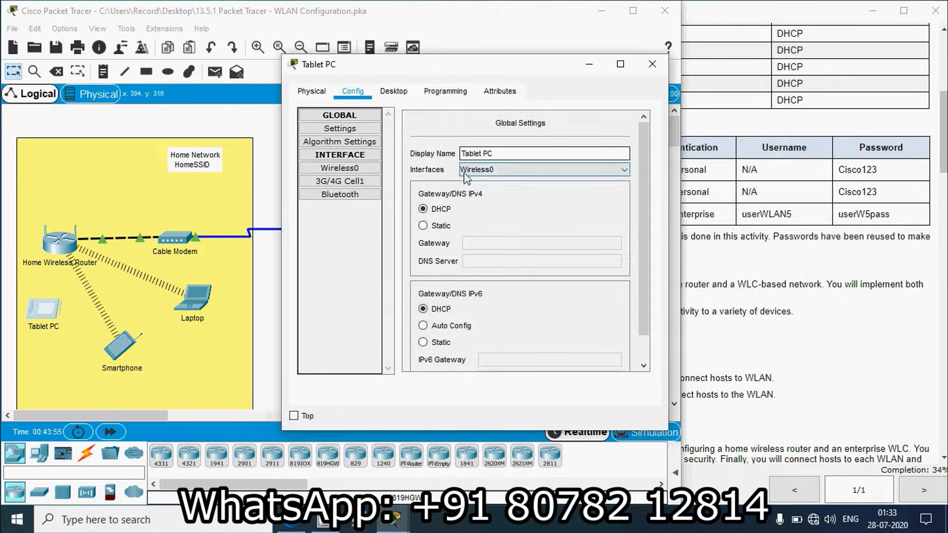
{"action": "left_click", "coordinate": [371, 166]}
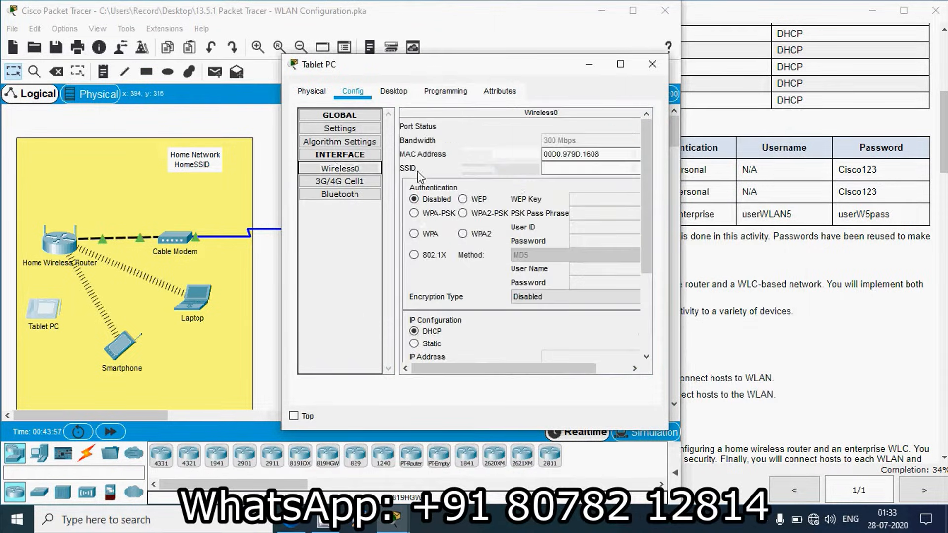
Step: Enter SSID HomeSSID, choose WPA2-PSK, type the pass phrase, and close the Tablet PC window
{"action": "left_click", "coordinate": [550, 168]}
{"action": "type", "text": "HomeSSID"}
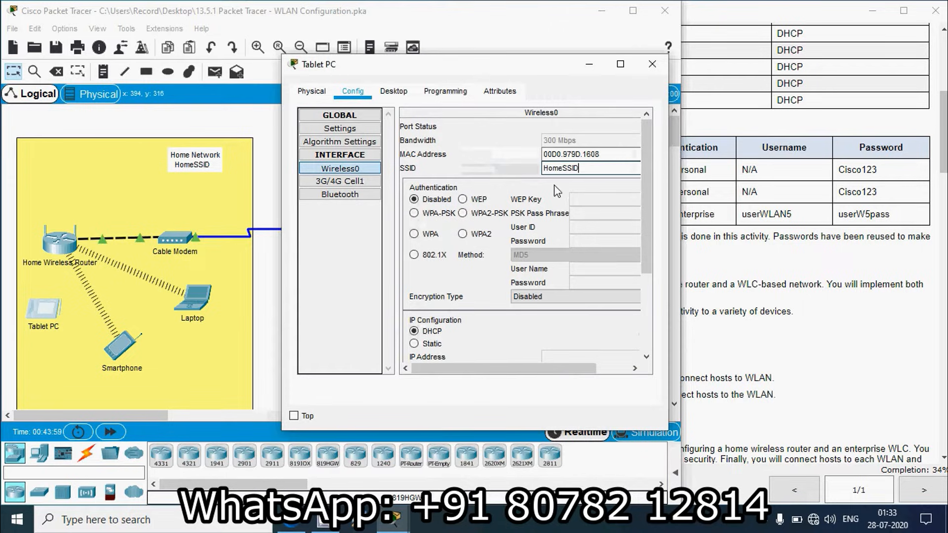
{"action": "left_click", "coordinate": [464, 214]}
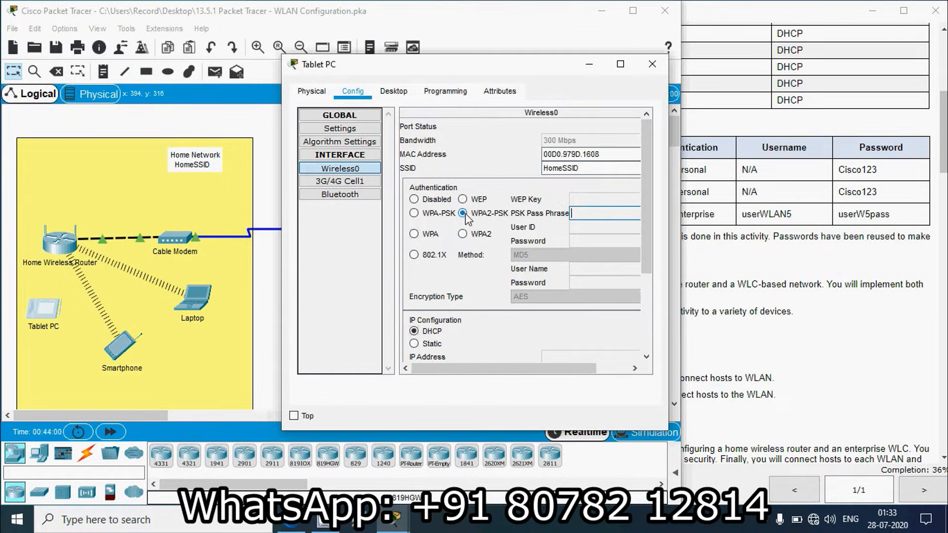
{"action": "left_click", "coordinate": [590, 214]}
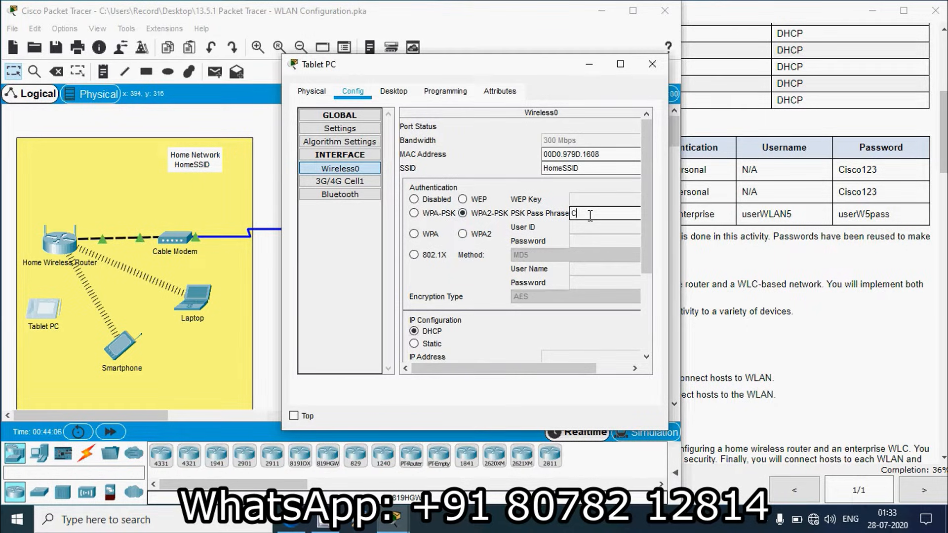
{"action": "type", "text": "Cisco123"}
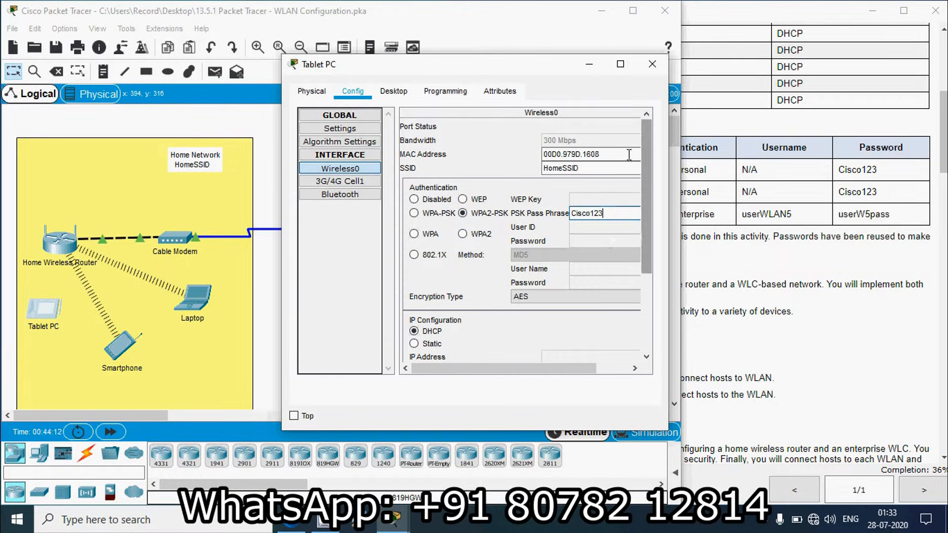
{"action": "left_click", "coordinate": [653, 63]}
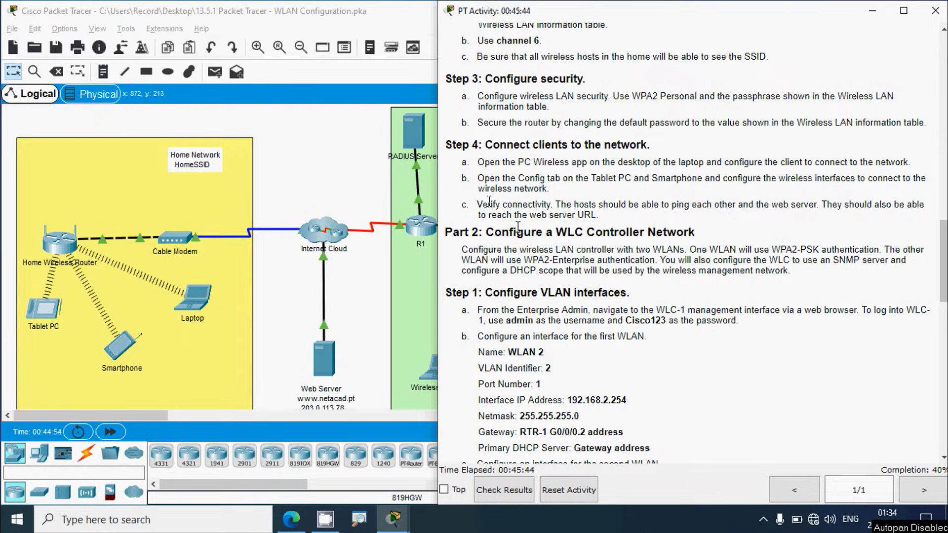
Step: Check the IP Configuration of the Laptop and the Smartphone for their DHCP addresses
{"action": "left_click", "coordinate": [357, 212]}
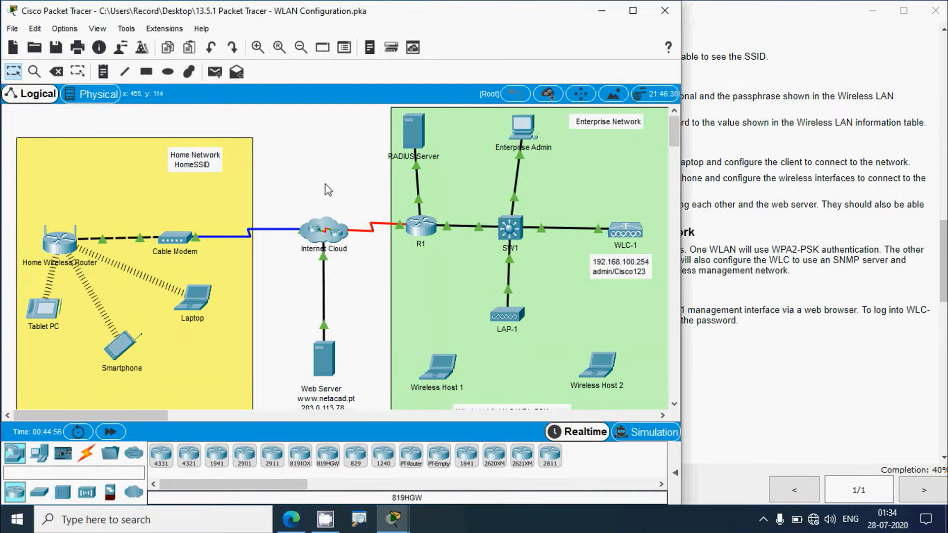
{"action": "left_click", "coordinate": [200, 299]}
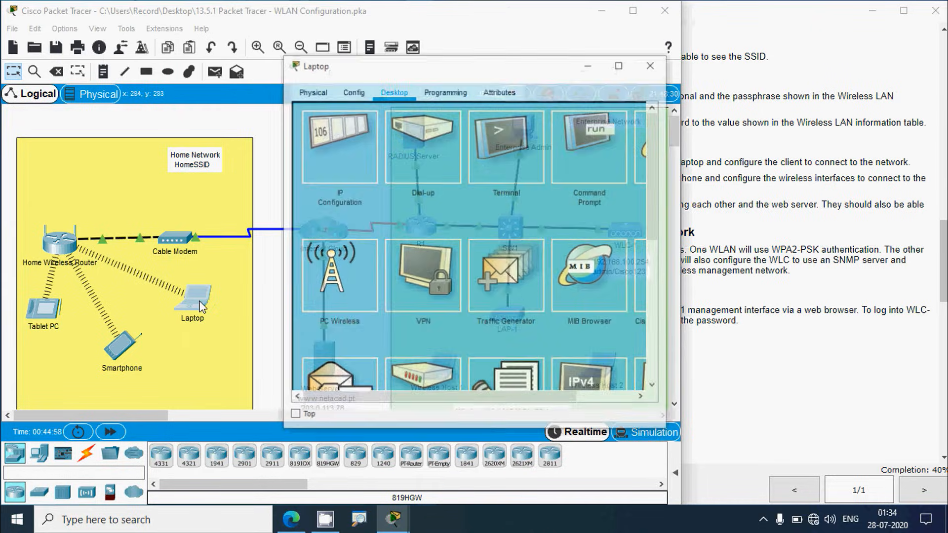
{"action": "left_click", "coordinate": [335, 170]}
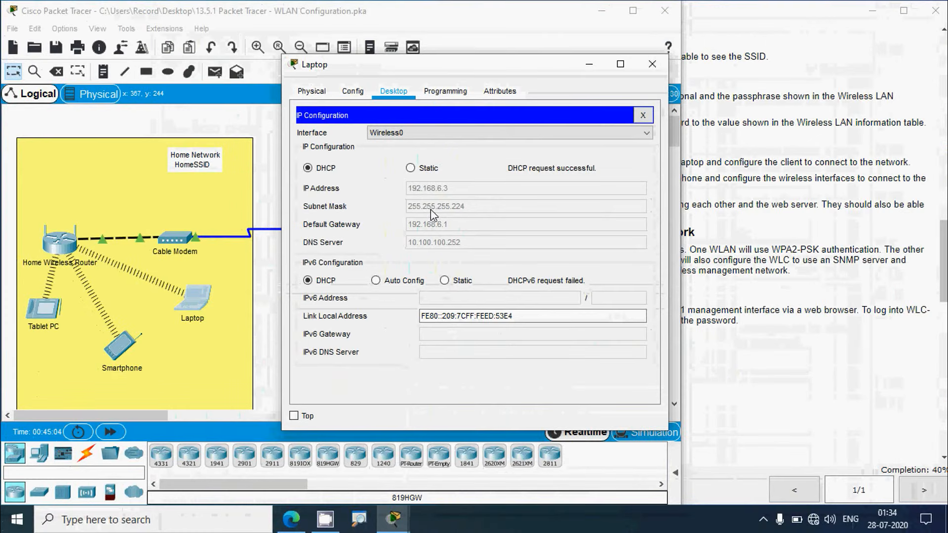
{"action": "left_click", "coordinate": [652, 64]}
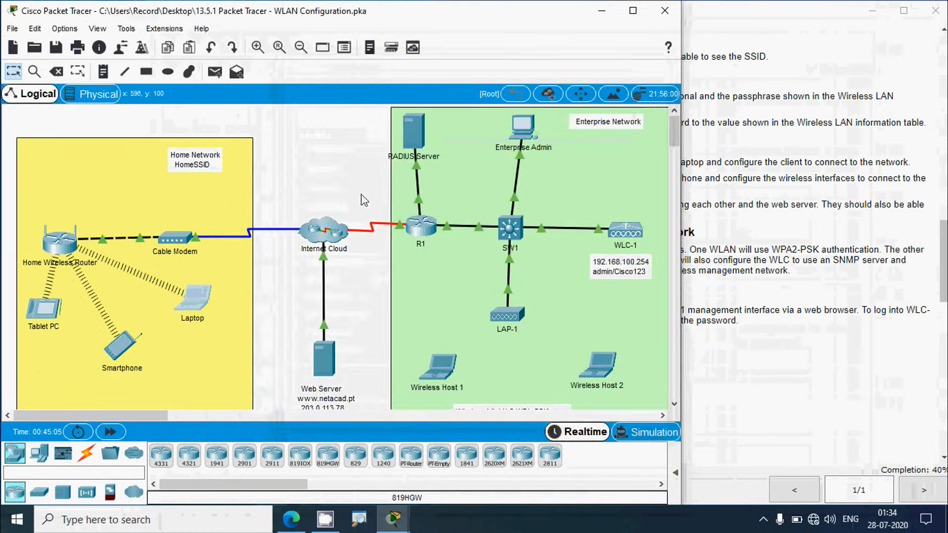
{"action": "left_click", "coordinate": [133, 339]}
{"action": "left_click", "coordinate": [393, 91]}
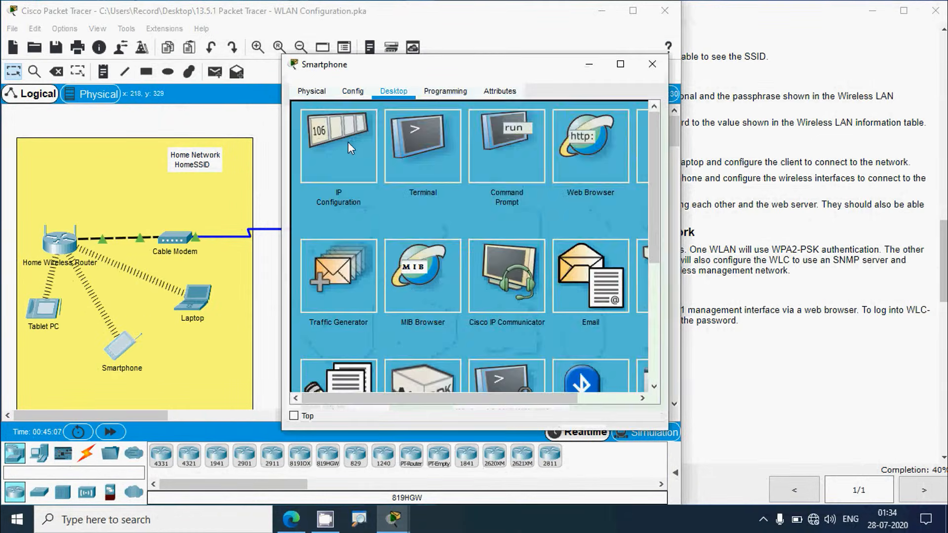
{"action": "left_click", "coordinate": [348, 141]}
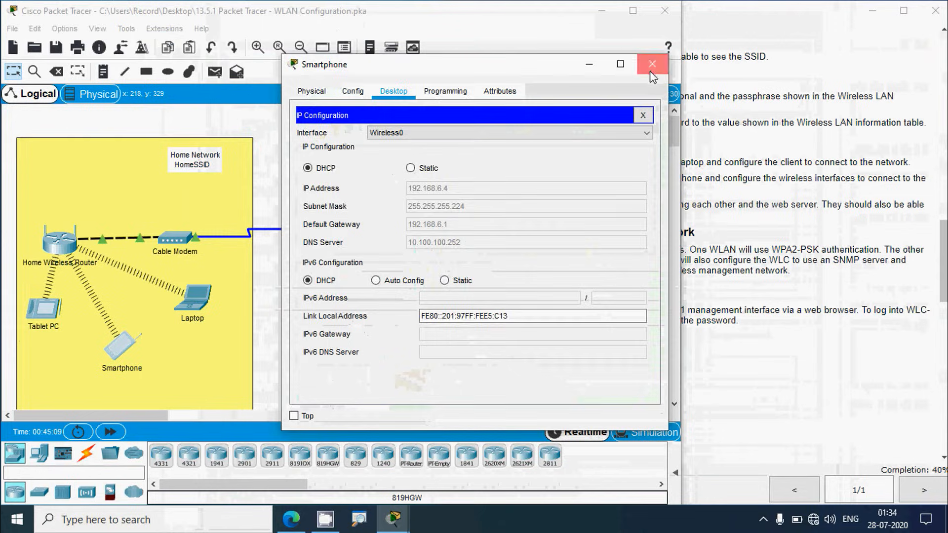
{"action": "left_click", "coordinate": [652, 72]}
Step: Confirm the Tablet PC's IP Configuration shows 192.168.6.5, then scroll back to the topology
{"action": "left_click", "coordinate": [44, 308]}
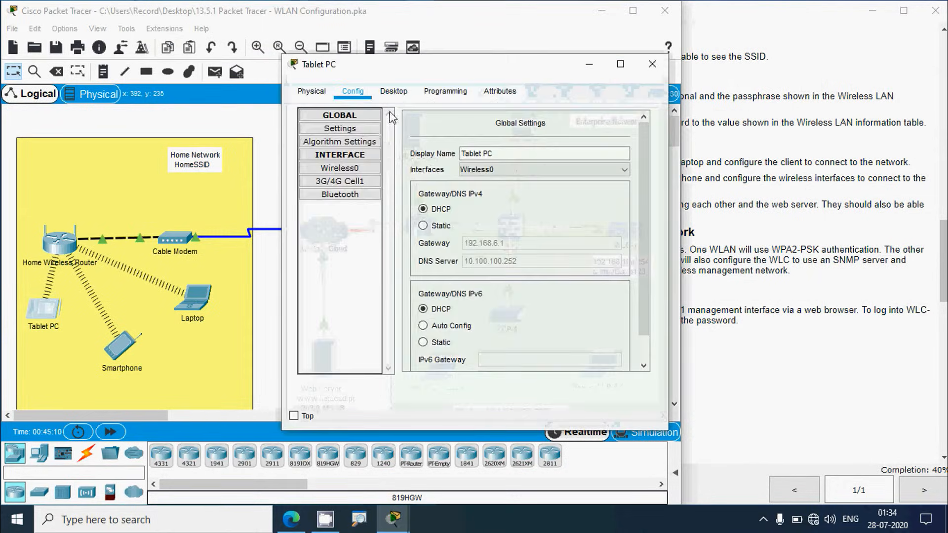
{"action": "left_click", "coordinate": [393, 91]}
{"action": "left_click", "coordinate": [346, 148]}
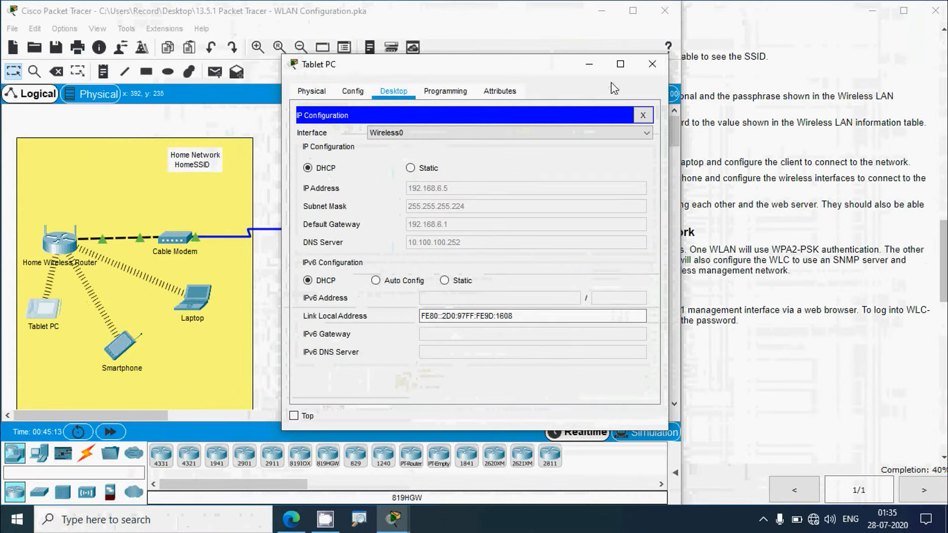
{"action": "left_click", "coordinate": [651, 64]}
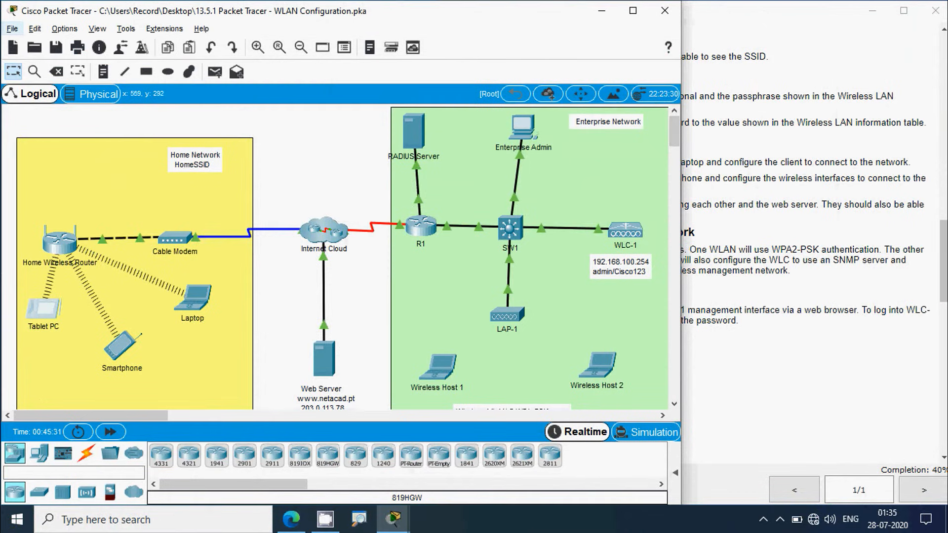
{"action": "scroll", "coordinate": [217, 328], "scroll_direction": "down", "scroll_amount": 1}
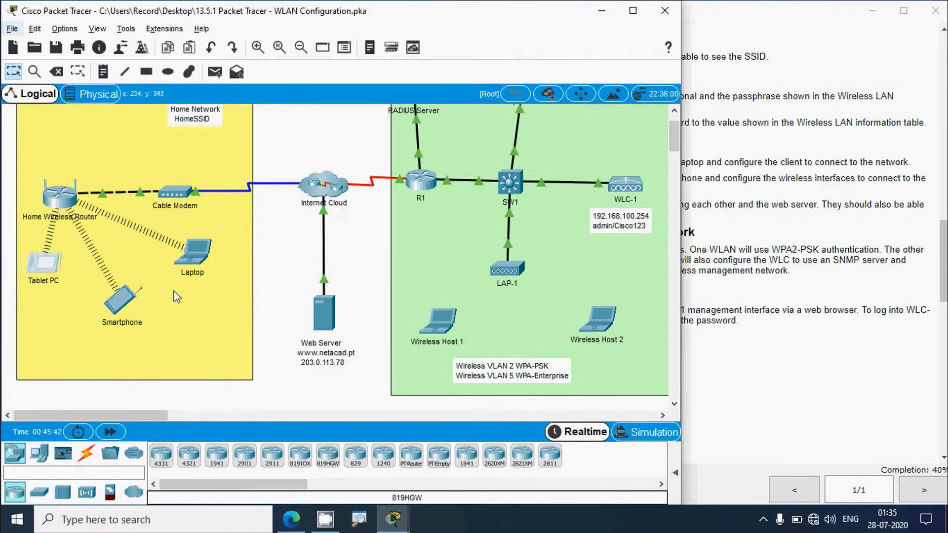
Step: Ping 203.0.113.78 from the Laptop's Command Prompt, repeating it until replies arrive
{"action": "left_click", "coordinate": [194, 258]}
{"action": "left_click", "coordinate": [583, 148]}
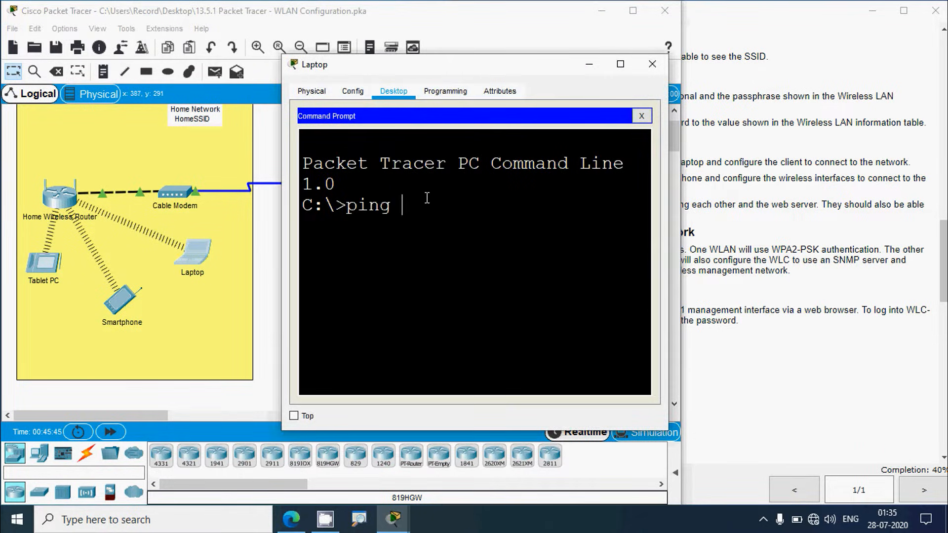
{"action": "left_click_drag", "start_coordinate": [374, 65], "coordinate": [468, 60]}
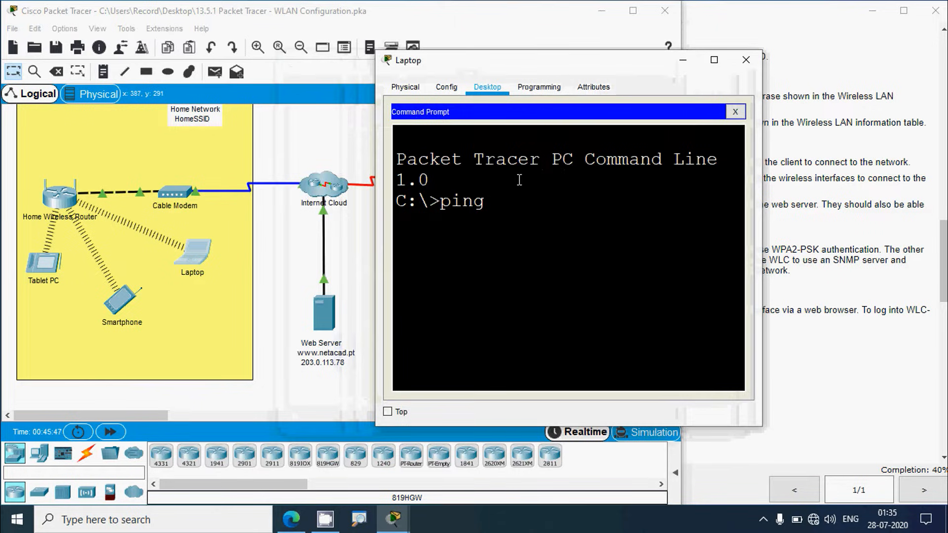
{"action": "type", "text": "ping 203"}
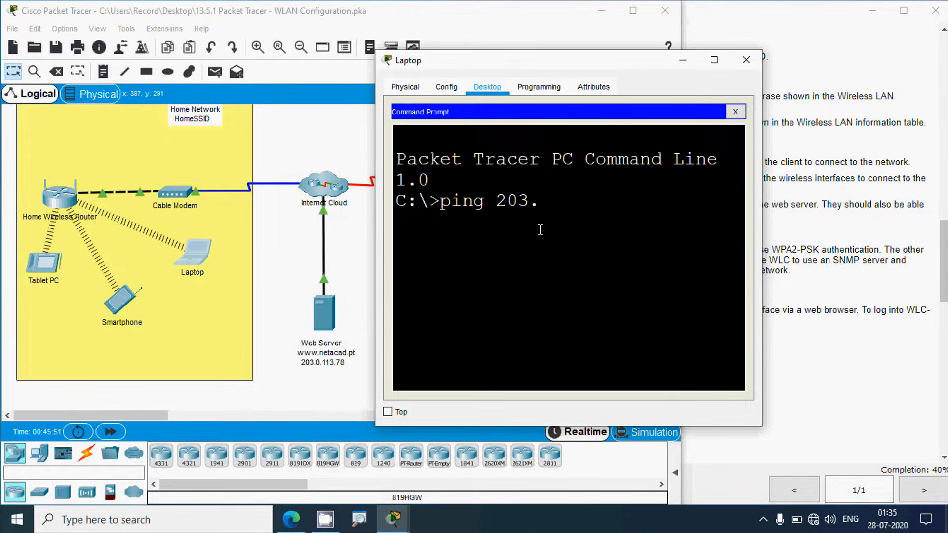
{"action": "type", "text": ".0.113.78"}
{"action": "key", "text": "Return"}
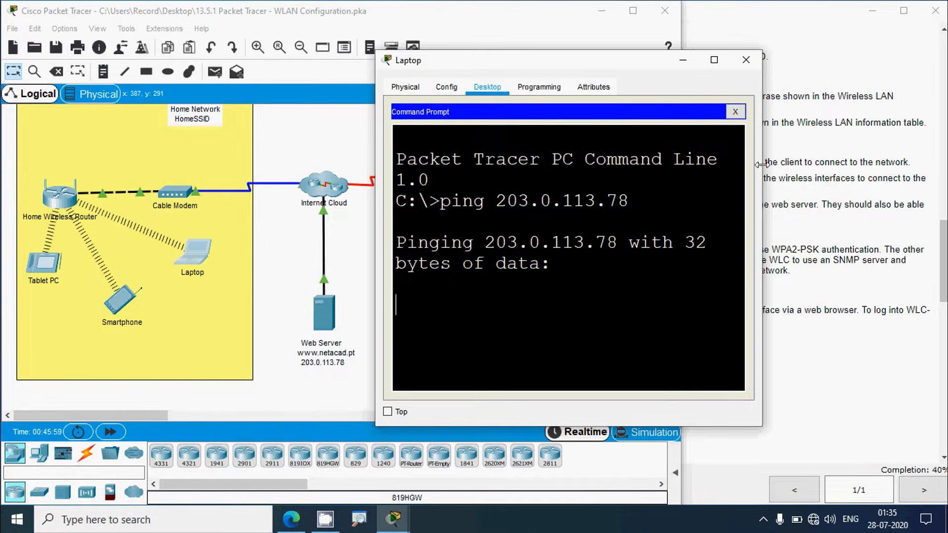
{"action": "left_click_drag", "start_coordinate": [760, 173], "coordinate": [830, 170]}
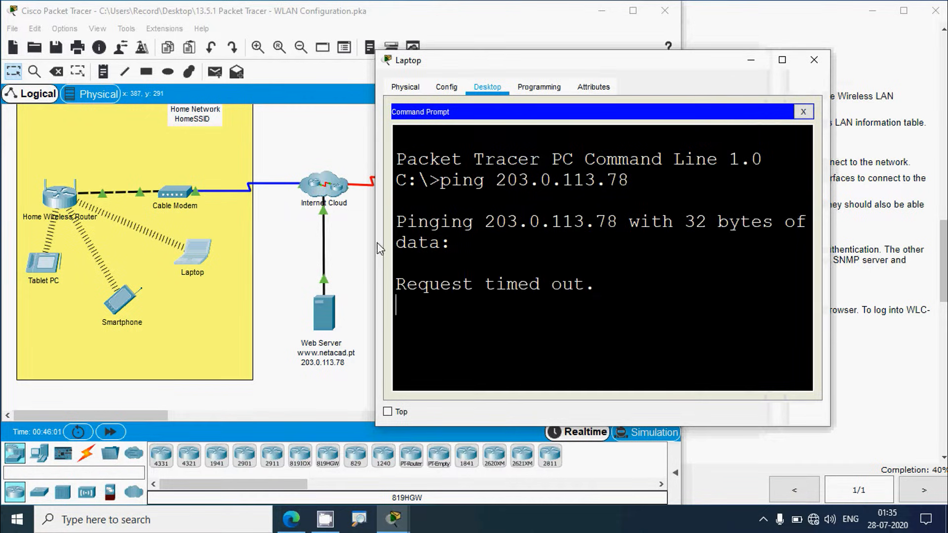
{"action": "left_click_drag", "start_coordinate": [374, 243], "coordinate": [171, 268]}
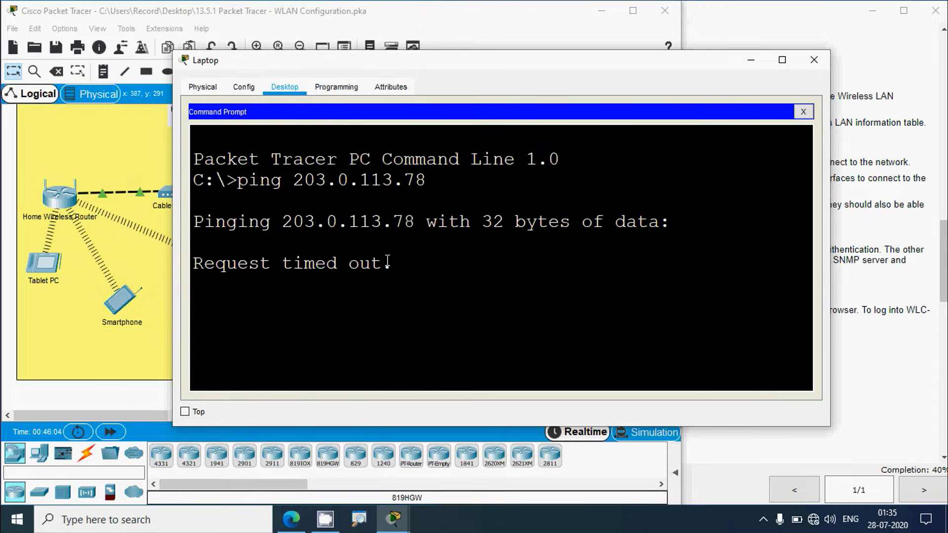
{"action": "left_click_drag", "start_coordinate": [384, 73], "coordinate": [357, 58]}
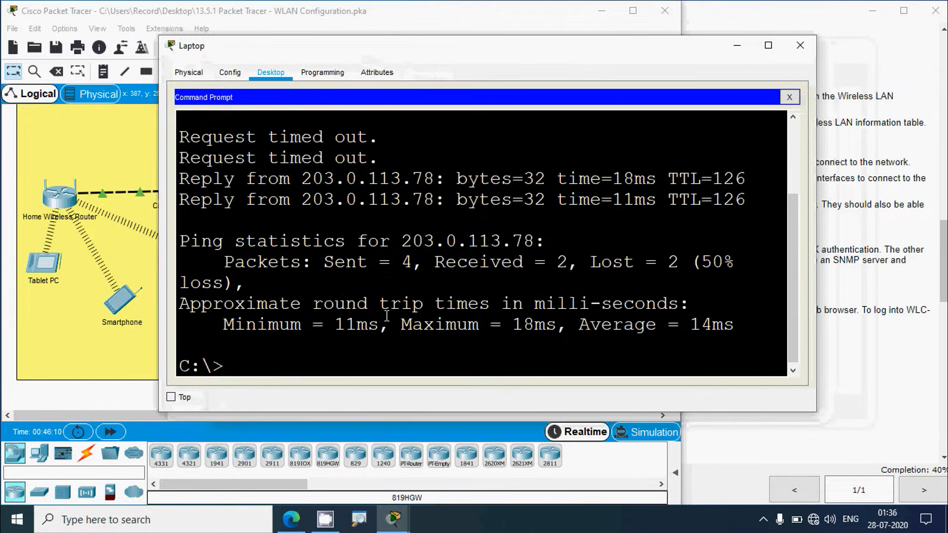
{"action": "key", "text": "Up"}
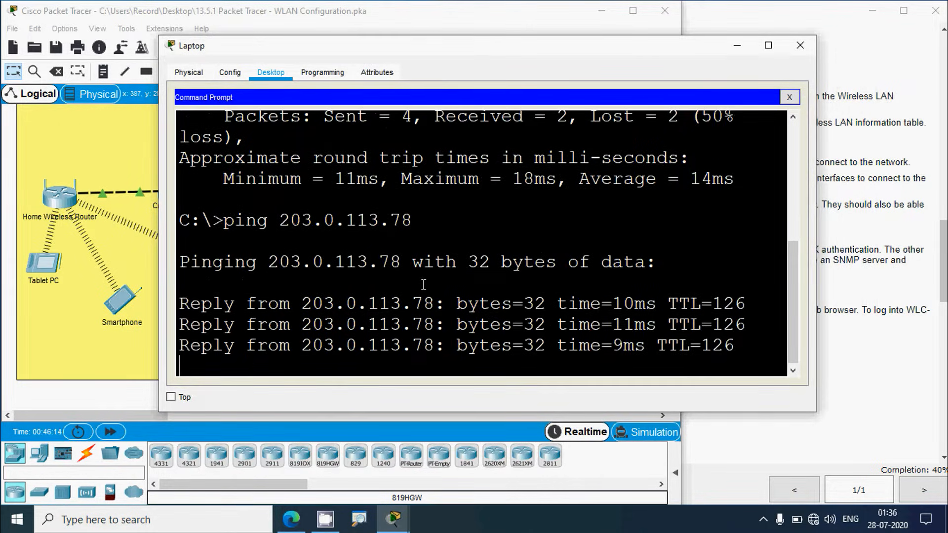
Step: Copy the address 203.0.113.78 from the ping output and close the Laptop window
{"action": "scroll", "coordinate": [419, 276], "scroll_direction": "up", "scroll_amount": 5}
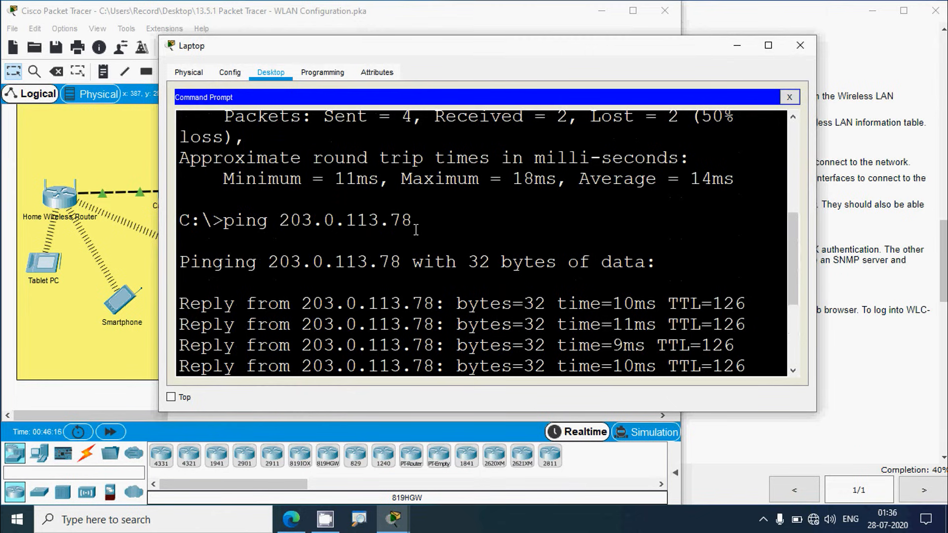
{"action": "left_click_drag", "start_coordinate": [415, 230], "coordinate": [278, 222]}
{"action": "right_click", "coordinate": [291, 222]}
{"action": "left_click", "coordinate": [321, 226]}
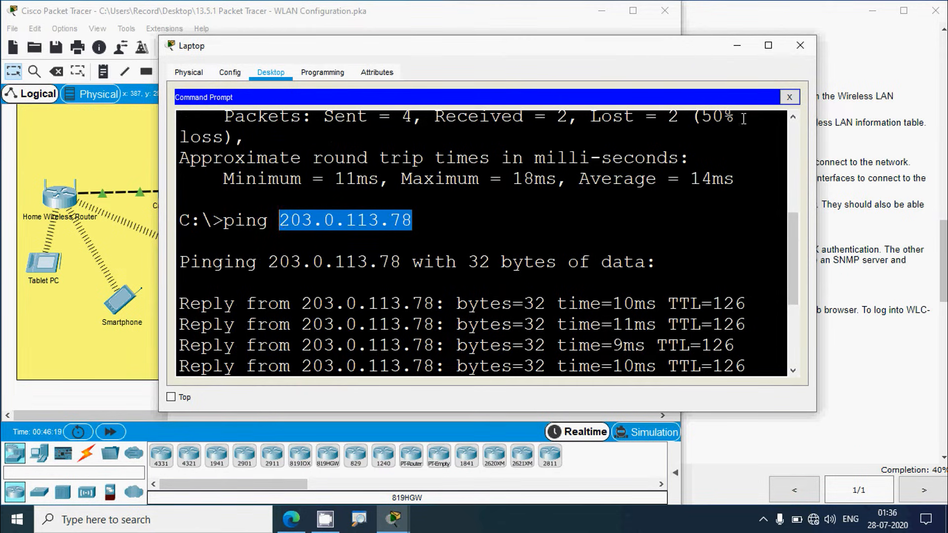
{"action": "left_click", "coordinate": [800, 45]}
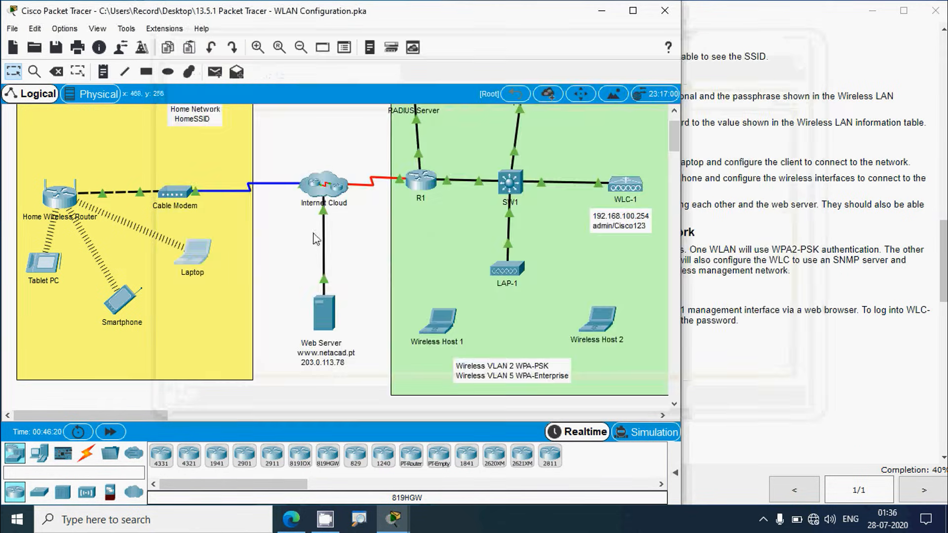
Step: Ping 203.0.113.78 from the Smartphone's Command Prompt, then close its window
{"action": "left_click", "coordinate": [121, 300]}
{"action": "left_click", "coordinate": [503, 147]}
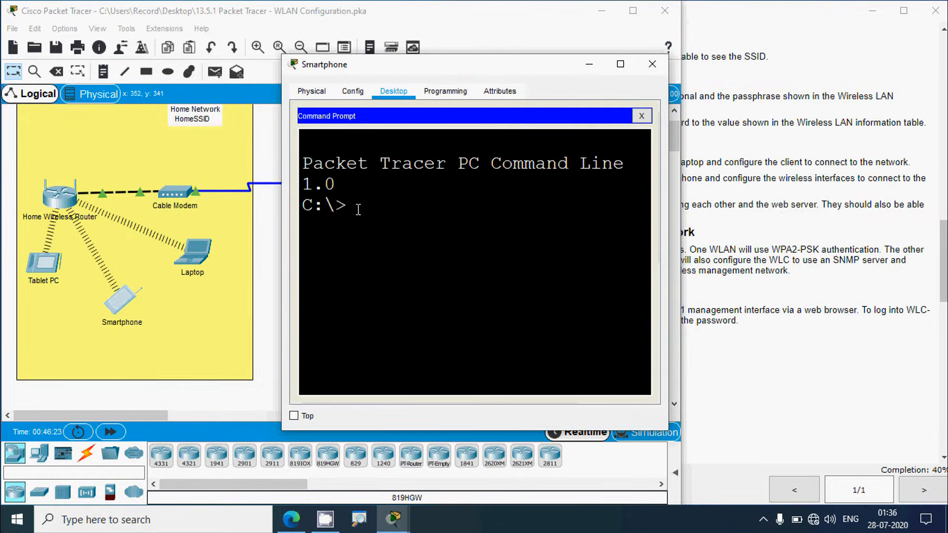
{"action": "type", "text": "ping"}
{"action": "right_click", "coordinate": [418, 211]}
{"action": "left_click", "coordinate": [434, 230]}
{"action": "key", "text": "Return"}
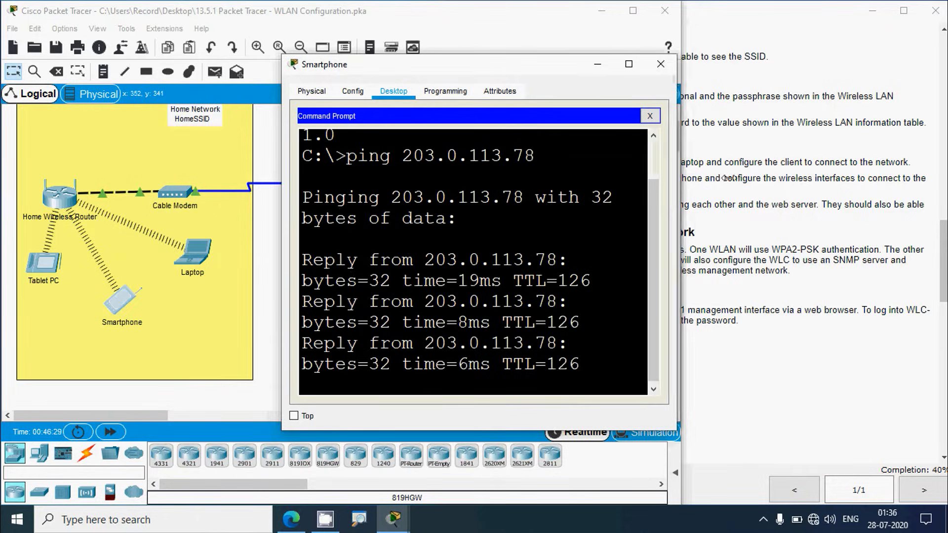
{"action": "left_click_drag", "start_coordinate": [668, 175], "coordinate": [859, 202]}
{"action": "left_click", "coordinate": [855, 64]}
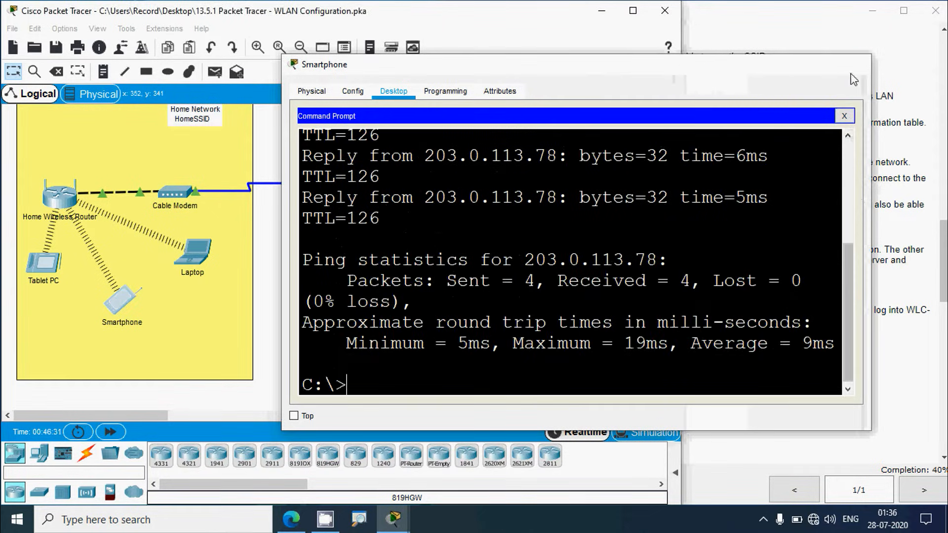
Step: Ping 203.0.113.78 from the Tablet PC's Command Prompt, then close its window
{"action": "left_click", "coordinate": [44, 263]}
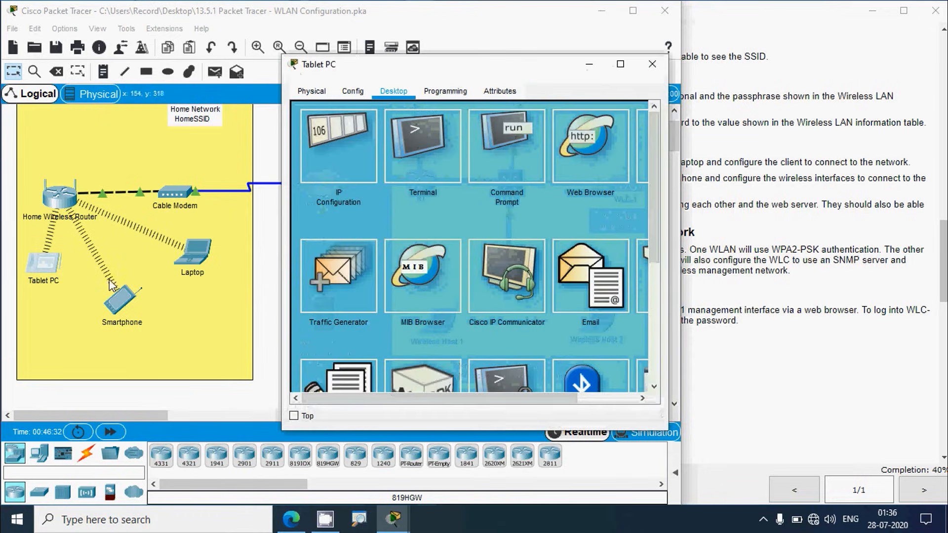
{"action": "left_click", "coordinate": [506, 149]}
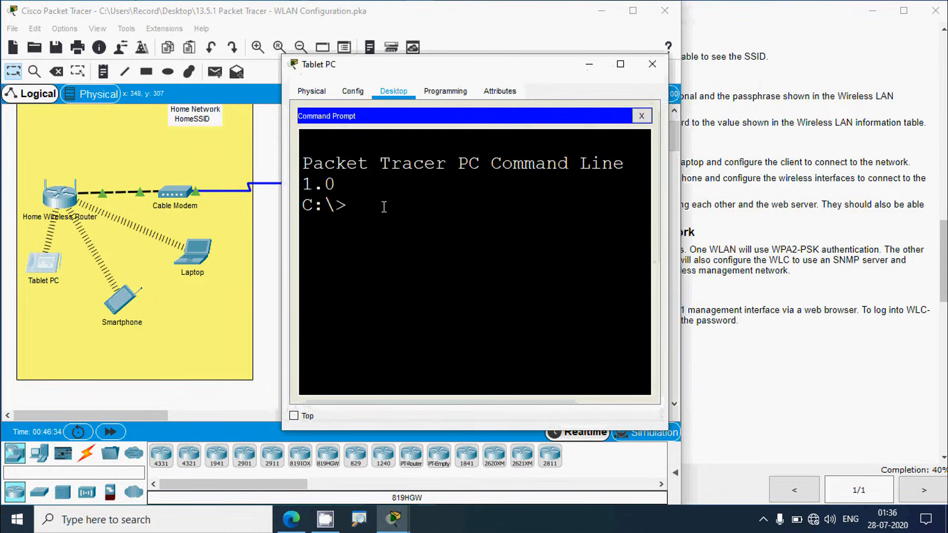
{"action": "type", "text": "ping"}
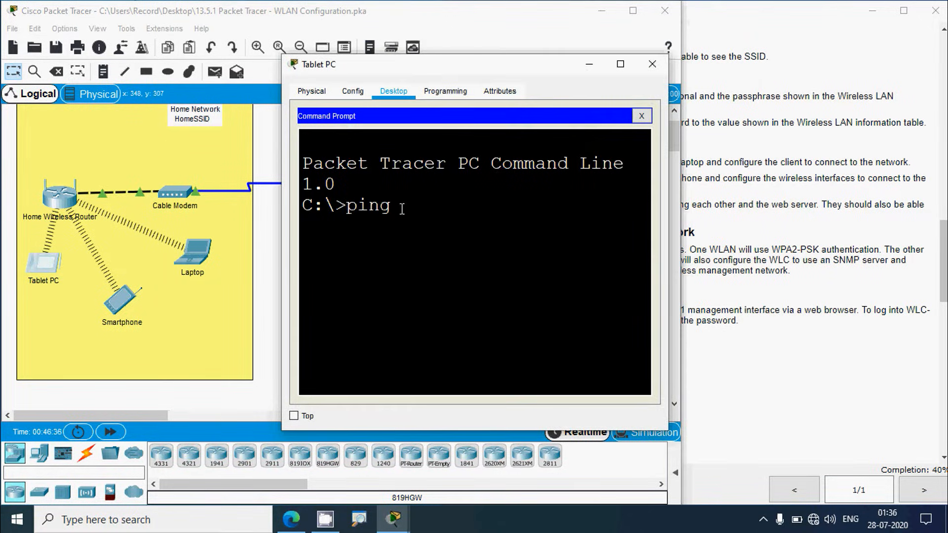
{"action": "right_click", "coordinate": [416, 206]}
{"action": "left_click", "coordinate": [416, 226]}
{"action": "key", "text": "Return"}
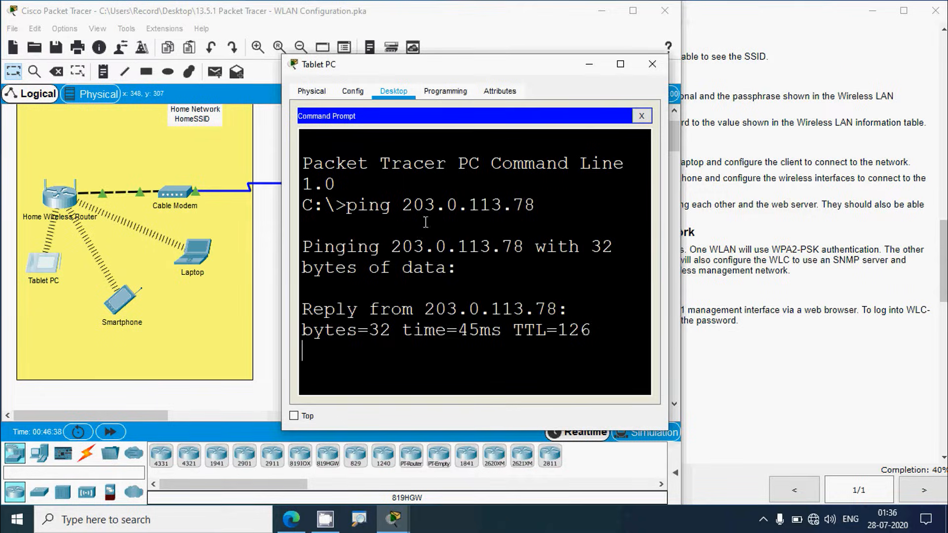
{"action": "left_click", "coordinate": [620, 64]}
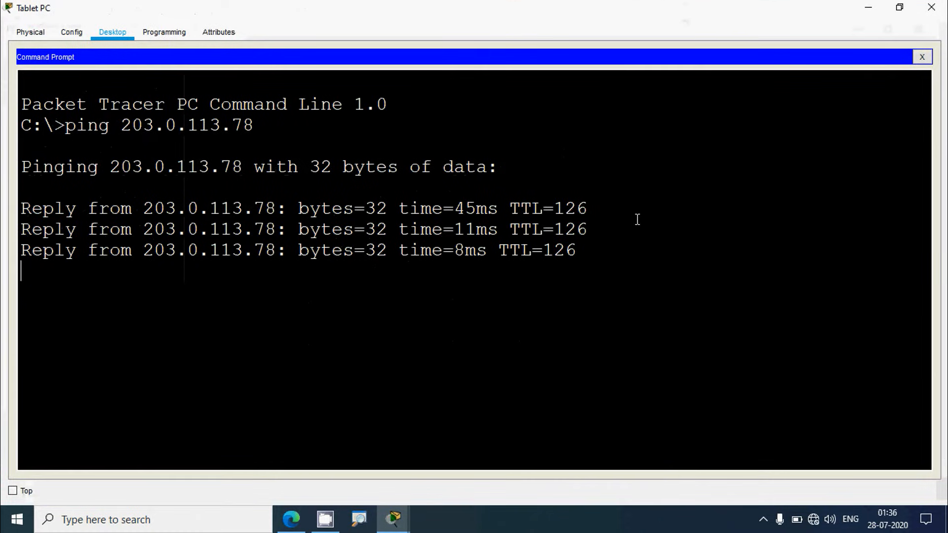
{"action": "left_click", "coordinate": [931, 7]}
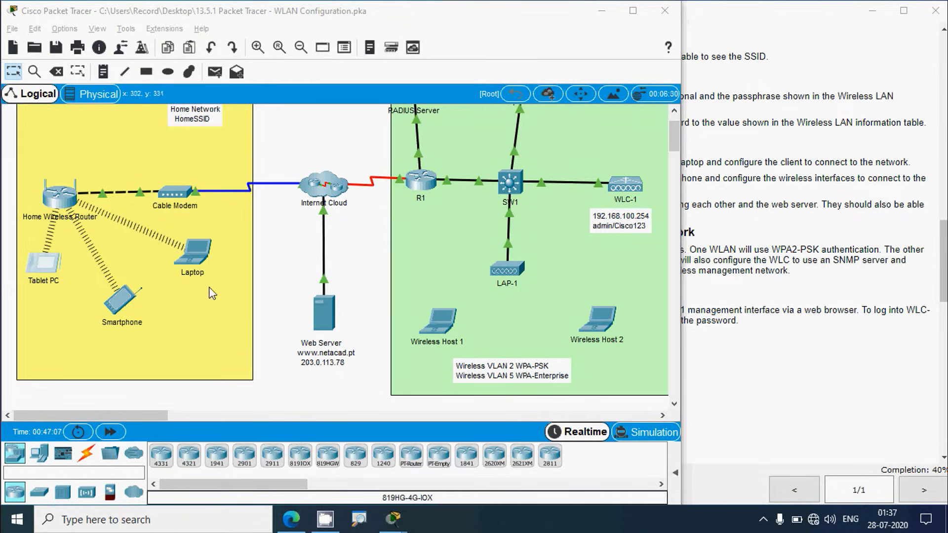
{"action": "left_click", "coordinate": [196, 260]}
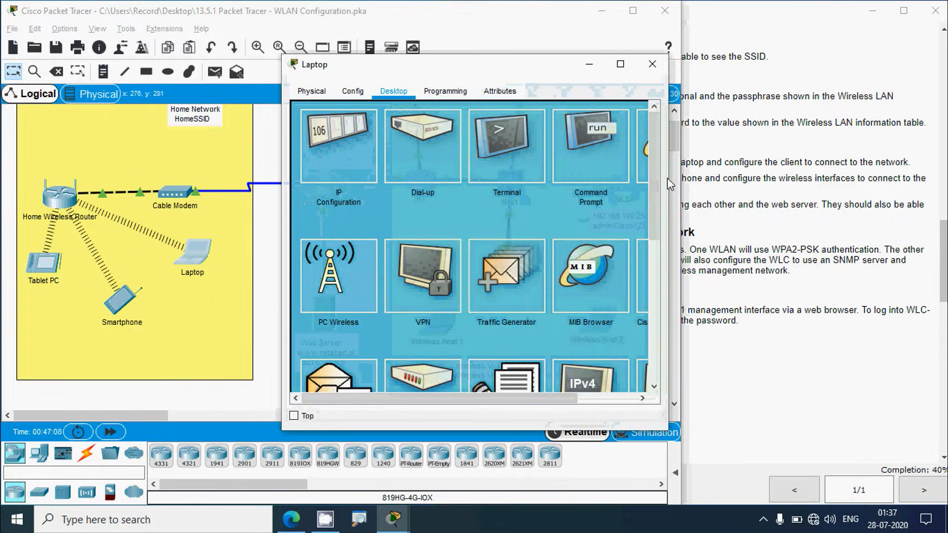
{"action": "left_click_drag", "start_coordinate": [669, 183], "coordinate": [807, 177]}
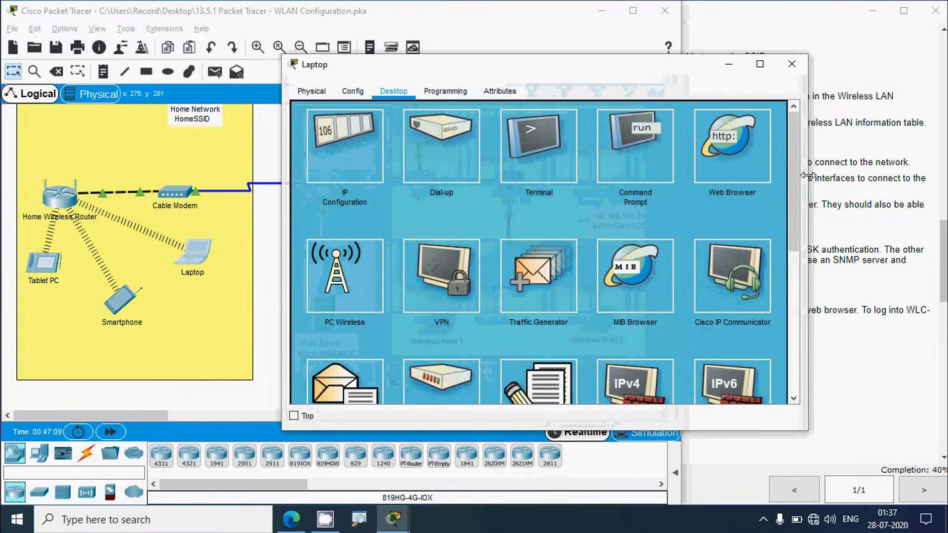
{"action": "left_click", "coordinate": [750, 152]}
{"action": "left_click", "coordinate": [390, 131]}
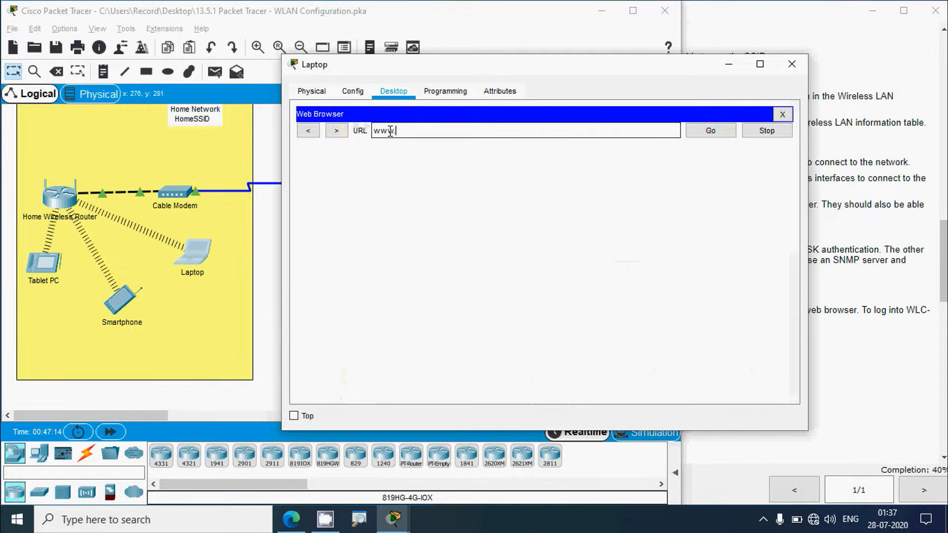
{"action": "type", "text": "www.netacad.p"}
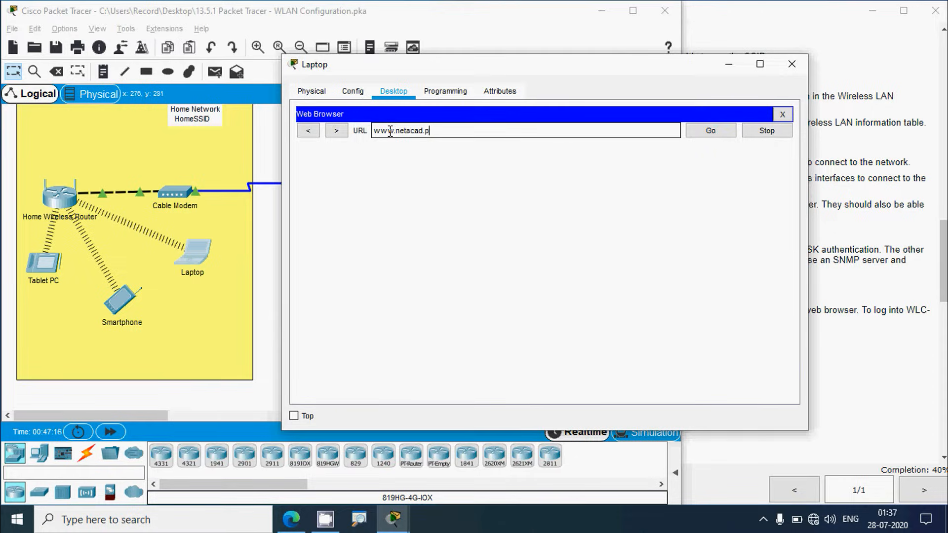
{"action": "type", "text": "t"}
{"action": "key", "text": "Return"}
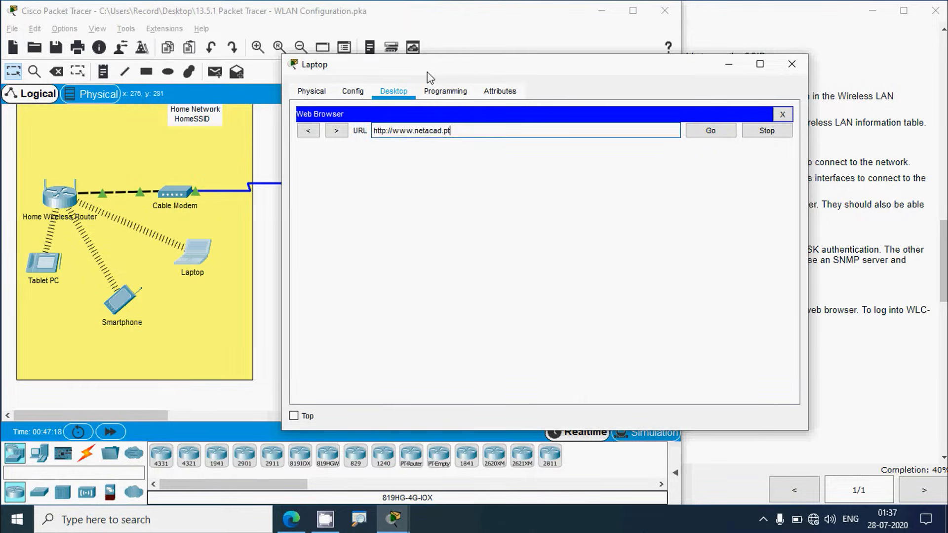
{"action": "left_click_drag", "start_coordinate": [427, 68], "coordinate": [583, 53]}
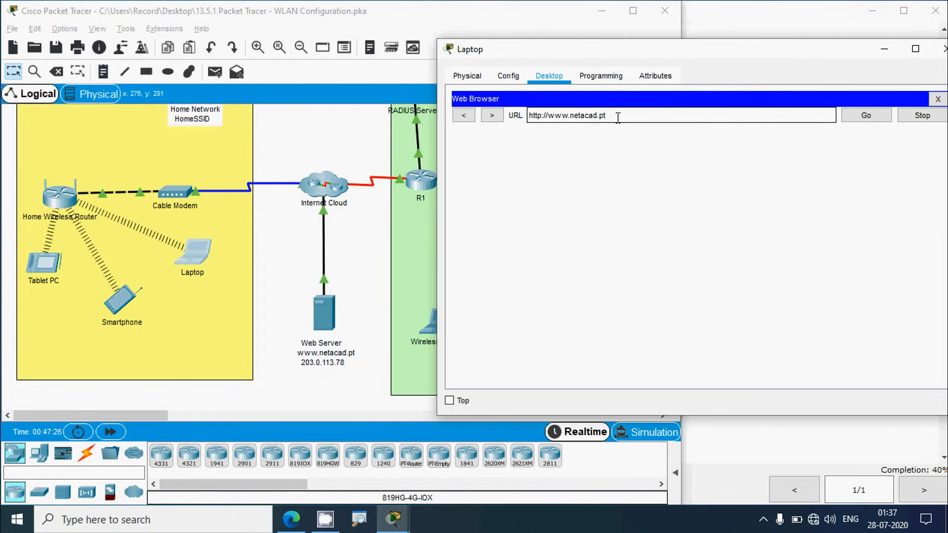
{"action": "key", "text": "Return"}
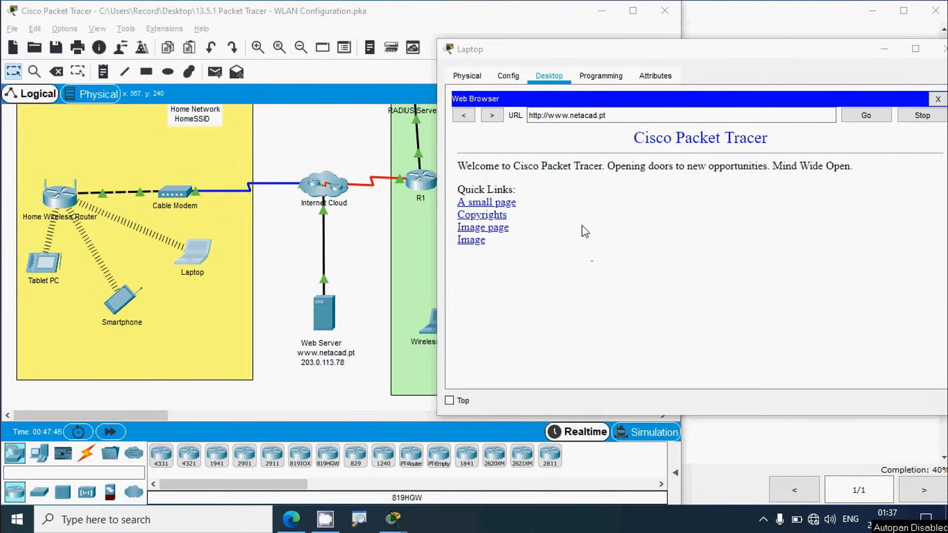
{"action": "left_click", "coordinate": [612, 116]}
{"action": "key", "text": "ctrl+c"}
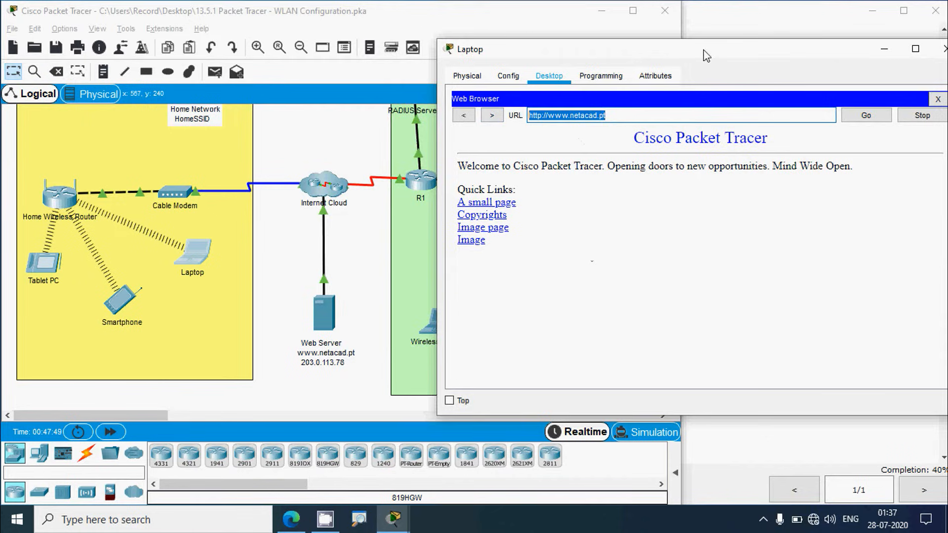
{"action": "left_click_drag", "start_coordinate": [703, 50], "coordinate": [589, 53]}
{"action": "left_click", "coordinate": [832, 52]}
{"action": "left_click", "coordinate": [132, 301]}
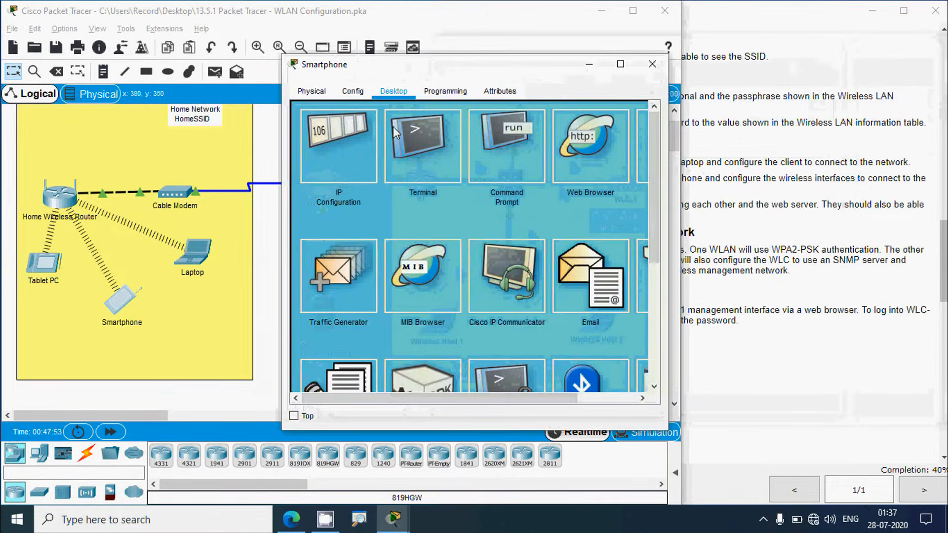
{"action": "left_click", "coordinate": [388, 134]}
{"action": "key", "text": "ctrl+v"}
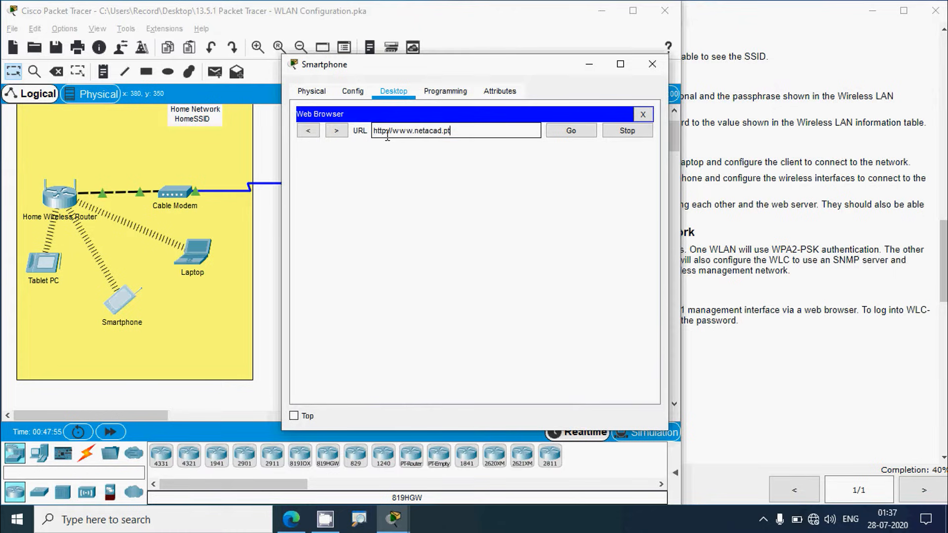
{"action": "left_click", "coordinate": [571, 130]}
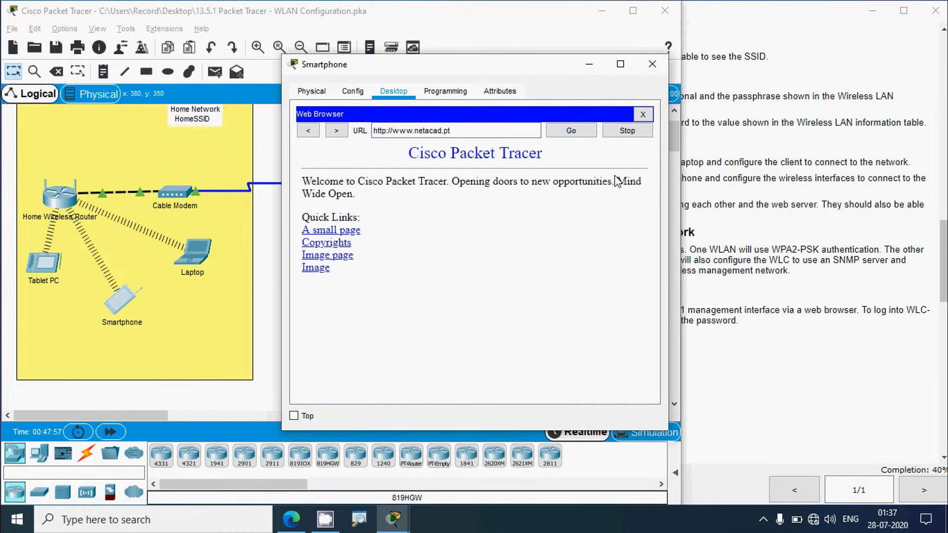
{"action": "left_click", "coordinate": [652, 64]}
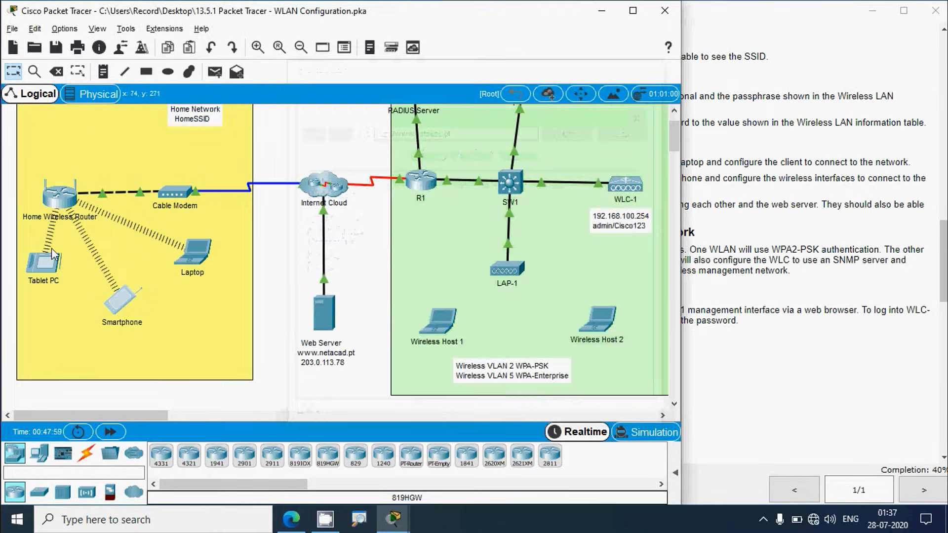
{"action": "left_click", "coordinate": [44, 264]}
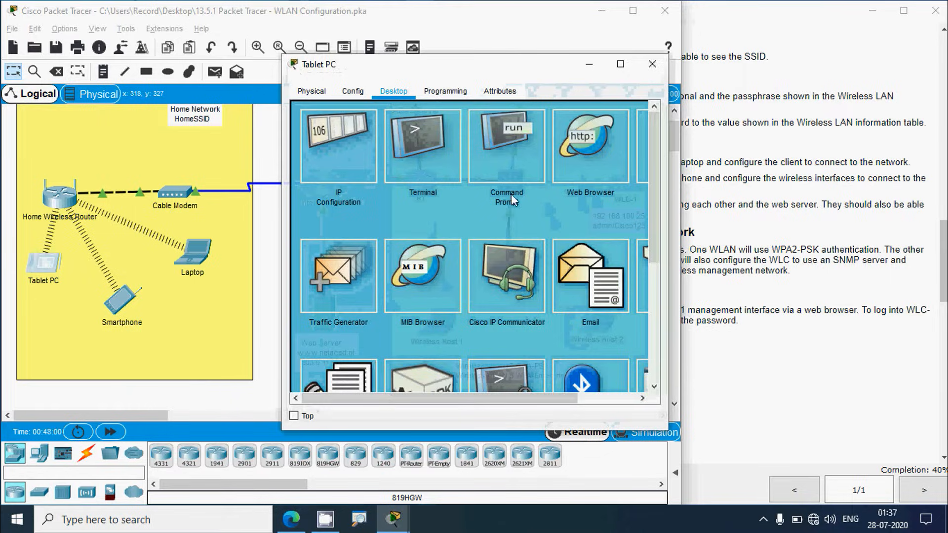
{"action": "key", "text": "ctrl+v"}
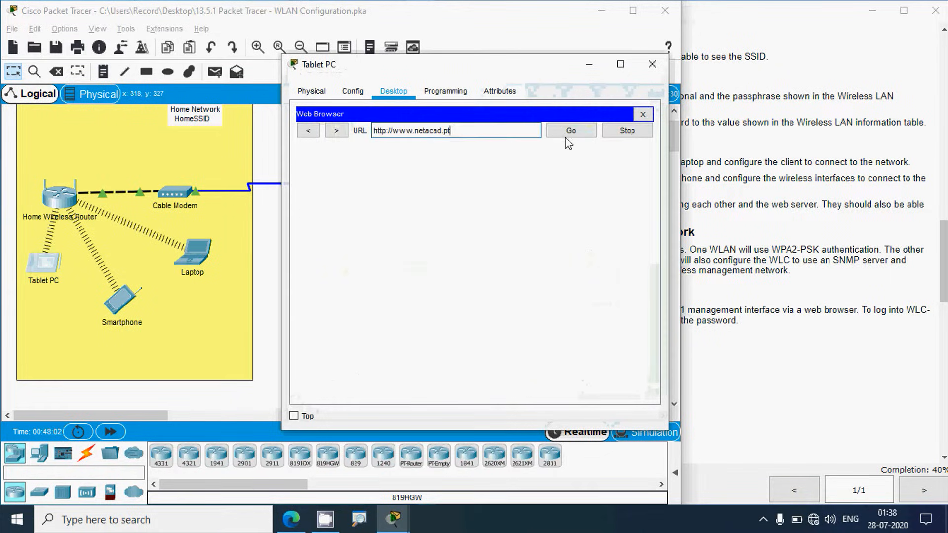
{"action": "left_click", "coordinate": [570, 131]}
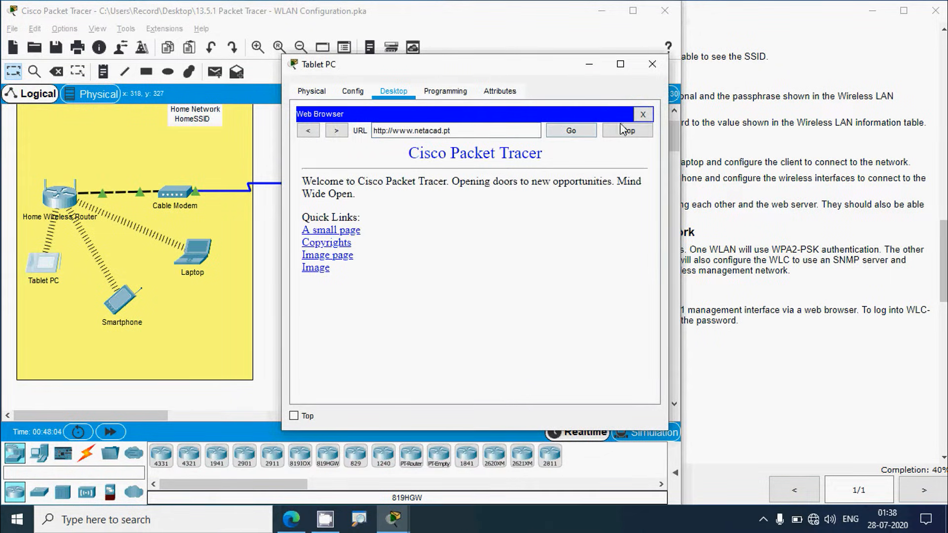
{"action": "left_click", "coordinate": [652, 63]}
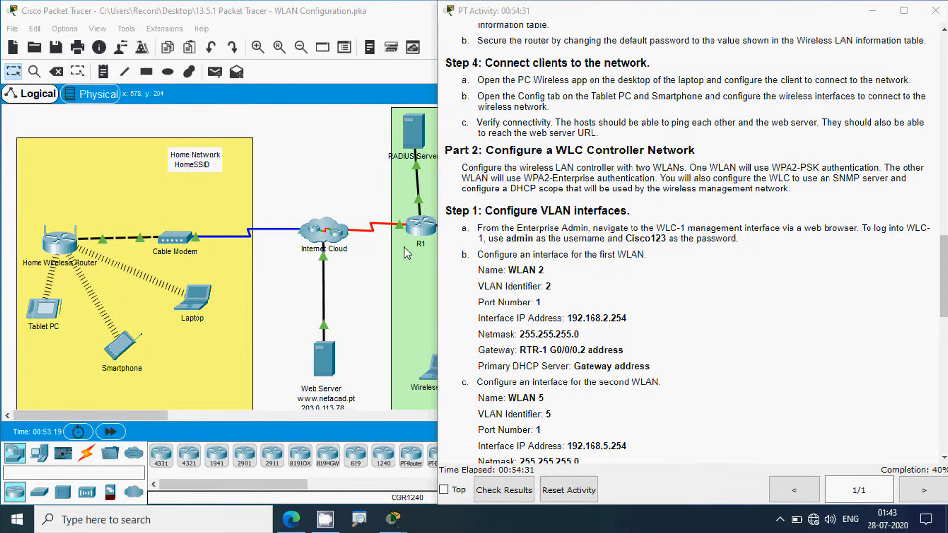
Step: Bring the topology with the Enterprise Network and WLC-1 back in front
{"action": "left_click", "coordinate": [324, 167]}
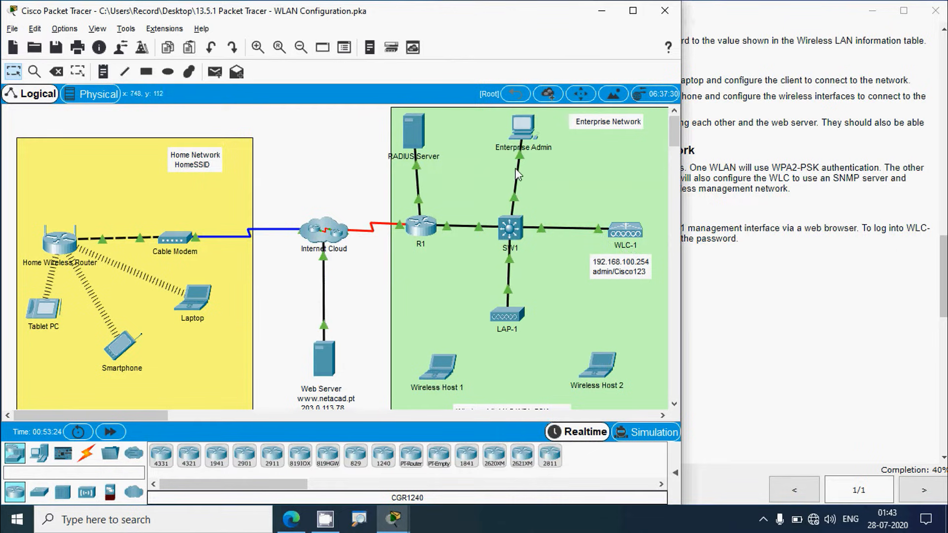
Step: Open the Enterprise Admin's web browser and copy 192.168.100.254 from the instructions
{"action": "left_click", "coordinate": [522, 126]}
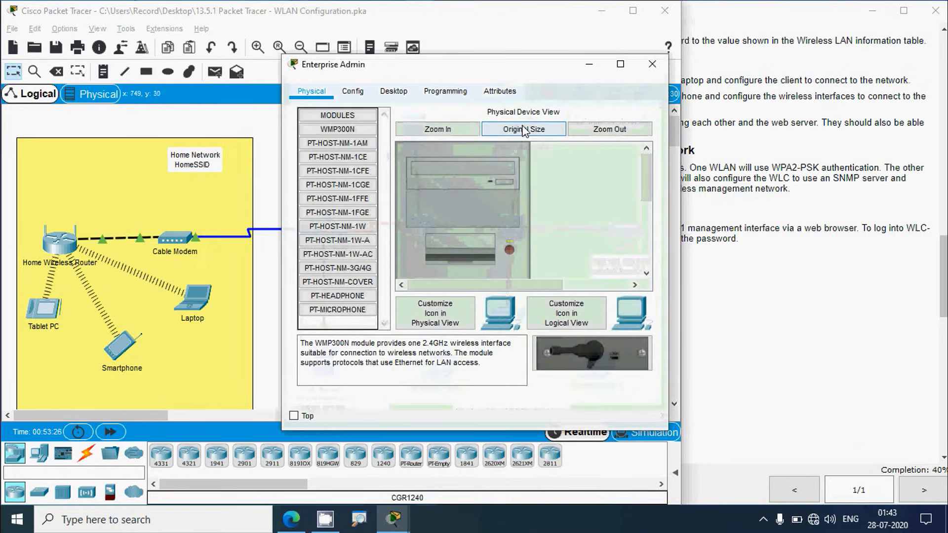
{"action": "left_click", "coordinate": [402, 94]}
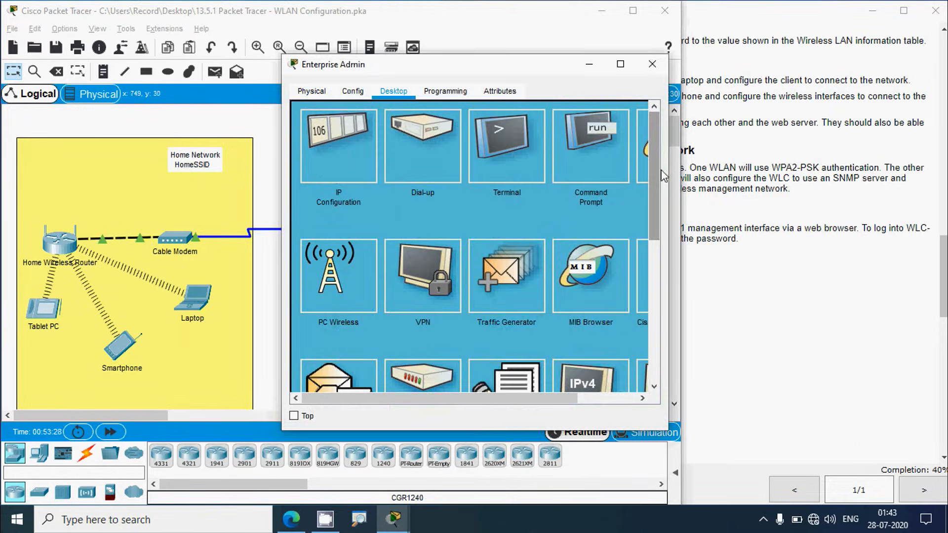
{"action": "left_click_drag", "start_coordinate": [668, 167], "coordinate": [752, 167]}
{"action": "left_click", "coordinate": [697, 159]}
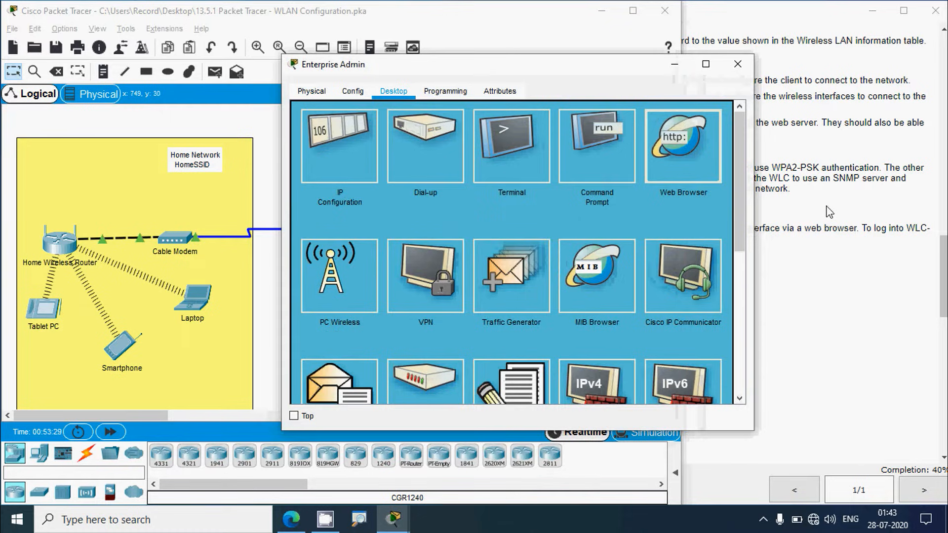
{"action": "left_click_drag", "start_coordinate": [944, 270], "coordinate": [944, 92]}
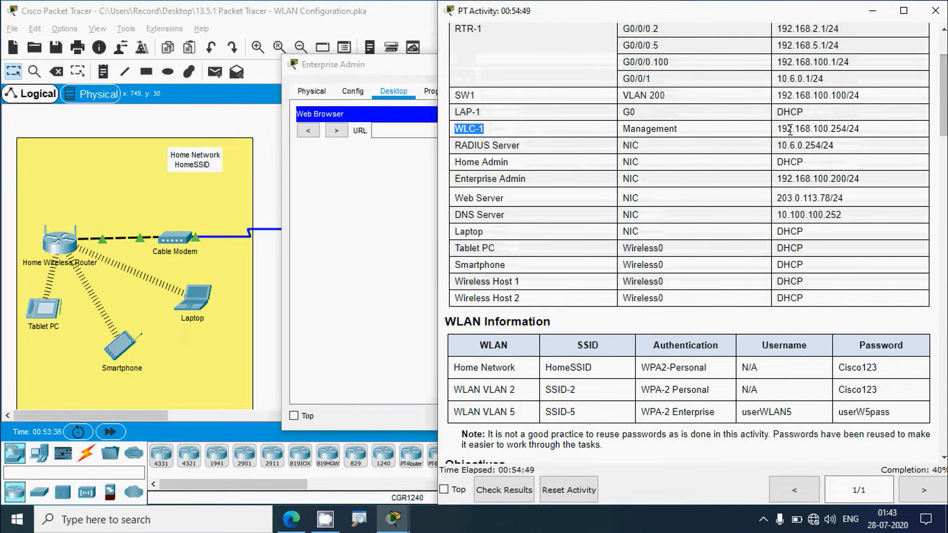
{"action": "left_click_drag", "start_coordinate": [777, 129], "coordinate": [848, 133]}
{"action": "key", "text": "ctrl+c"}
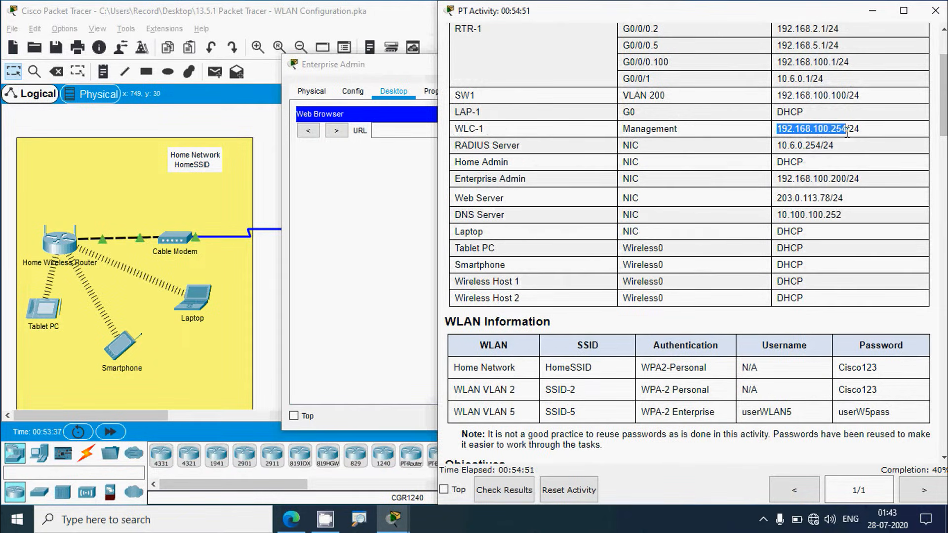
{"action": "left_click", "coordinate": [399, 64]}
{"action": "left_click", "coordinate": [387, 131]}
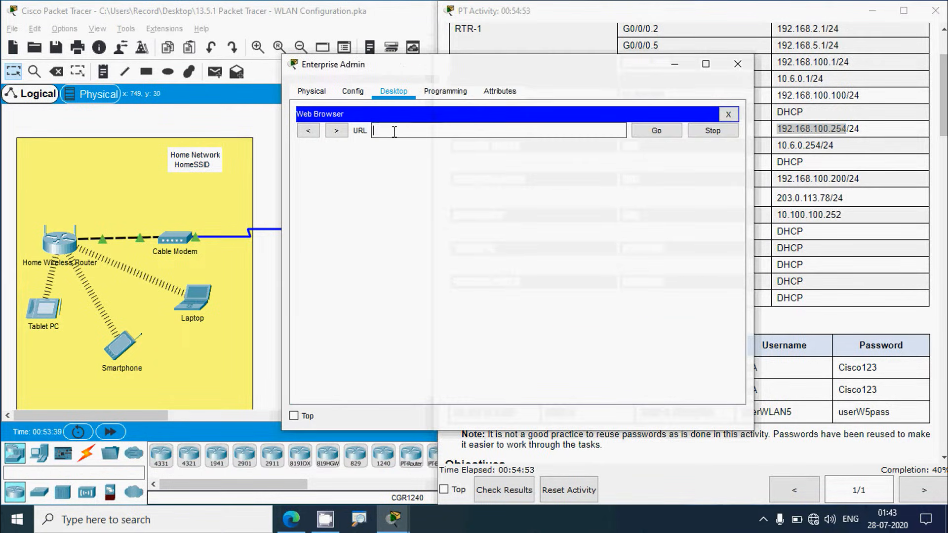
{"action": "key", "text": "ctrl+v"}
{"action": "left_click", "coordinate": [663, 132]}
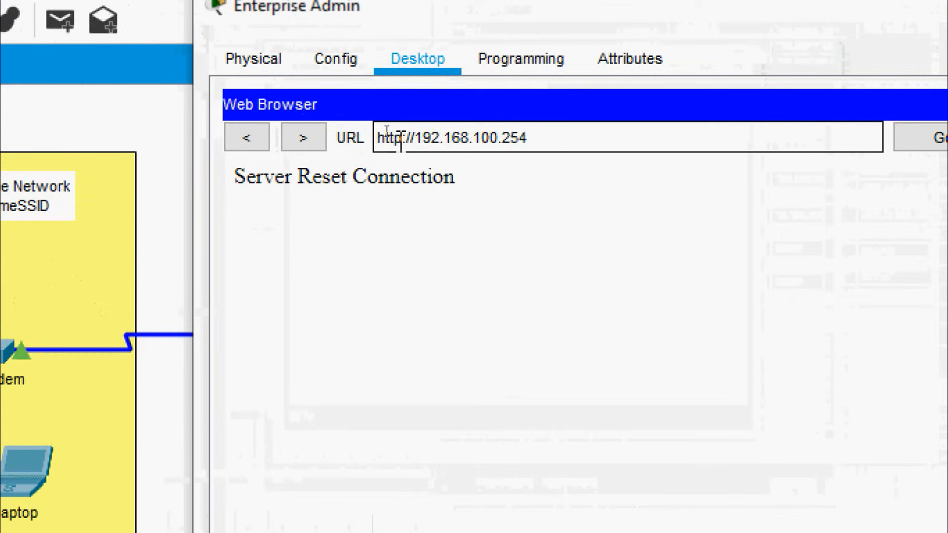
{"action": "left_click", "coordinate": [386, 131]}
{"action": "type", "text": "s"}
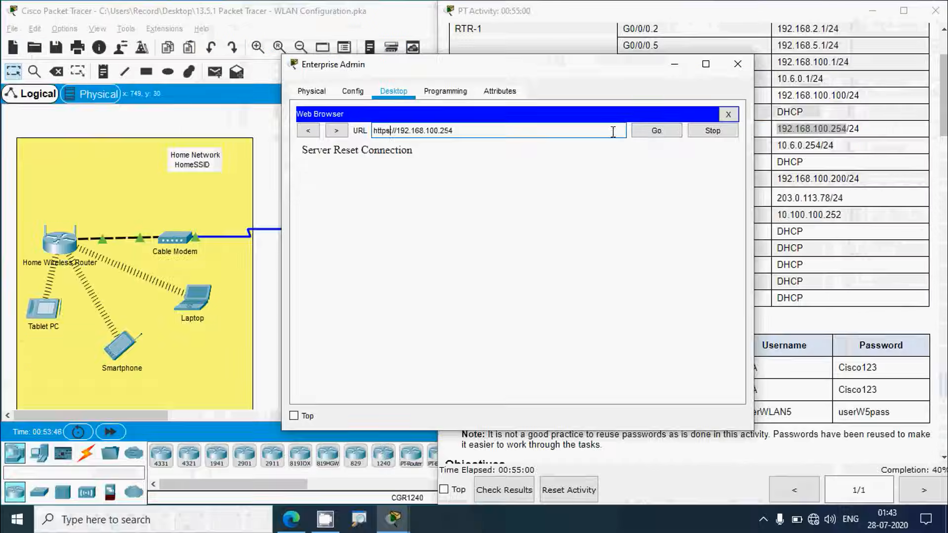
{"action": "left_click", "coordinate": [940, 137]}
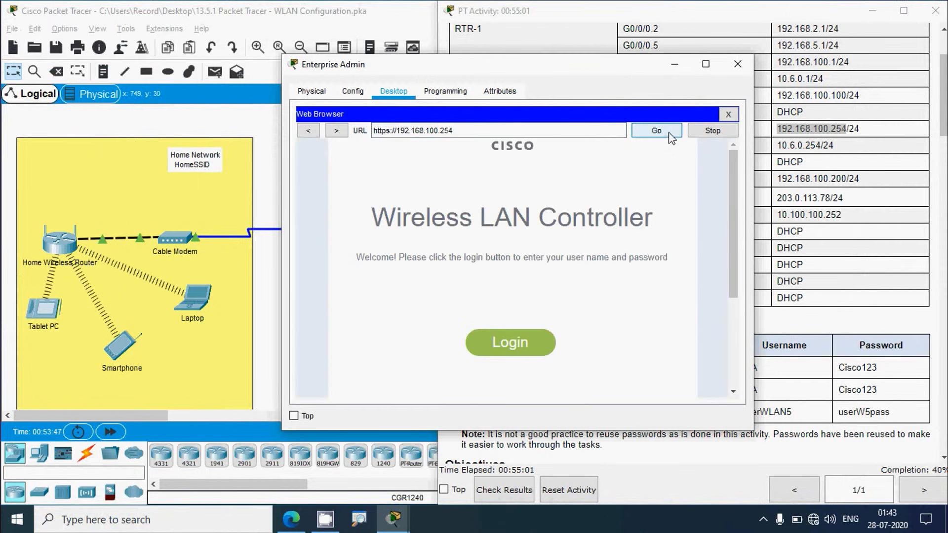
Step: Log in to WLC-1's web interface as user admin with the administrator password
{"action": "left_click", "coordinate": [510, 344]}
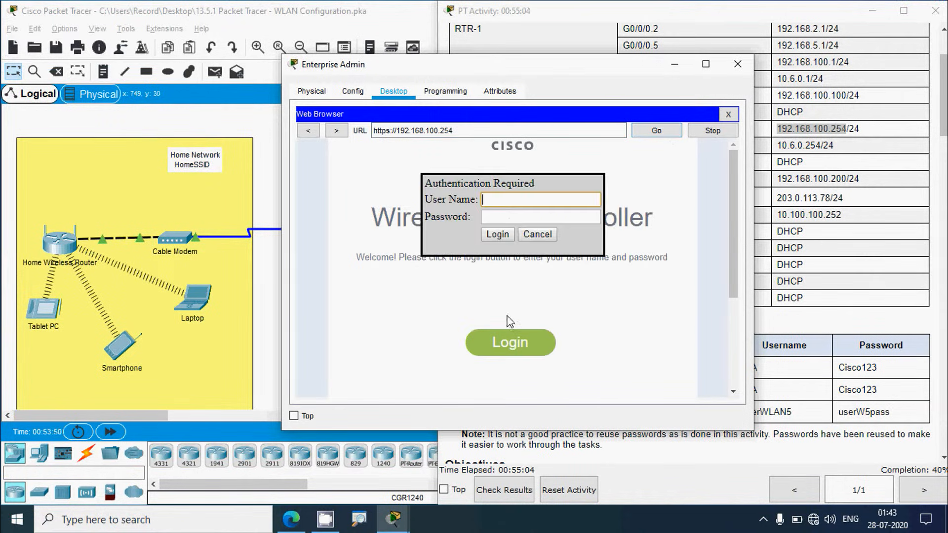
{"action": "type", "text": "admin"}
{"action": "left_click", "coordinate": [510, 213]}
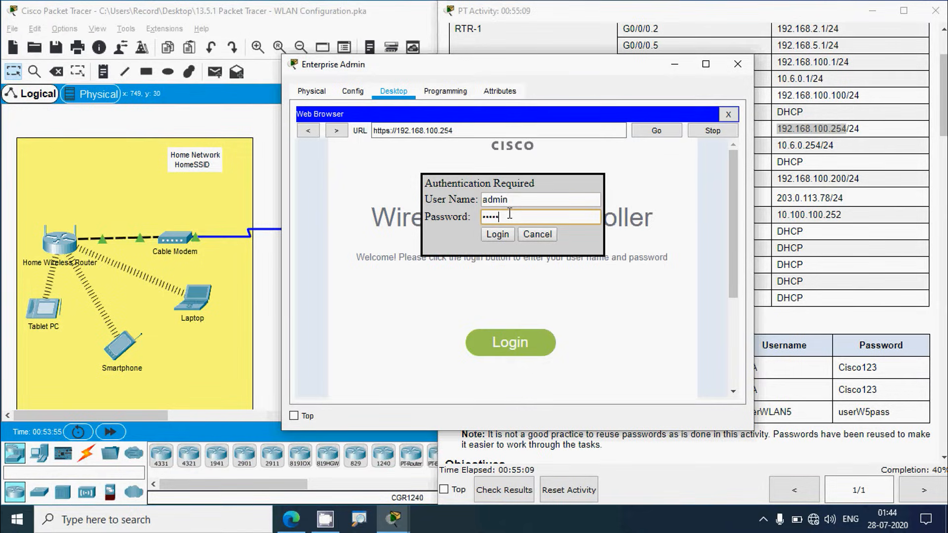
{"action": "type", "text": "Cisco123"}
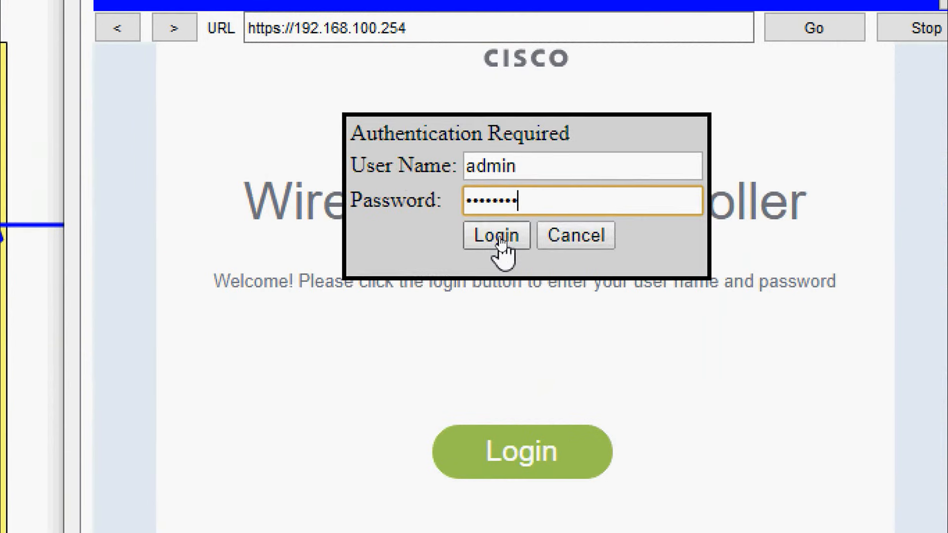
{"action": "left_click", "coordinate": [497, 234]}
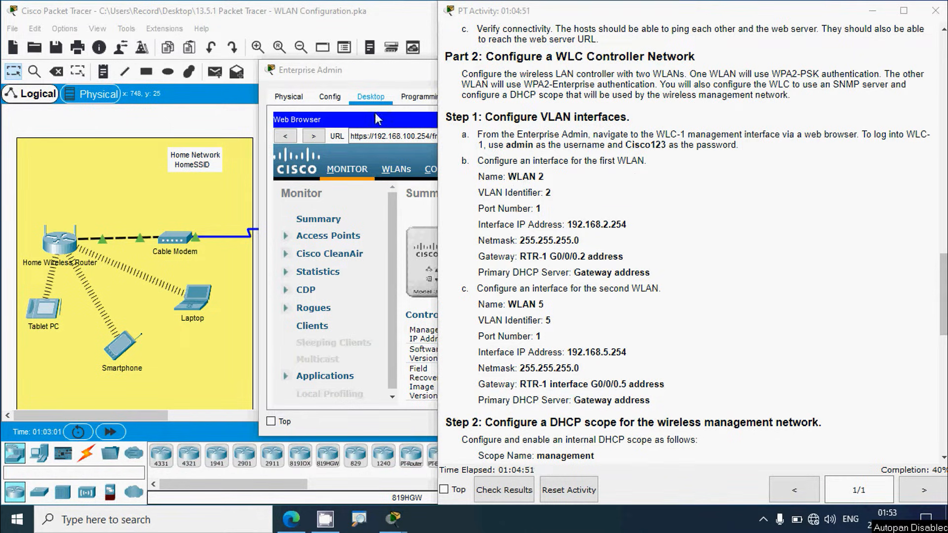
Step: Go to CONTROLLER > Interfaces on WLC-1 and start a New interface
{"action": "left_click", "coordinate": [380, 79]}
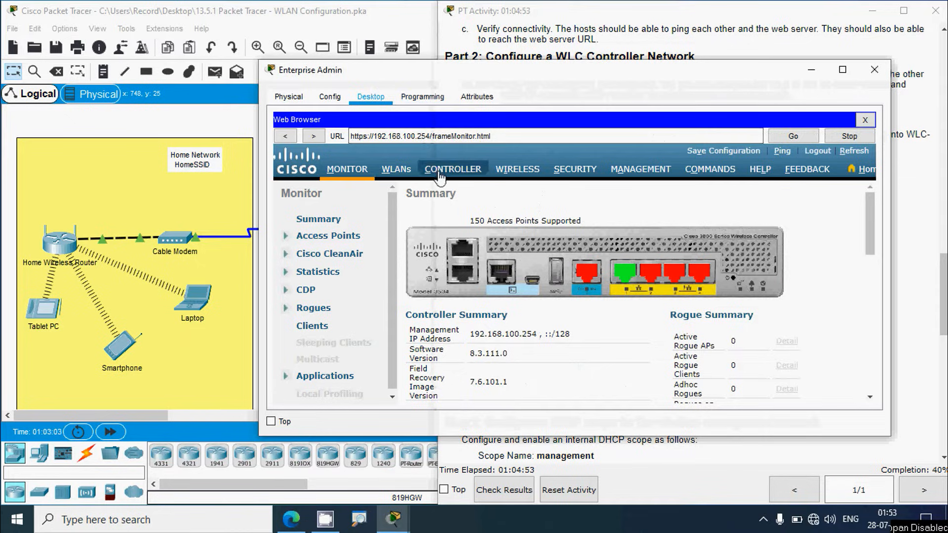
{"action": "left_click", "coordinate": [476, 170]}
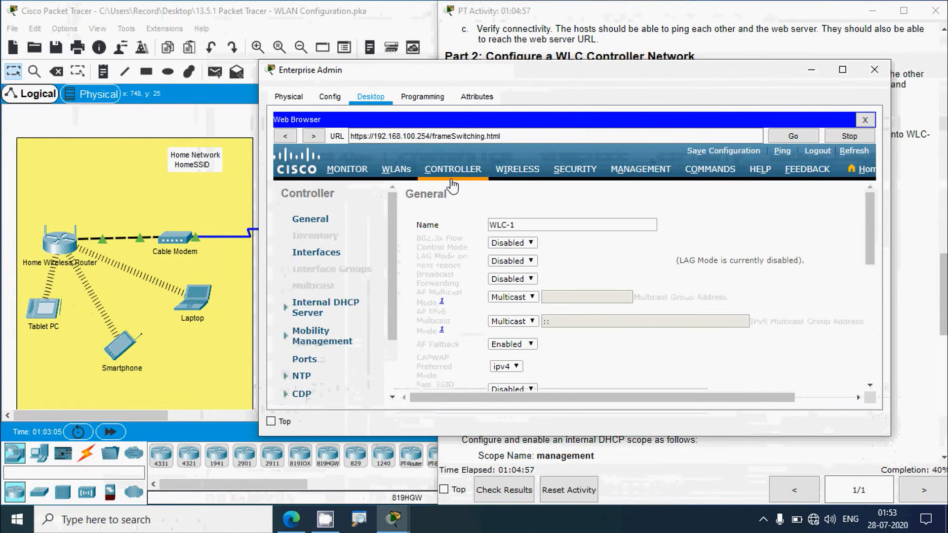
{"action": "left_click", "coordinate": [310, 253]}
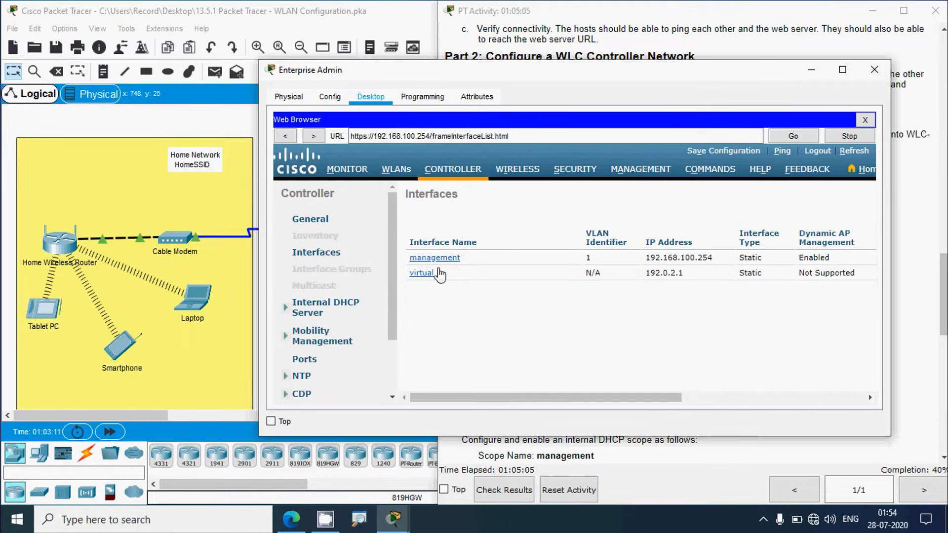
{"action": "left_click_drag", "start_coordinate": [521, 398], "coordinate": [703, 398]}
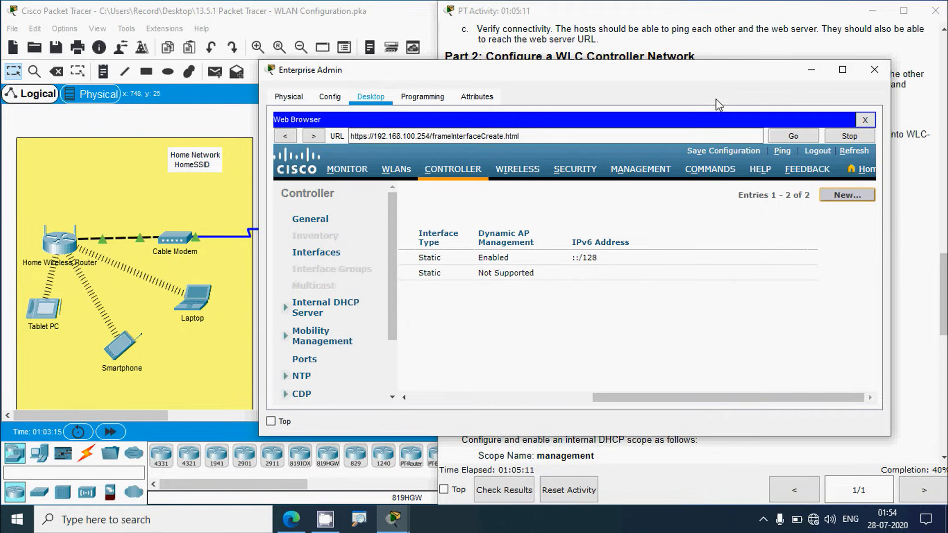
{"action": "left_click", "coordinate": [911, 207]}
{"action": "scroll", "coordinate": [801, 199], "scroll_direction": "down", "scroll_amount": 2}
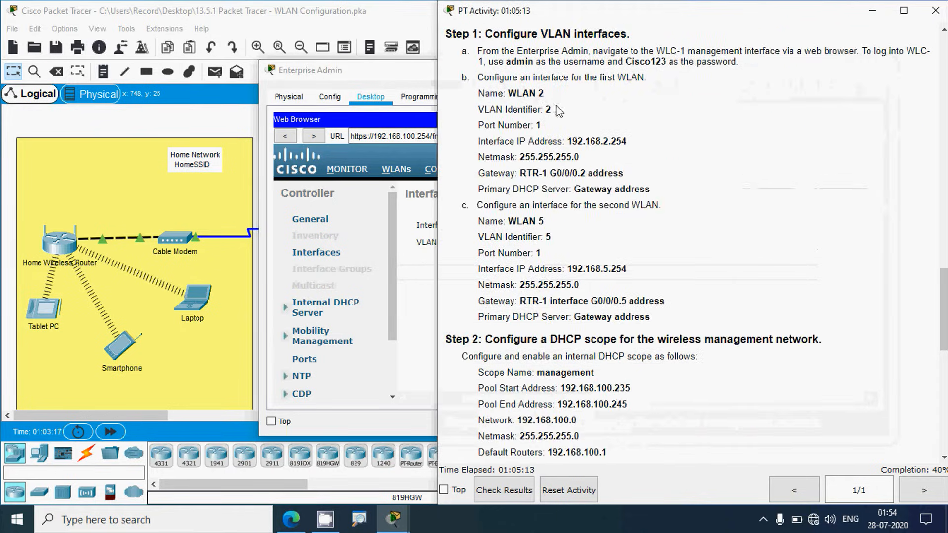
Step: Create the interface named WLAN 2 with VLAN Id 2 and apply it
{"action": "left_click", "coordinate": [391, 75]}
{"action": "left_click_drag", "start_coordinate": [495, 83], "coordinate": [541, 141]}
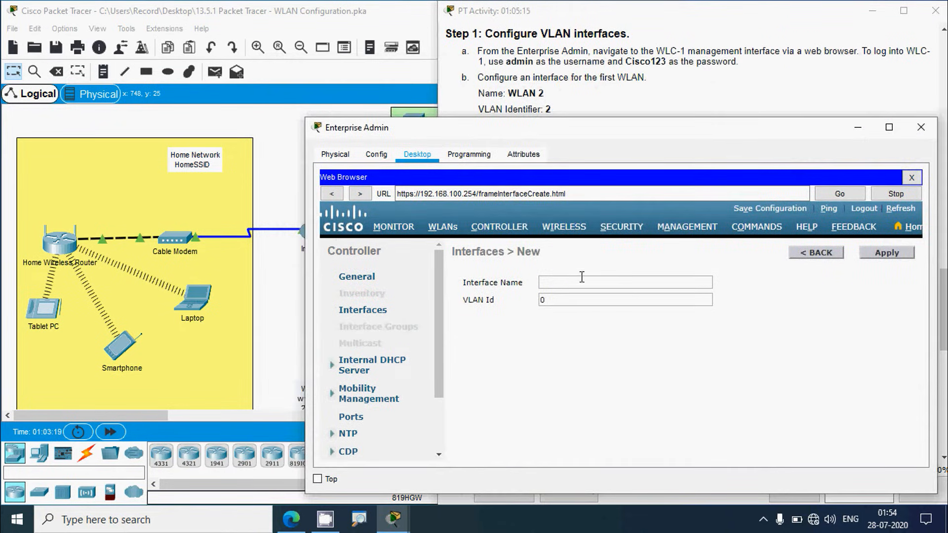
{"action": "left_click", "coordinate": [577, 284]}
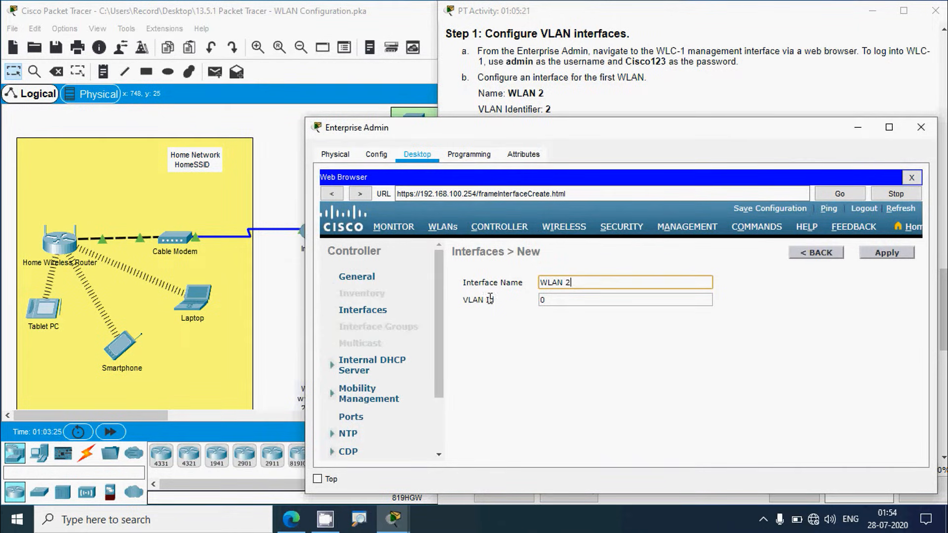
{"action": "left_click_drag", "start_coordinate": [555, 305], "coordinate": [540, 305]}
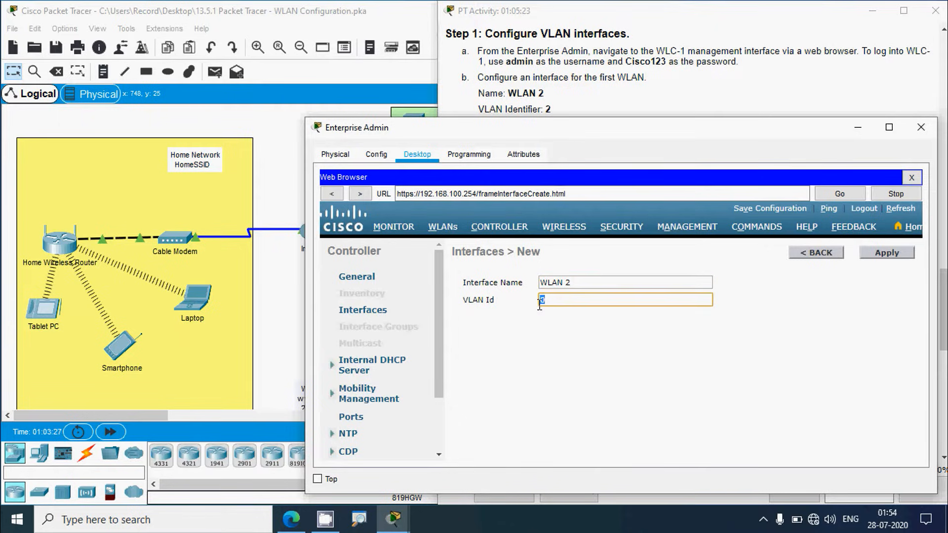
{"action": "left_click", "coordinate": [612, 340]}
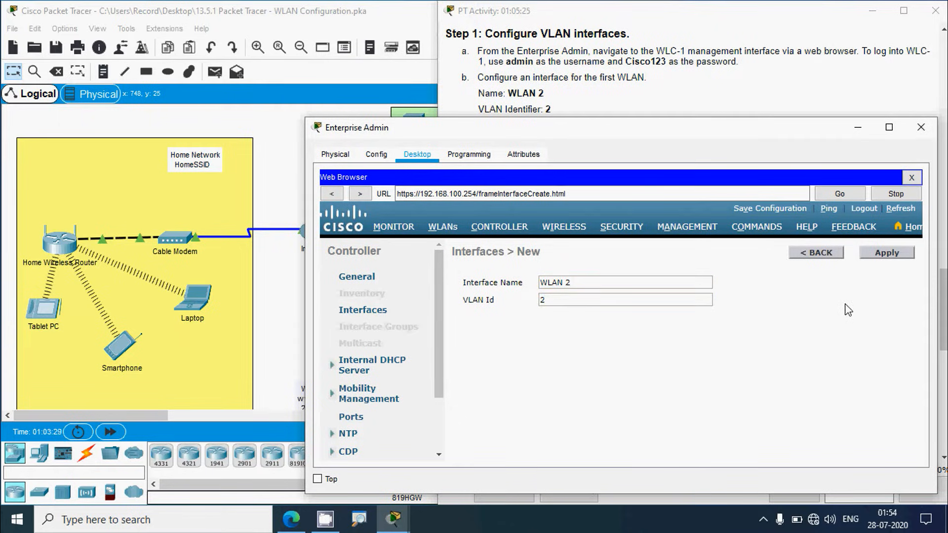
{"action": "left_click", "coordinate": [886, 254]}
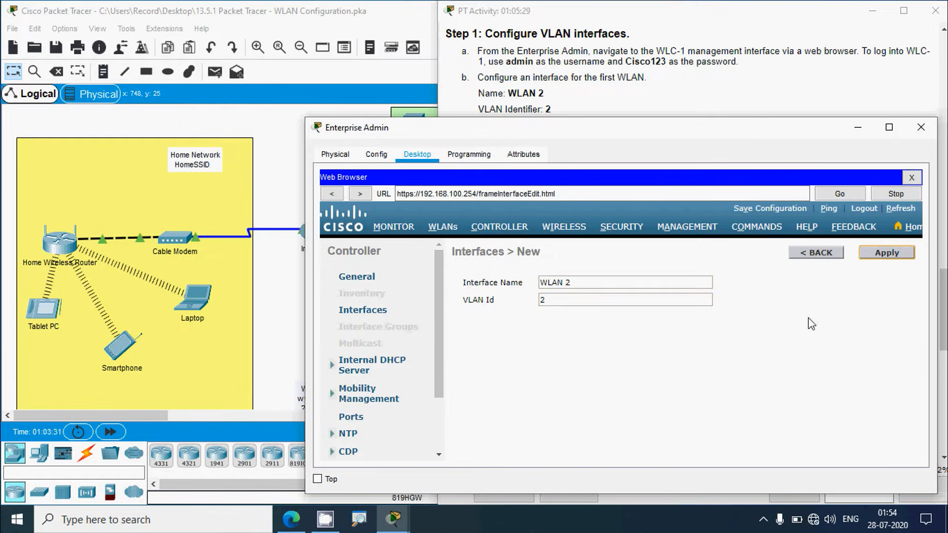
{"action": "left_click", "coordinate": [633, 97]}
{"action": "scroll", "coordinate": [625, 126], "scroll_direction": "down", "scroll_amount": 1}
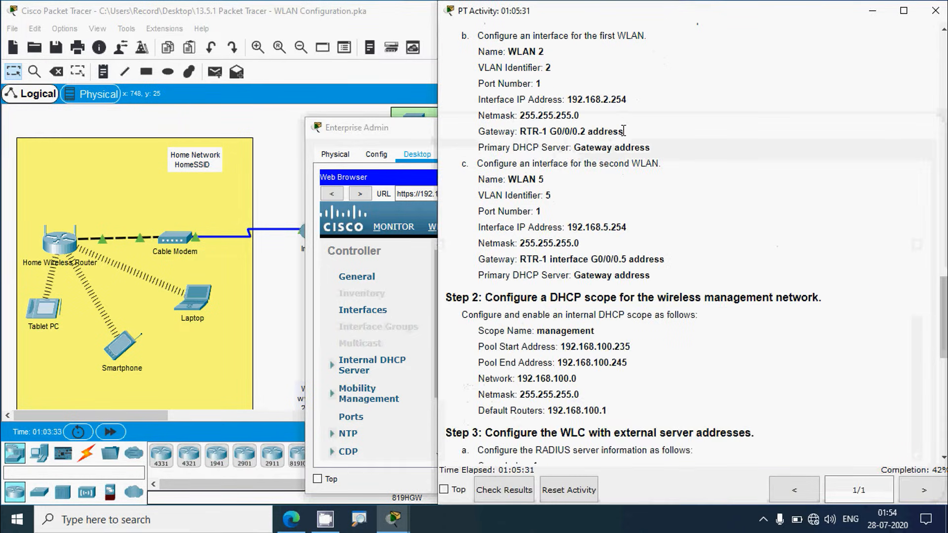
{"action": "scroll", "coordinate": [612, 131], "scroll_direction": "up", "scroll_amount": 1}
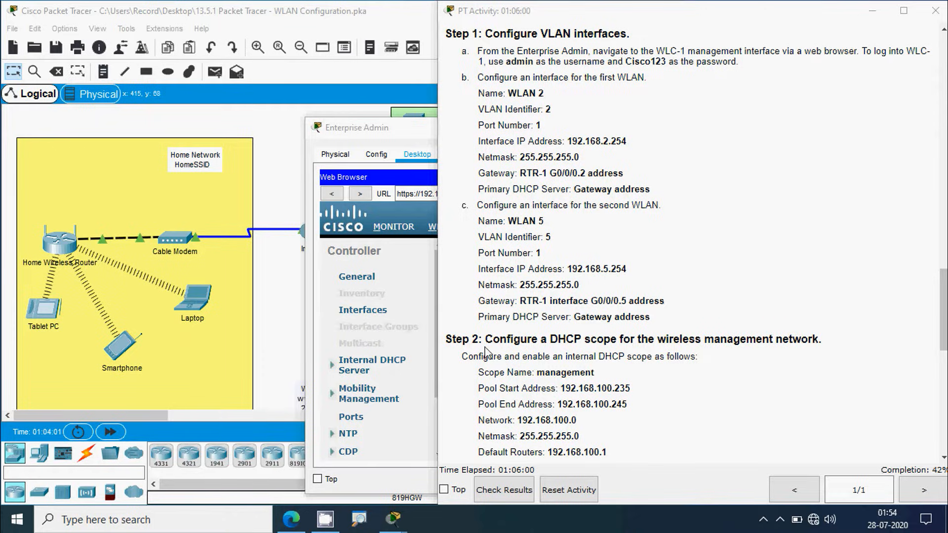
Step: Set the WLAN 2 interface's Port Number to 1
{"action": "left_click_drag", "start_coordinate": [404, 129], "coordinate": [331, 105]}
{"action": "scroll", "coordinate": [605, 359], "scroll_direction": "down", "scroll_amount": 3}
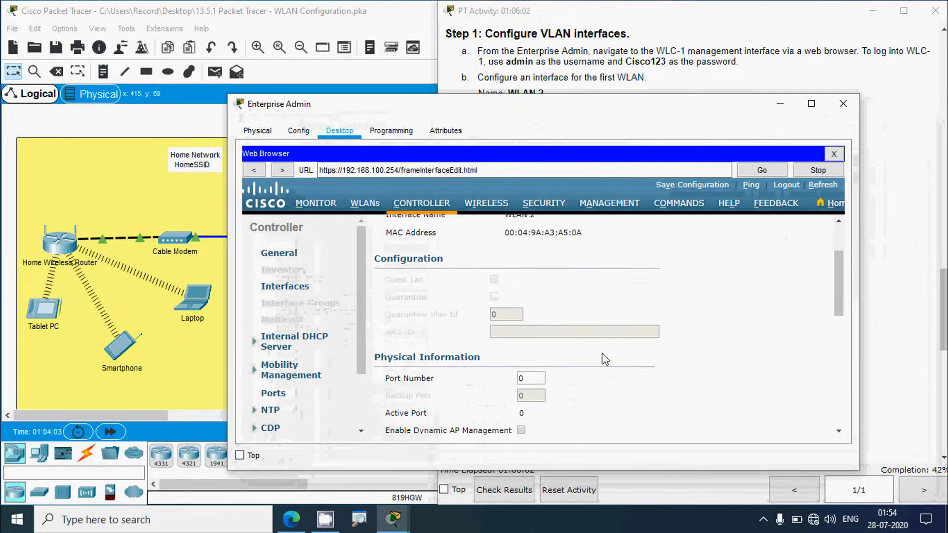
{"action": "scroll", "coordinate": [604, 358], "scroll_direction": "down", "scroll_amount": 3}
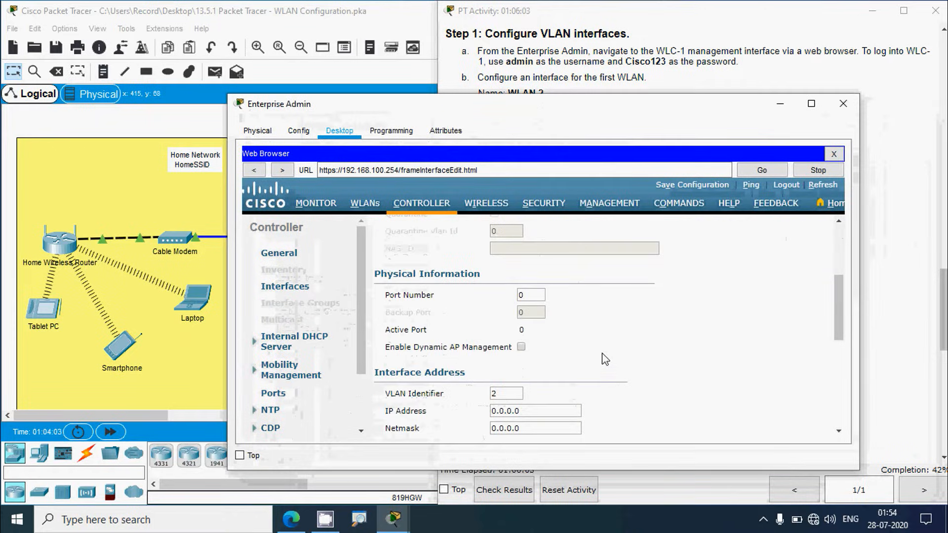
{"action": "double_click", "coordinate": [526, 296]}
{"action": "type", "text": "1"}
{"action": "scroll", "coordinate": [839, 320], "scroll_direction": "down", "scroll_amount": 2}
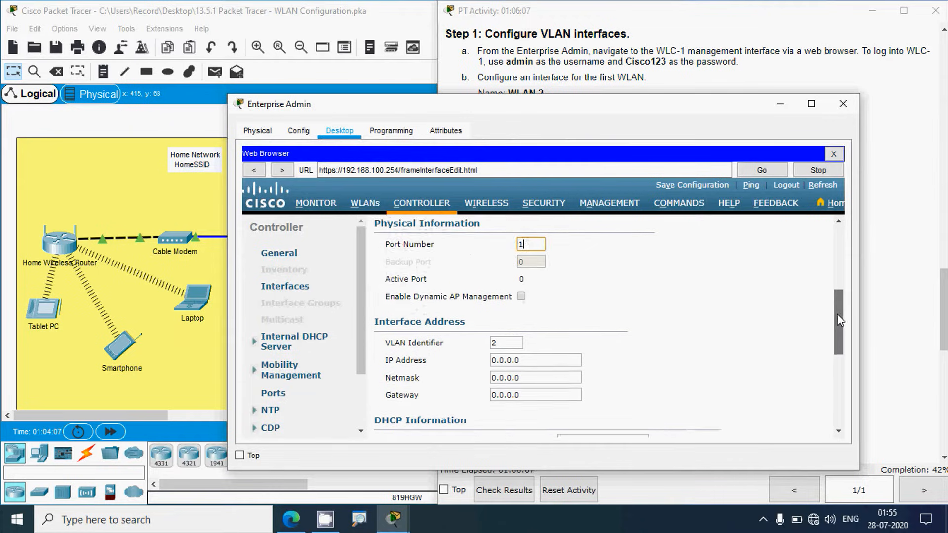
{"action": "scroll", "coordinate": [837, 322], "scroll_direction": "down", "scroll_amount": 2}
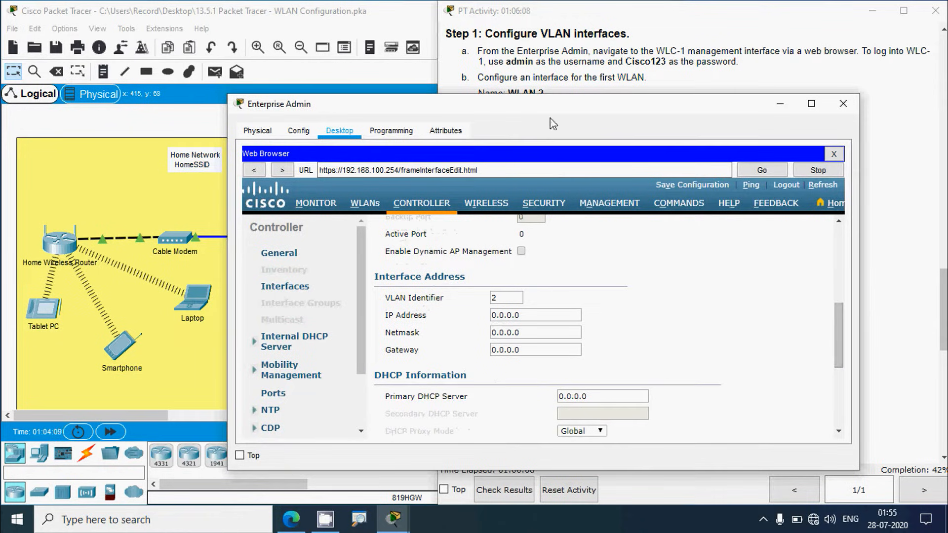
Step: Paste IP address 192.168.2.254 and netmask 255.255.255.0 from the instructions into WLAN 2
{"action": "left_click", "coordinate": [560, 74]}
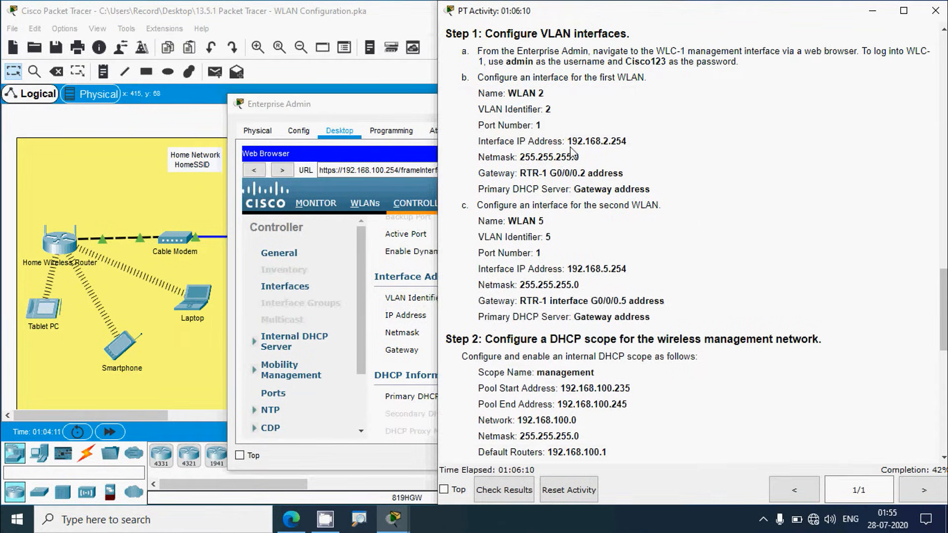
{"action": "left_click_drag", "start_coordinate": [568, 141], "coordinate": [626, 141]}
{"action": "key", "text": "ctrl+c"}
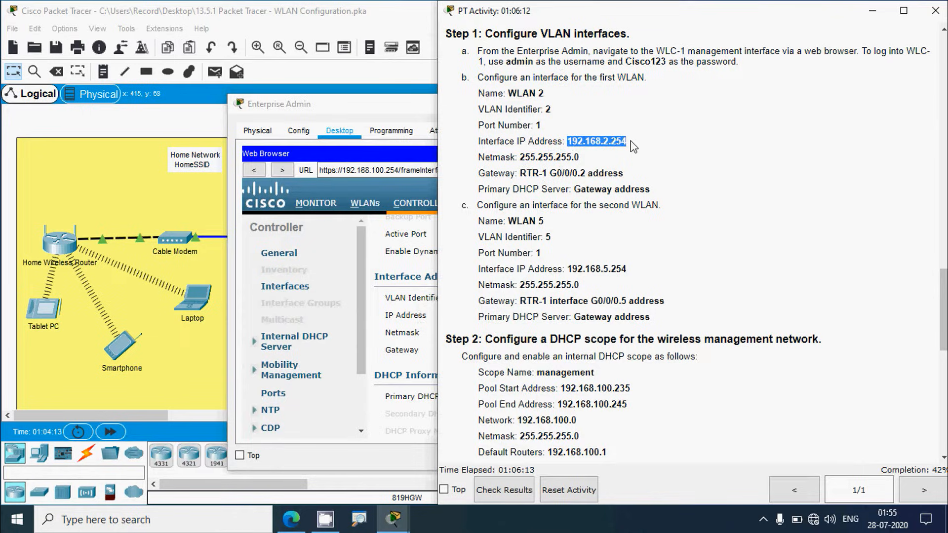
{"action": "left_click", "coordinate": [372, 106]}
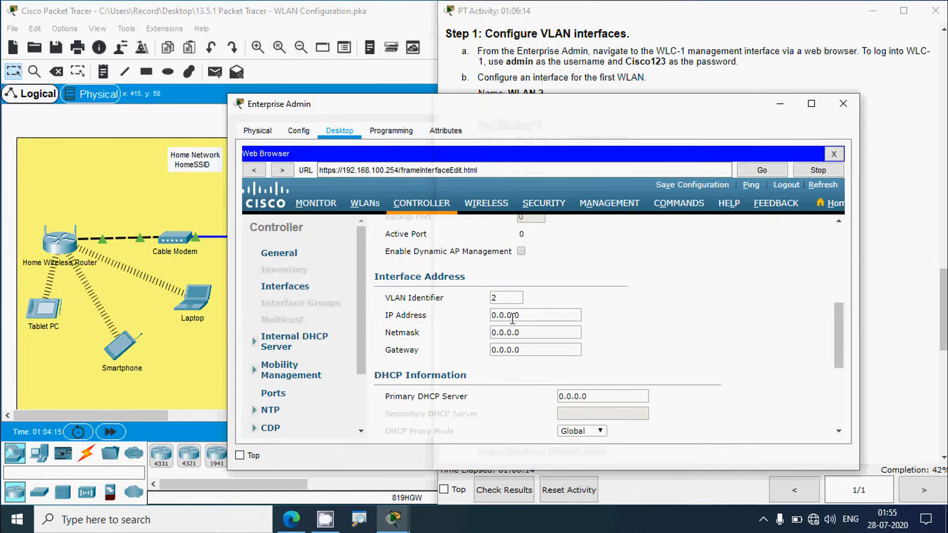
{"action": "left_click_drag", "start_coordinate": [535, 316], "coordinate": [487, 334]}
{"action": "key", "text": "ctrl+v"}
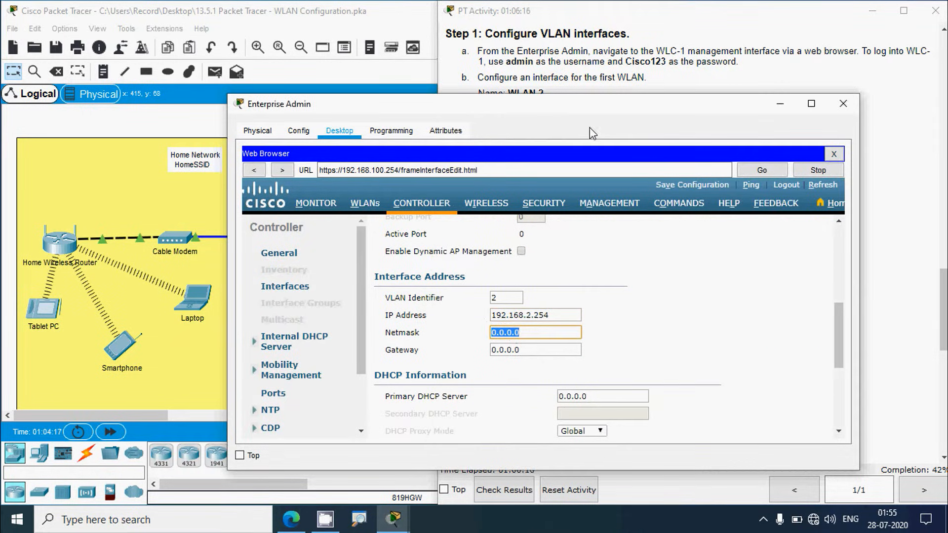
{"action": "left_click", "coordinate": [599, 83]}
{"action": "left_click_drag", "start_coordinate": [581, 156], "coordinate": [518, 158]}
{"action": "key", "text": "ctrl+c"}
{"action": "left_click", "coordinate": [390, 121]}
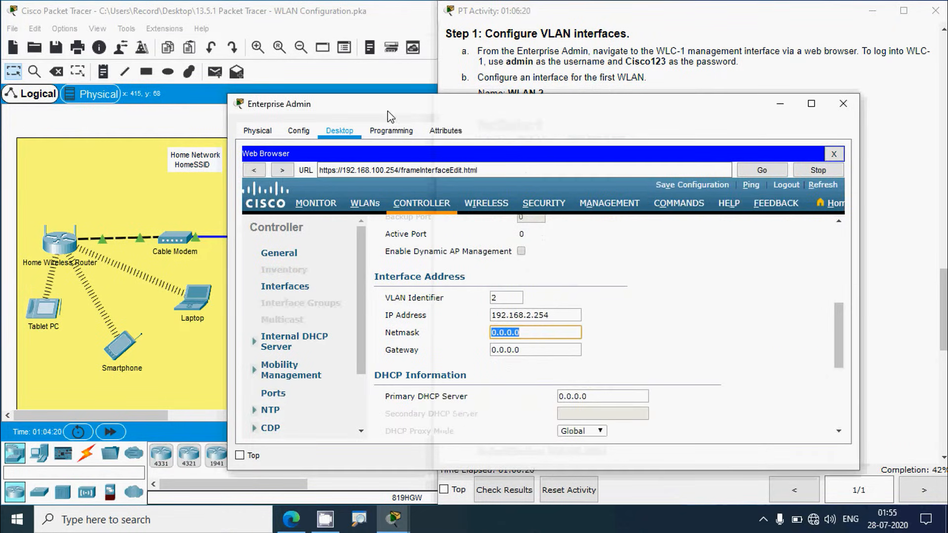
{"action": "key", "text": "ctrl+v"}
Step: Set WLAN 2's gateway to RTR-1's G0/0/0.2 address 192.168.2.1
{"action": "left_click", "coordinate": [574, 77]}
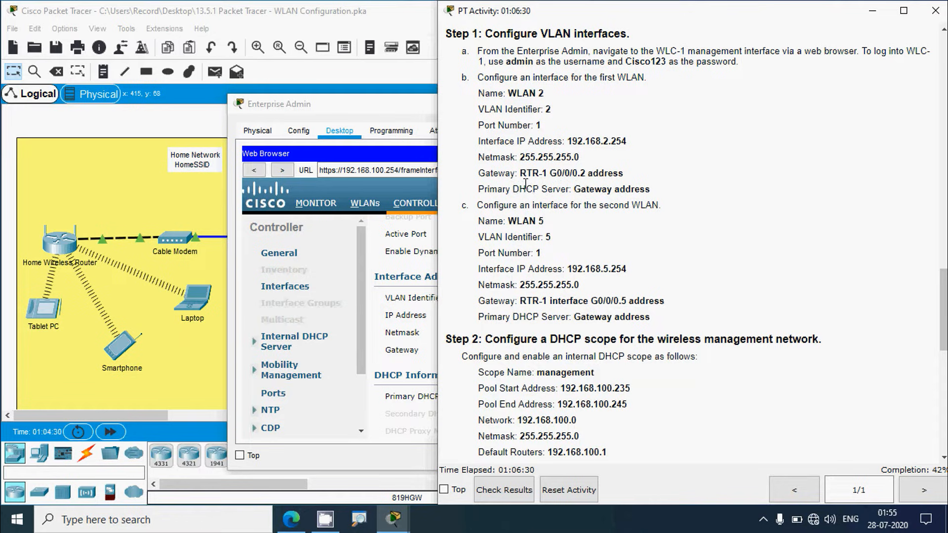
{"action": "left_click_drag", "start_coordinate": [942, 296], "coordinate": [943, 79]}
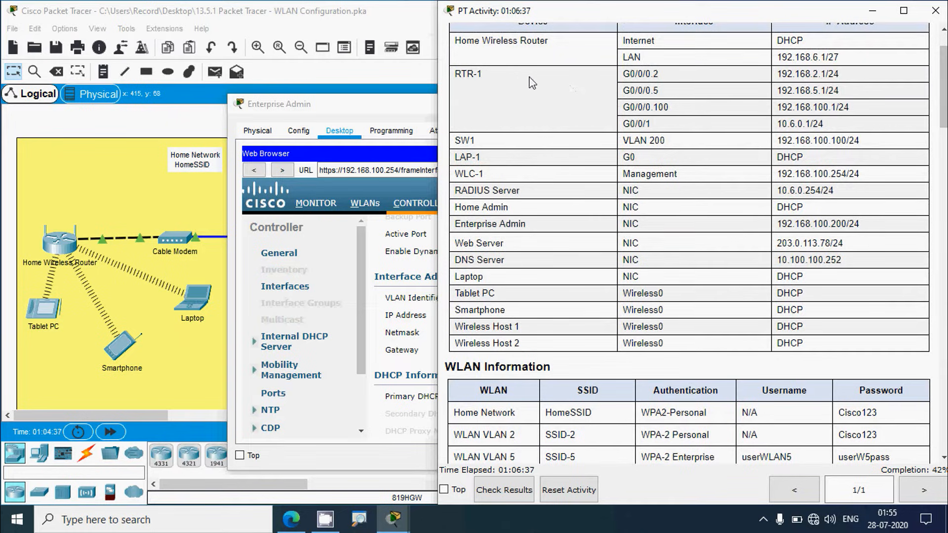
{"action": "left_click_drag", "start_coordinate": [624, 75], "coordinate": [631, 77]}
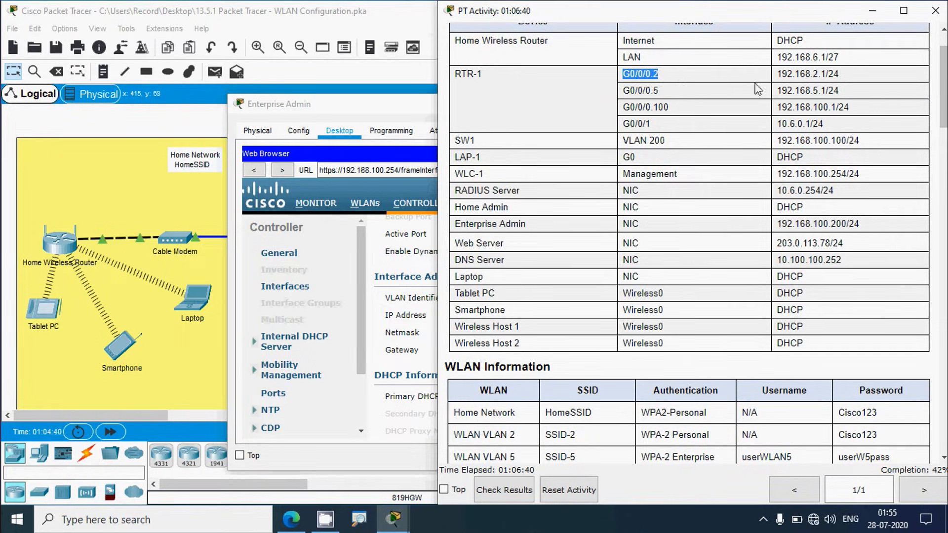
{"action": "left_click_drag", "start_coordinate": [777, 74], "coordinate": [825, 73]}
{"action": "key", "text": "ctrl+c"}
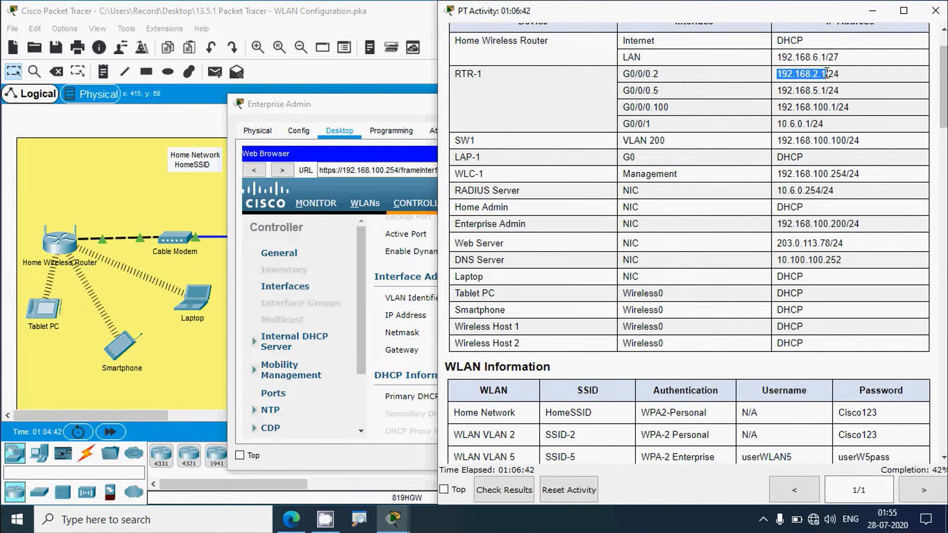
{"action": "left_click", "coordinate": [409, 108]}
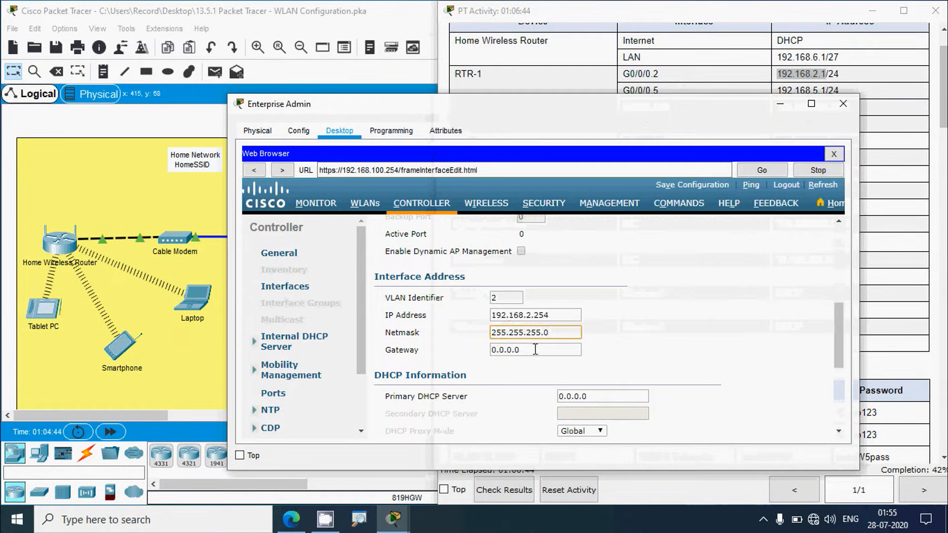
{"action": "key", "text": "Tab"}
{"action": "key", "text": "ctrl+v"}
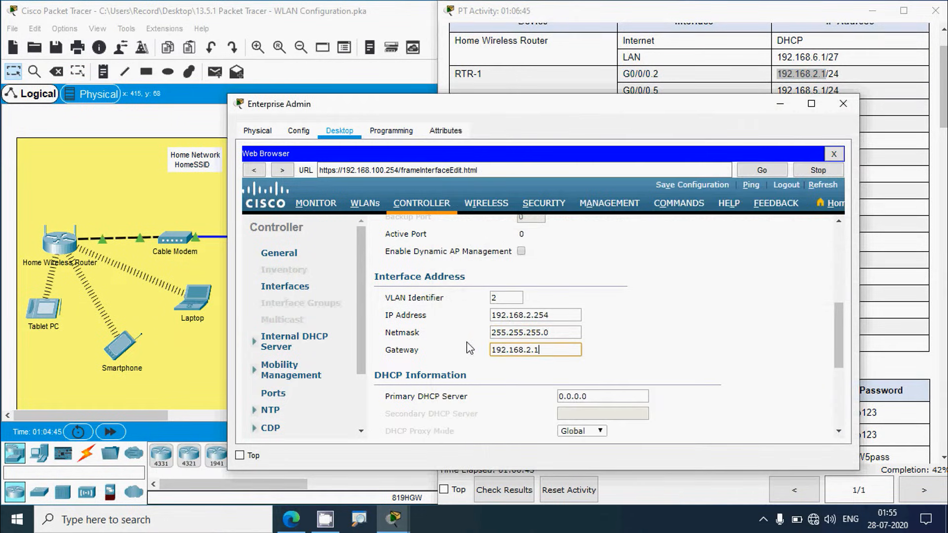
Step: Set the primary DHCP server to 192.168.2.1, then apply and confirm the WLAN 2 settings
{"action": "left_click", "coordinate": [919, 275]}
{"action": "left_click_drag", "start_coordinate": [943, 118], "coordinate": [944, 334]}
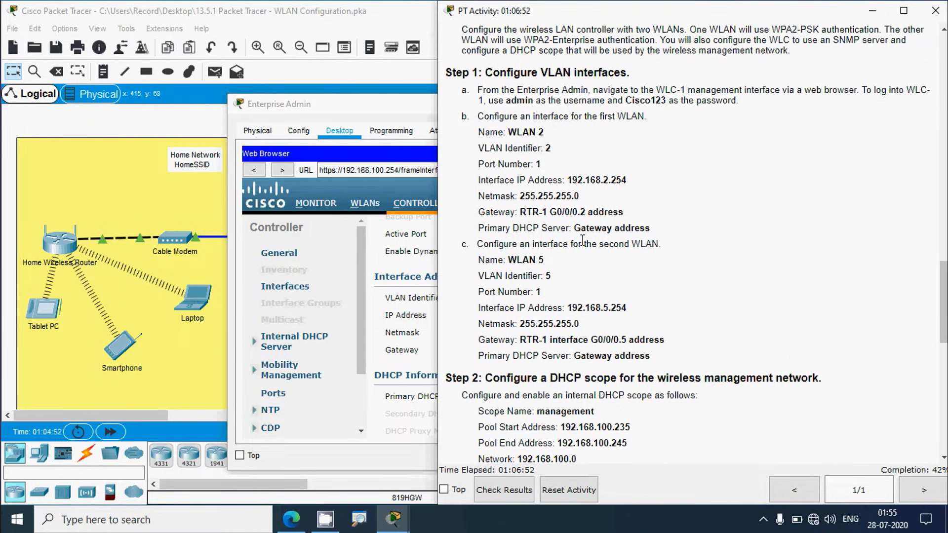
{"action": "left_click", "coordinate": [363, 107]}
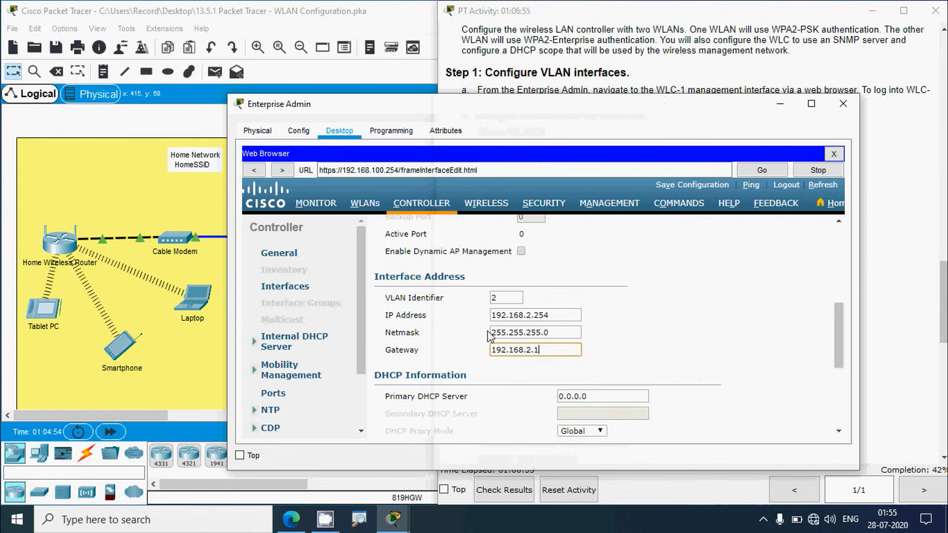
{"action": "scroll", "coordinate": [449, 345], "scroll_direction": "down", "scroll_amount": 3}
{"action": "left_click", "coordinate": [598, 314]}
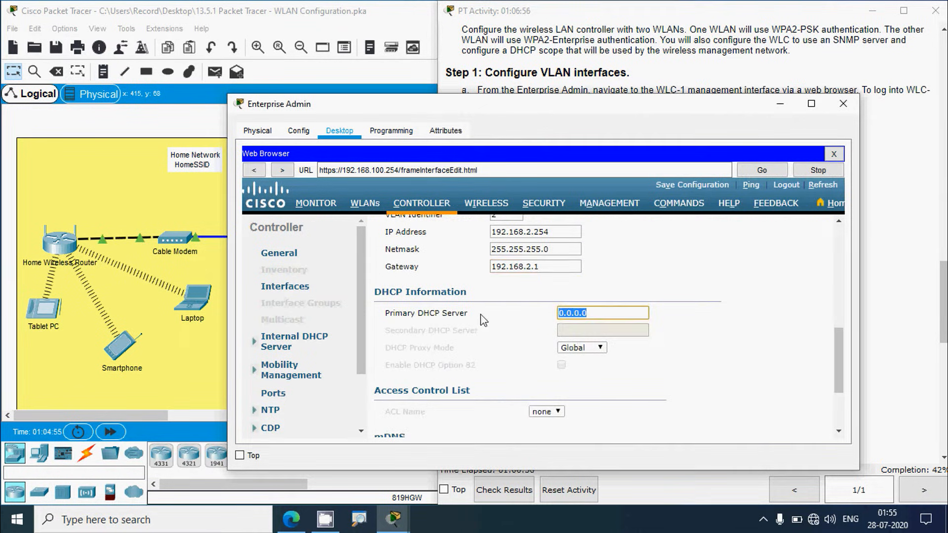
{"action": "key", "text": "ctrl+v"}
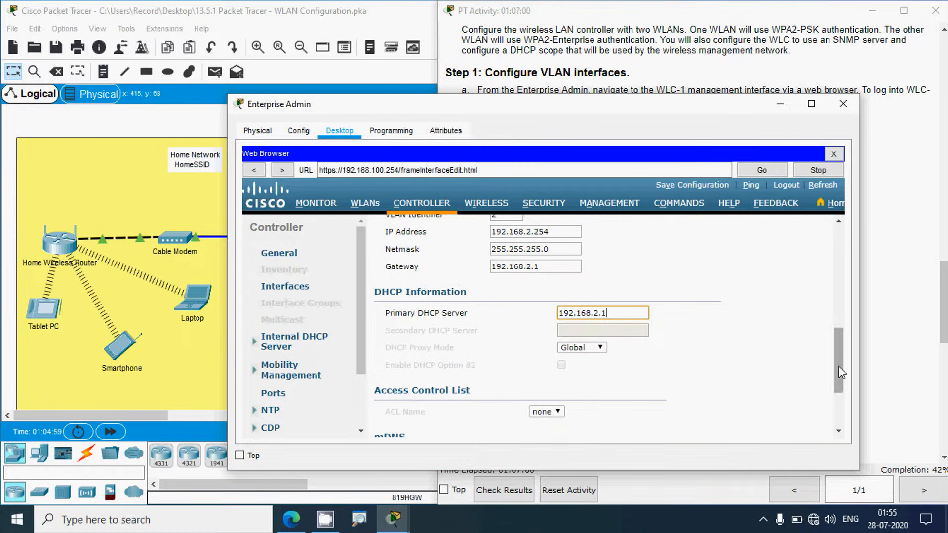
{"action": "left_click_drag", "start_coordinate": [840, 362], "coordinate": [844, 236]}
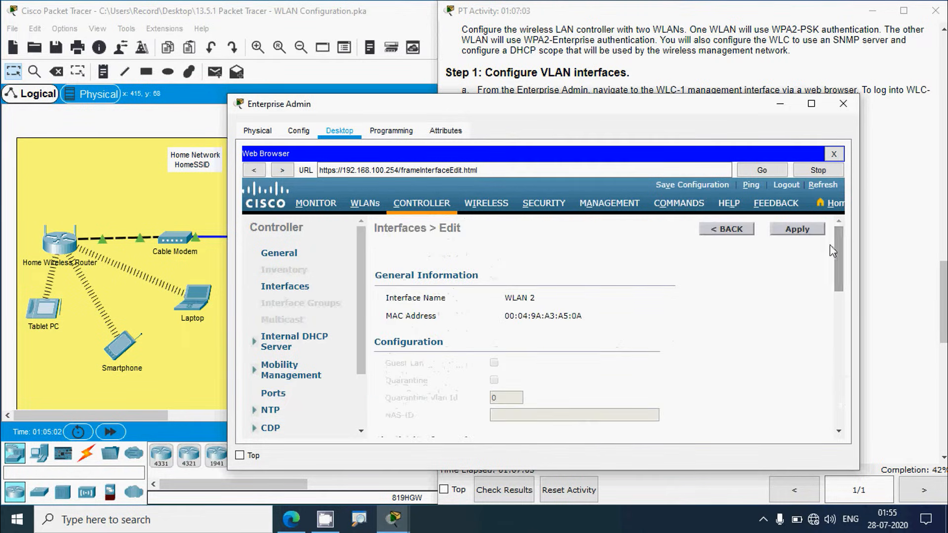
{"action": "left_click", "coordinate": [797, 235]}
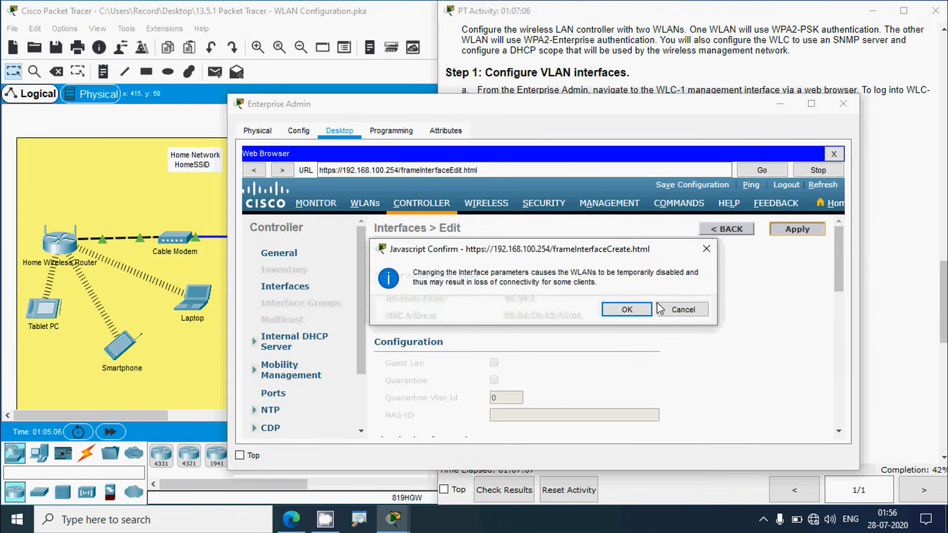
{"action": "left_click", "coordinate": [626, 310]}
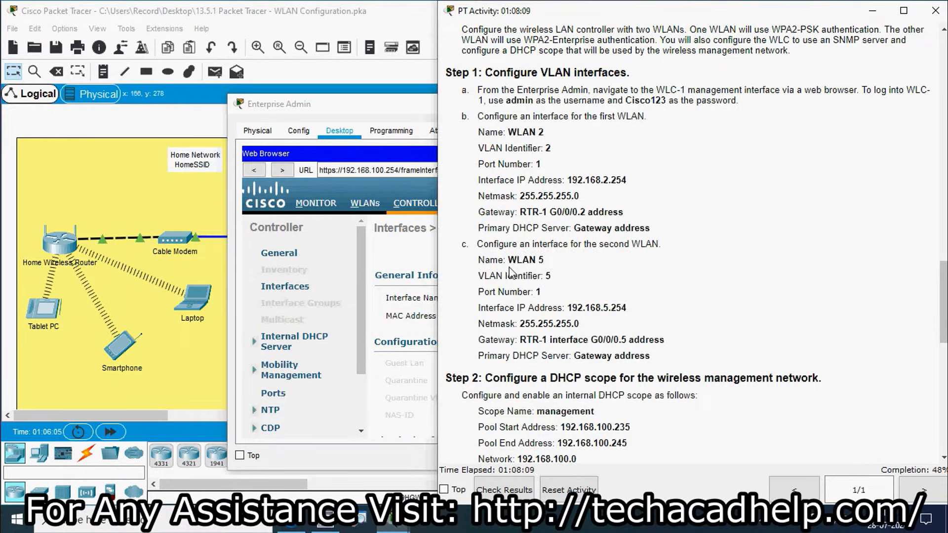
Step: Return to the interfaces list, start a new interface and name it WLAN 5
{"action": "left_click", "coordinate": [356, 107]}
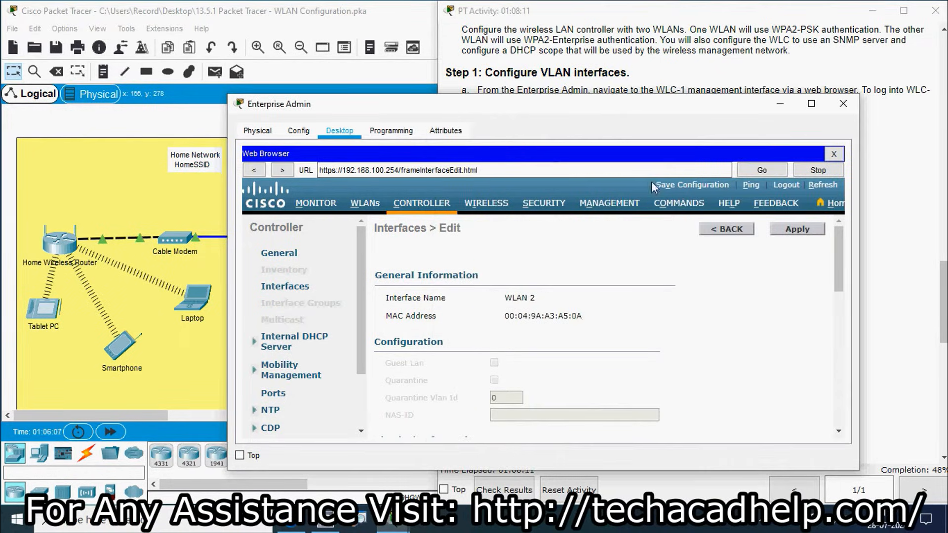
{"action": "left_click", "coordinate": [716, 231]}
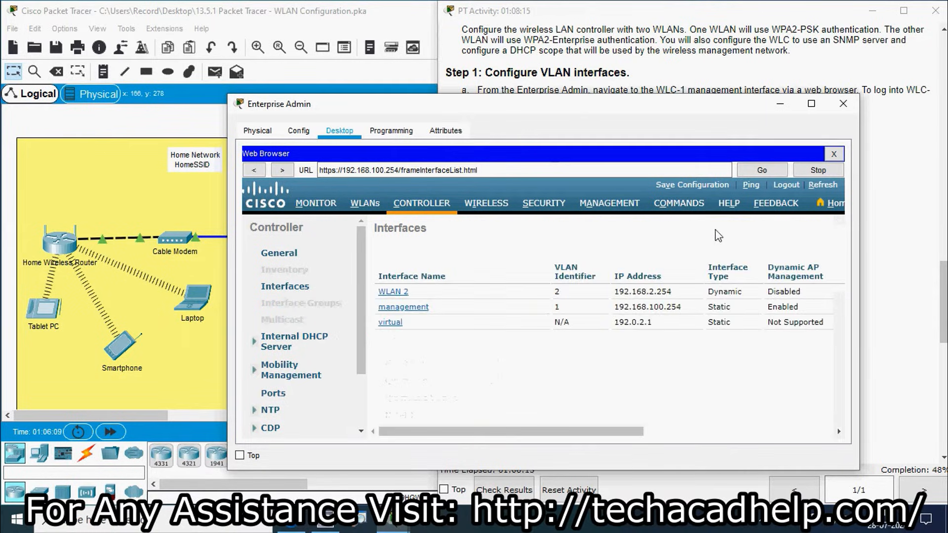
{"action": "left_click_drag", "start_coordinate": [555, 435], "coordinate": [745, 434]}
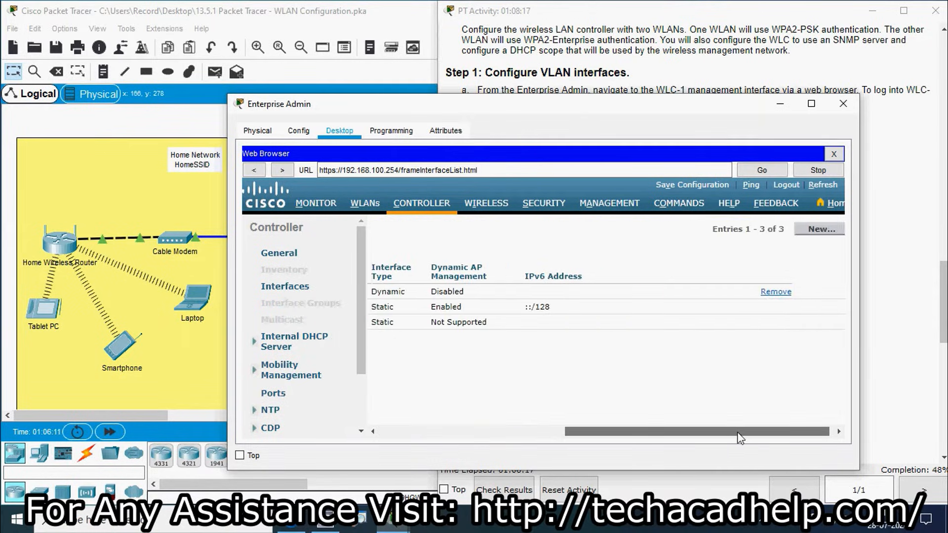
{"action": "left_click", "coordinate": [814, 232]}
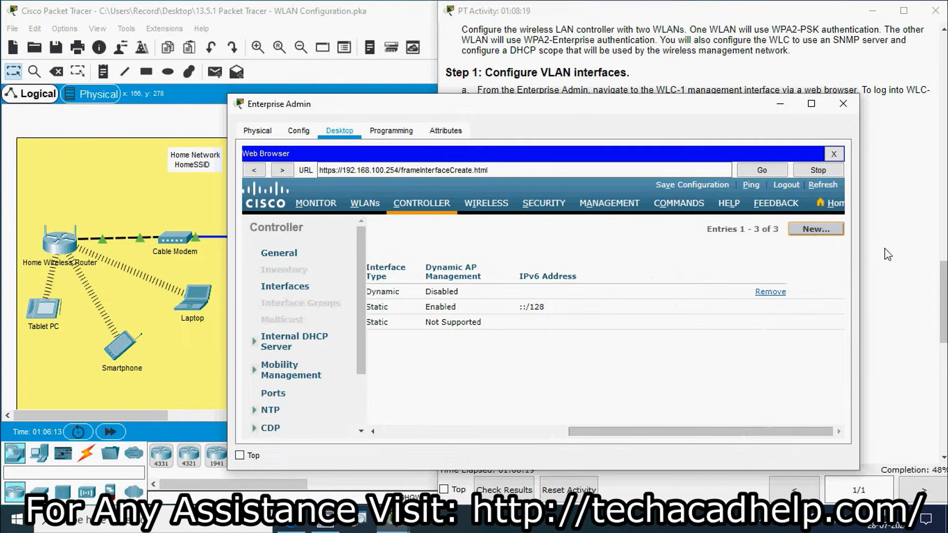
{"action": "left_click", "coordinate": [891, 254]}
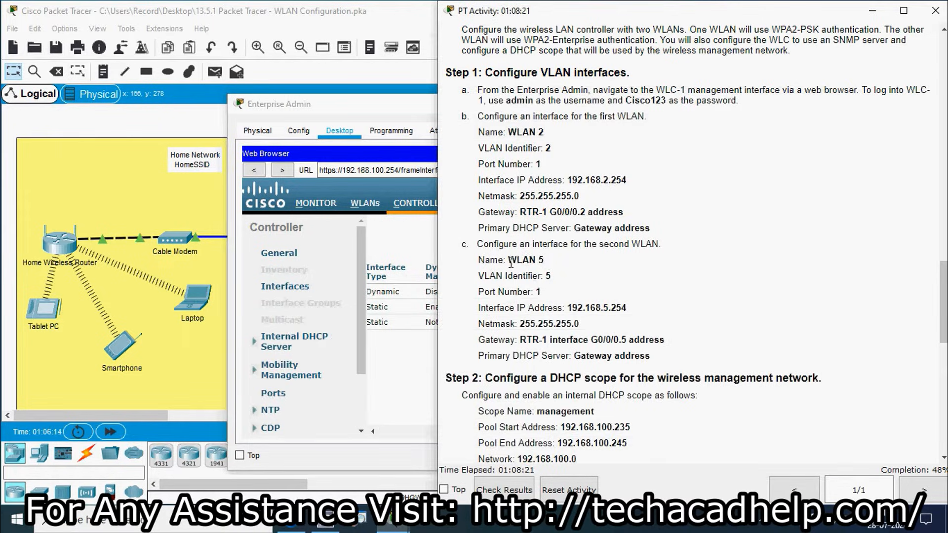
{"action": "left_click_drag", "start_coordinate": [508, 260], "coordinate": [546, 262]}
{"action": "key", "text": "ctrl+c"}
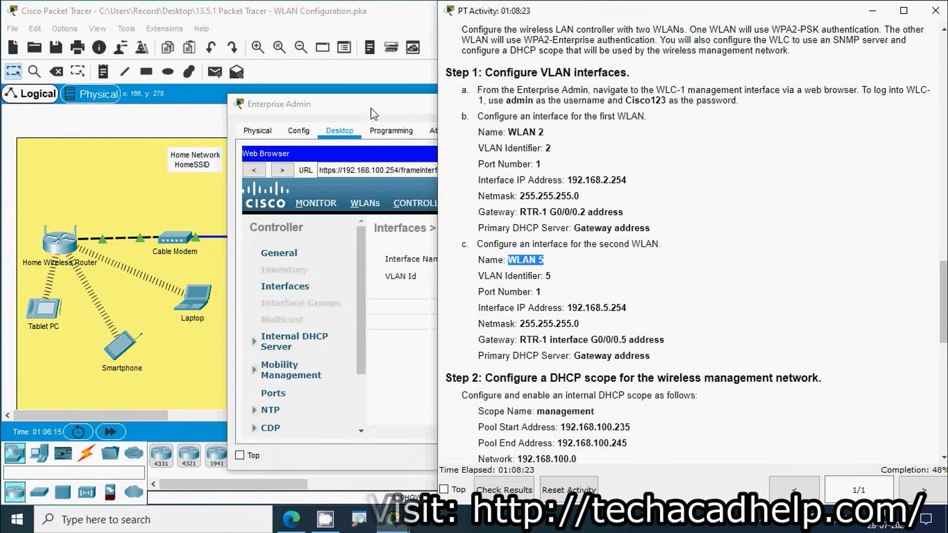
{"action": "left_click", "coordinate": [472, 258]}
{"action": "key", "text": "ctrl+v"}
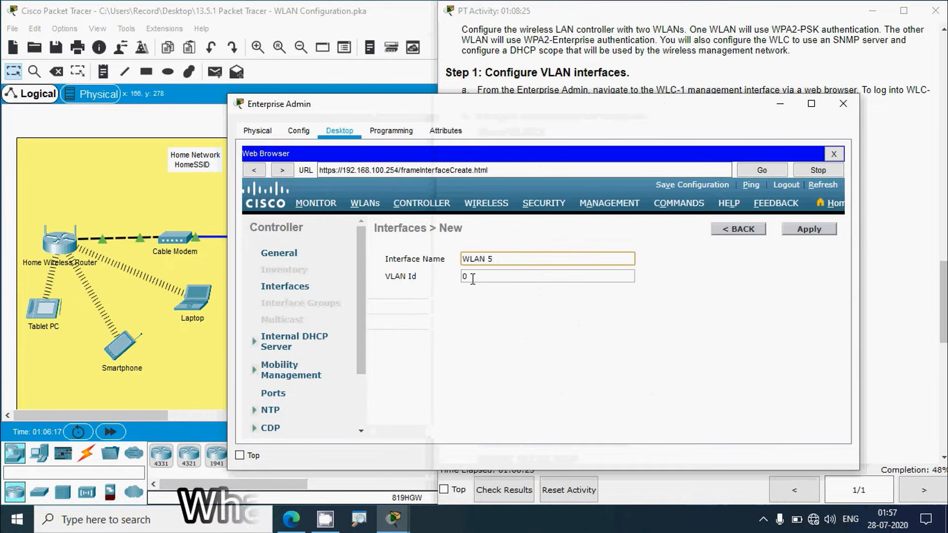
Step: Give WLAN 5 VLAN Id 5 and apply to create it
{"action": "left_click", "coordinate": [875, 295]}
{"action": "scroll", "coordinate": [875, 295], "scroll_direction": "down", "scroll_amount": 4}
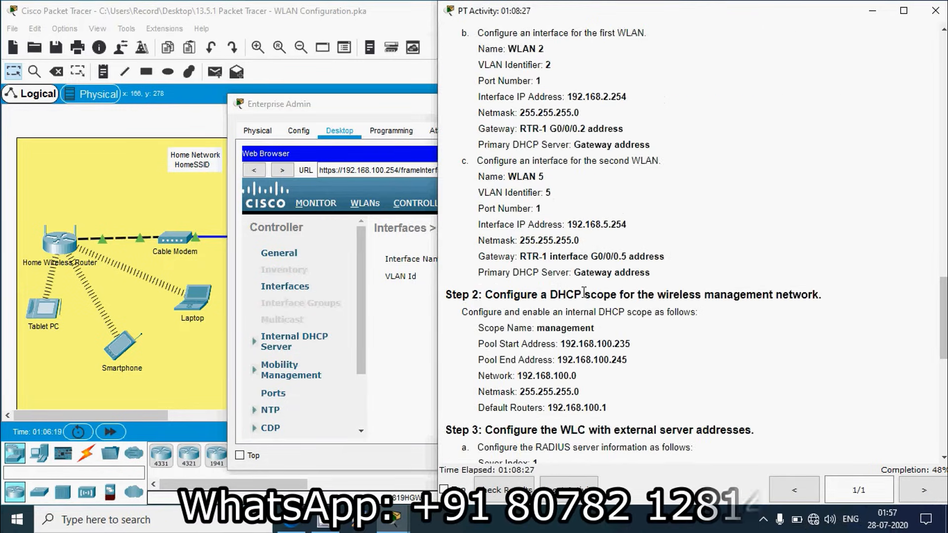
{"action": "left_click", "coordinate": [415, 187]}
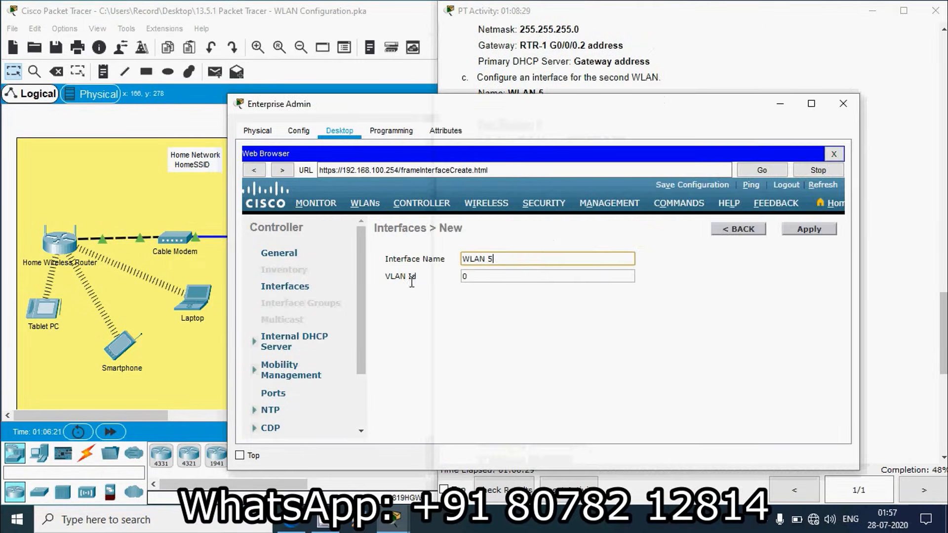
{"action": "key", "text": "Tab"}
{"action": "type", "text": "5"}
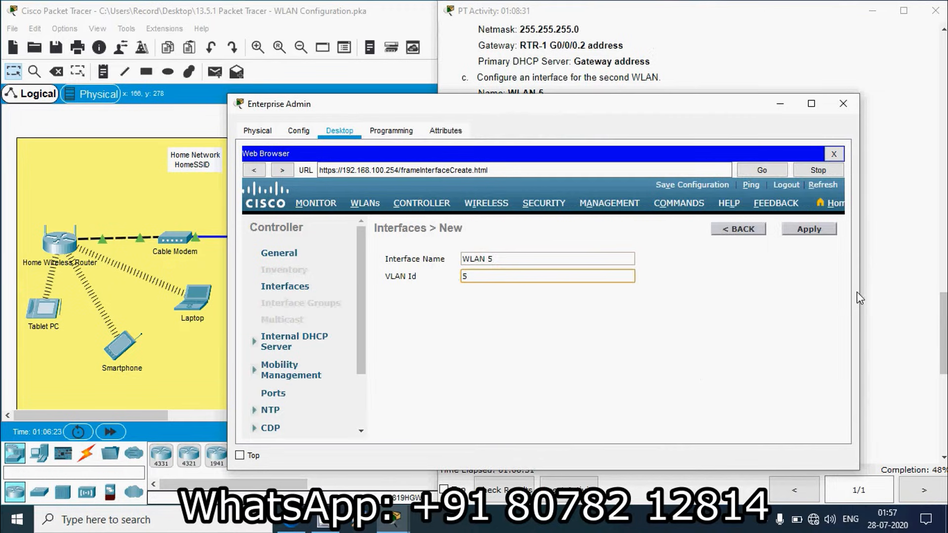
{"action": "left_click", "coordinate": [883, 288]}
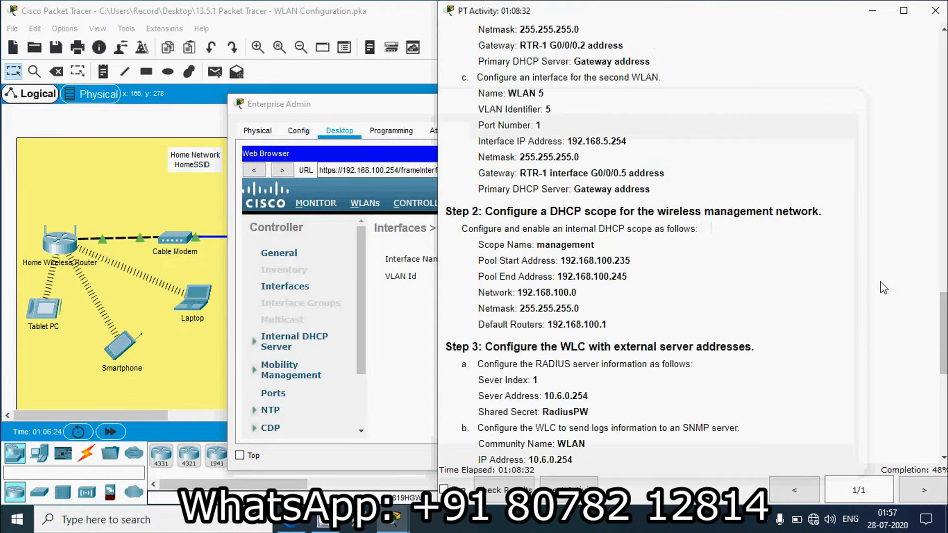
{"action": "left_click", "coordinate": [416, 113]}
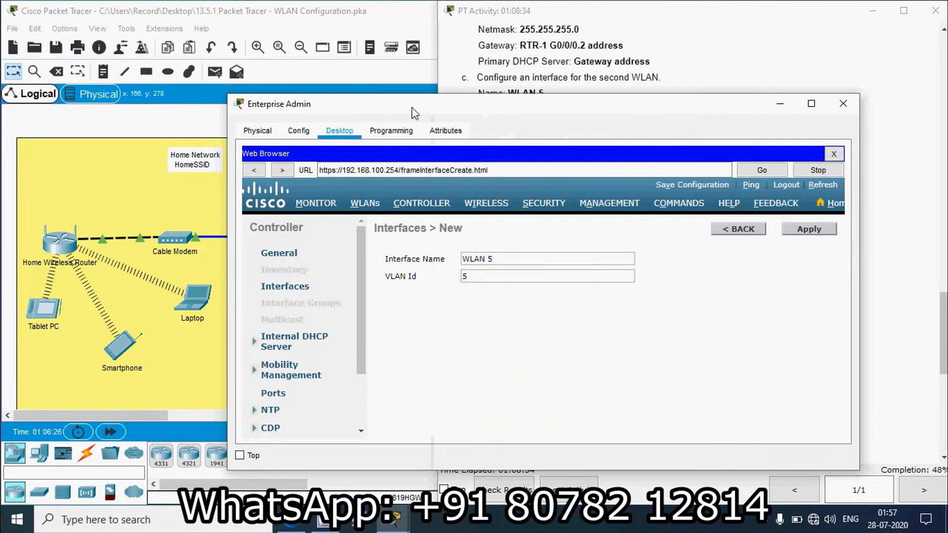
{"action": "left_click", "coordinate": [808, 237]}
{"action": "left_click", "coordinate": [806, 235]}
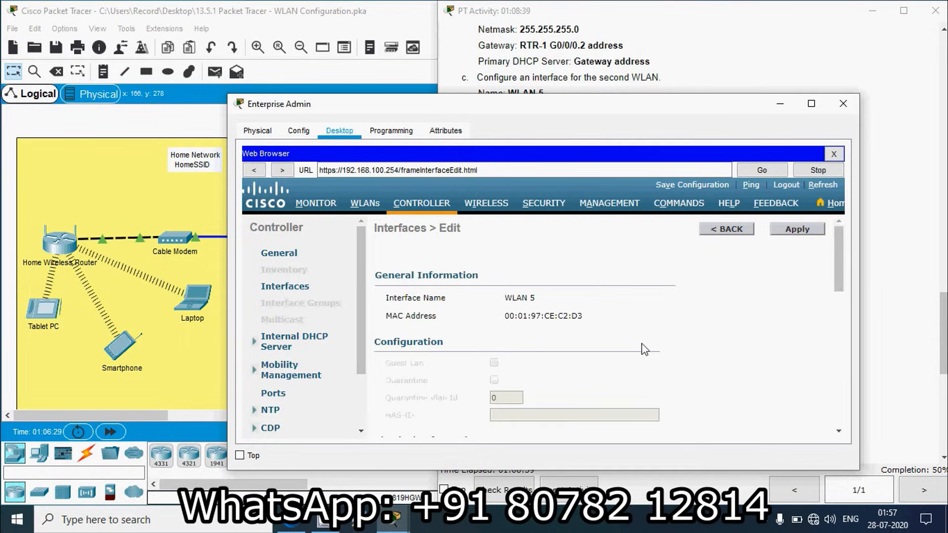
Step: Set the WLAN 5 interface's Port Number to 1
{"action": "scroll", "coordinate": [619, 317], "scroll_direction": "down", "scroll_amount": 3}
{"action": "scroll", "coordinate": [619, 318], "scroll_direction": "down", "scroll_amount": 2}
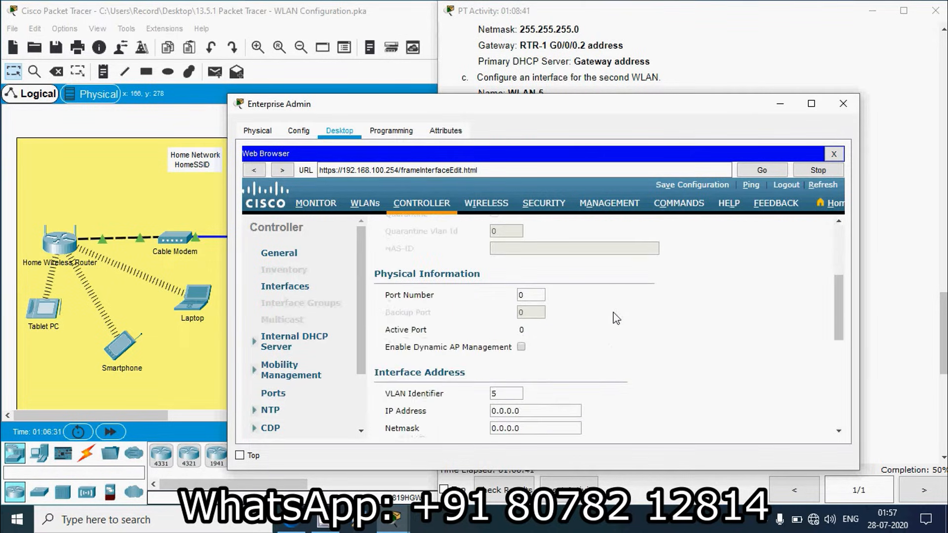
{"action": "left_click", "coordinate": [526, 295]}
{"action": "key", "text": "BackSpace"}
{"action": "type", "text": "1"}
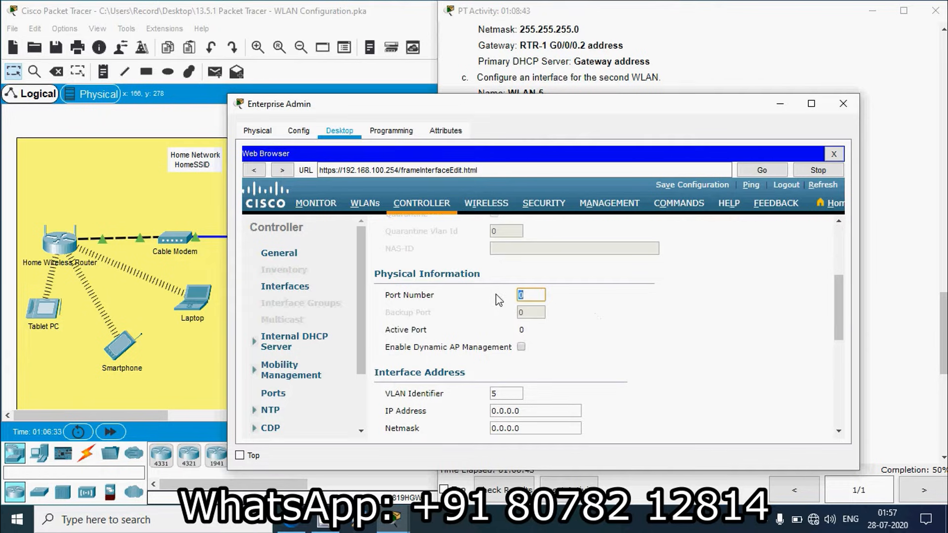
Step: Paste IP address 192.168.5.254 and netmask 255.255.255.0 from the instructions into WLAN 5
{"action": "left_click", "coordinate": [898, 294]}
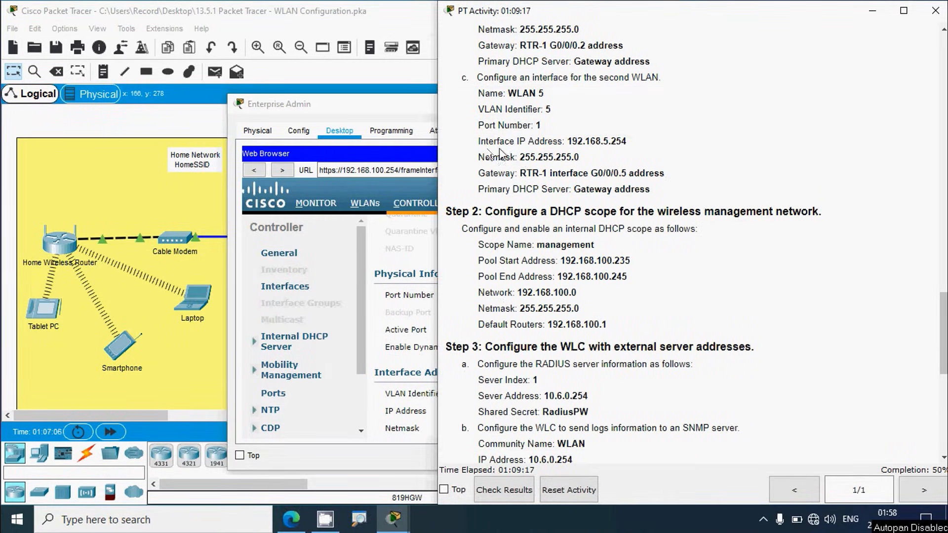
{"action": "left_click_drag", "start_coordinate": [566, 141], "coordinate": [628, 142]}
{"action": "key", "text": "ctrl+c"}
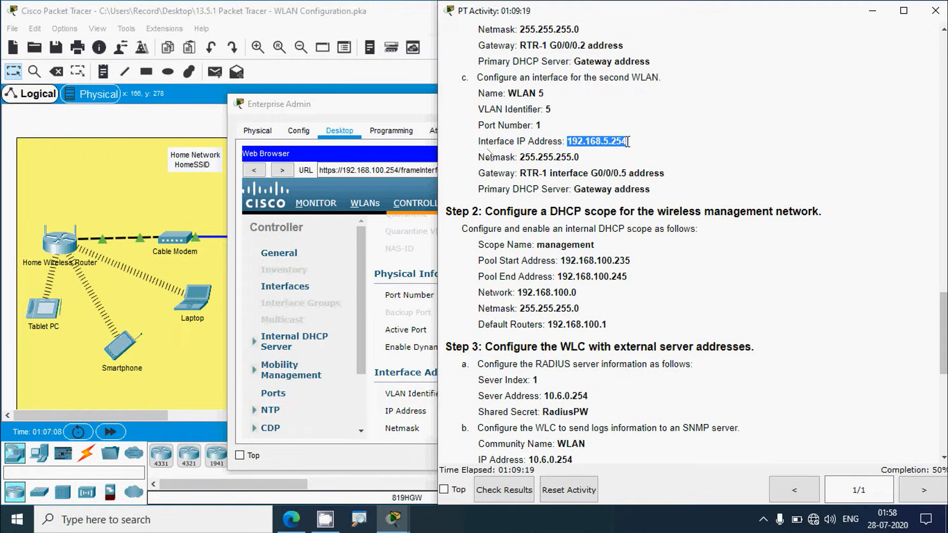
{"action": "left_click", "coordinate": [358, 105]}
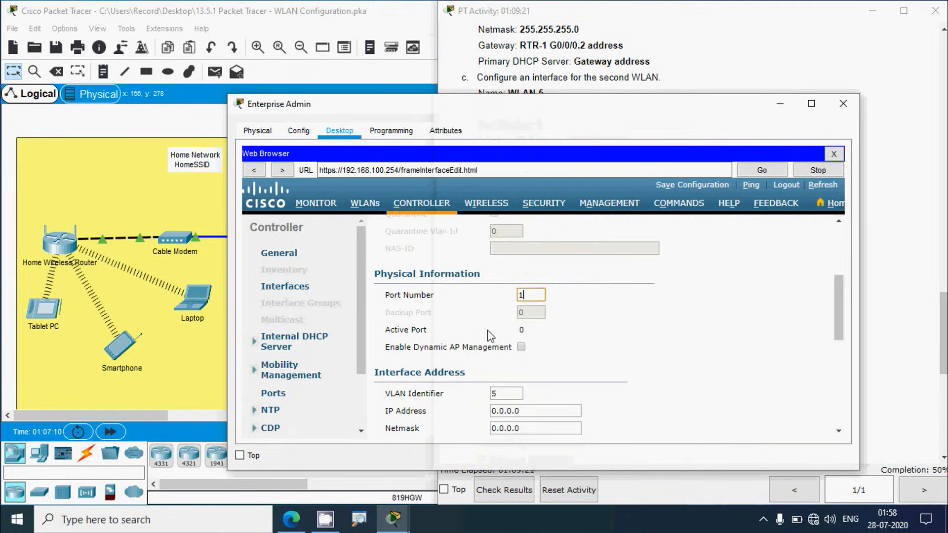
{"action": "triple_click", "coordinate": [535, 371]}
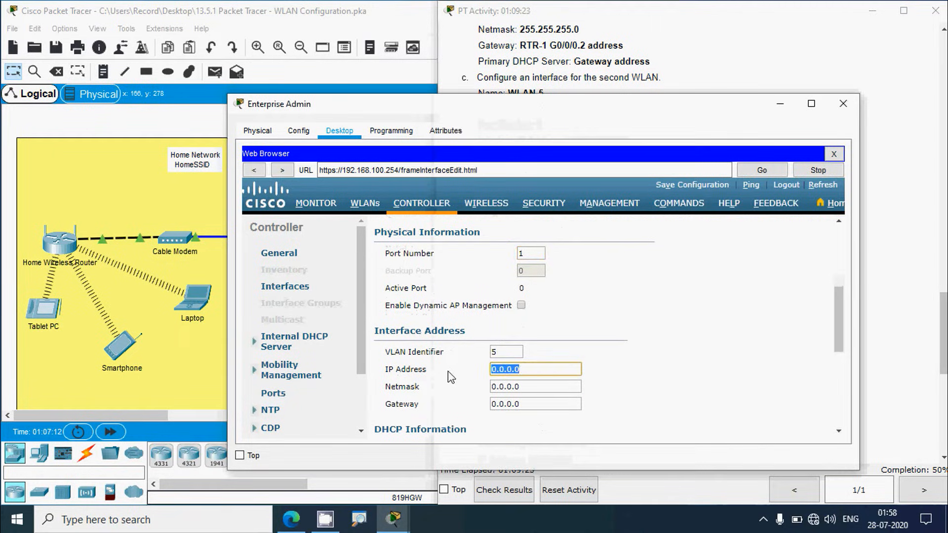
{"action": "key", "text": "ctrl+v"}
{"action": "left_click", "coordinate": [615, 77]}
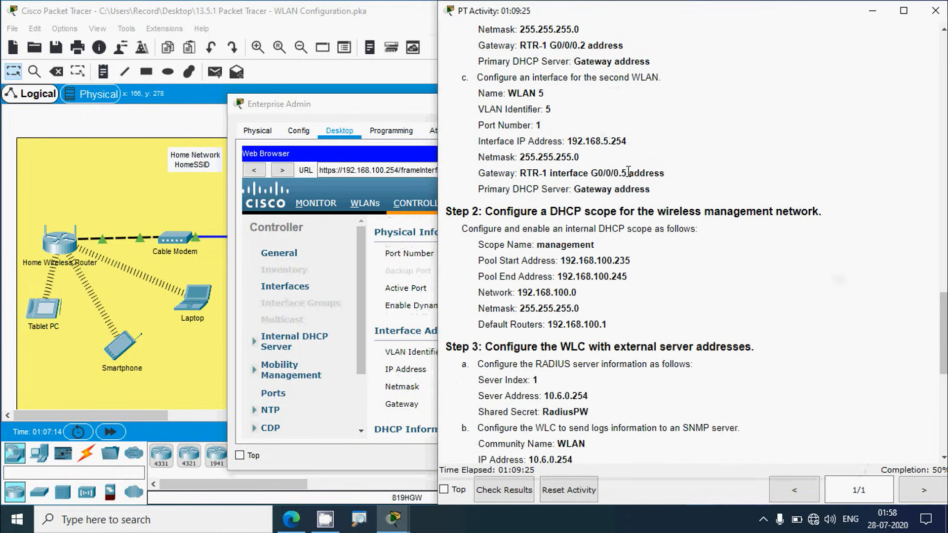
{"action": "left_click_drag", "start_coordinate": [523, 157], "coordinate": [585, 164]}
{"action": "key", "text": "ctrl+c"}
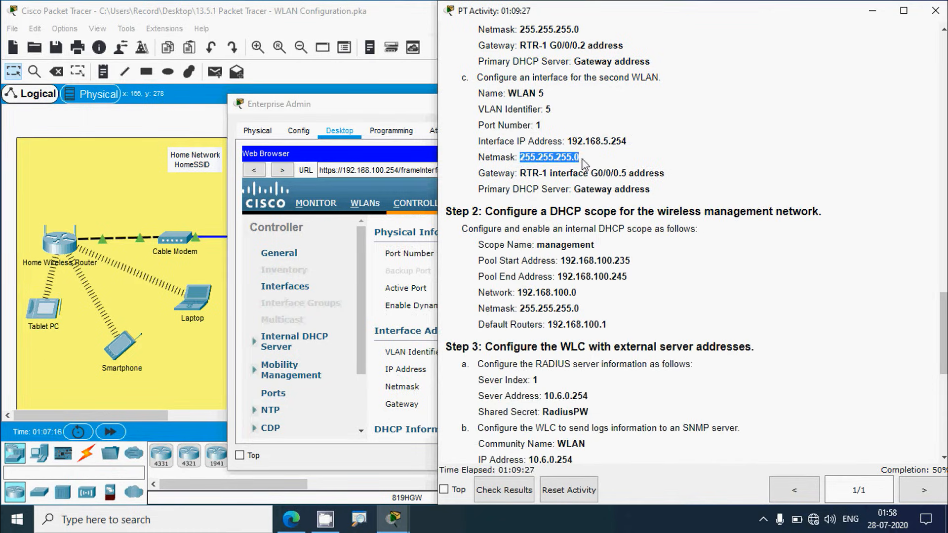
{"action": "left_click", "coordinate": [398, 99]}
{"action": "double_click", "coordinate": [527, 387]}
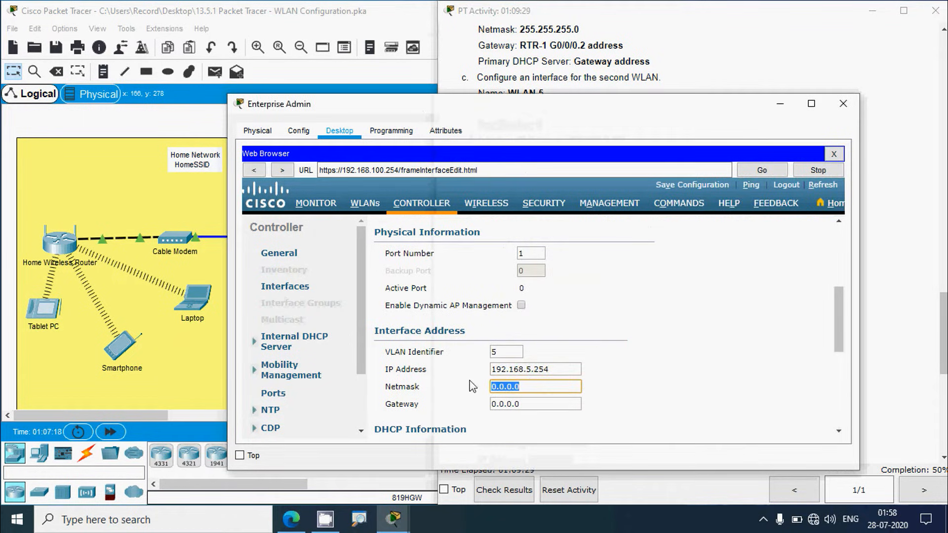
{"action": "key", "text": "ctrl+v"}
{"action": "left_click", "coordinate": [581, 74]}
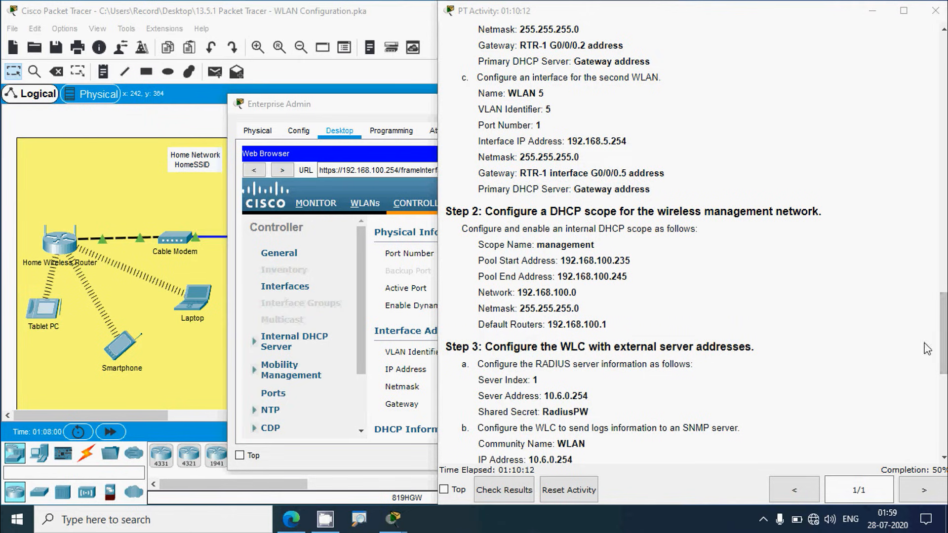
Step: Set WLAN 5's gateway to RTR-1's G0/0/0.5 address 192.168.5.1
{"action": "left_click_drag", "start_coordinate": [943, 336], "coordinate": [943, 80]}
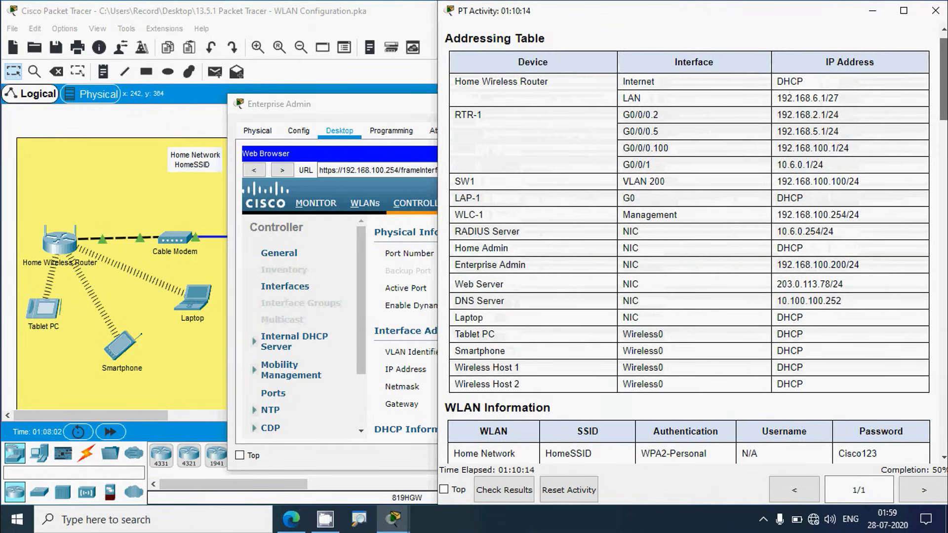
{"action": "left_click_drag", "start_coordinate": [777, 131], "coordinate": [825, 133]}
{"action": "key", "text": "ctrl+c"}
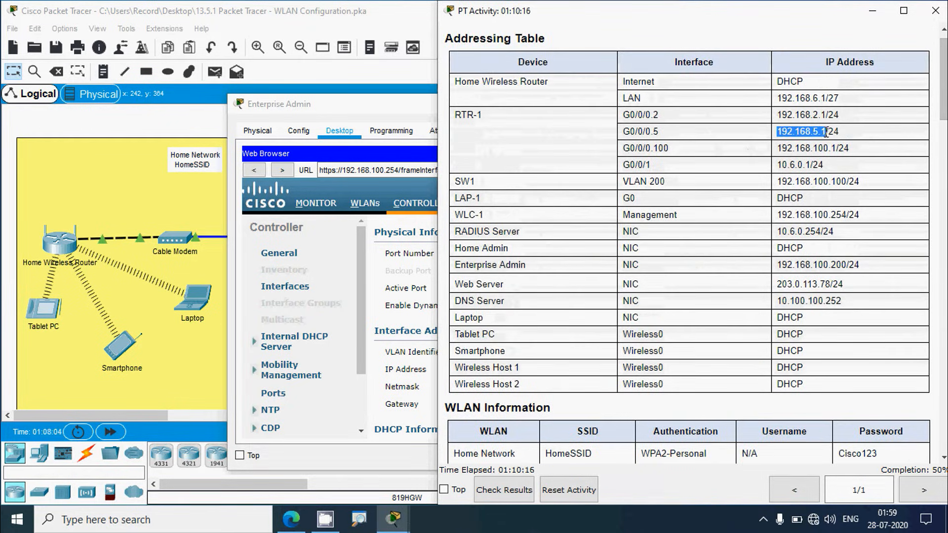
{"action": "left_click", "coordinate": [408, 111]}
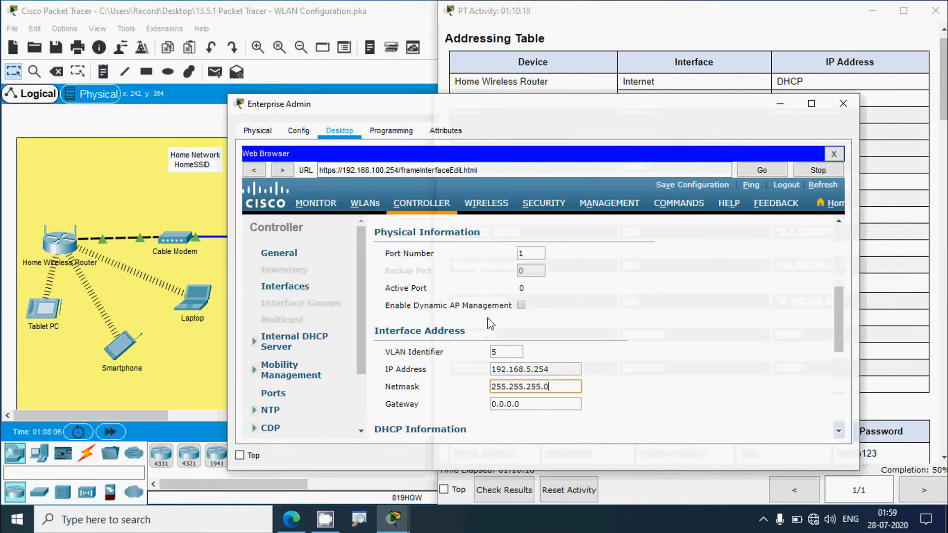
{"action": "left_click_drag", "start_coordinate": [543, 410], "coordinate": [490, 405]}
{"action": "key", "text": "ctrl+v"}
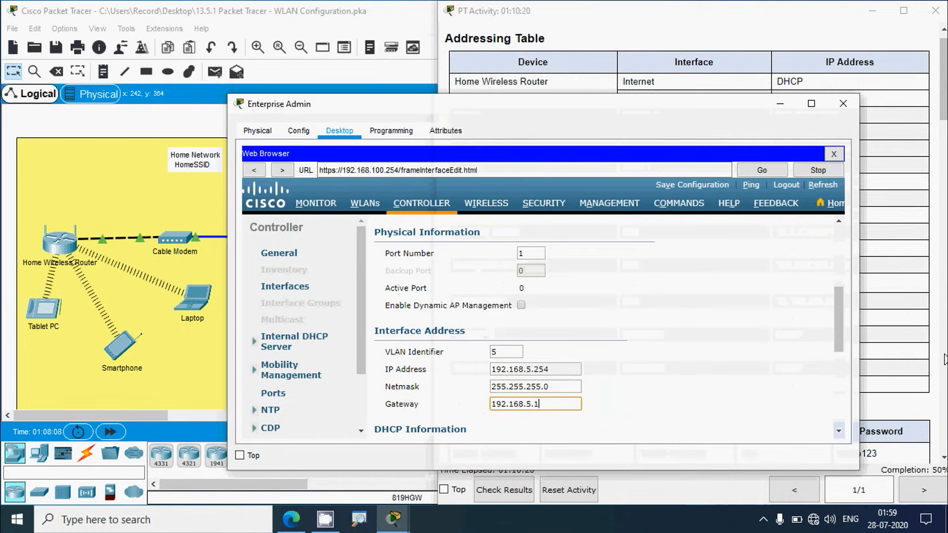
Step: Set the primary DHCP server to 192.168.5.1, then apply and confirm the WLAN 5 changes
{"action": "left_click", "coordinate": [930, 240]}
{"action": "left_click_drag", "start_coordinate": [943, 114], "coordinate": [944, 346]}
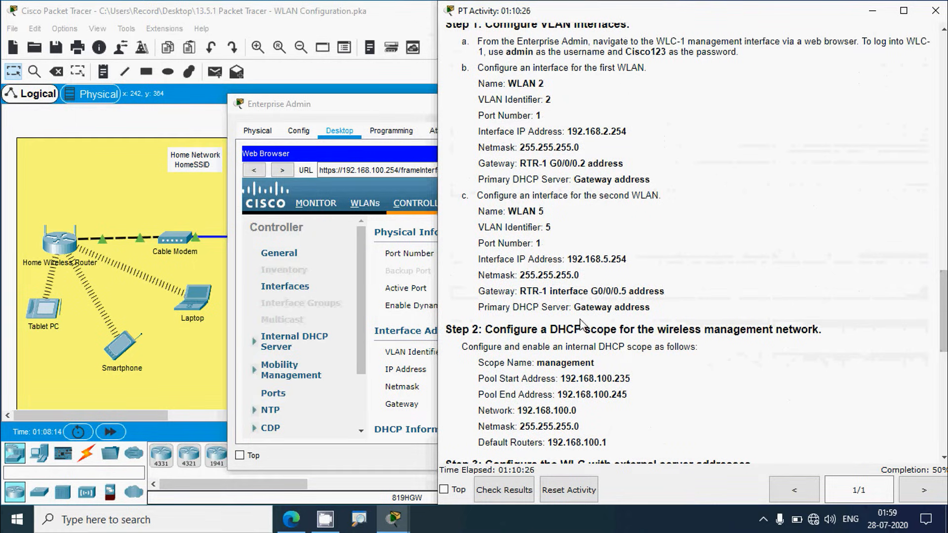
{"action": "left_click", "coordinate": [372, 106]}
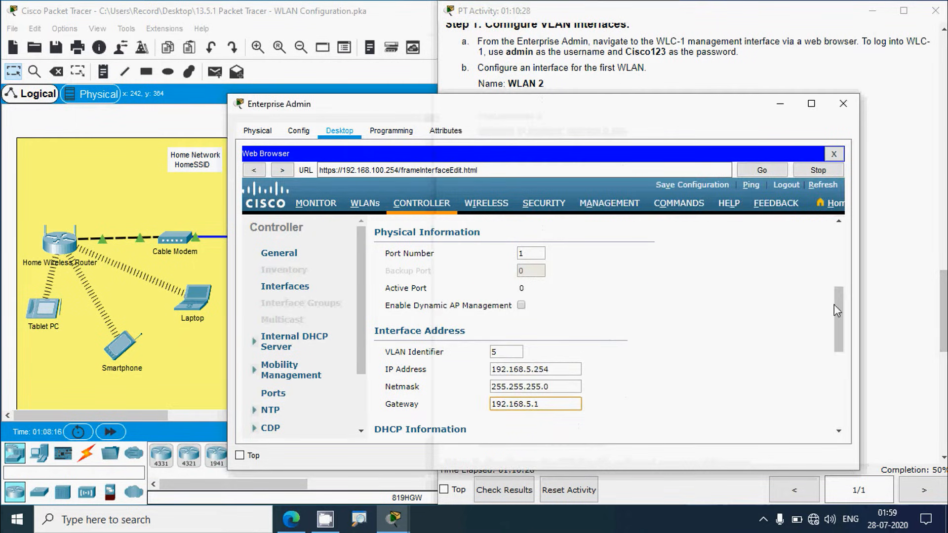
{"action": "left_click_drag", "start_coordinate": [837, 308], "coordinate": [840, 348]}
{"action": "triple_click", "coordinate": [597, 306]}
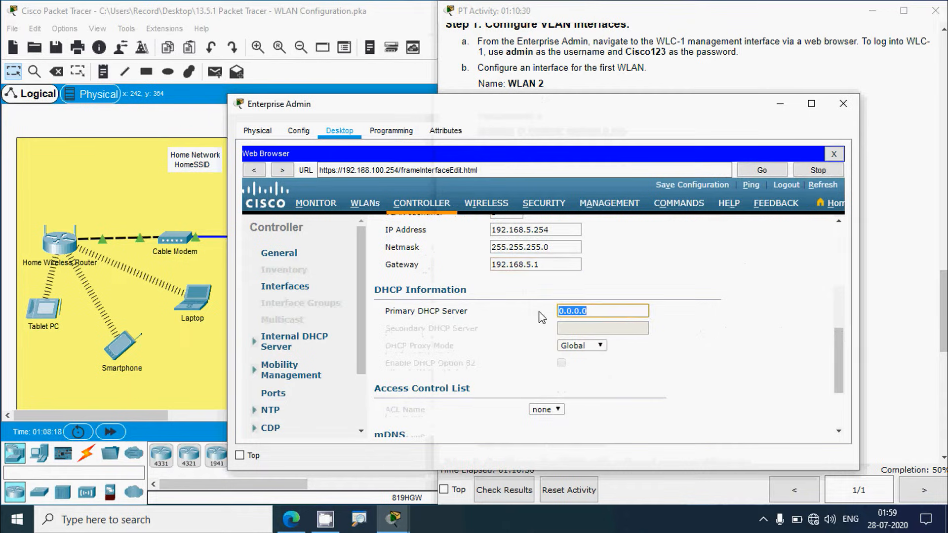
{"action": "key", "text": "ctrl+v"}
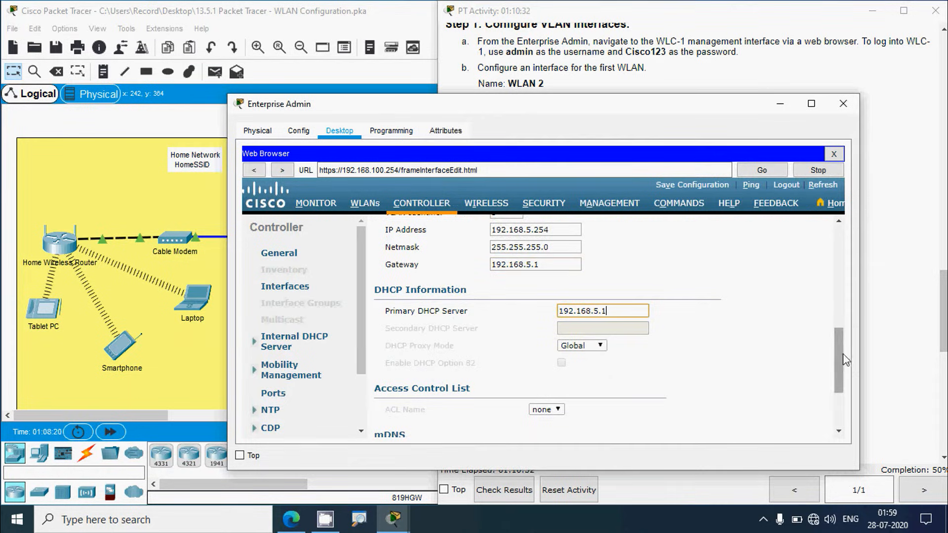
{"action": "left_click_drag", "start_coordinate": [840, 349], "coordinate": [833, 232]}
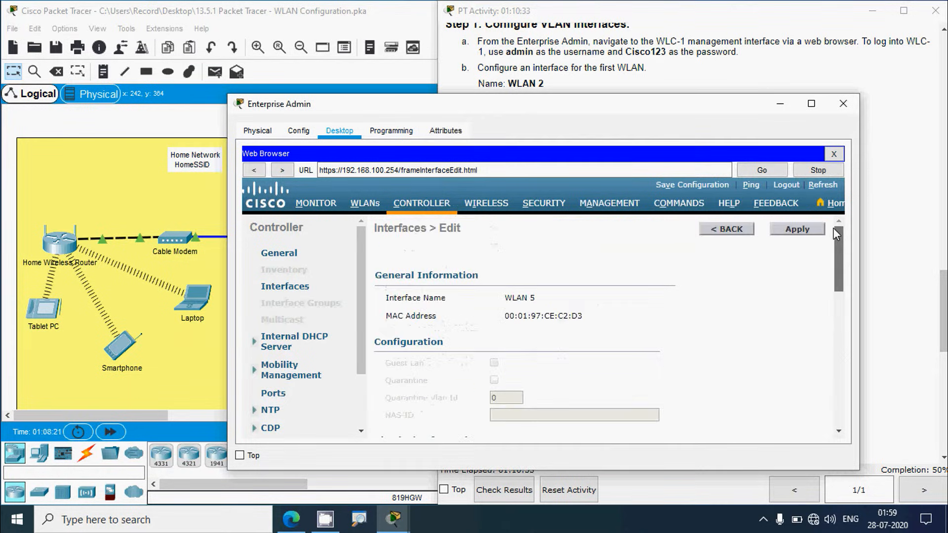
{"action": "left_click", "coordinate": [797, 230]}
{"action": "left_click", "coordinate": [625, 308]}
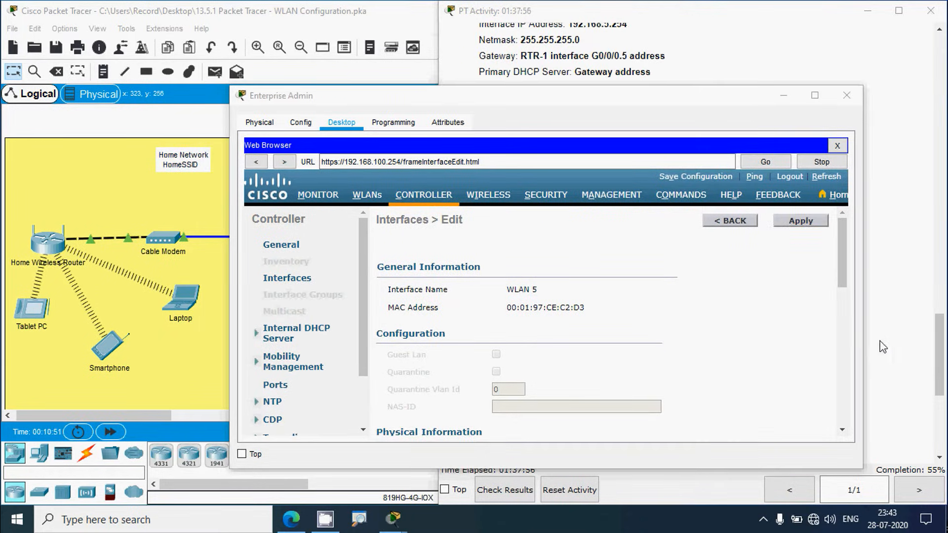
{"action": "left_click", "coordinate": [884, 346]}
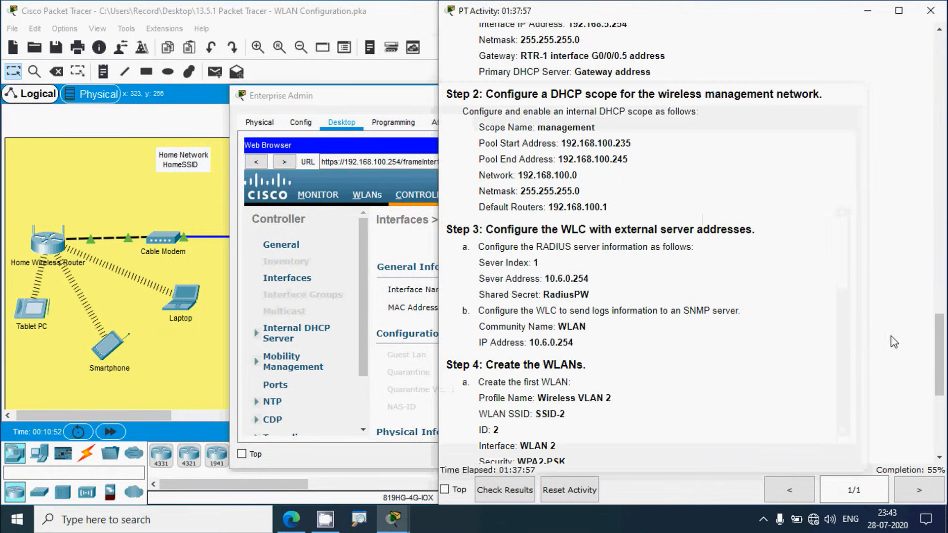
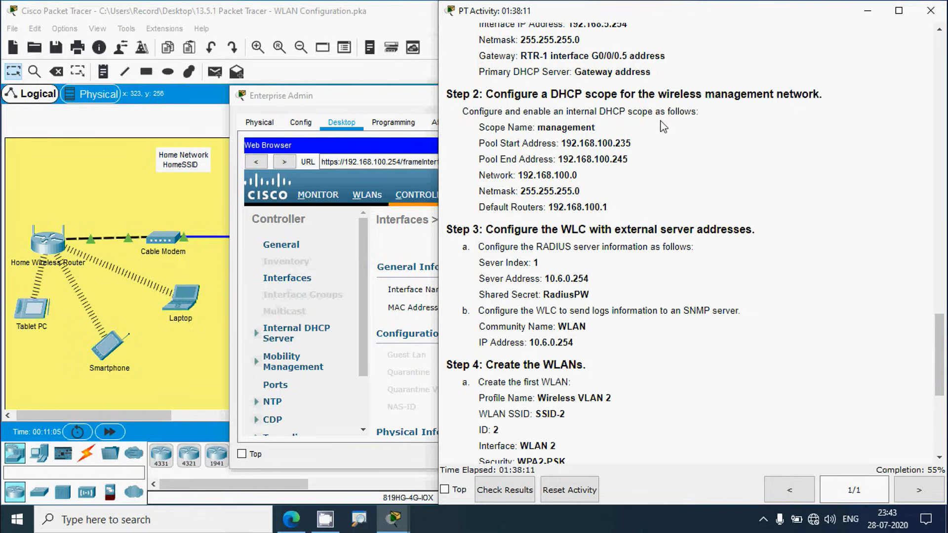
Step: Return from the WLAN 5 interface to the Interfaces list and open the management interface
{"action": "left_click", "coordinate": [407, 102]}
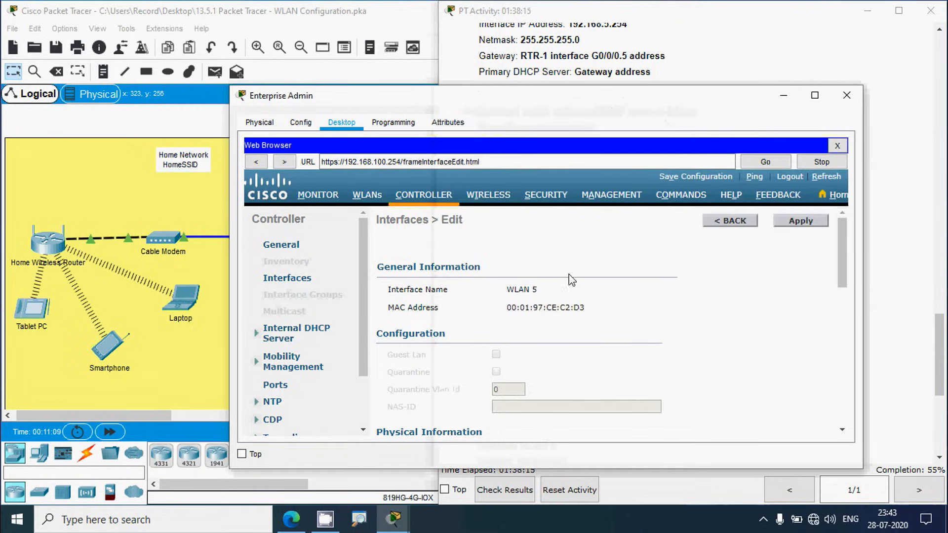
{"action": "left_click", "coordinate": [725, 234]}
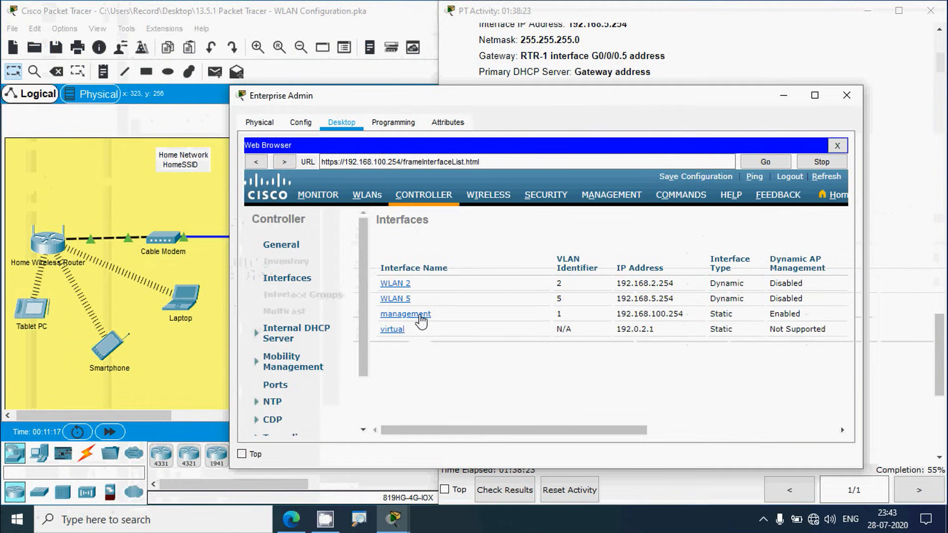
{"action": "left_click", "coordinate": [420, 316]}
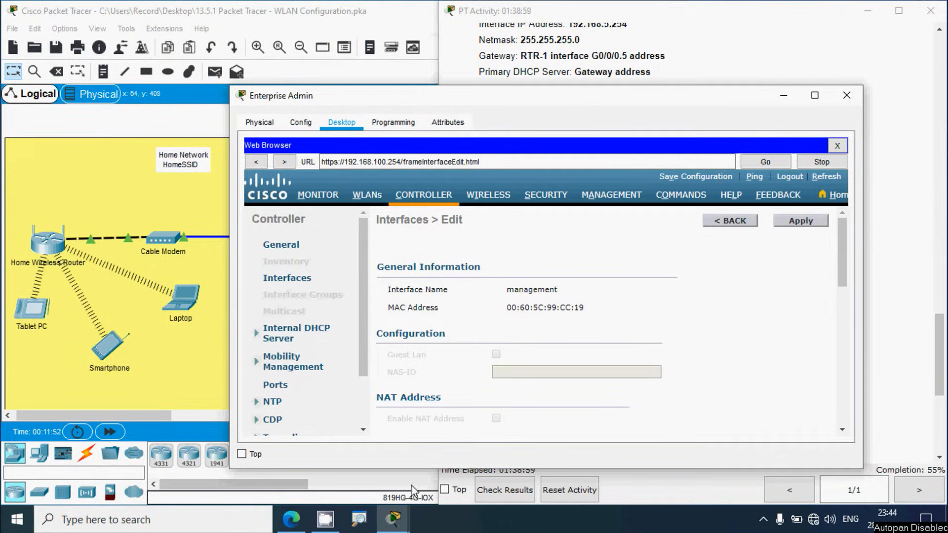
Step: Create a new internal DHCP scope named 'management' on the controller
{"action": "left_click", "coordinate": [290, 341]}
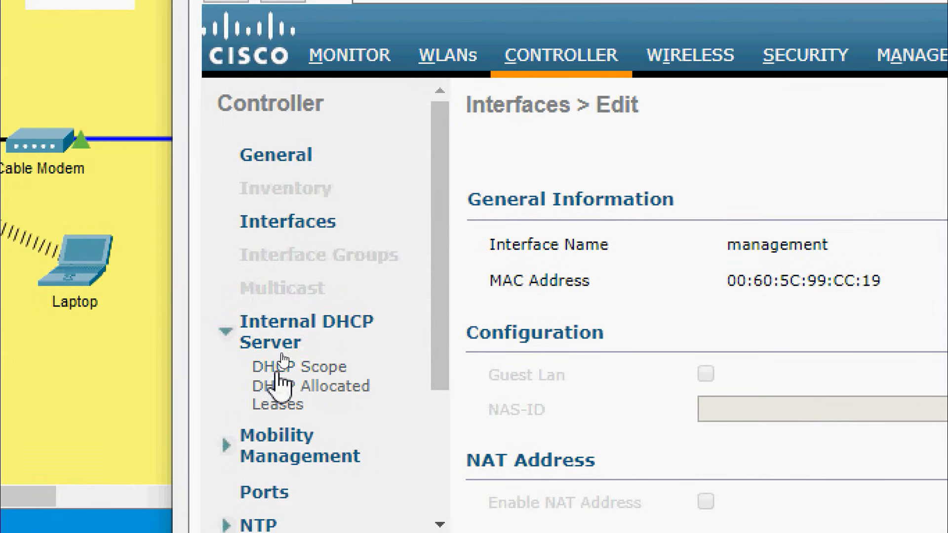
{"action": "left_click", "coordinate": [280, 369]}
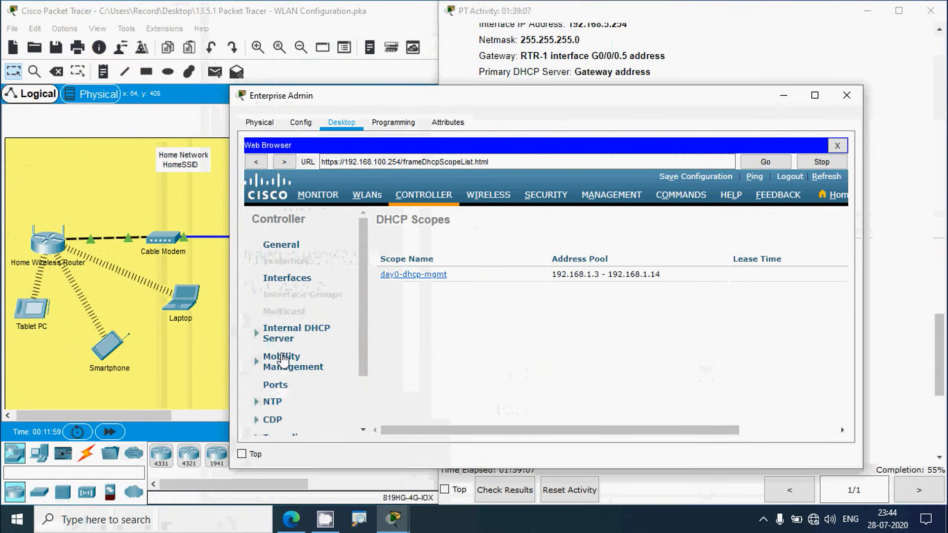
{"action": "left_click_drag", "start_coordinate": [607, 437], "coordinate": [748, 438]}
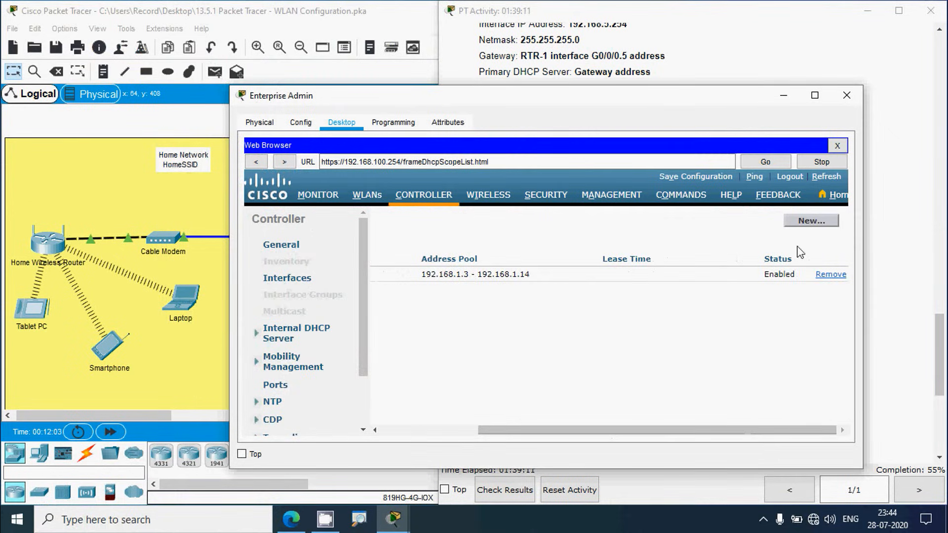
{"action": "left_click", "coordinate": [808, 223]}
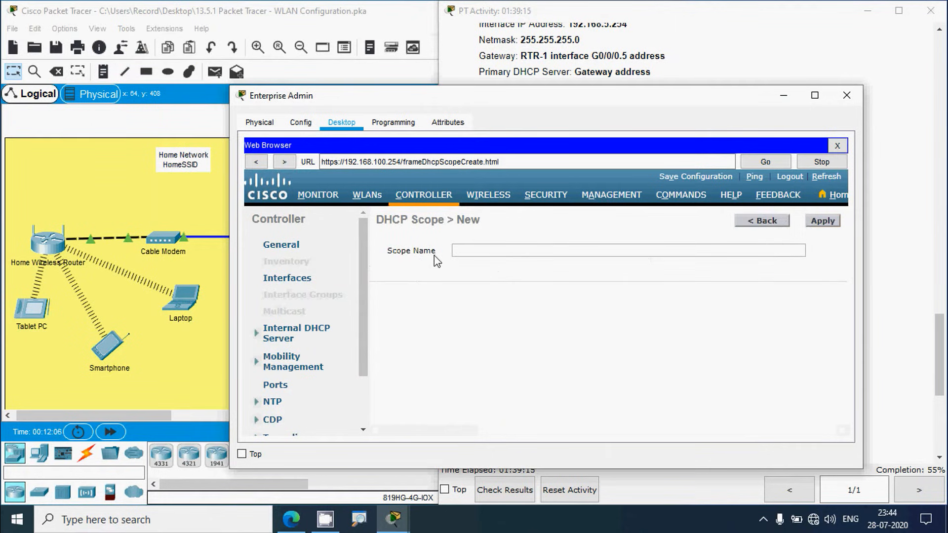
{"action": "left_click", "coordinate": [897, 262]}
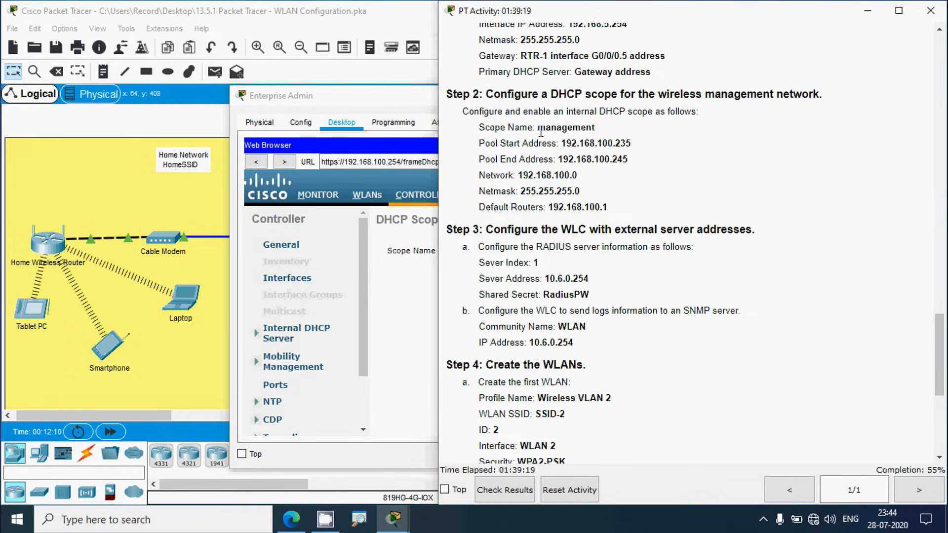
{"action": "left_click_drag", "start_coordinate": [541, 132], "coordinate": [595, 128]}
{"action": "key", "text": "ctrl+c"}
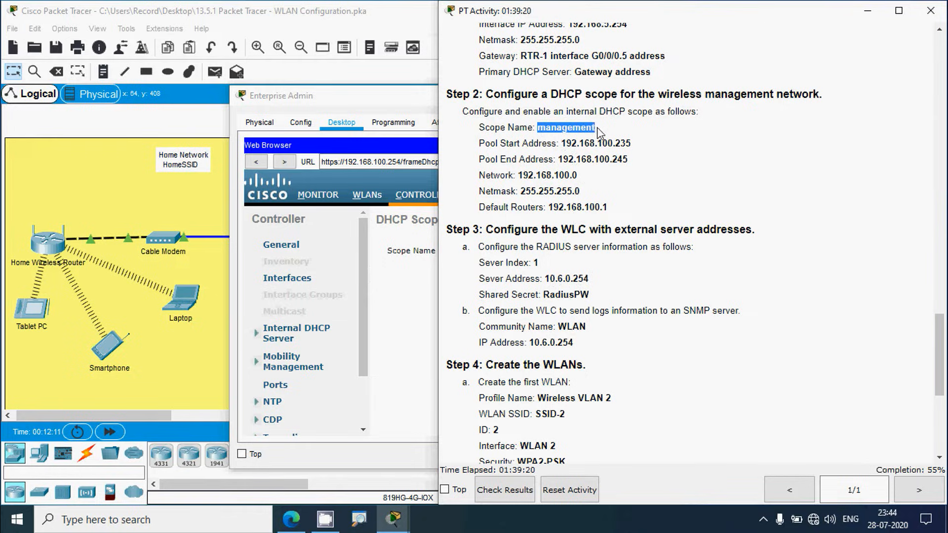
{"action": "left_click", "coordinate": [403, 296]}
{"action": "left_click", "coordinate": [480, 250]}
{"action": "key", "text": "ctrl+v"}
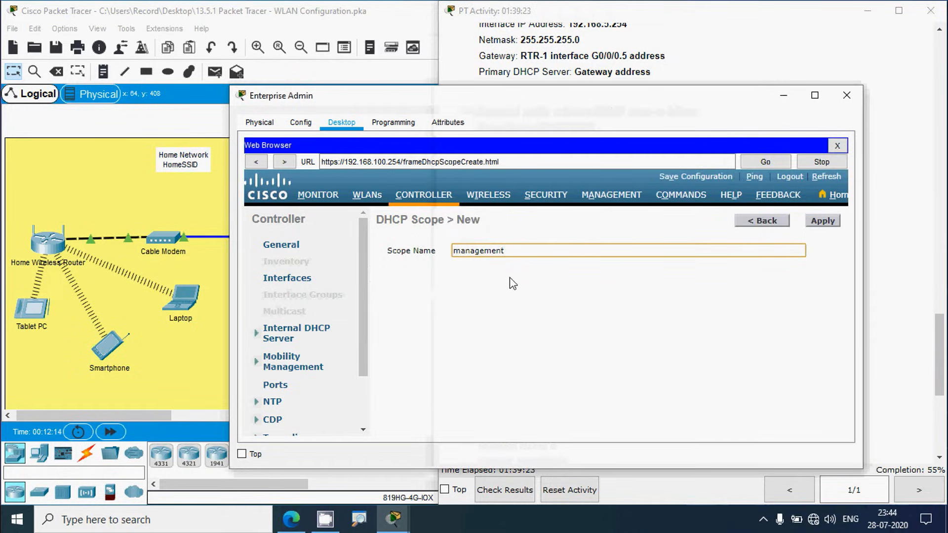
{"action": "left_click", "coordinate": [822, 222]}
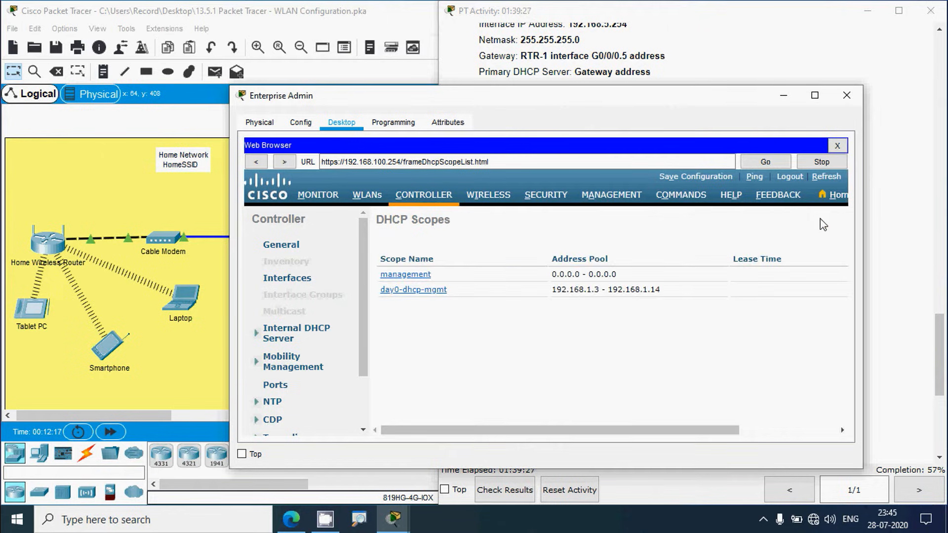
Step: Set the management scope's pool from 192.168.100.235 to 192.168.100.245
{"action": "left_click", "coordinate": [413, 277]}
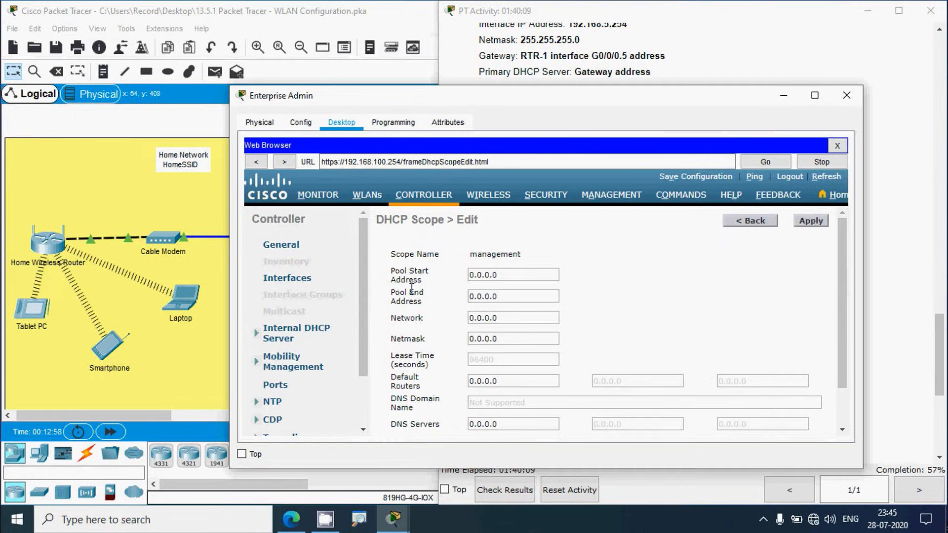
{"action": "left_click", "coordinate": [896, 327]}
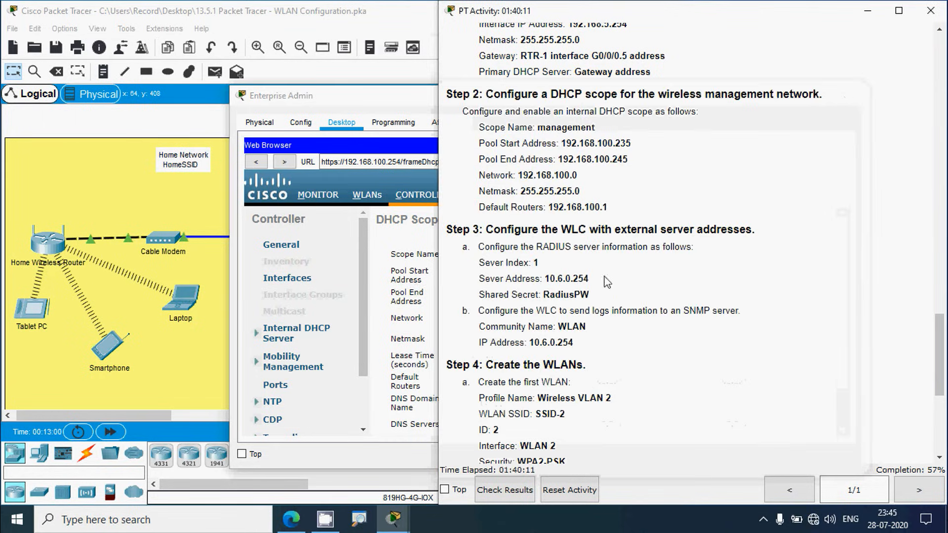
{"action": "left_click_drag", "start_coordinate": [563, 143], "coordinate": [631, 143]}
{"action": "key", "text": "ctrl+c"}
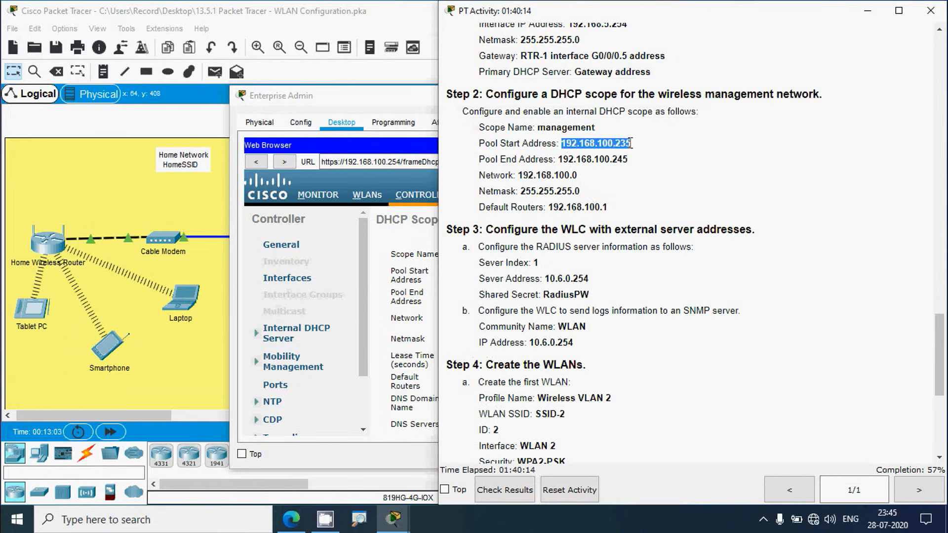
{"action": "left_click", "coordinate": [383, 114]}
{"action": "left_click_drag", "start_coordinate": [517, 274], "coordinate": [448, 275]}
{"action": "key", "text": "ctrl+v"}
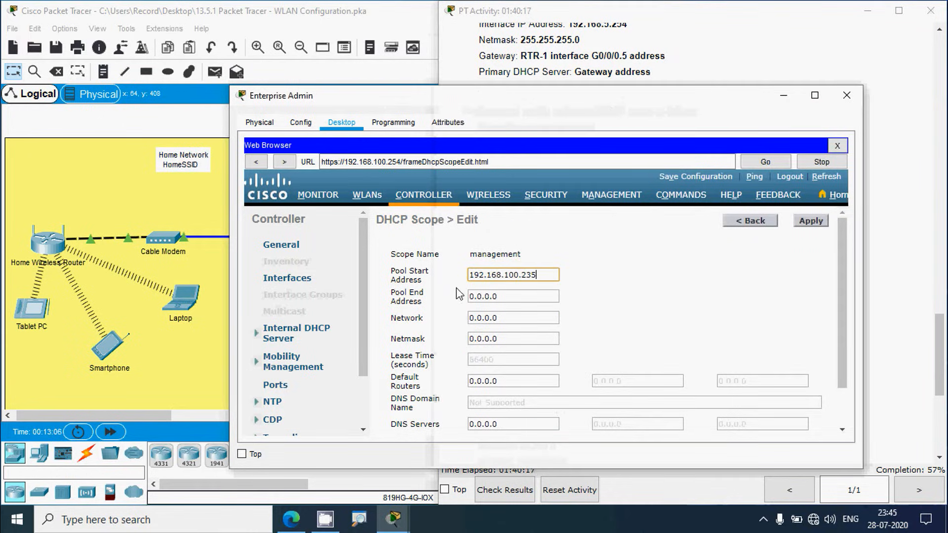
{"action": "left_click", "coordinate": [666, 68]}
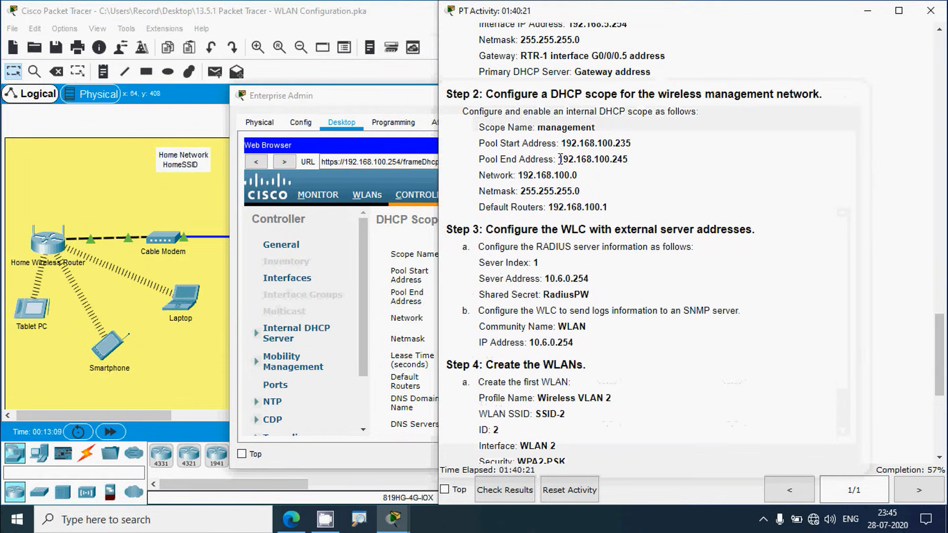
{"action": "left_click_drag", "start_coordinate": [560, 159], "coordinate": [628, 159]}
{"action": "key", "text": "ctrl+c"}
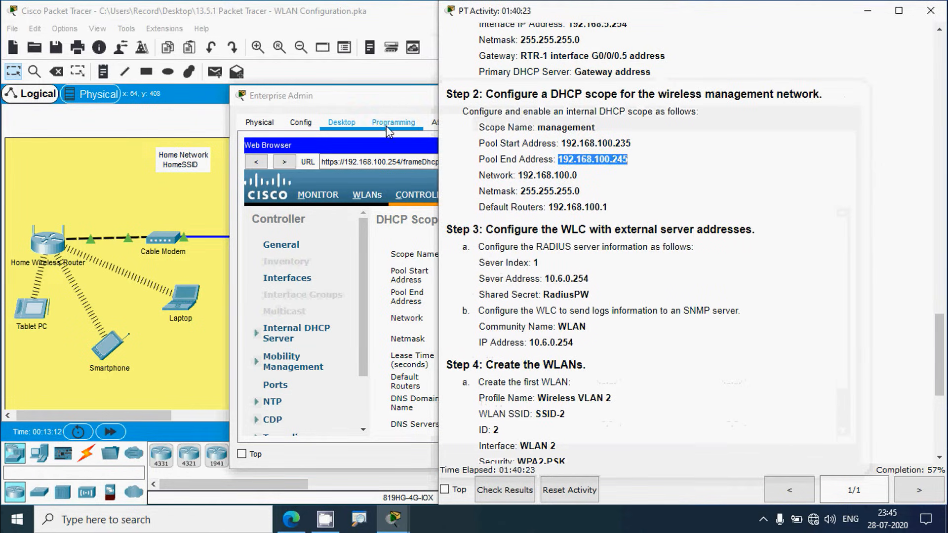
{"action": "left_click", "coordinate": [397, 101]}
{"action": "left_click", "coordinate": [503, 296]}
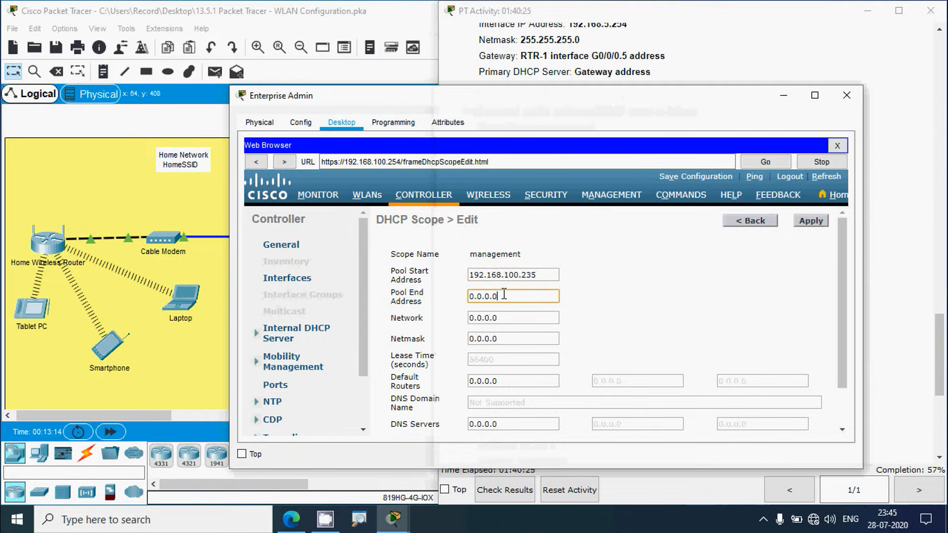
{"action": "left_click_drag", "start_coordinate": [503, 296], "coordinate": [470, 296]}
{"action": "key", "text": "ctrl+v"}
Step: Set the scope's network to 192.168.100.0 with netmask 255.255.255.0
{"action": "left_click", "coordinate": [627, 60]}
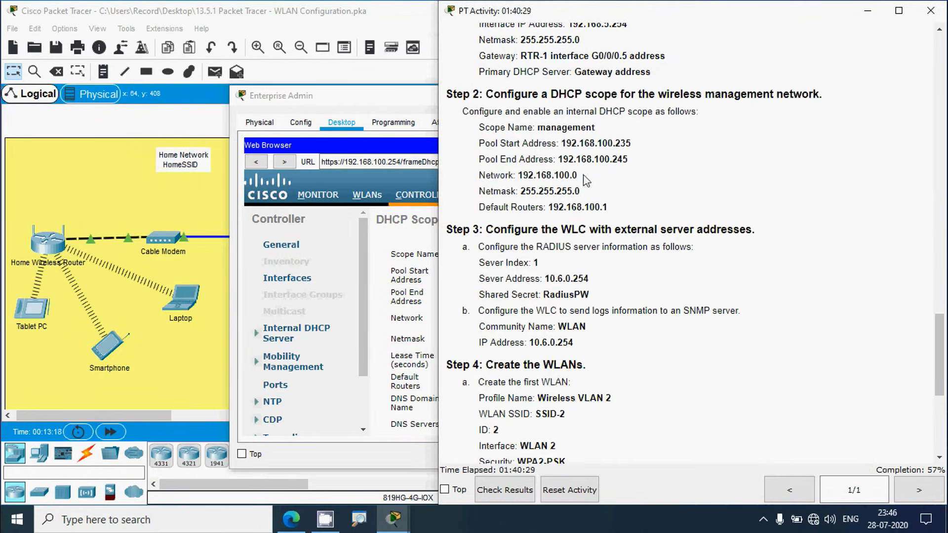
{"action": "left_click_drag", "start_coordinate": [518, 176], "coordinate": [578, 175]}
{"action": "key", "text": "ctrl+c"}
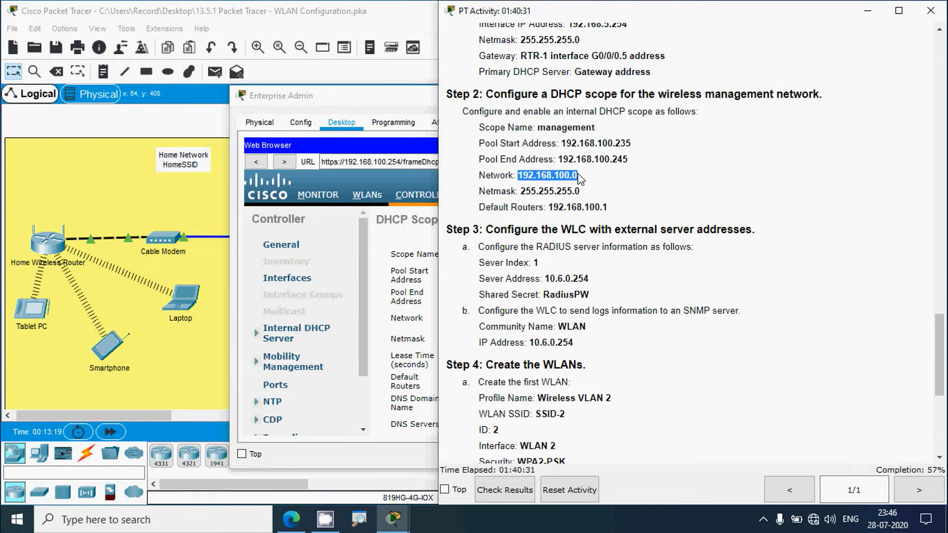
{"action": "left_click", "coordinate": [350, 96]}
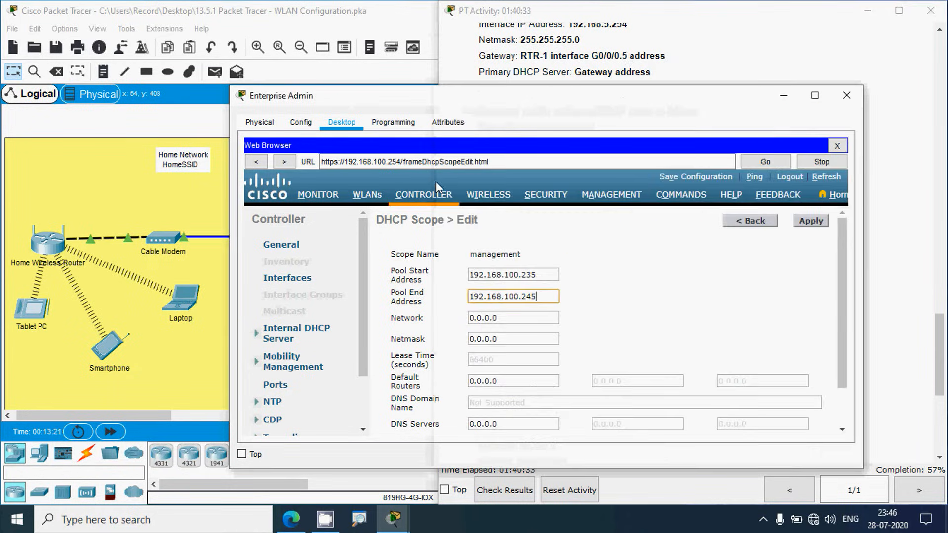
{"action": "triple_click", "coordinate": [493, 326]}
{"action": "key", "text": "ctrl+v"}
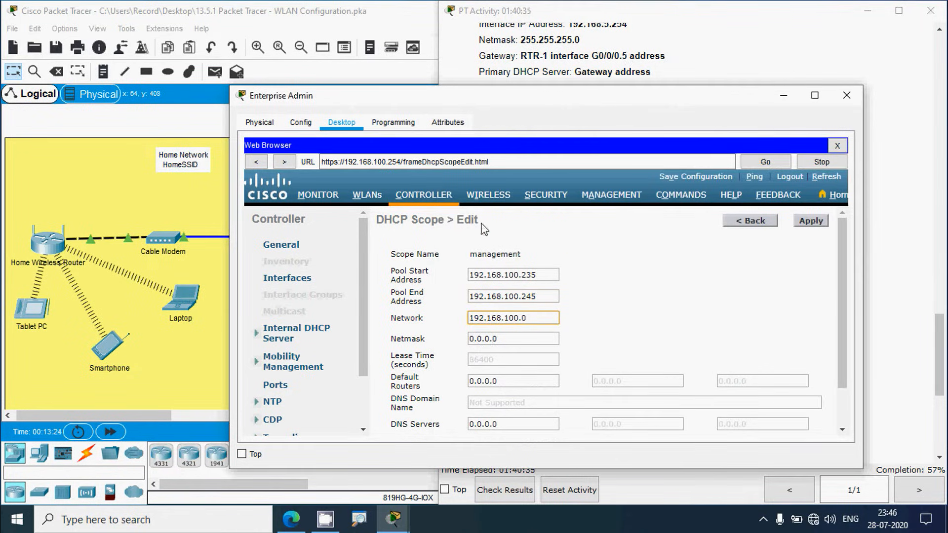
{"action": "left_click", "coordinate": [536, 64]}
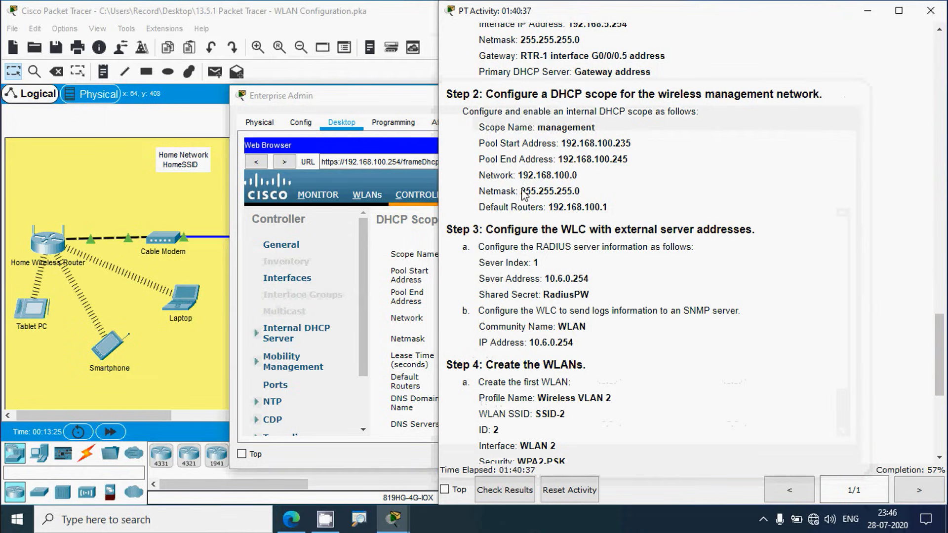
{"action": "left_click_drag", "start_coordinate": [525, 195], "coordinate": [586, 196]}
{"action": "key", "text": "ctrl+c"}
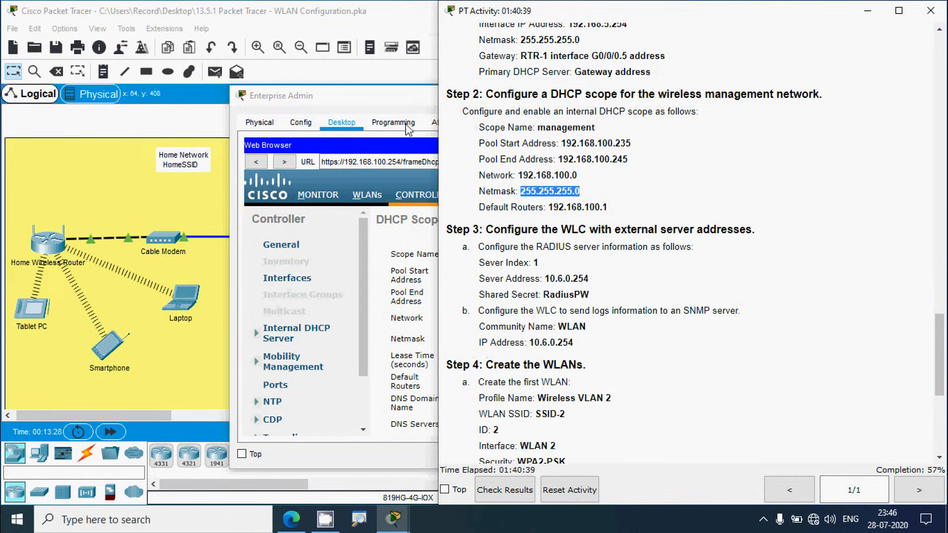
{"action": "left_click", "coordinate": [386, 101]}
{"action": "left_click", "coordinate": [509, 340]}
{"action": "key", "text": "ctrl+a"}
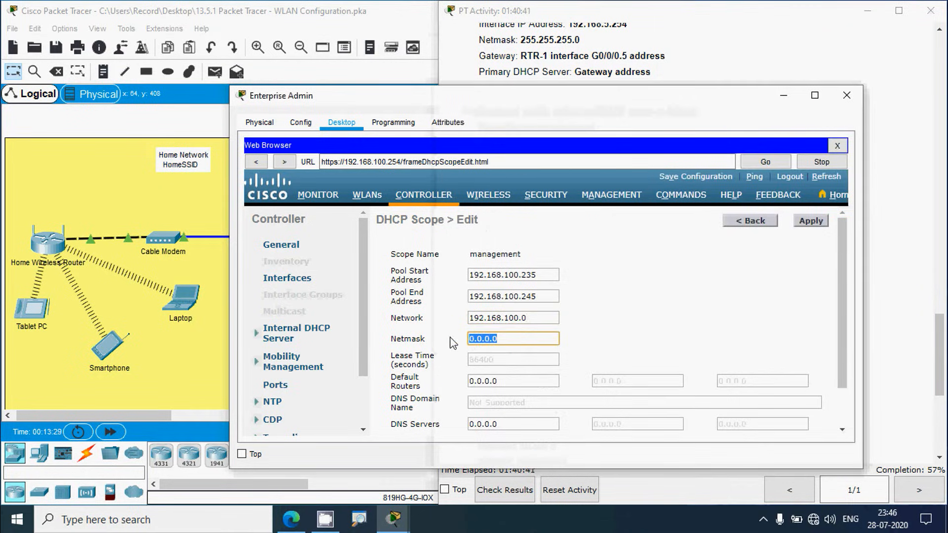
{"action": "key", "text": "ctrl+v"}
Step: Set default router 192.168.100.1 and apply the management scope
{"action": "left_click", "coordinate": [592, 77]}
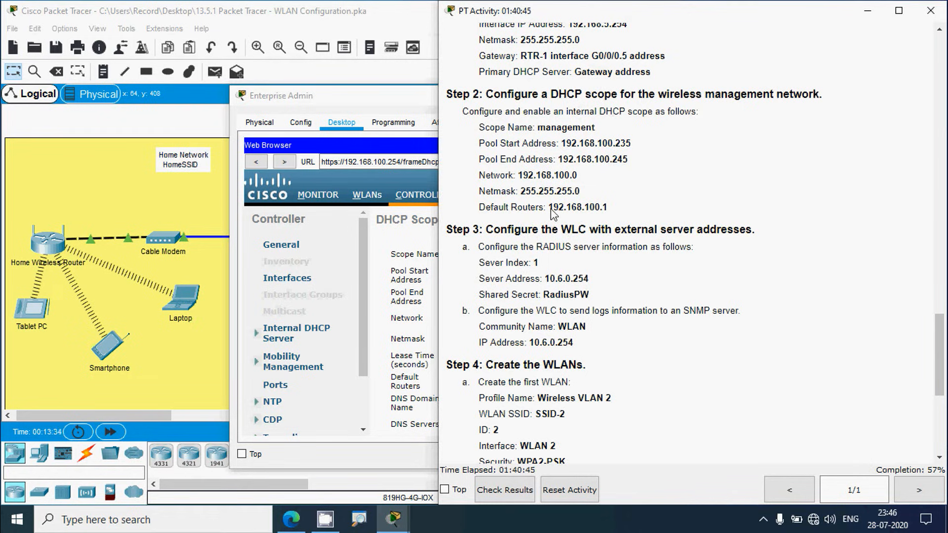
{"action": "left_click_drag", "start_coordinate": [551, 209], "coordinate": [612, 211]}
{"action": "key", "text": "ctrl+c"}
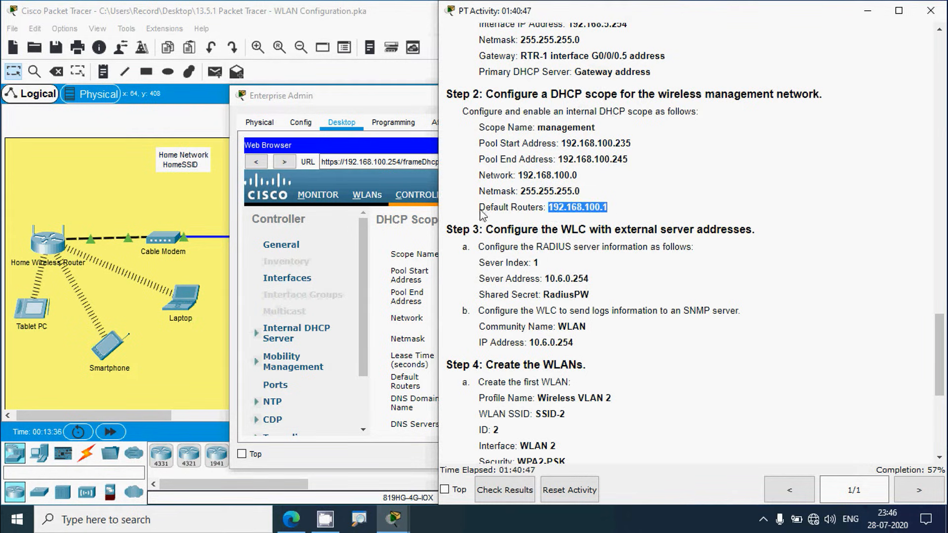
{"action": "left_click", "coordinate": [385, 109]}
{"action": "scroll", "coordinate": [442, 353], "scroll_direction": "down", "scroll_amount": 1}
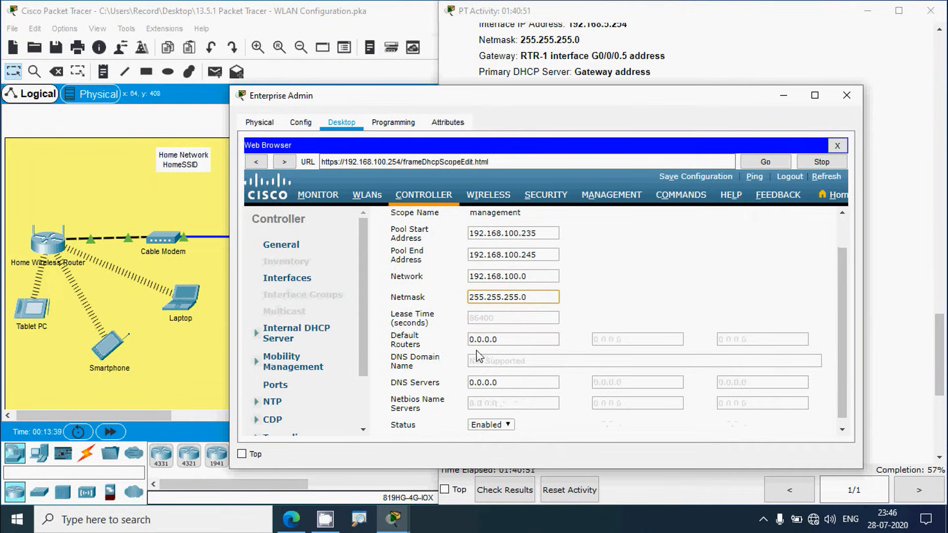
{"action": "left_click_drag", "start_coordinate": [509, 341], "coordinate": [460, 343]}
{"action": "key", "text": "ctrl+v"}
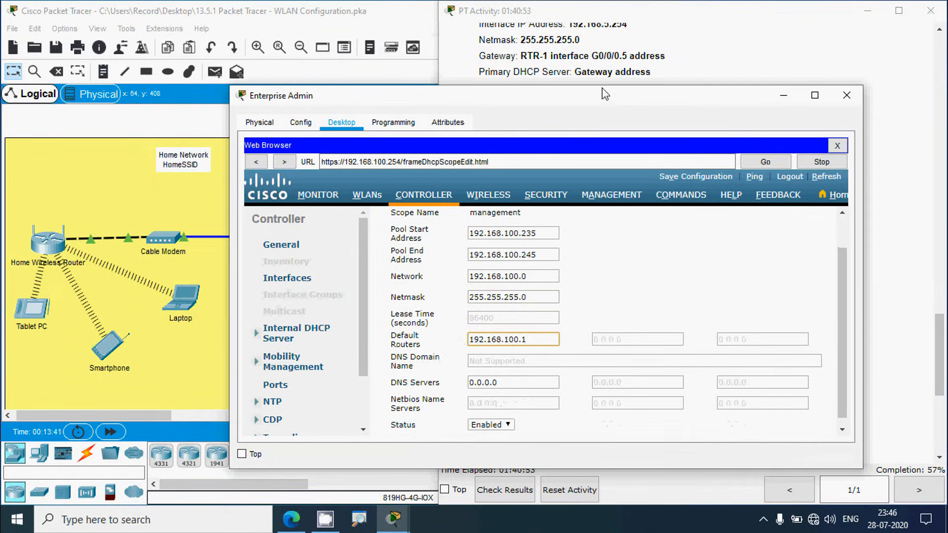
{"action": "left_click", "coordinate": [606, 74]}
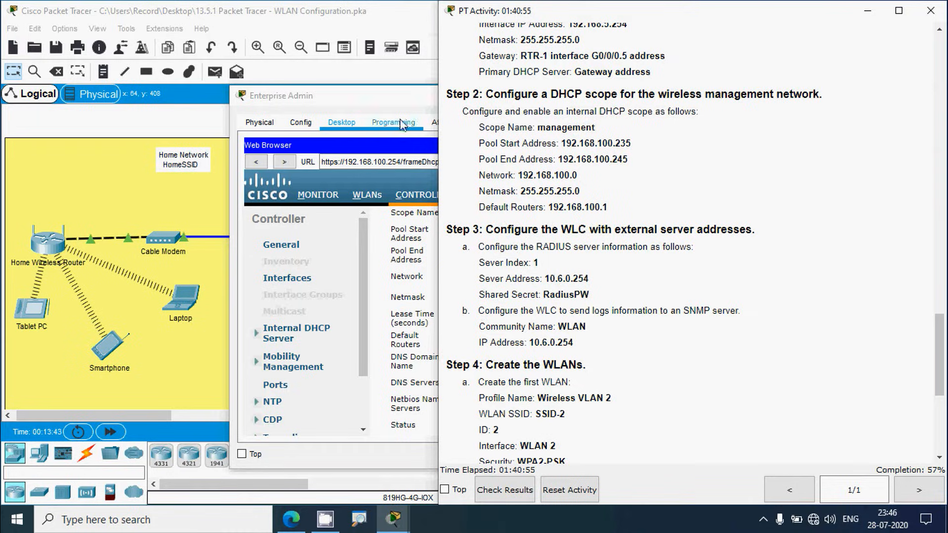
{"action": "left_click", "coordinate": [398, 100]}
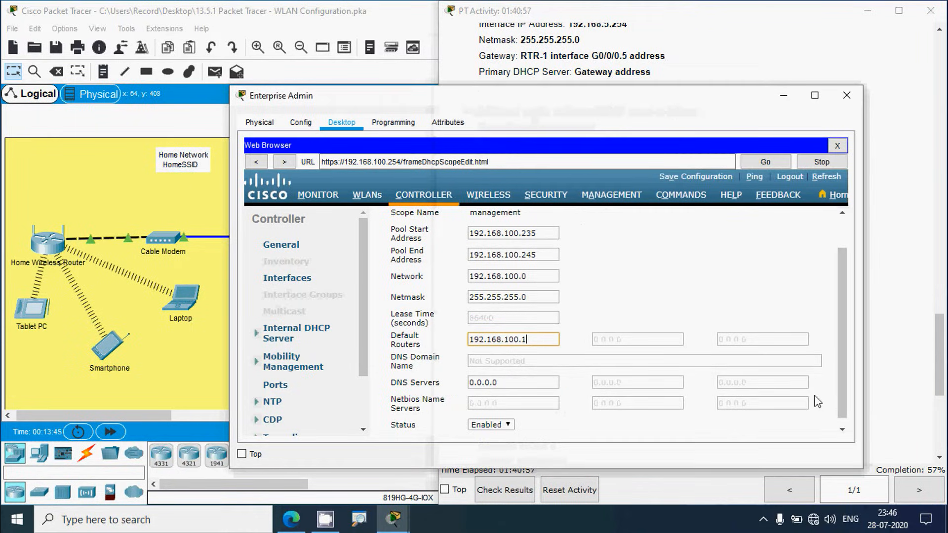
{"action": "left_click_drag", "start_coordinate": [837, 376], "coordinate": [847, 336]}
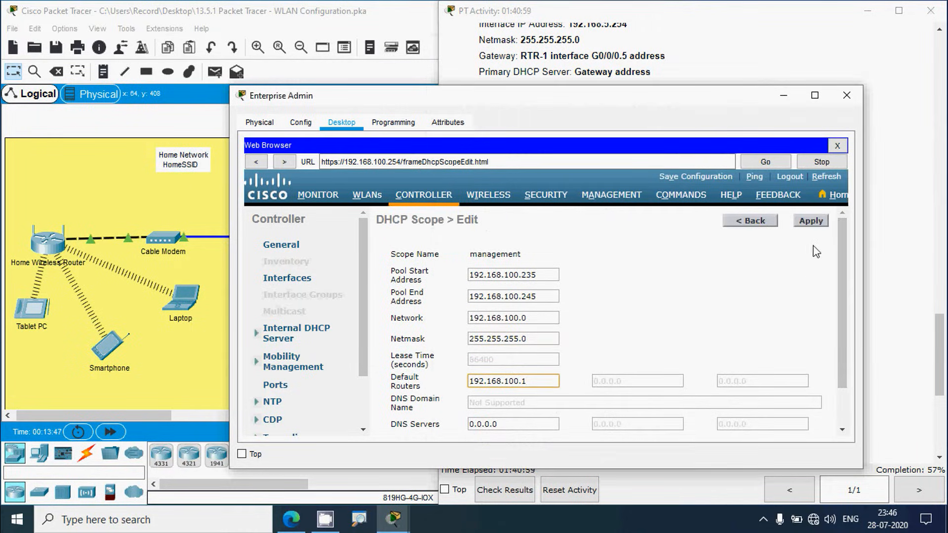
{"action": "left_click", "coordinate": [811, 222]}
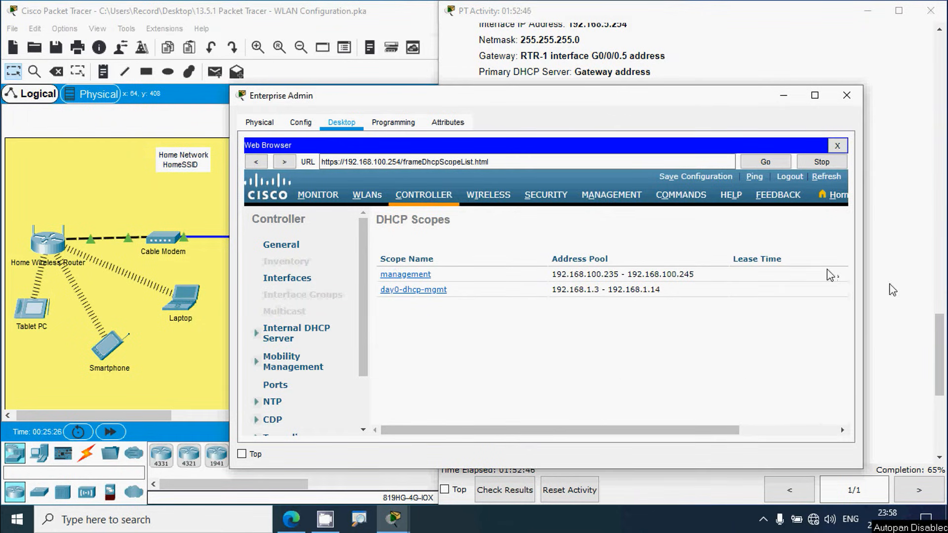
Step: Review Step 3's RADIUS server and shared secret details, then open the Security RADIUS Authentication page
{"action": "left_click", "coordinate": [891, 287]}
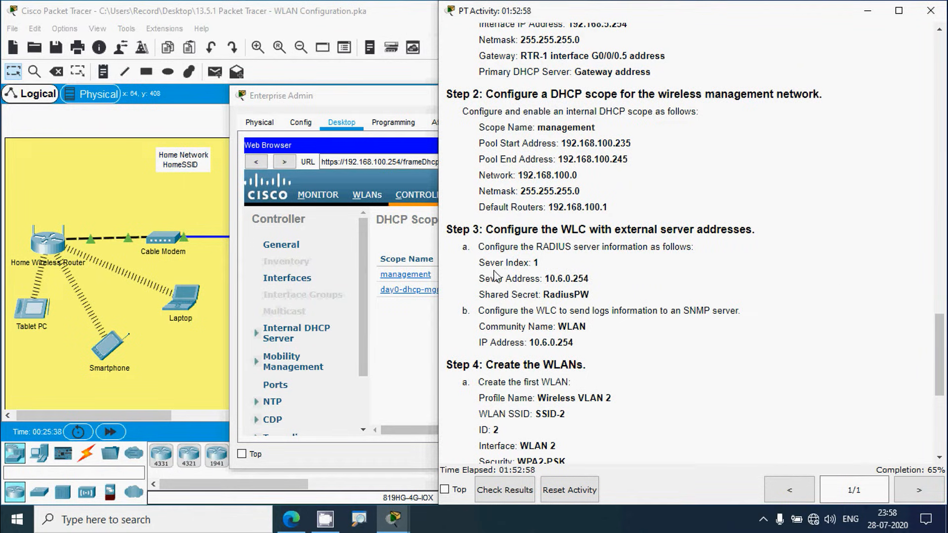
{"action": "left_click_drag", "start_coordinate": [500, 279], "coordinate": [551, 280]}
{"action": "left_click_drag", "start_coordinate": [484, 295], "coordinate": [540, 308]}
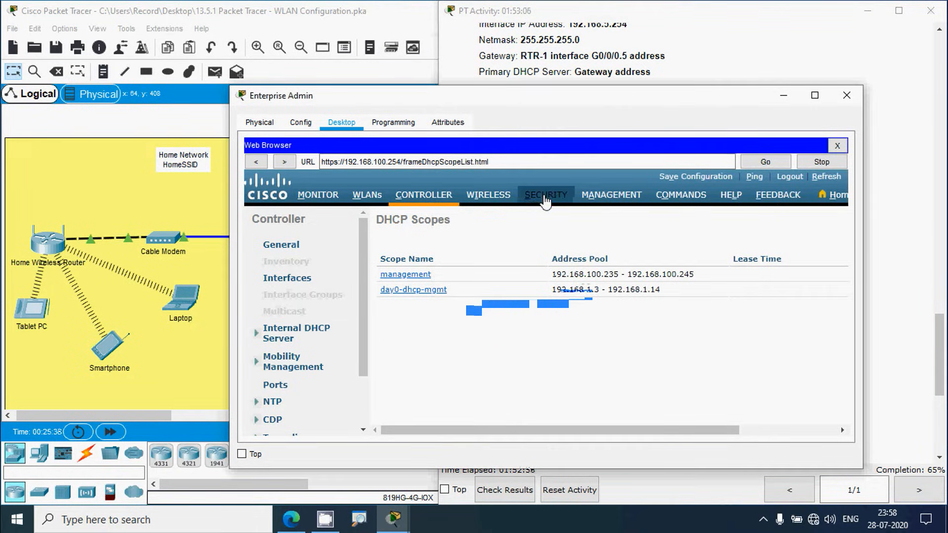
{"action": "left_click", "coordinate": [543, 200]}
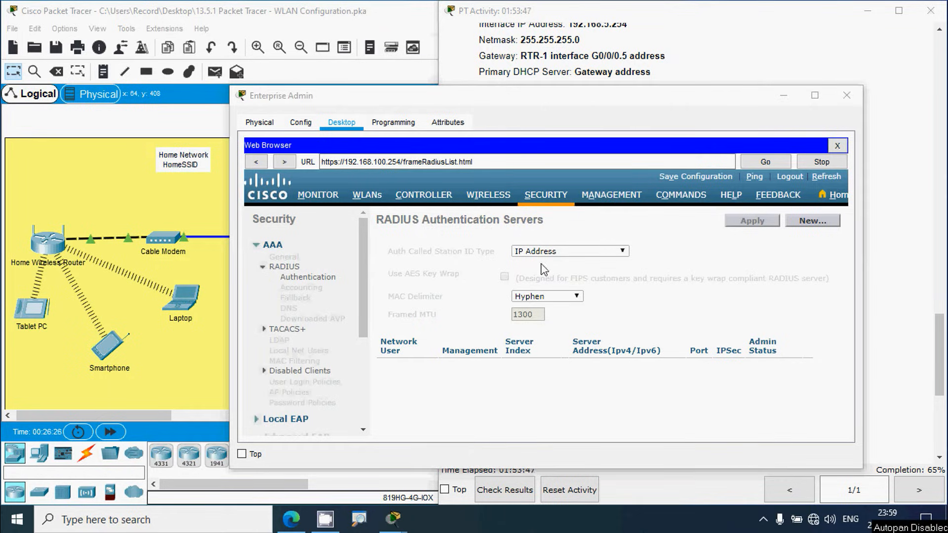
Step: Start a new RADIUS authentication server with server IP 10.6.0.254
{"action": "left_click", "coordinate": [891, 303]}
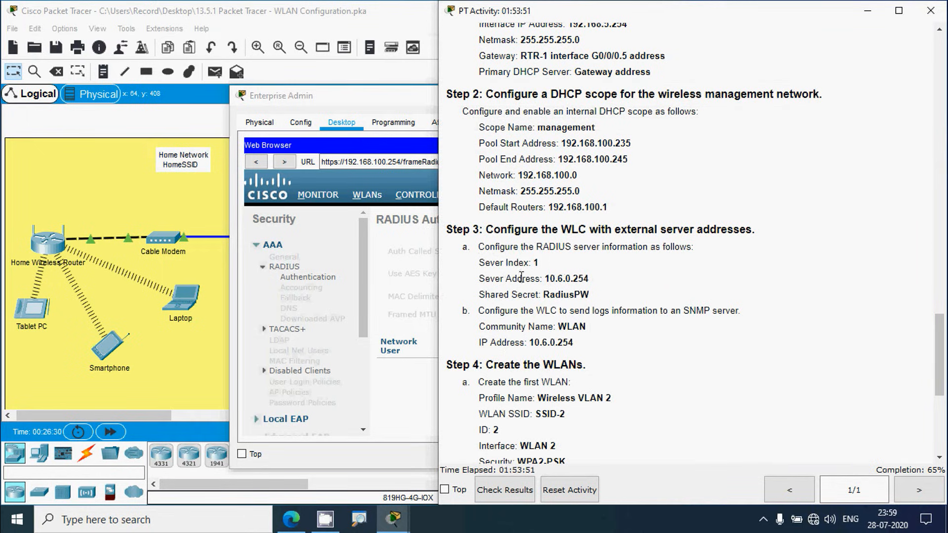
{"action": "left_click", "coordinate": [350, 99]}
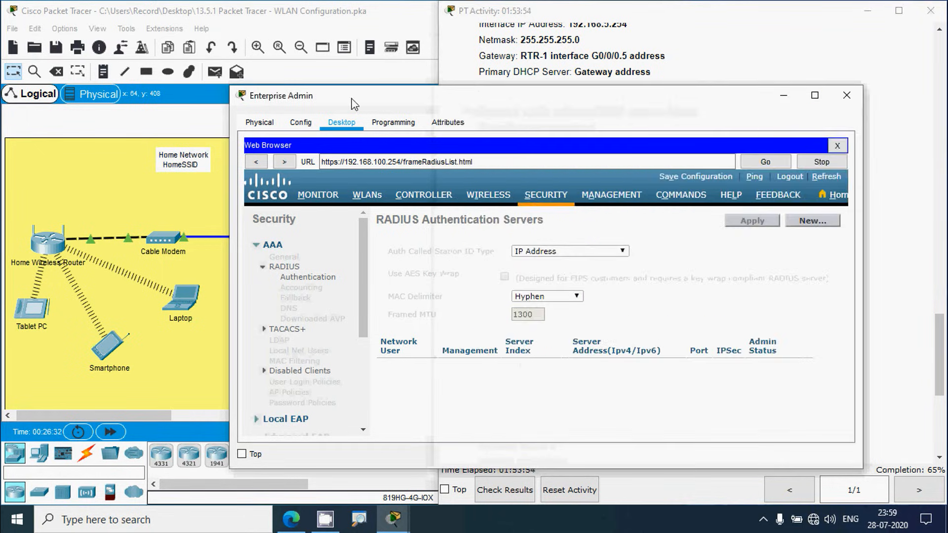
{"action": "left_click", "coordinate": [805, 229]}
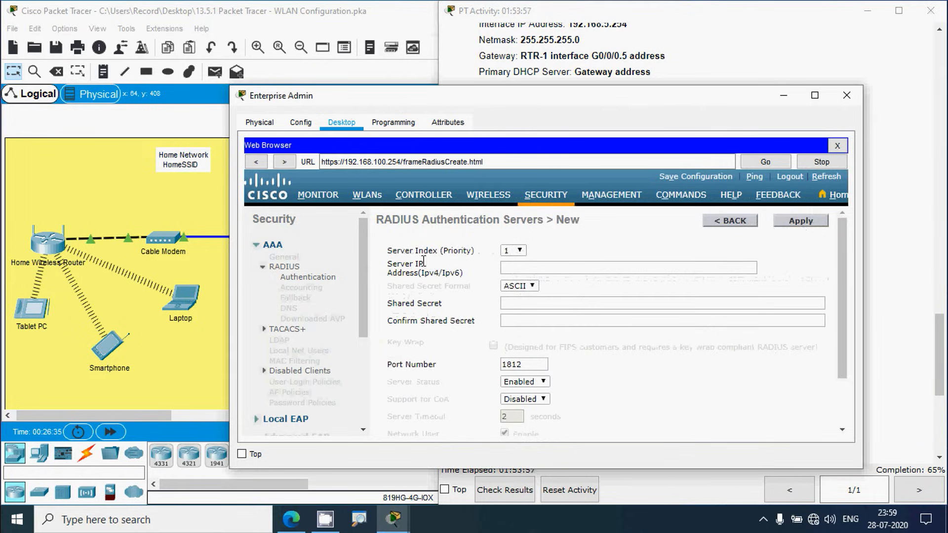
{"action": "left_click", "coordinate": [884, 296]}
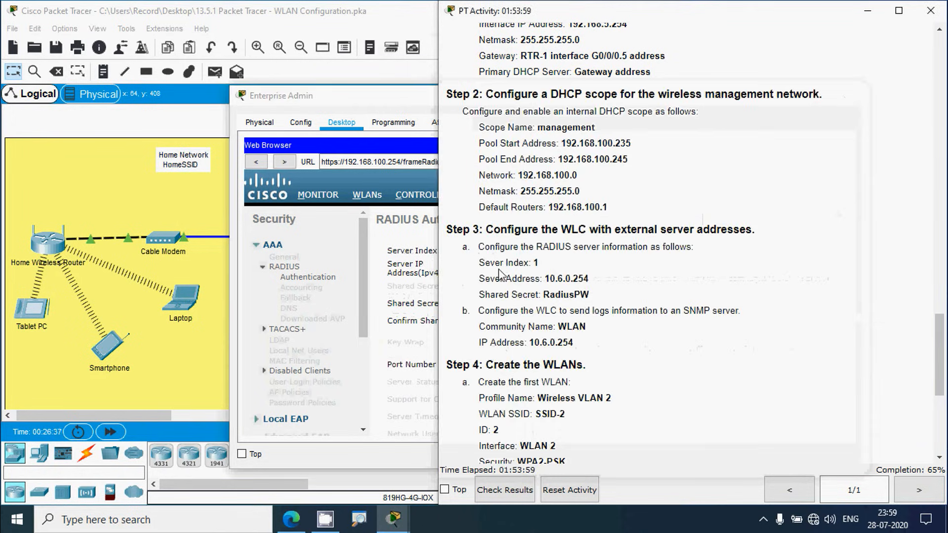
{"action": "left_click_drag", "start_coordinate": [495, 262], "coordinate": [597, 288]}
{"action": "key", "text": "ctrl+c"}
{"action": "left_click", "coordinate": [401, 153]}
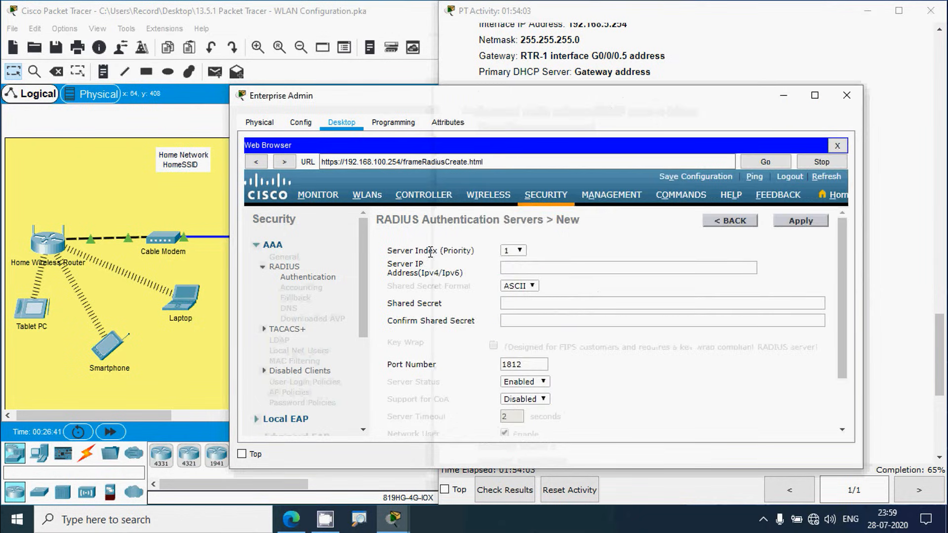
{"action": "left_click", "coordinate": [508, 268]}
{"action": "key", "text": "ctrl+v"}
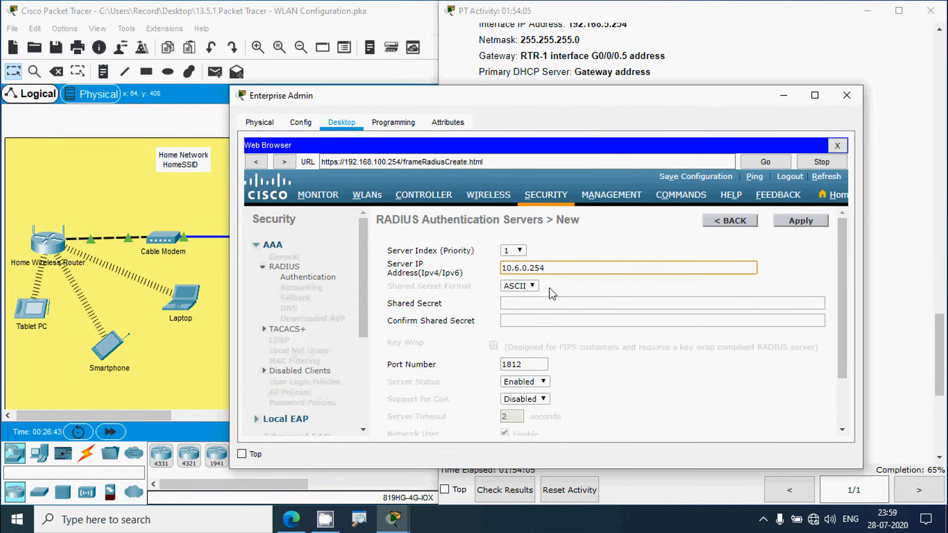
Step: Consult the network topology window, then return to the RADIUS server form
{"action": "left_click", "coordinate": [889, 311]}
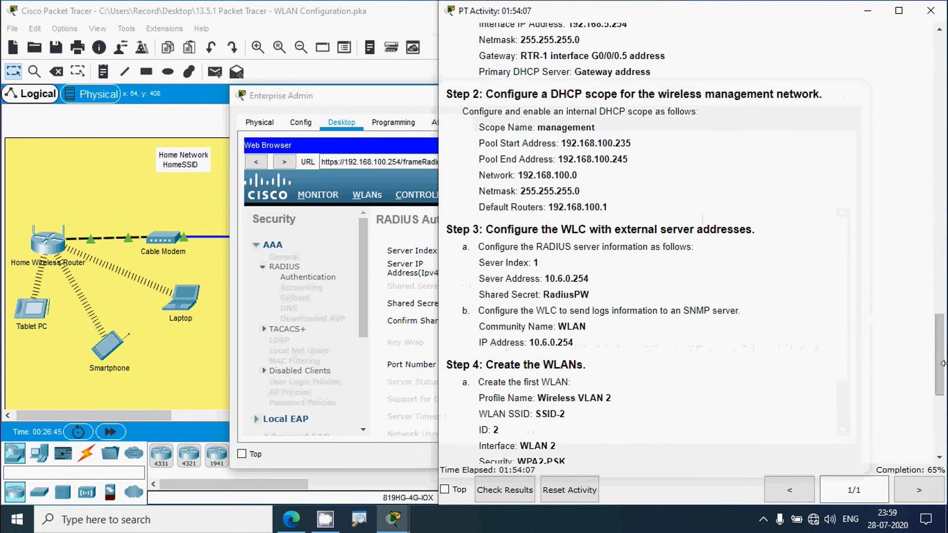
{"action": "left_click_drag", "start_coordinate": [942, 369], "coordinate": [946, 114]}
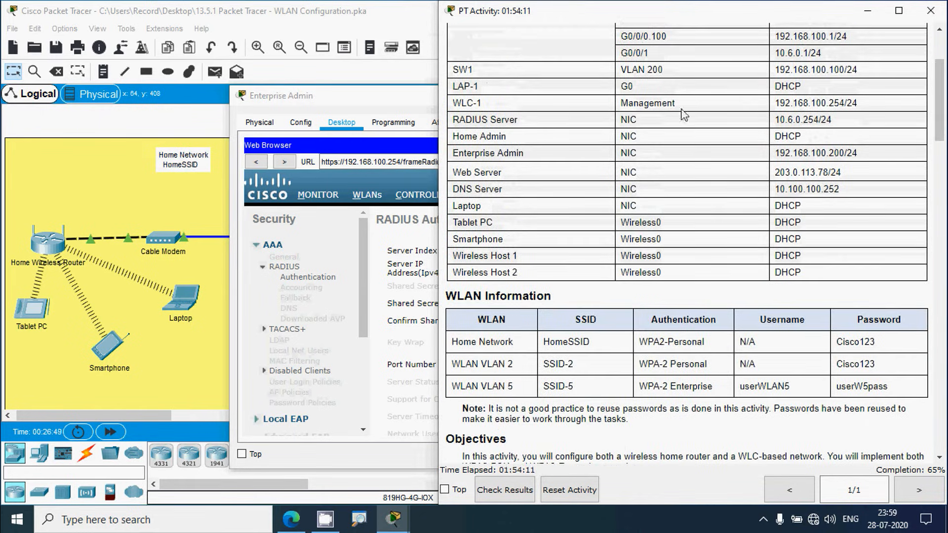
{"action": "left_click_drag", "start_coordinate": [774, 120], "coordinate": [818, 120]}
{"action": "left_click_drag", "start_coordinate": [939, 120], "coordinate": [940, 390]}
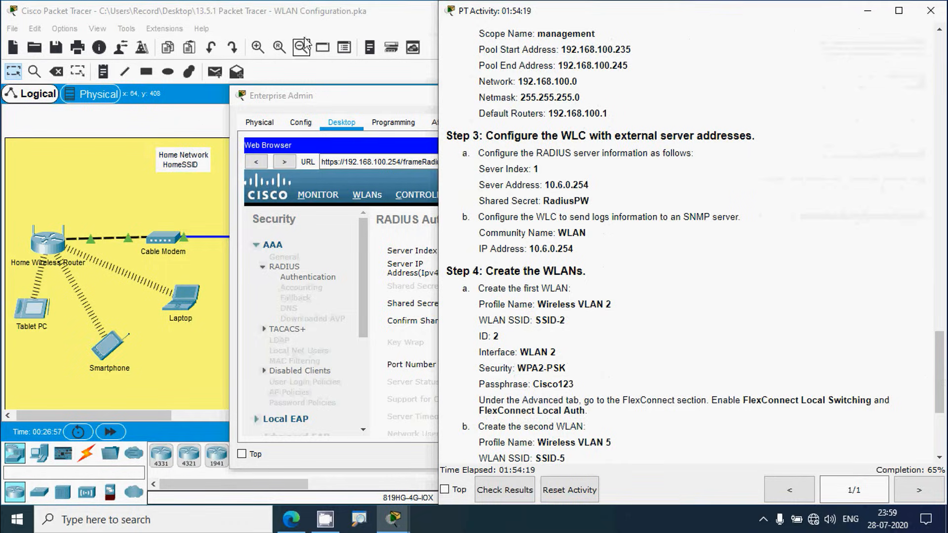
{"action": "left_click", "coordinate": [316, 16]}
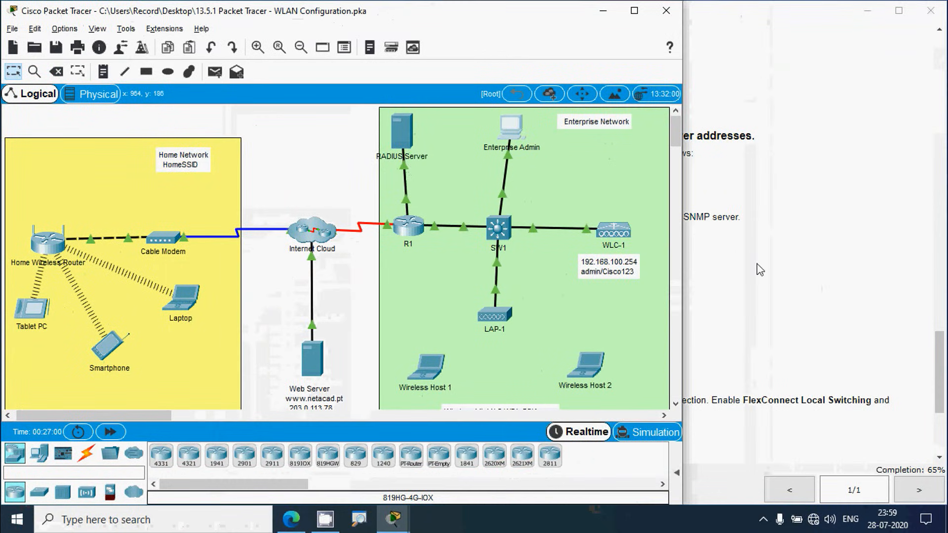
{"action": "left_click", "coordinate": [757, 264]}
{"action": "left_click", "coordinate": [322, 134]}
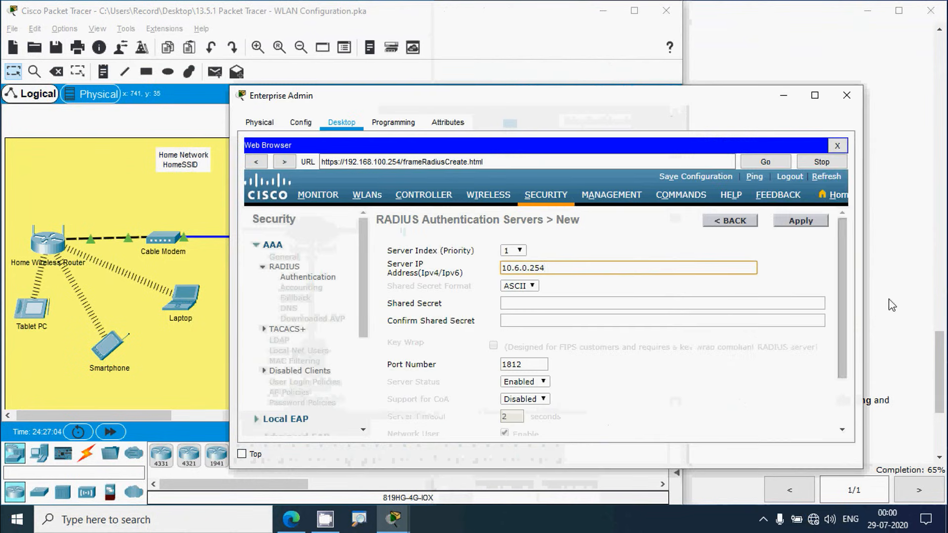
{"action": "left_click", "coordinate": [891, 304]}
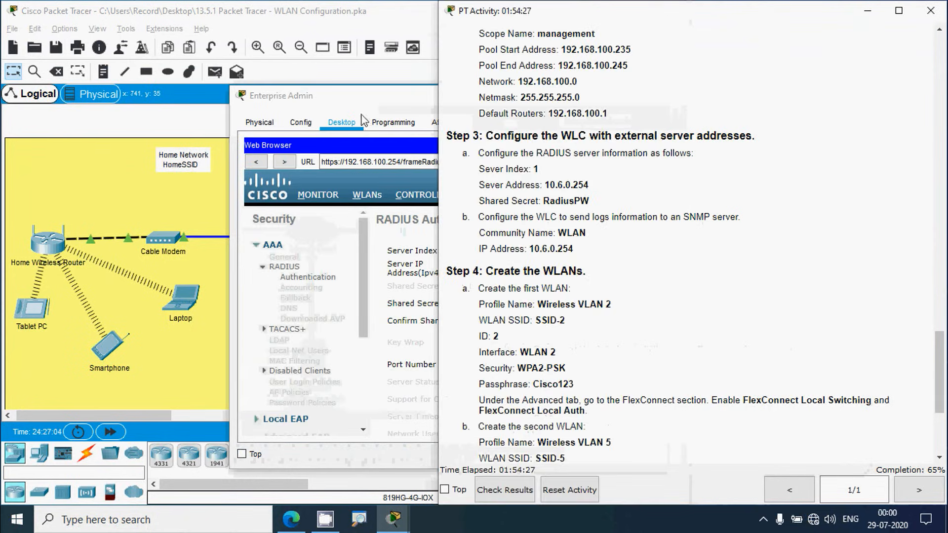
{"action": "left_click", "coordinate": [348, 98]}
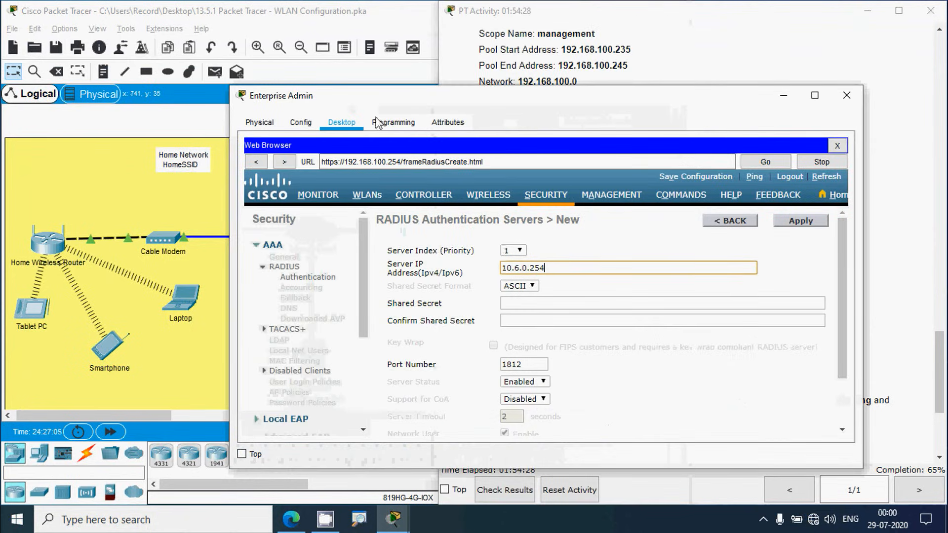
Step: Enter the shared secret in both secret fields and apply the RADIUS server
{"action": "left_click", "coordinate": [860, 269]}
{"action": "scroll", "coordinate": [582, 301], "scroll_direction": "down", "scroll_amount": 1}
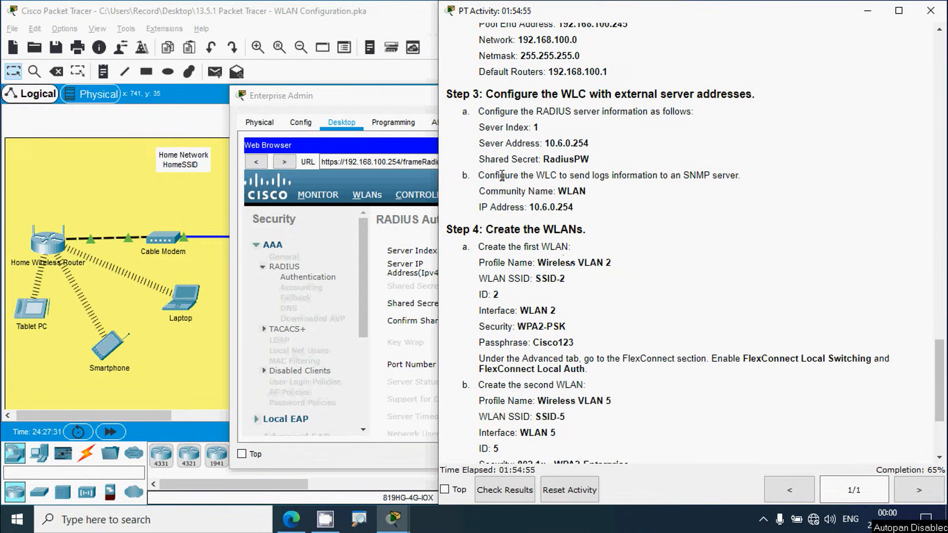
{"action": "left_click_drag", "start_coordinate": [543, 159], "coordinate": [588, 163]}
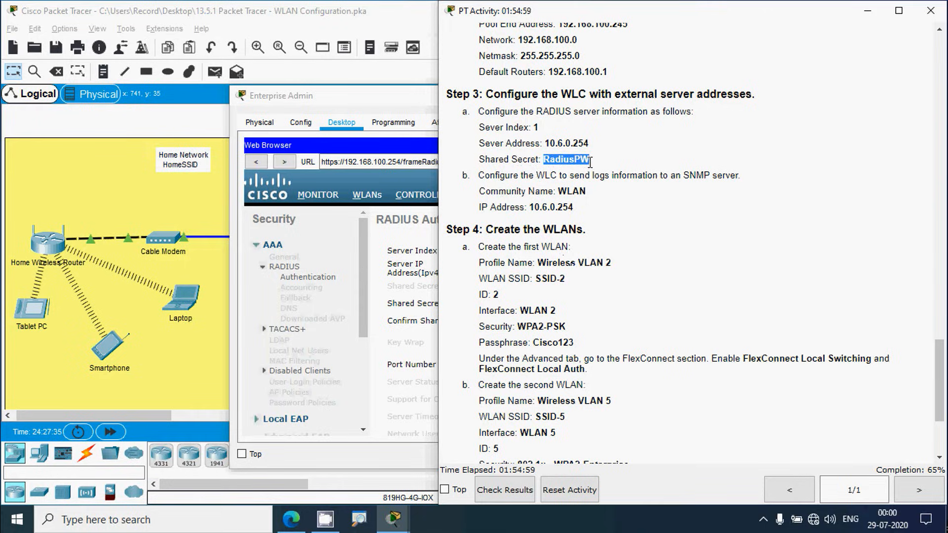
{"action": "left_click", "coordinate": [426, 309]}
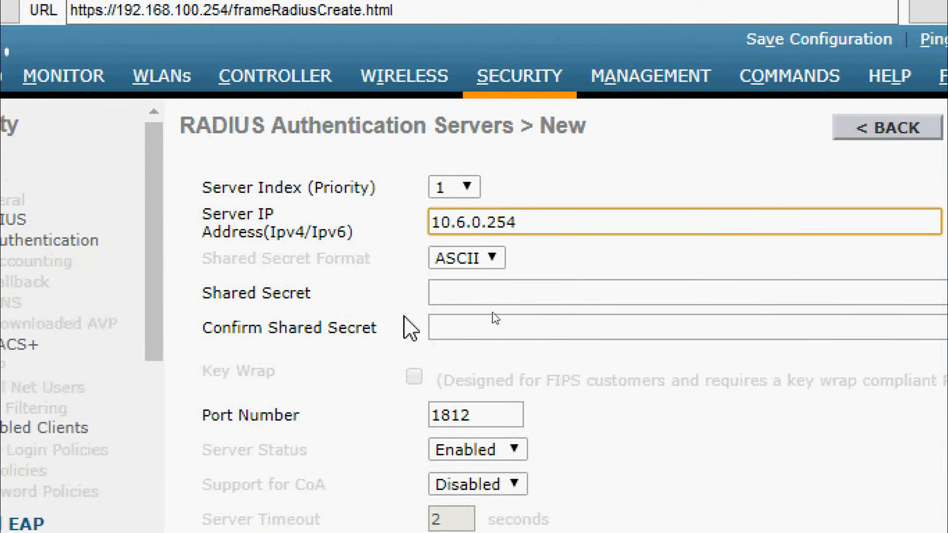
{"action": "left_click", "coordinate": [451, 290]}
{"action": "key", "text": "ctrl+v"}
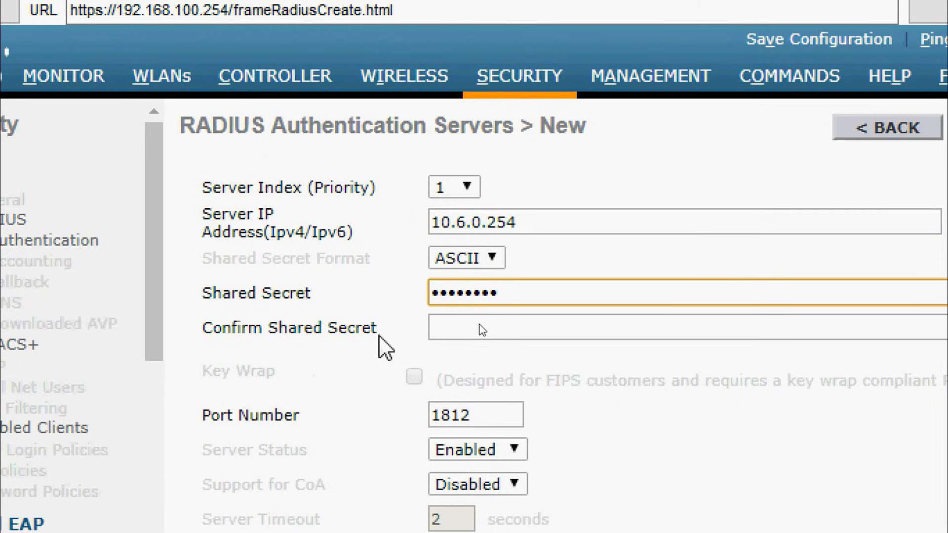
{"action": "left_click", "coordinate": [444, 326]}
{"action": "key", "text": "ctrl+v"}
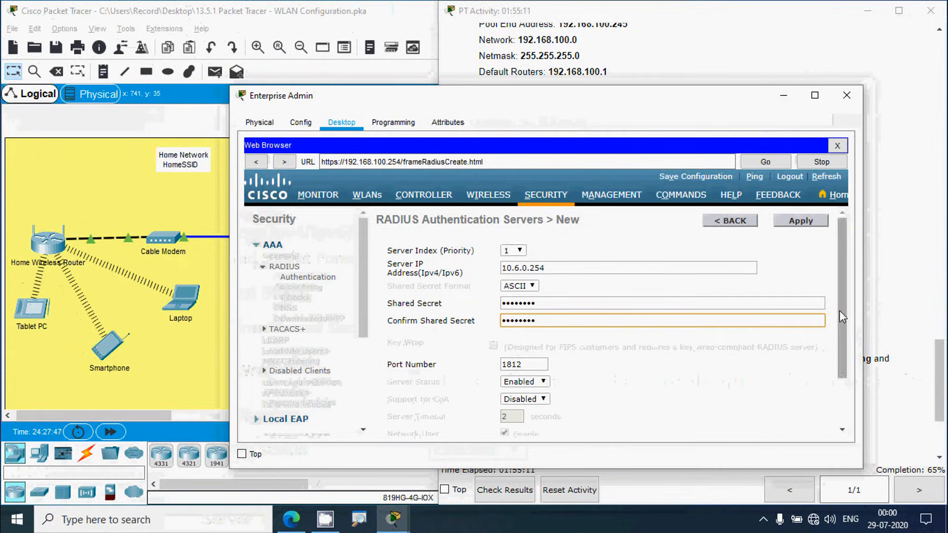
{"action": "left_click", "coordinate": [801, 227]}
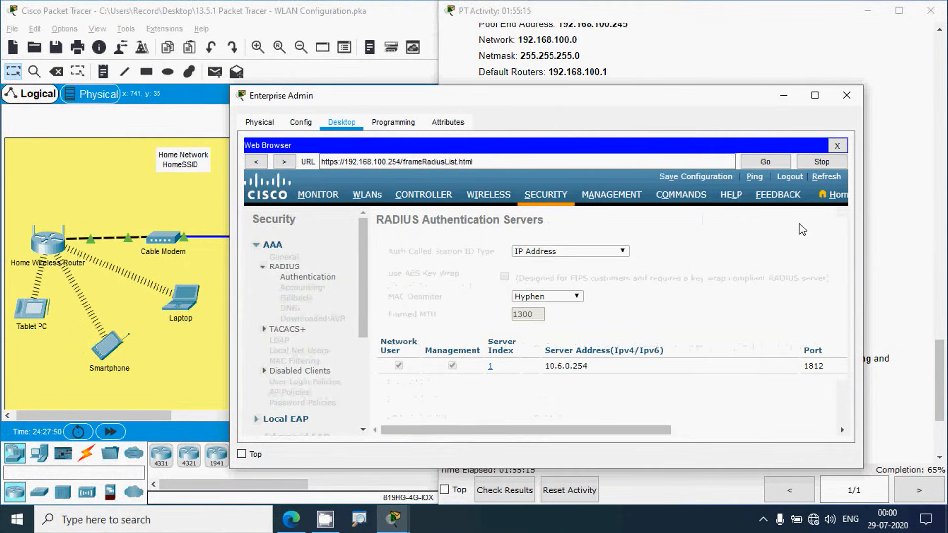
Step: Open Management > SNMP > Trap Receivers on the controller
{"action": "left_click", "coordinate": [879, 290]}
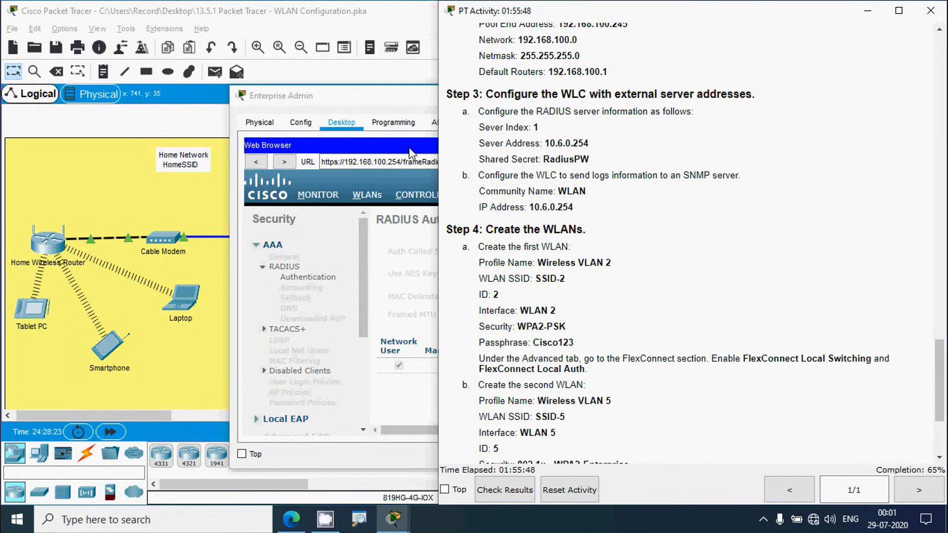
{"action": "left_click", "coordinate": [395, 109]}
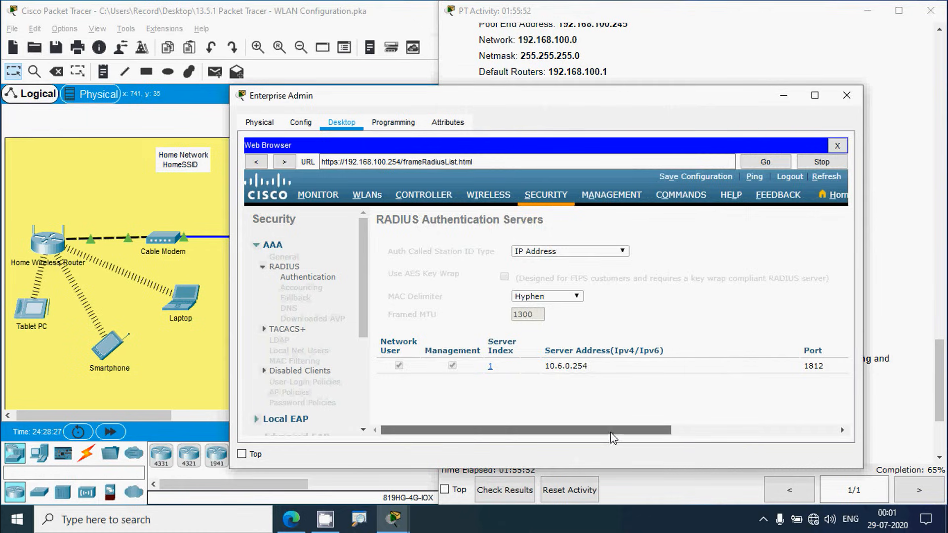
{"action": "left_click_drag", "start_coordinate": [613, 430], "coordinate": [637, 445]}
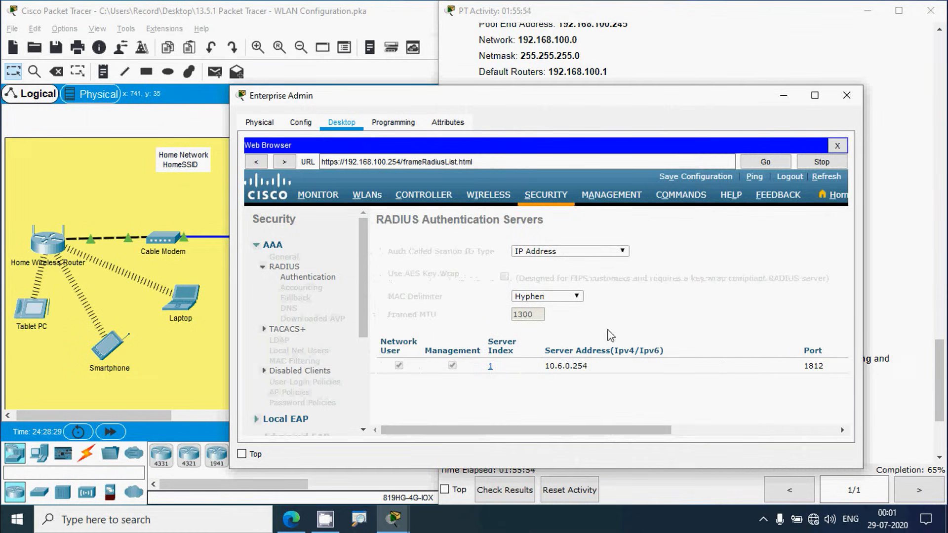
{"action": "left_click", "coordinate": [612, 197]}
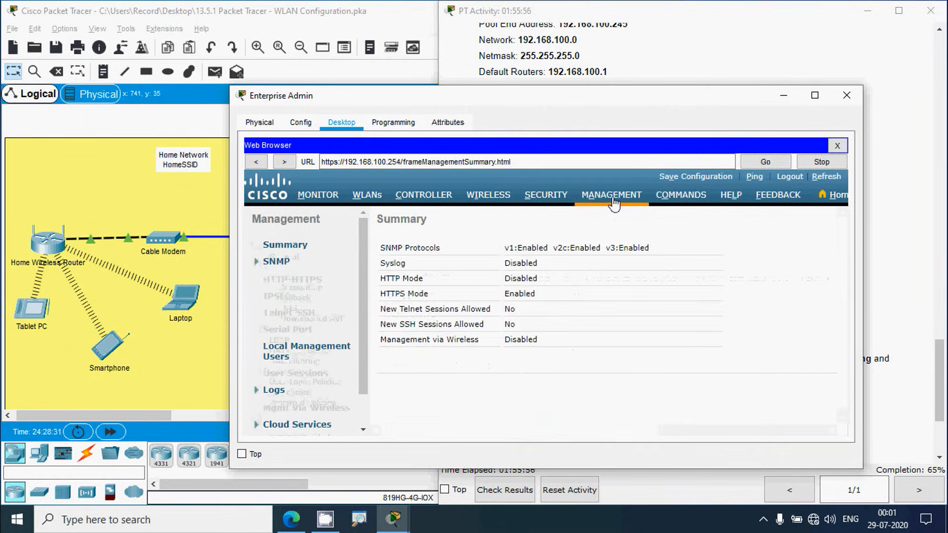
{"action": "left_click", "coordinate": [288, 265]}
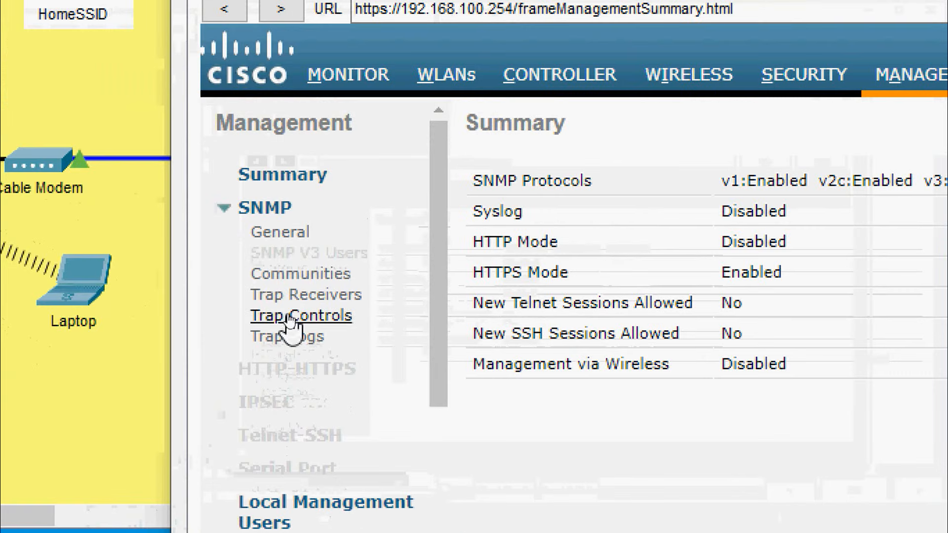
{"action": "left_click", "coordinate": [299, 298]}
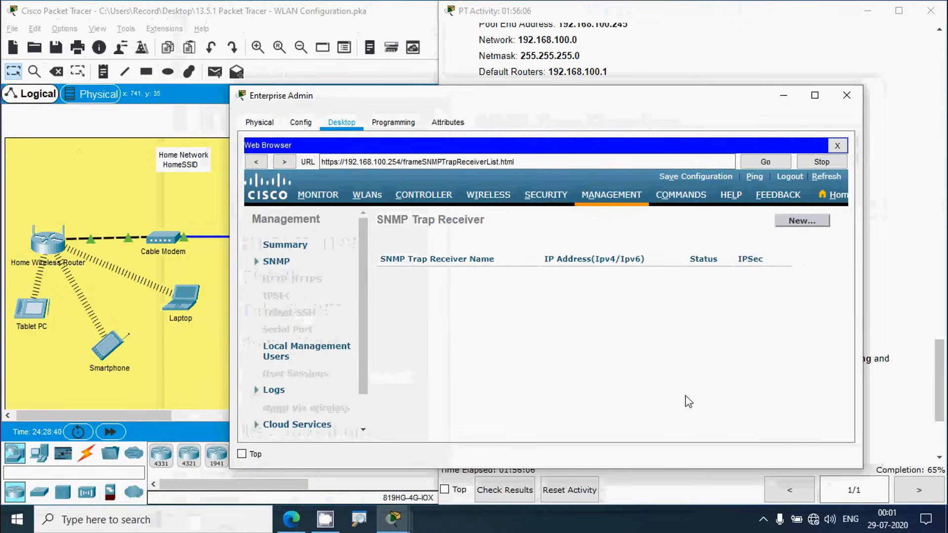
{"action": "left_click", "coordinate": [793, 227]}
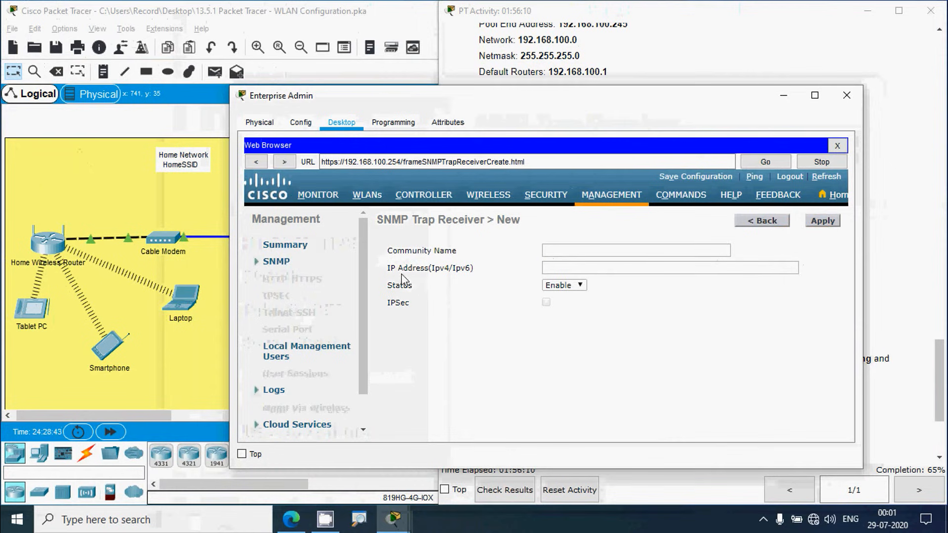
{"action": "left_click", "coordinate": [914, 229]}
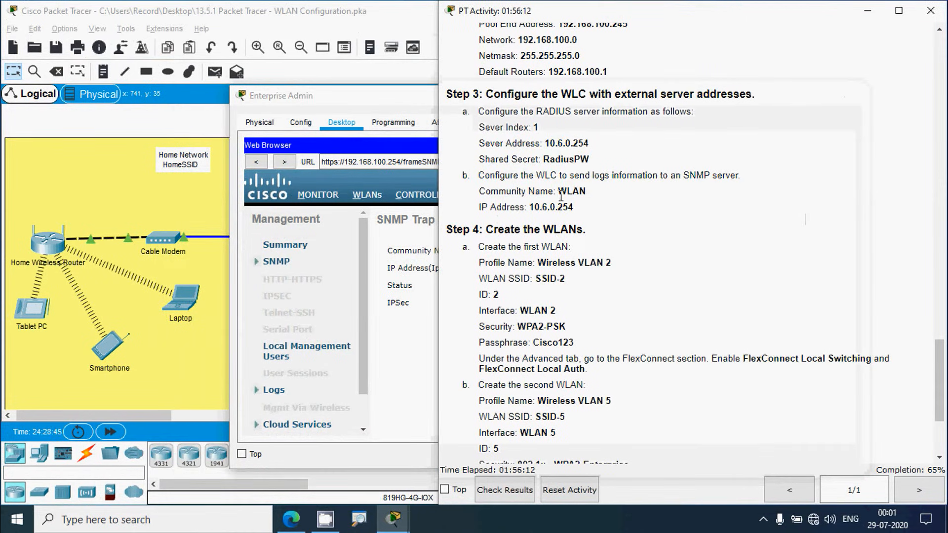
{"action": "left_click_drag", "start_coordinate": [559, 192], "coordinate": [585, 193]}
{"action": "key", "text": "ctrl+c"}
{"action": "left_click", "coordinate": [422, 243]}
{"action": "left_click", "coordinate": [562, 250]}
{"action": "key", "text": "ctrl+v"}
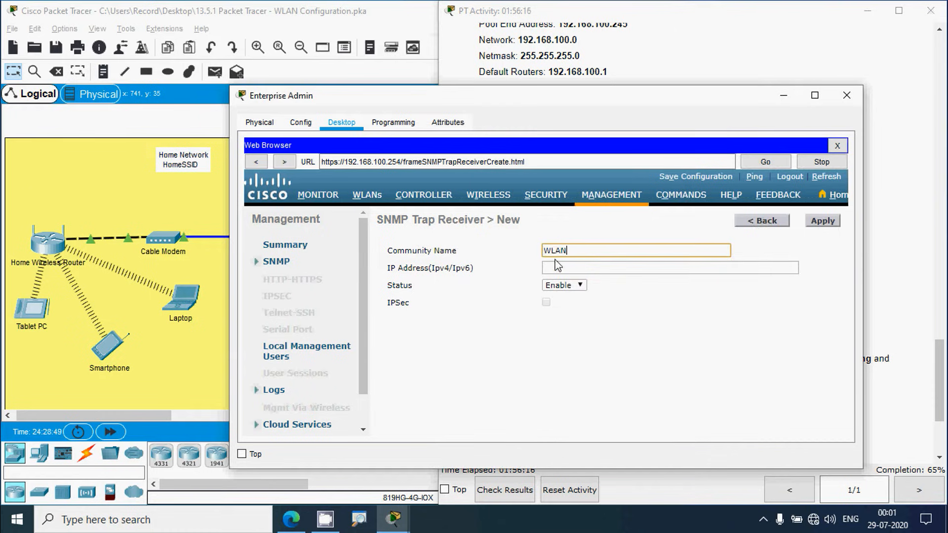
{"action": "left_click", "coordinate": [558, 267]}
{"action": "left_click", "coordinate": [877, 303]}
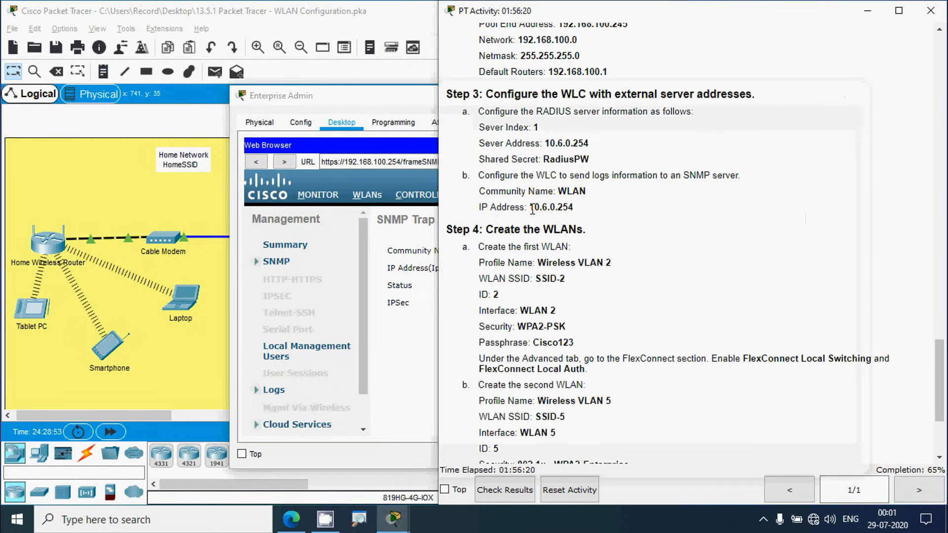
{"action": "left_click_drag", "start_coordinate": [530, 208], "coordinate": [576, 212]}
{"action": "key", "text": "ctrl+c"}
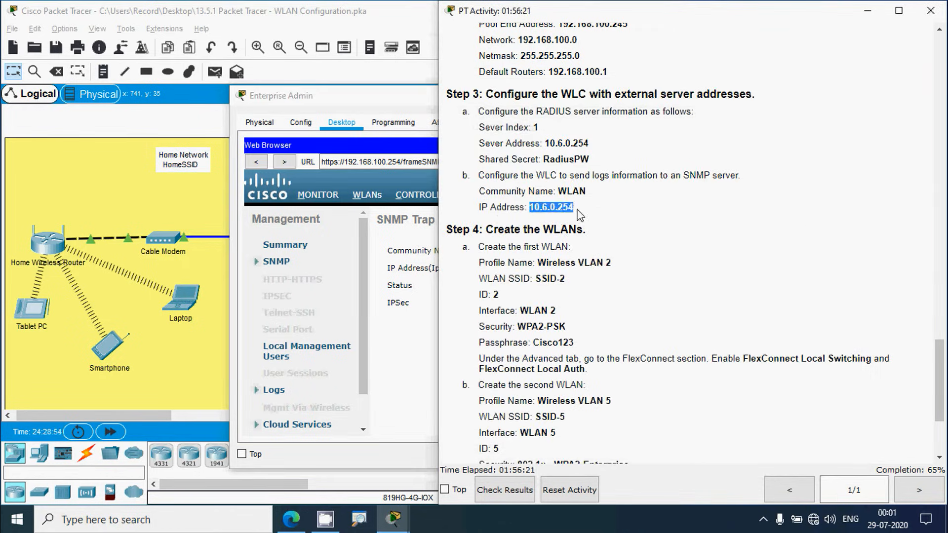
{"action": "left_click", "coordinate": [390, 114]}
{"action": "key", "text": "ctrl+v"}
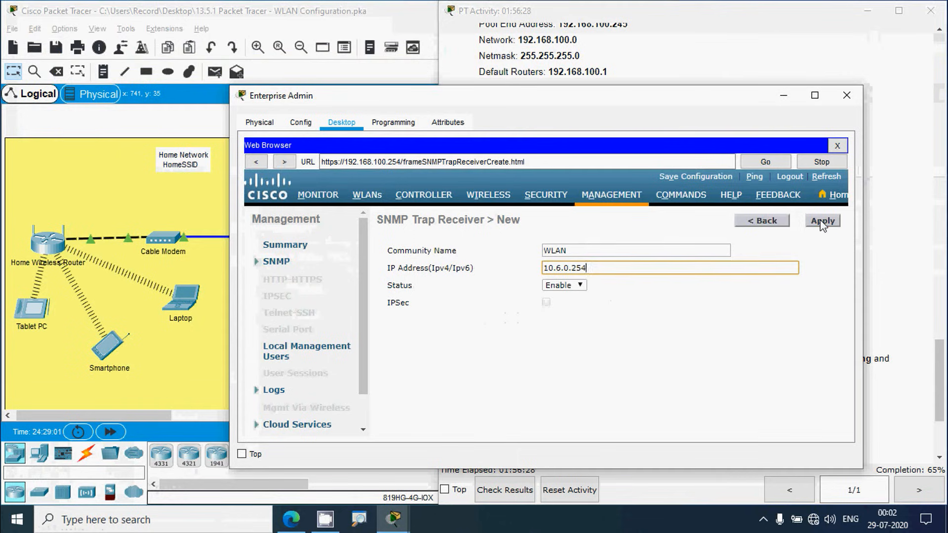
{"action": "left_click", "coordinate": [822, 220]}
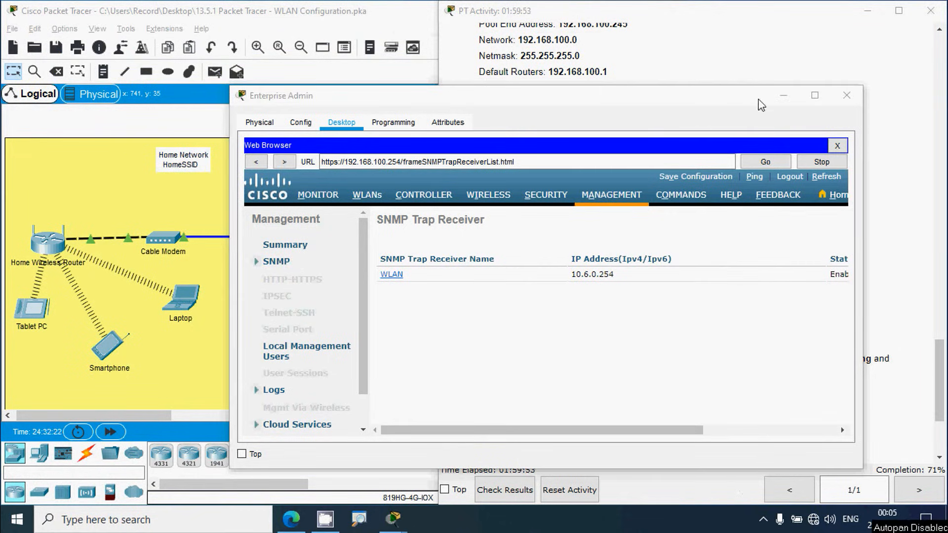
Step: Review the next instructions, then switch the controller GUI to the WLANs page
{"action": "left_click", "coordinate": [734, 67]}
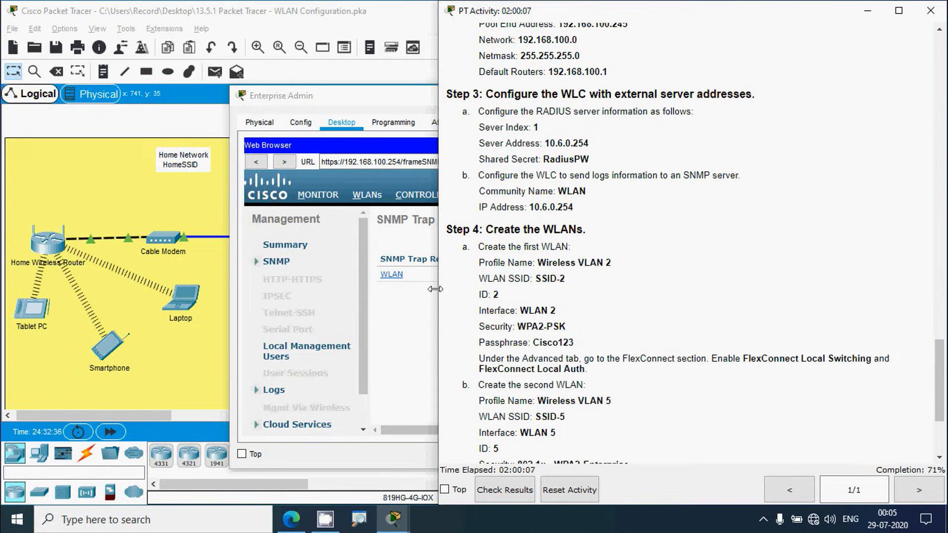
{"action": "left_click", "coordinate": [375, 101]}
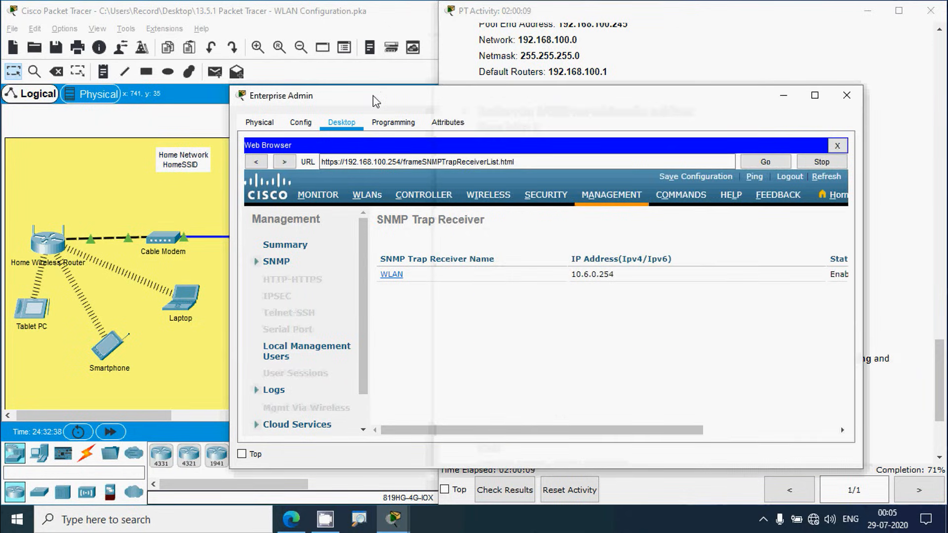
{"action": "left_click", "coordinate": [371, 197]}
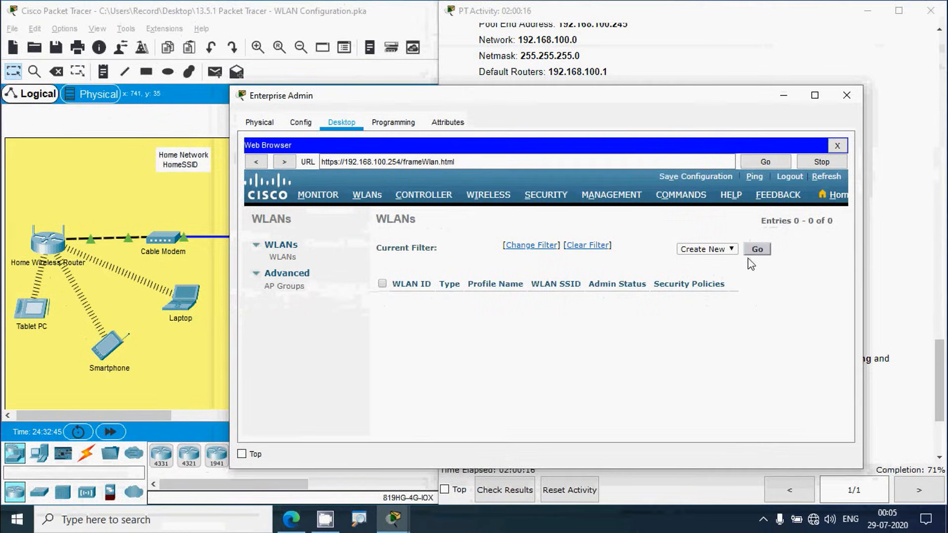
Step: Start a new WLAN with profile name 'Wireless VLAN 2'
{"action": "left_click", "coordinate": [806, 231]}
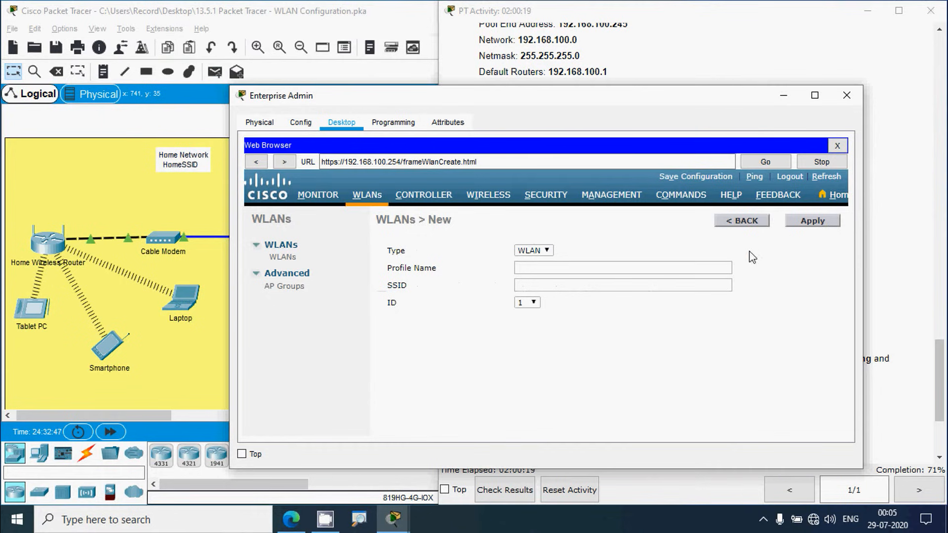
{"action": "left_click", "coordinate": [898, 249]}
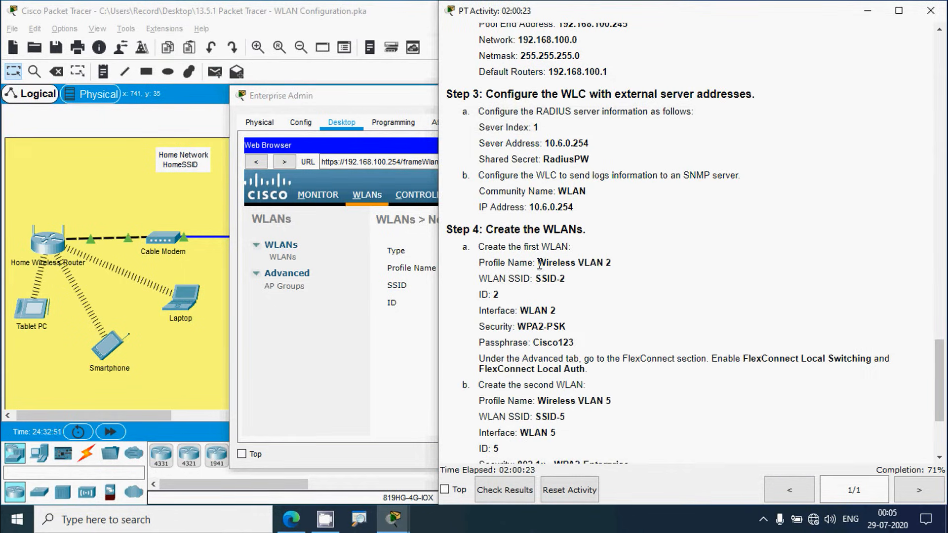
{"action": "left_click_drag", "start_coordinate": [539, 264], "coordinate": [614, 268]}
{"action": "key", "text": "ctrl+c"}
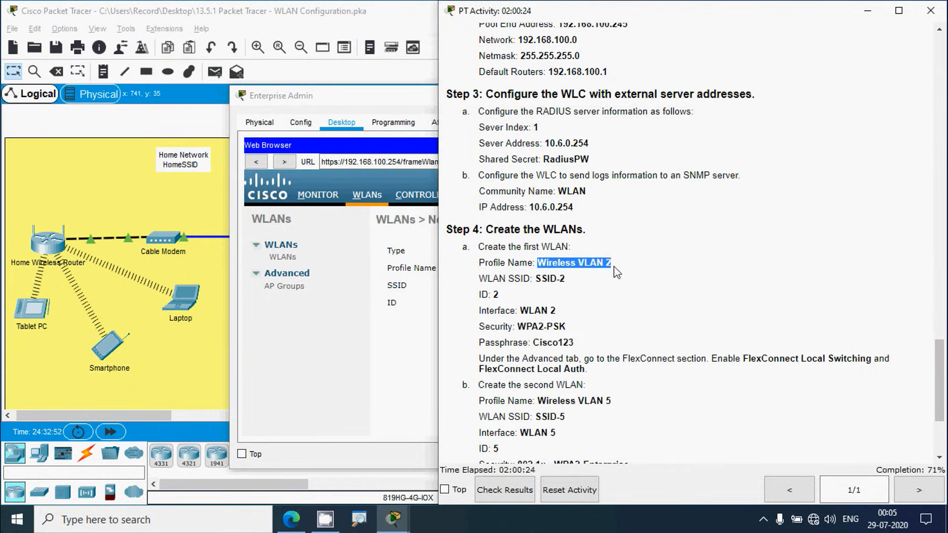
{"action": "left_click", "coordinate": [407, 103]}
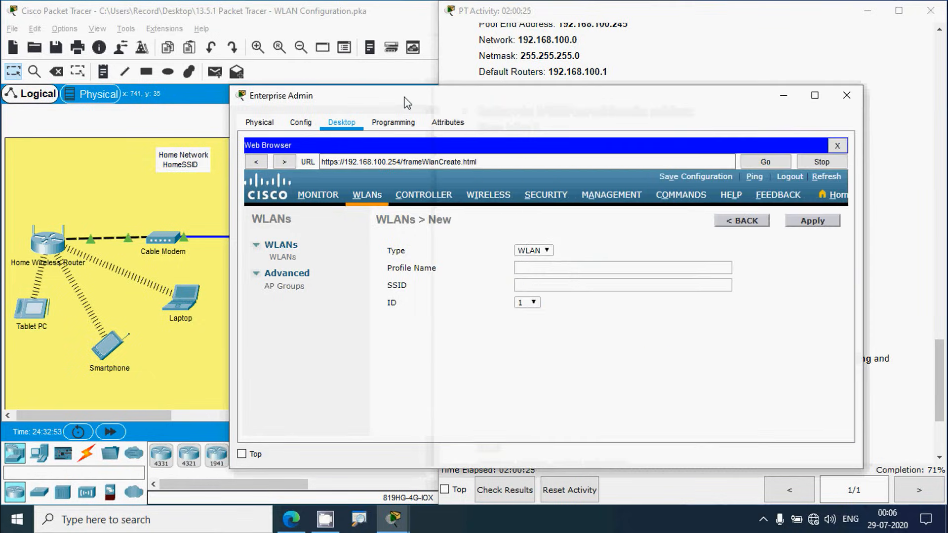
{"action": "left_click", "coordinate": [535, 268]}
{"action": "key", "text": "ctrl+v"}
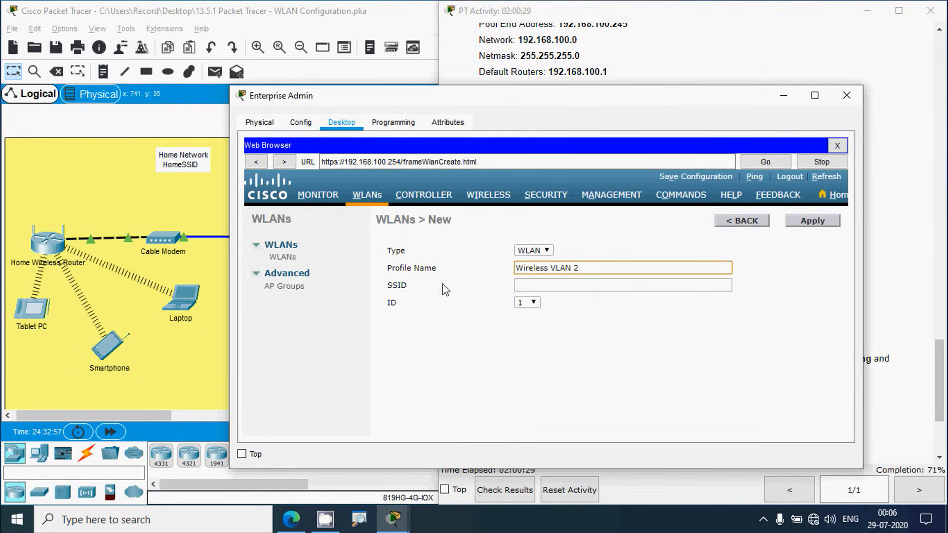
Step: Give it SSID 'SSID-2' and WLAN ID 2, then create it
{"action": "left_click", "coordinate": [549, 69]}
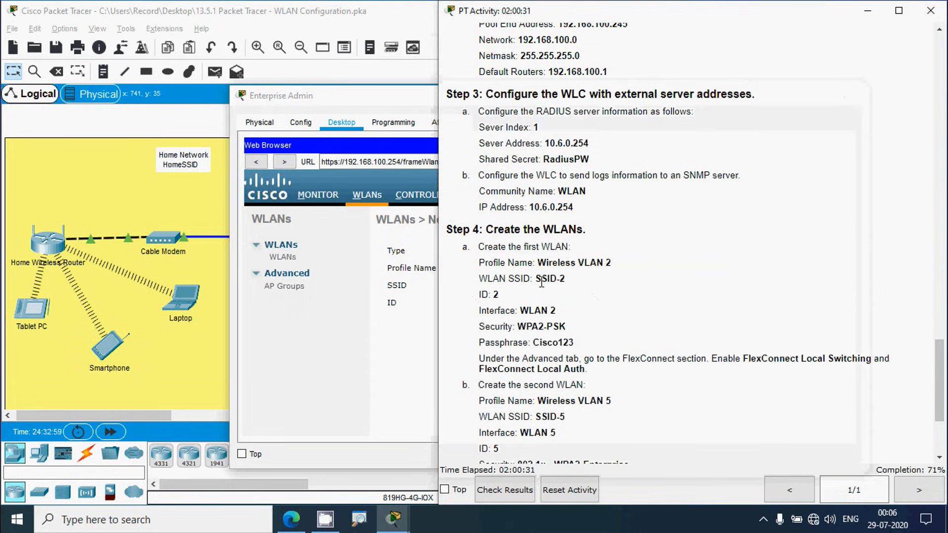
{"action": "left_click_drag", "start_coordinate": [536, 279], "coordinate": [565, 281]}
{"action": "key", "text": "ctrl+c"}
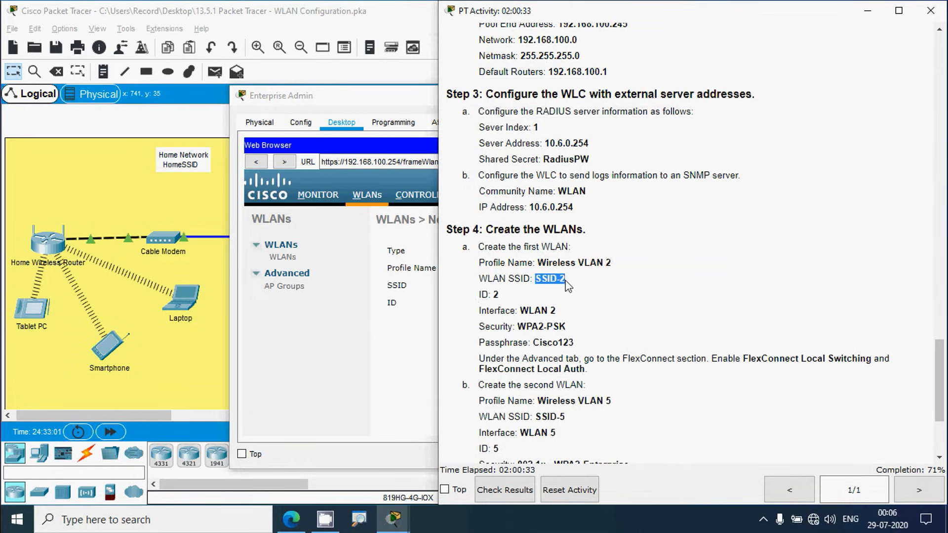
{"action": "left_click", "coordinate": [395, 147]}
{"action": "left_click", "coordinate": [532, 289]}
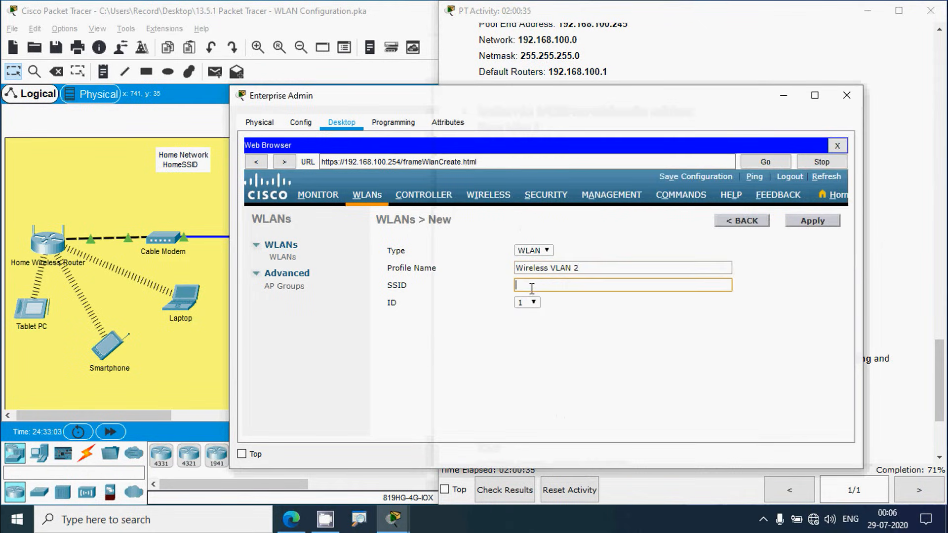
{"action": "key", "text": "ctrl+v"}
{"action": "left_click", "coordinate": [527, 303]}
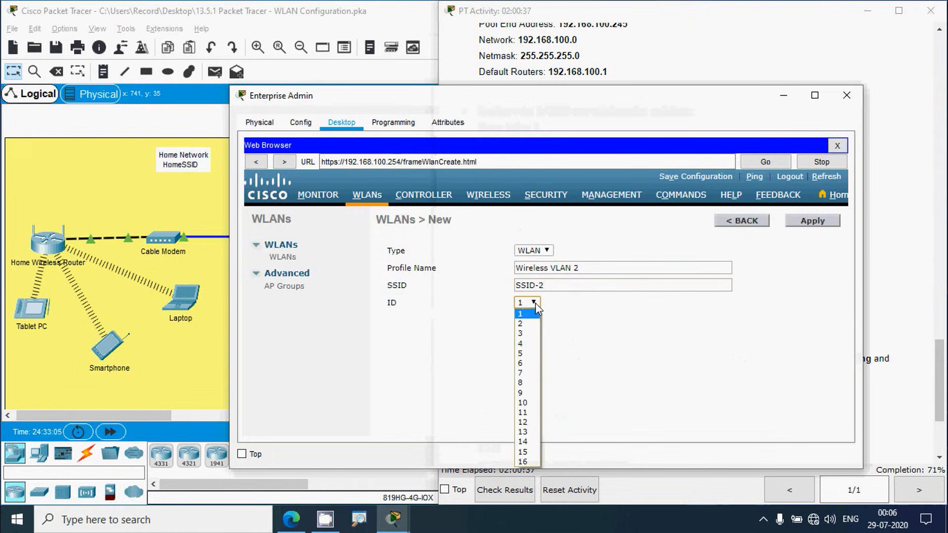
{"action": "left_click", "coordinate": [528, 325]}
{"action": "left_click", "coordinate": [568, 345]}
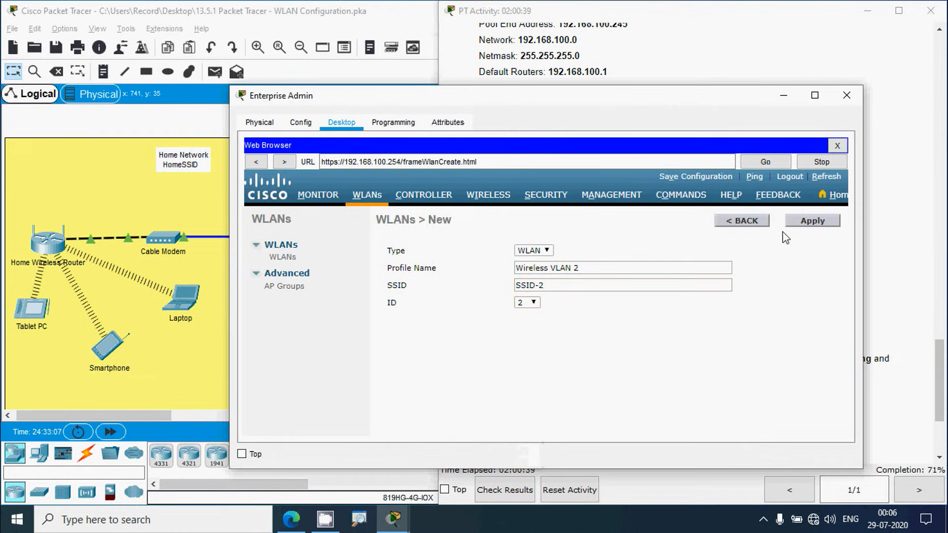
{"action": "left_click", "coordinate": [795, 230]}
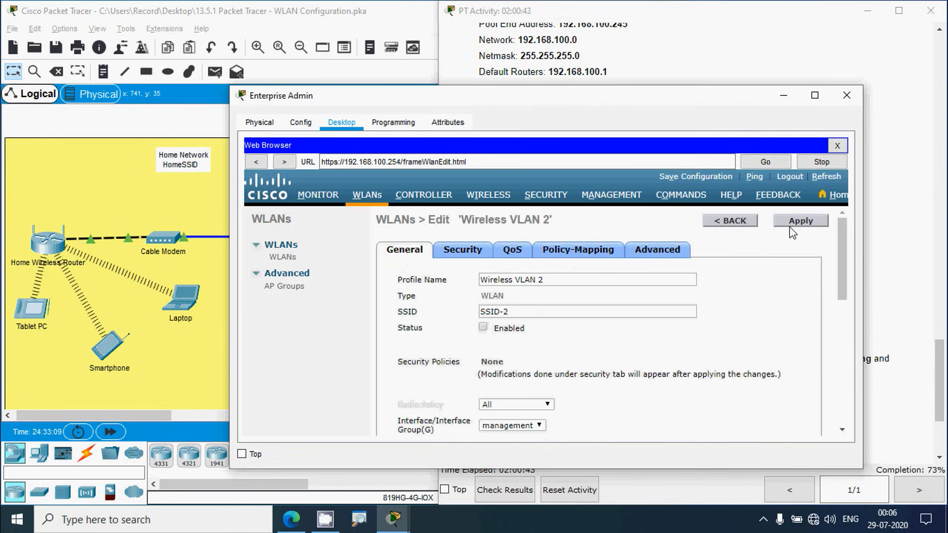
Step: Assign Wireless VLAN 2 to interface WLAN 2, enable its status, and apply
{"action": "left_click", "coordinate": [894, 283]}
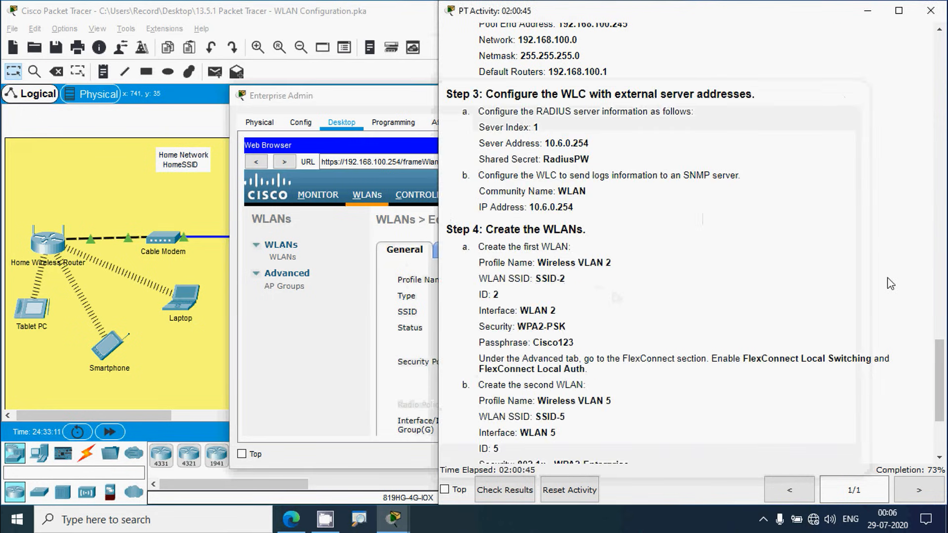
{"action": "scroll", "coordinate": [498, 354], "scroll_direction": "down", "scroll_amount": 1}
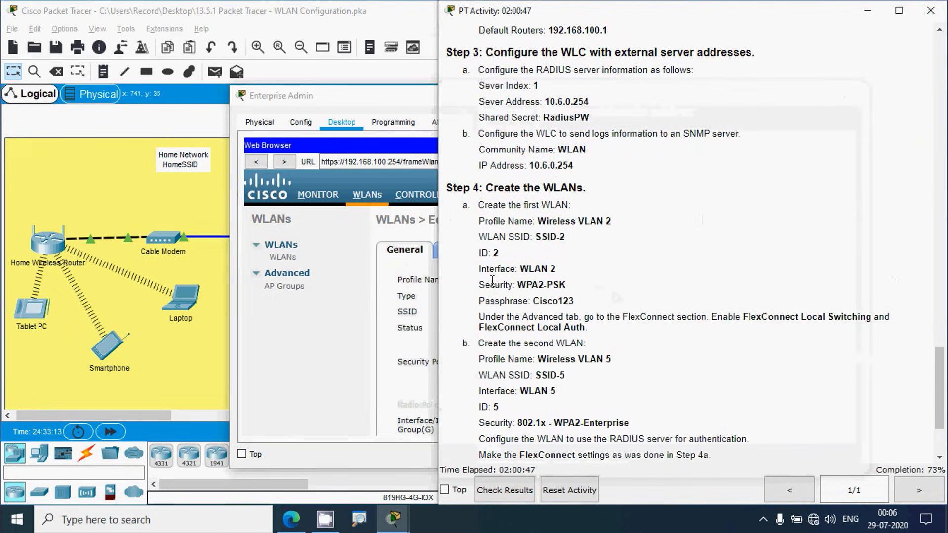
{"action": "left_click", "coordinate": [378, 97]}
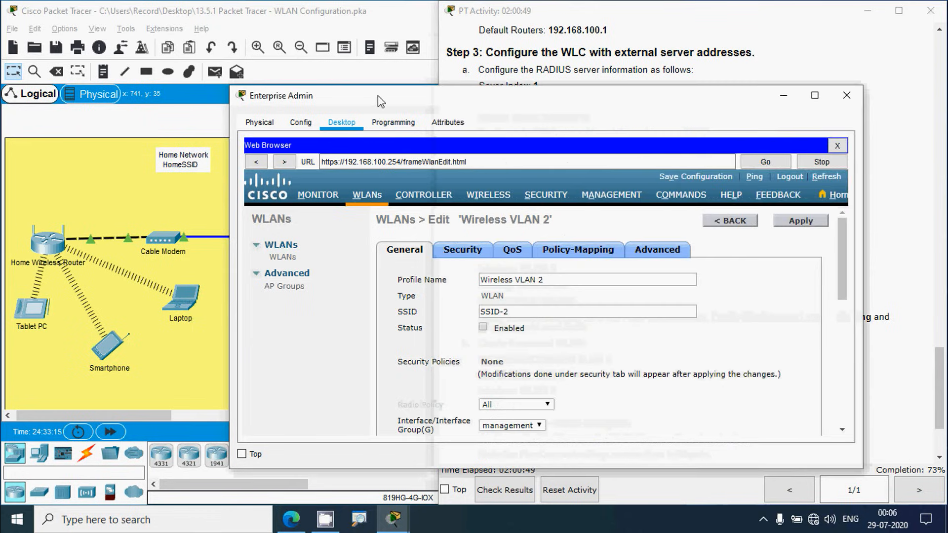
{"action": "scroll", "coordinate": [617, 385], "scroll_direction": "down", "scroll_amount": 1}
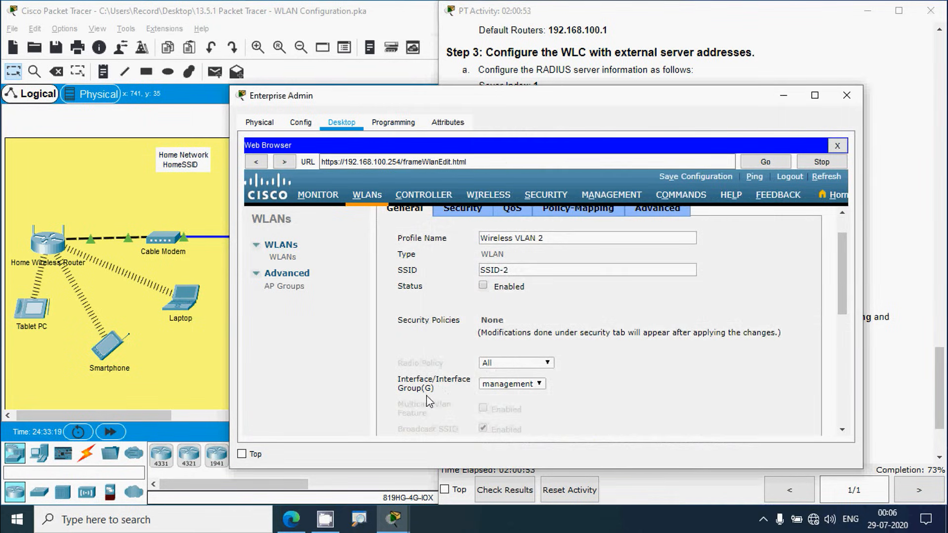
{"action": "left_click", "coordinate": [538, 384]}
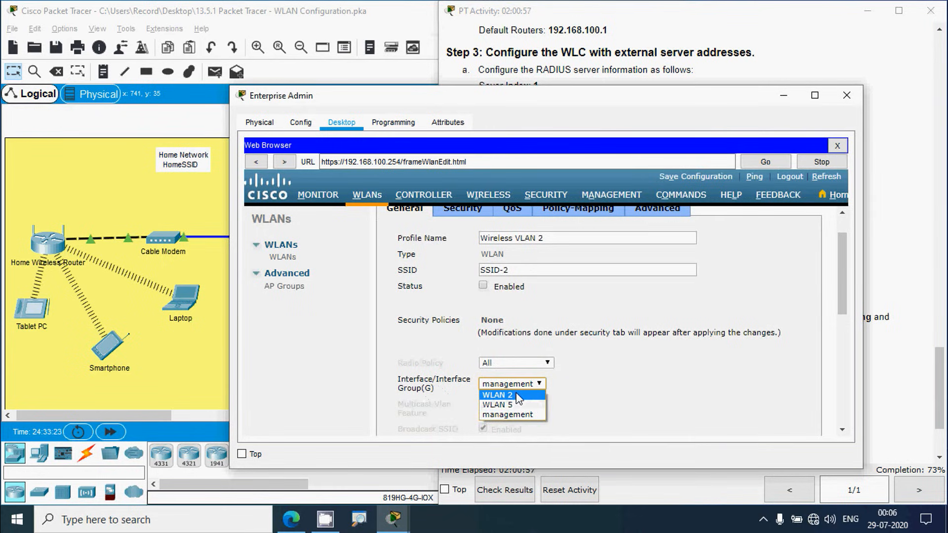
{"action": "left_click", "coordinate": [518, 399]}
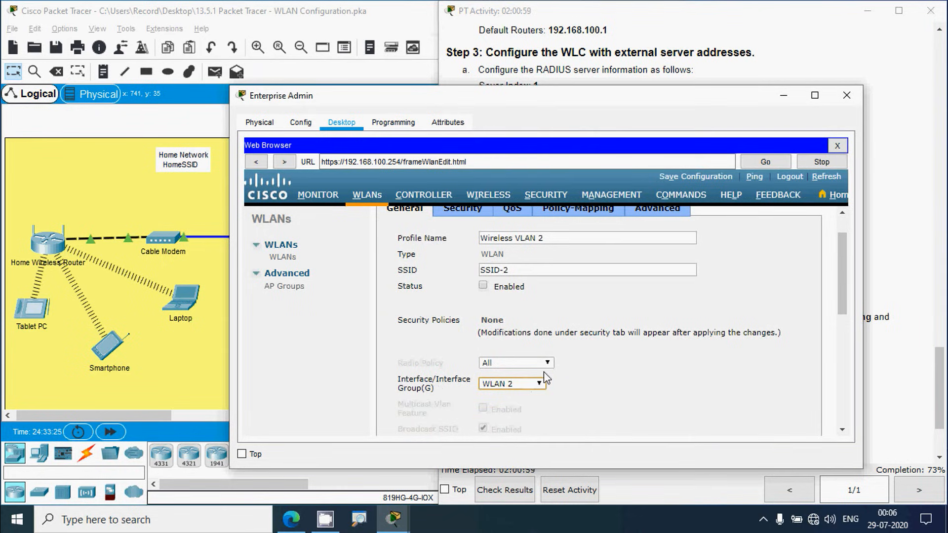
{"action": "scroll", "coordinate": [502, 361], "scroll_direction": "up", "scroll_amount": 2}
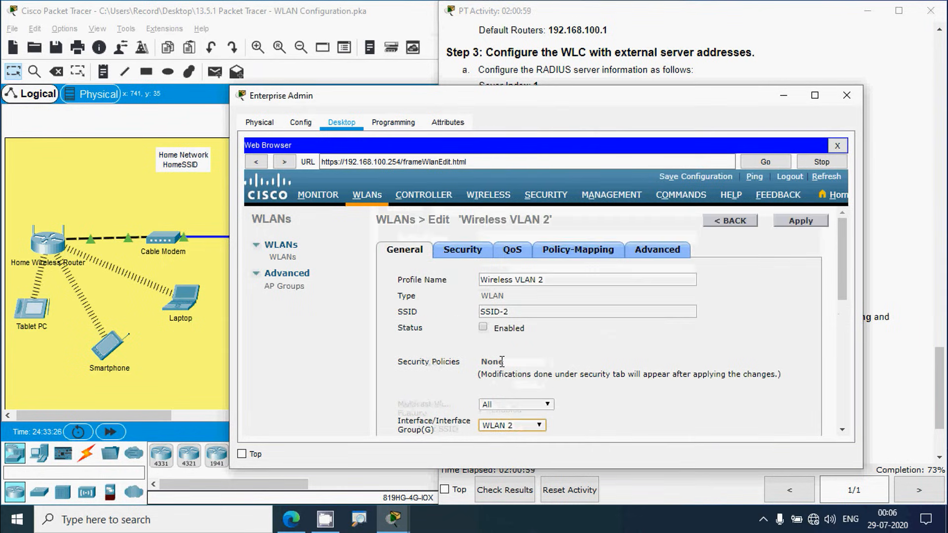
{"action": "left_click", "coordinate": [483, 328]}
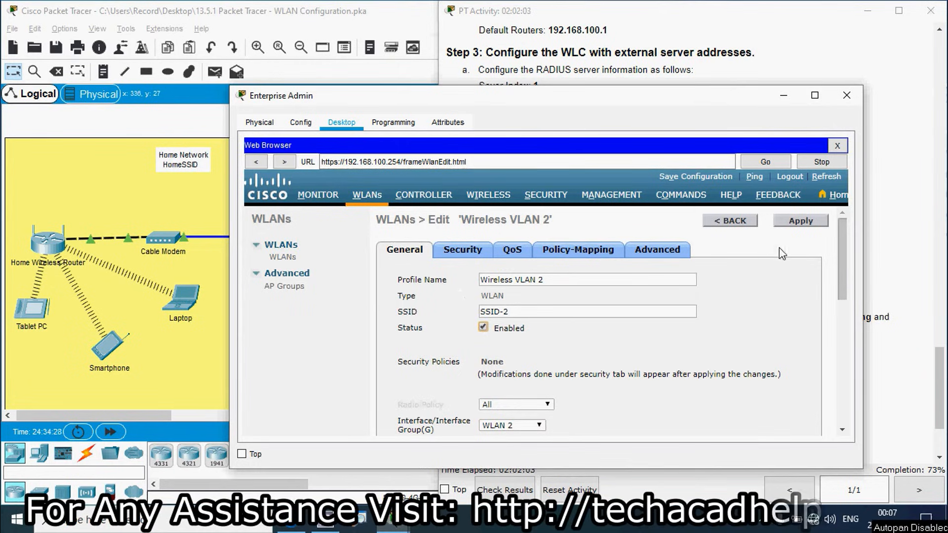
{"action": "left_click", "coordinate": [796, 223]}
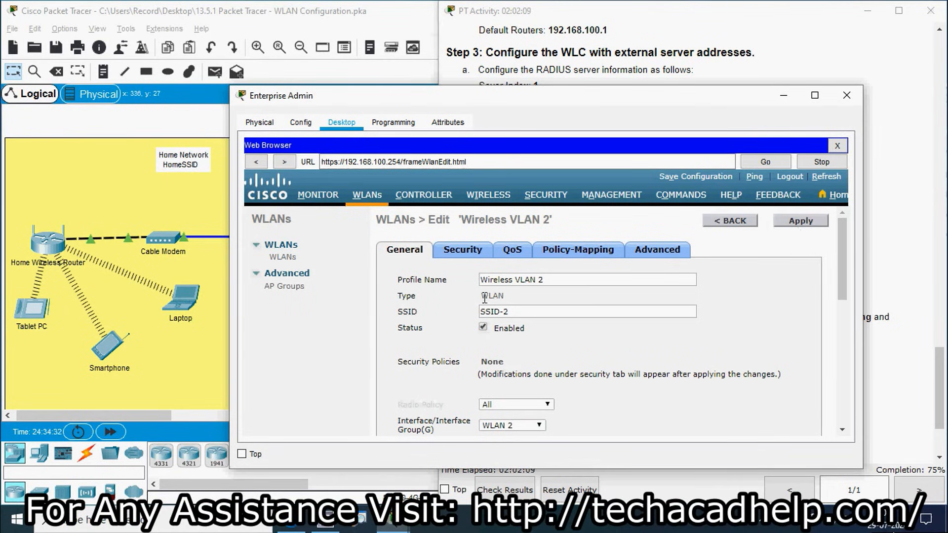
{"action": "left_click", "coordinate": [878, 289]}
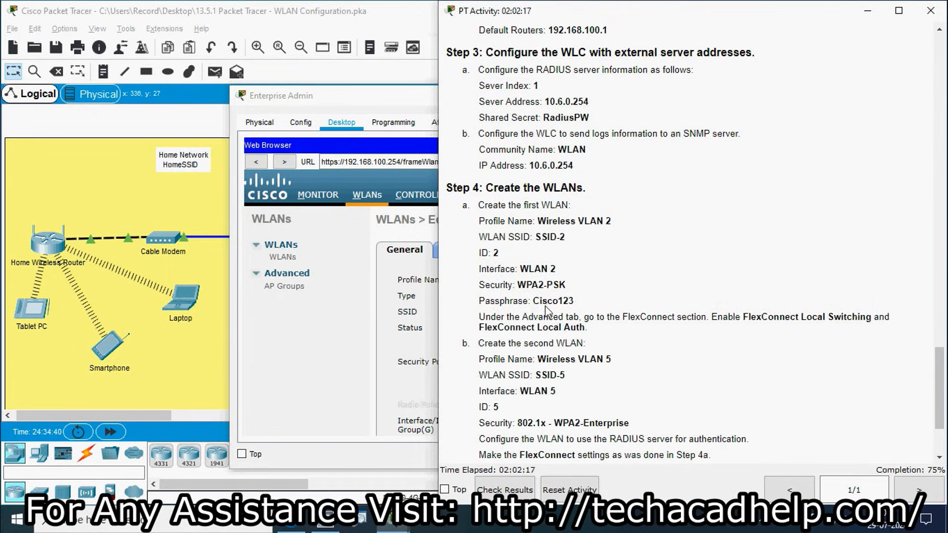
{"action": "left_click", "coordinate": [338, 105]}
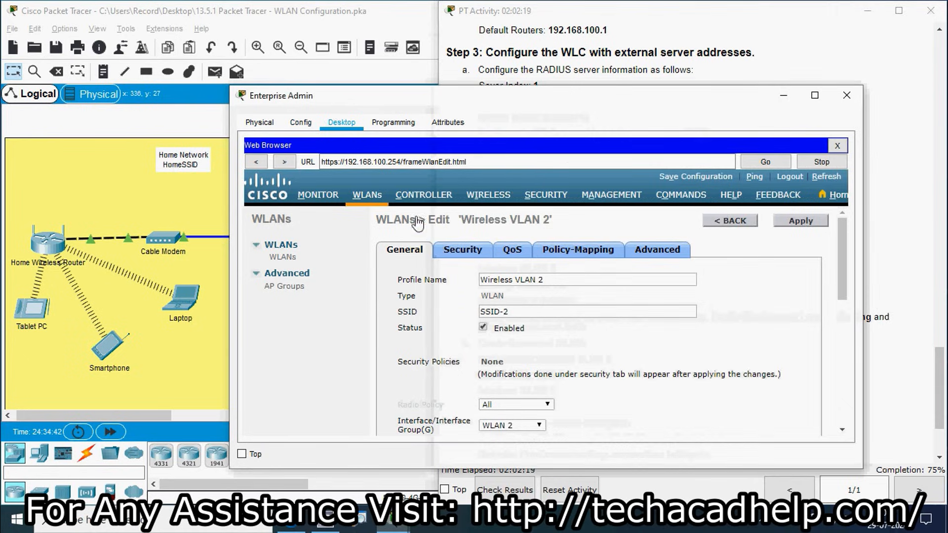
Step: Set Wireless VLAN 2's layer 2 security to WPA+WPA2 with the WPA2 policy enabled
{"action": "left_click", "coordinate": [456, 255]}
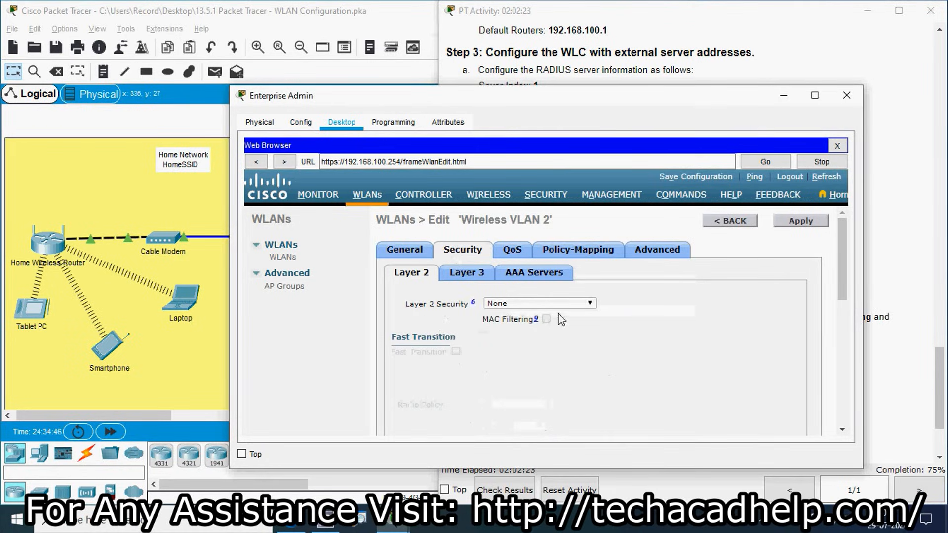
{"action": "left_click", "coordinate": [590, 304]}
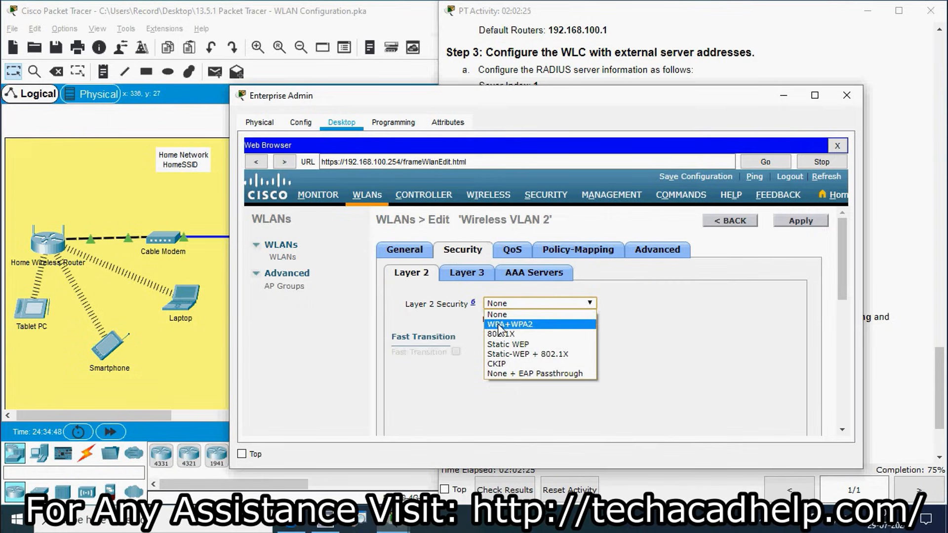
{"action": "left_click", "coordinate": [517, 326]}
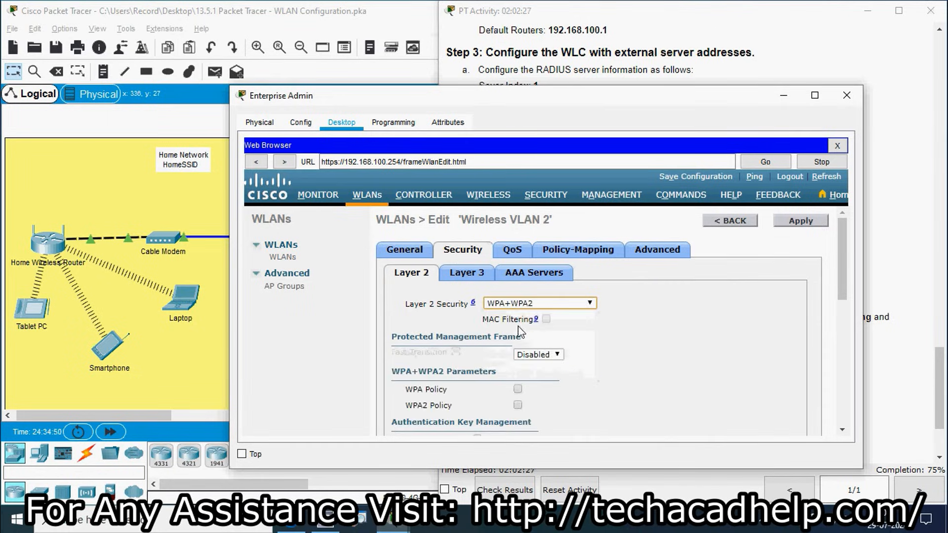
{"action": "left_click_drag", "start_coordinate": [840, 252], "coordinate": [838, 283]}
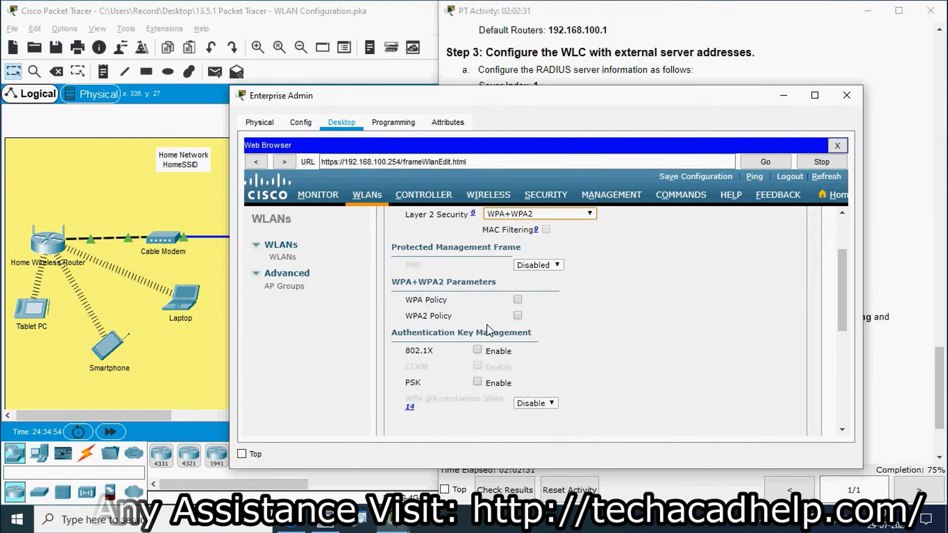
{"action": "left_click", "coordinate": [517, 317]}
Step: Check the required WPA2-PSK security in the lab instructions and enable PSK key management
{"action": "left_click", "coordinate": [869, 293]}
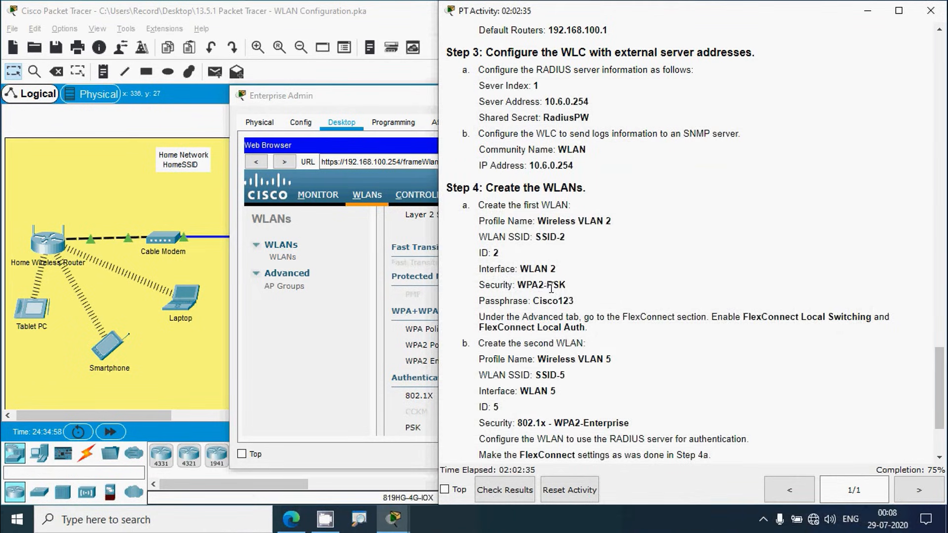
{"action": "left_click_drag", "start_coordinate": [544, 285], "coordinate": [565, 285]}
{"action": "left_click", "coordinate": [398, 119]}
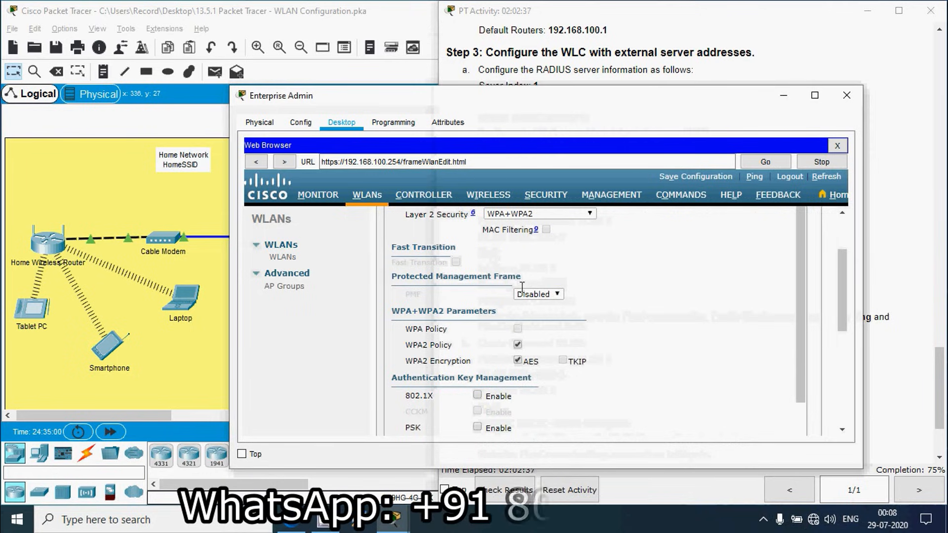
{"action": "scroll", "coordinate": [563, 359], "scroll_direction": "down", "scroll_amount": 1}
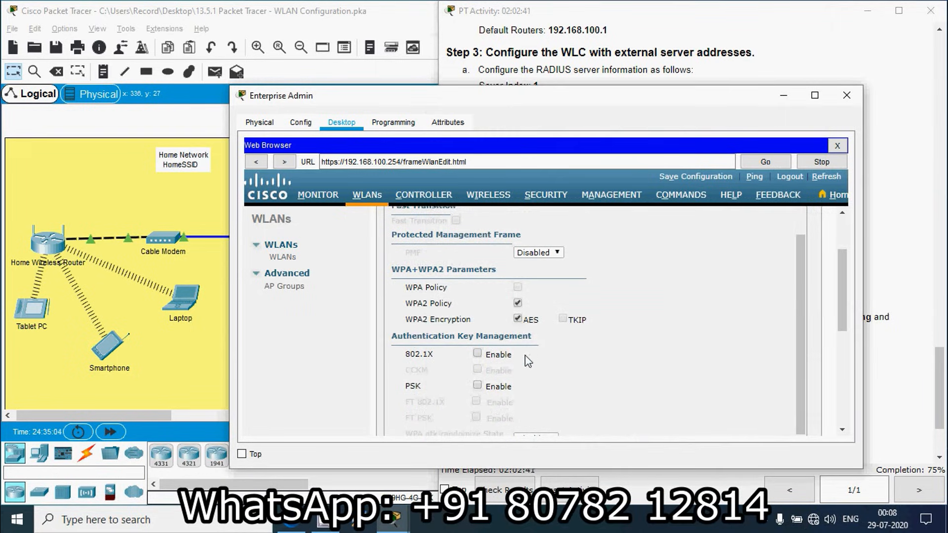
{"action": "scroll", "coordinate": [525, 354], "scroll_direction": "down", "scroll_amount": 1}
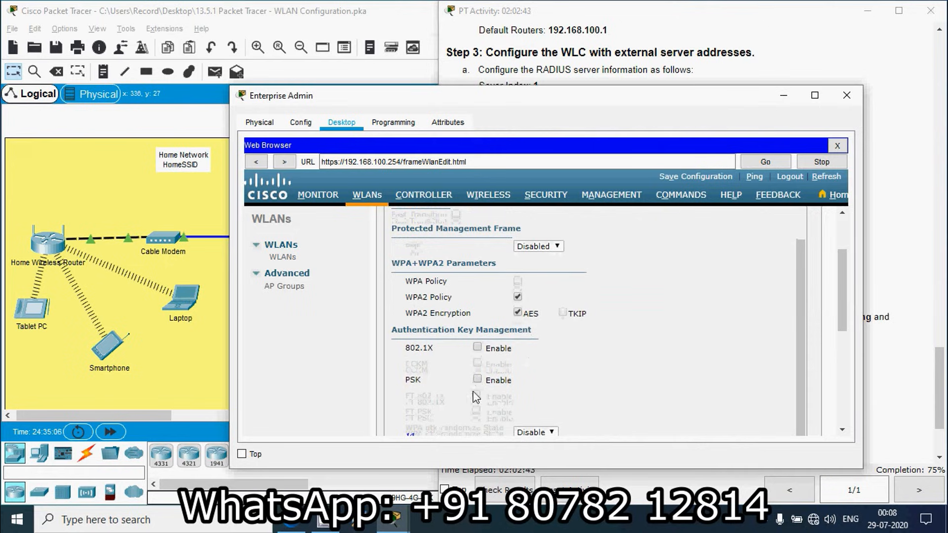
{"action": "left_click", "coordinate": [477, 379]}
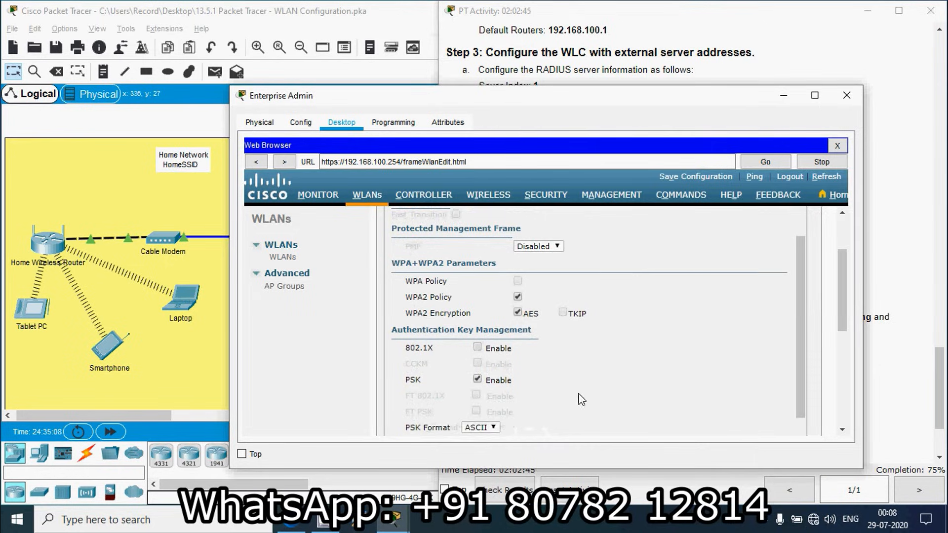
Step: Paste the passphrase from the instructions into the PSK field, then apply and confirm
{"action": "scroll", "coordinate": [578, 397], "scroll_direction": "down", "scroll_amount": 2}
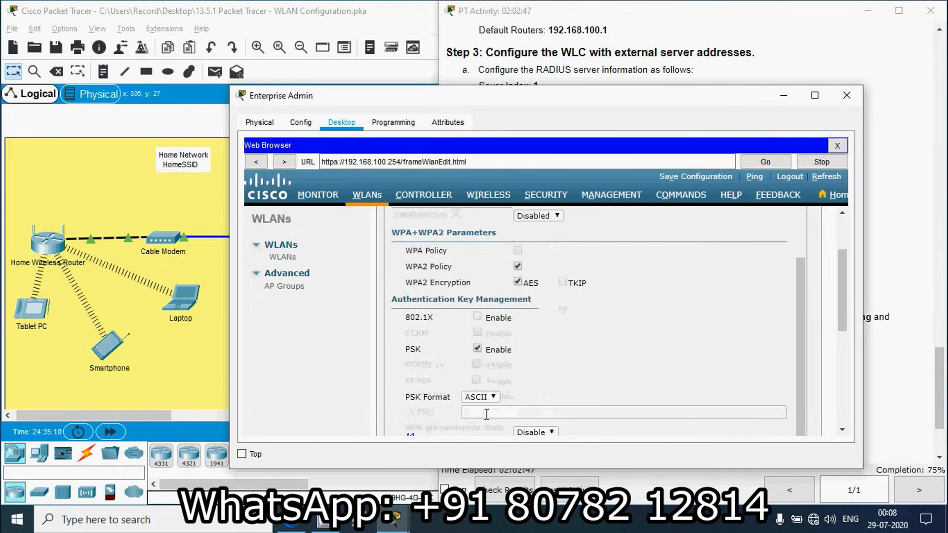
{"action": "scroll", "coordinate": [486, 414], "scroll_direction": "down", "scroll_amount": 2}
{"action": "left_click", "coordinate": [486, 328]}
{"action": "left_click", "coordinate": [883, 375]}
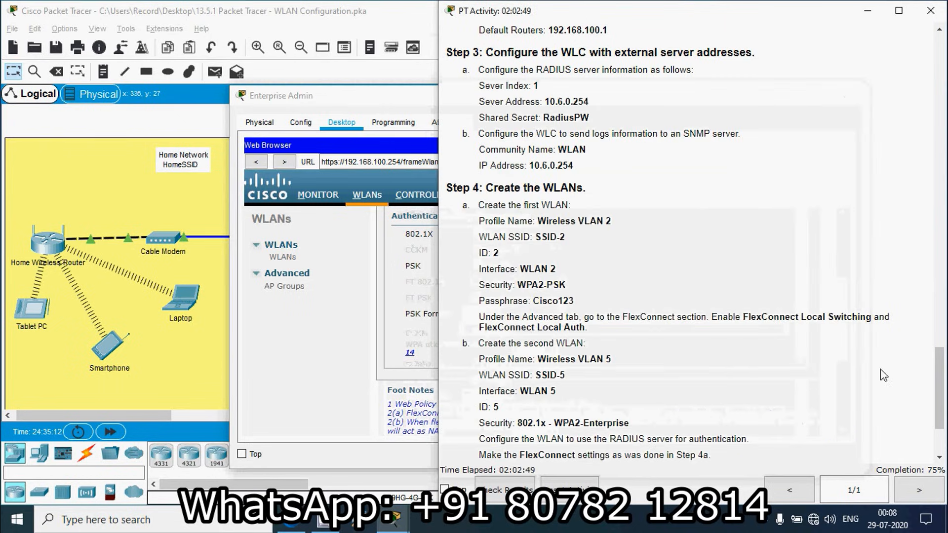
{"action": "left_click_drag", "start_coordinate": [533, 302], "coordinate": [577, 310]}
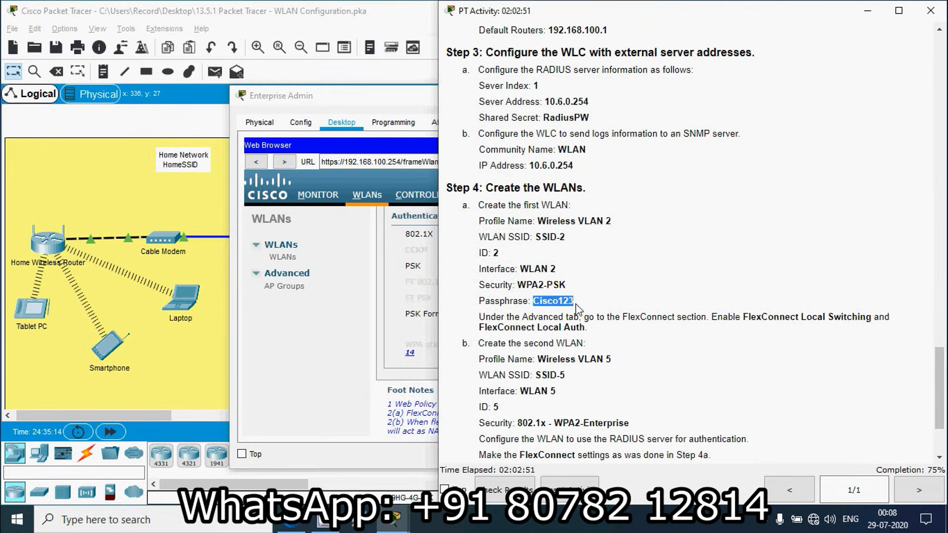
{"action": "left_click", "coordinate": [385, 99]}
{"action": "key", "text": "ctrl+v"}
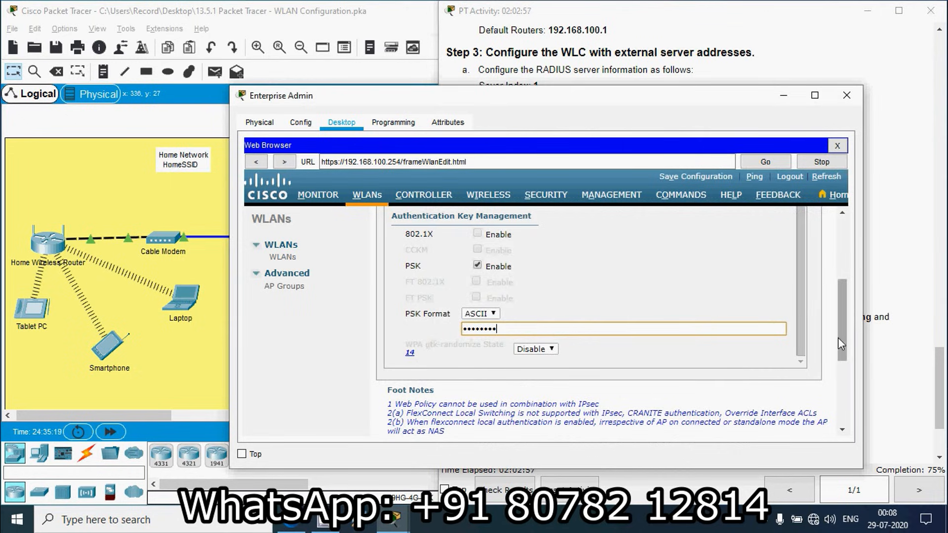
{"action": "left_click_drag", "start_coordinate": [839, 341], "coordinate": [848, 265]}
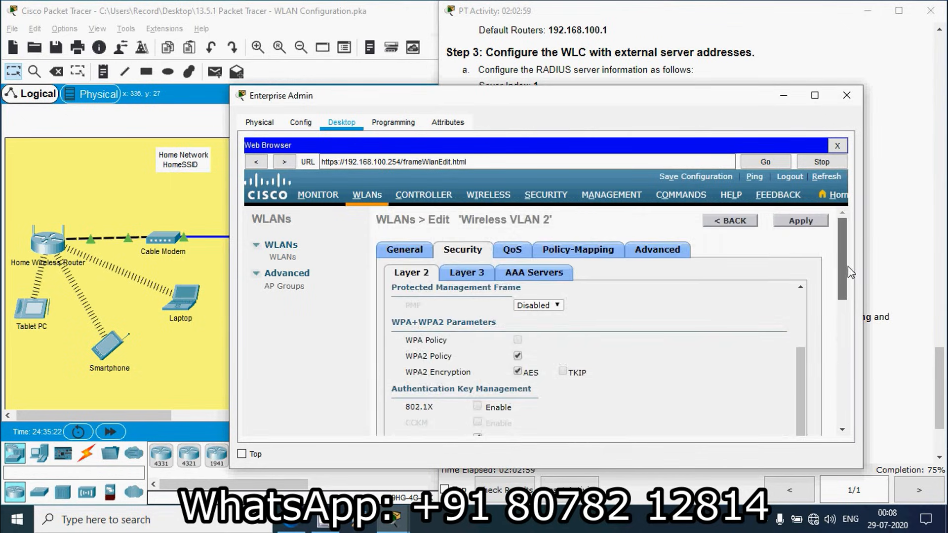
{"action": "left_click", "coordinate": [789, 223]}
{"action": "left_click", "coordinate": [652, 310]}
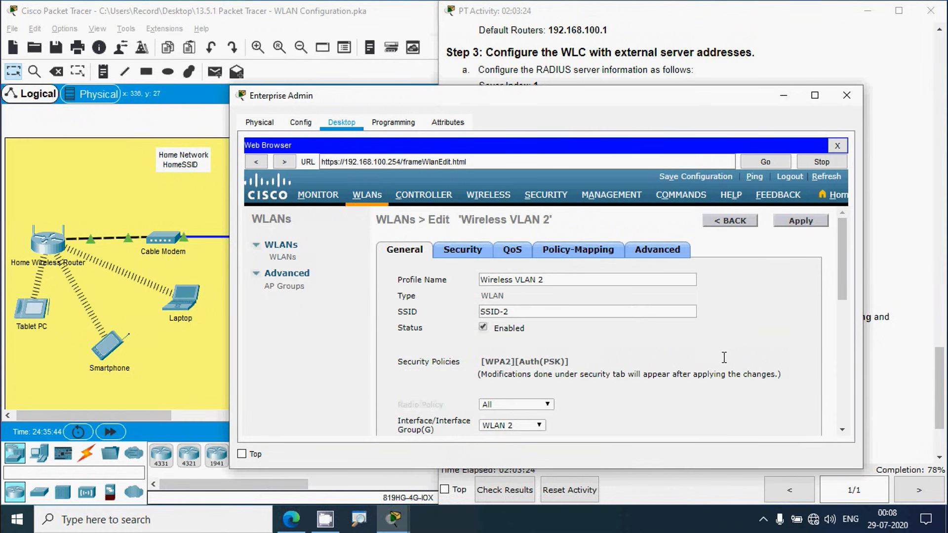
Step: Enable FlexConnect Local Switching on Wireless VLAN 2's Advanced tab and apply the change
{"action": "left_click", "coordinate": [900, 365]}
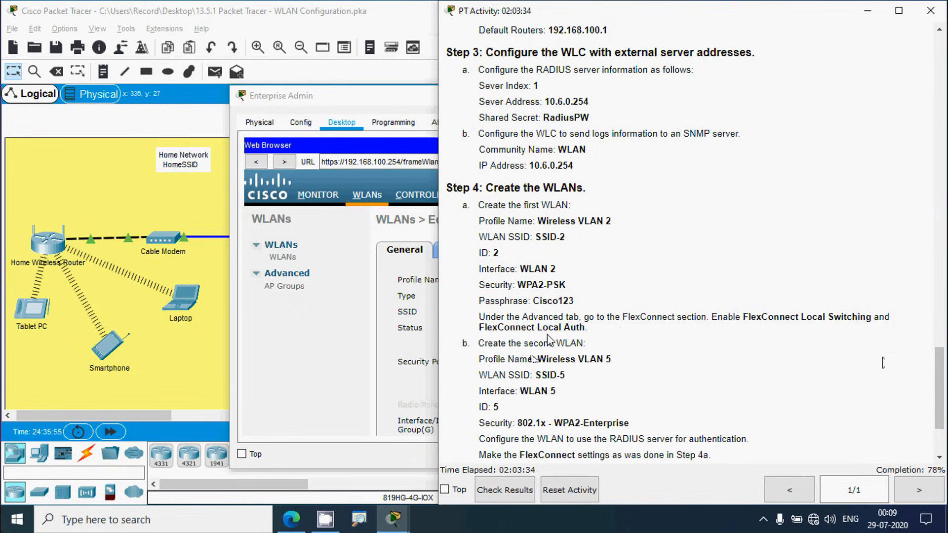
{"action": "left_click", "coordinate": [376, 101]}
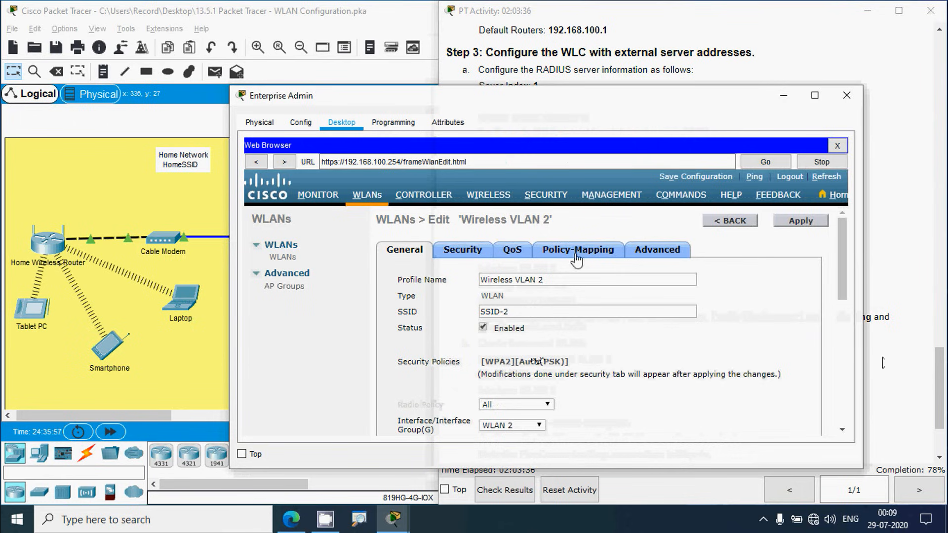
{"action": "left_click", "coordinate": [656, 251]}
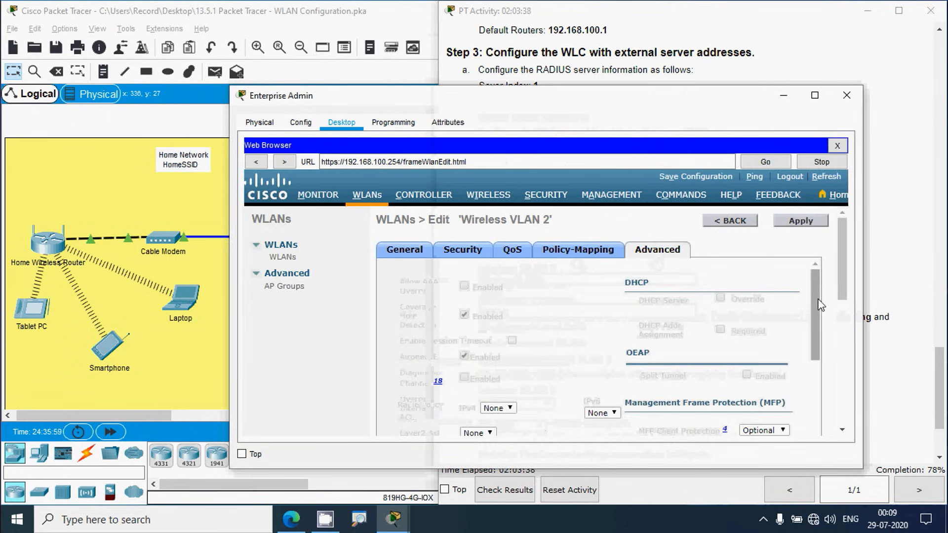
{"action": "left_click_drag", "start_coordinate": [814, 306], "coordinate": [810, 395]}
{"action": "scroll", "coordinate": [840, 315], "scroll_direction": "down", "scroll_amount": 1}
{"action": "left_click_drag", "start_coordinate": [837, 309], "coordinate": [840, 274]}
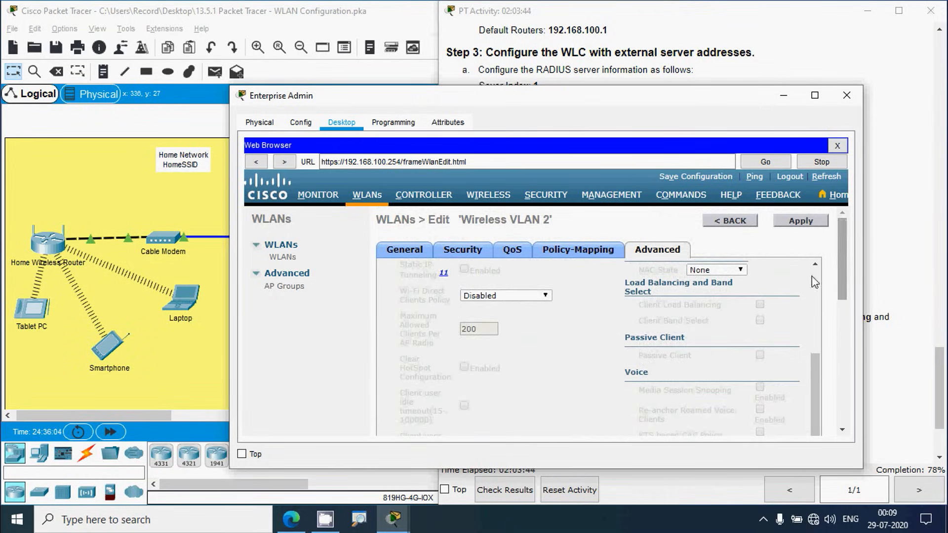
{"action": "scroll", "coordinate": [622, 362], "scroll_direction": "down", "scroll_amount": 5}
{"action": "scroll", "coordinate": [607, 359], "scroll_direction": "up", "scroll_amount": 2}
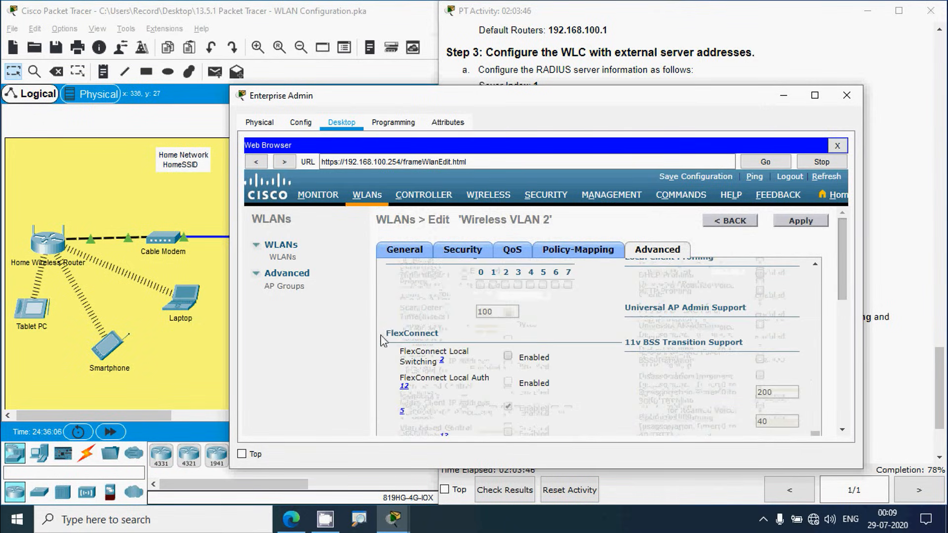
{"action": "left_click", "coordinate": [508, 356]}
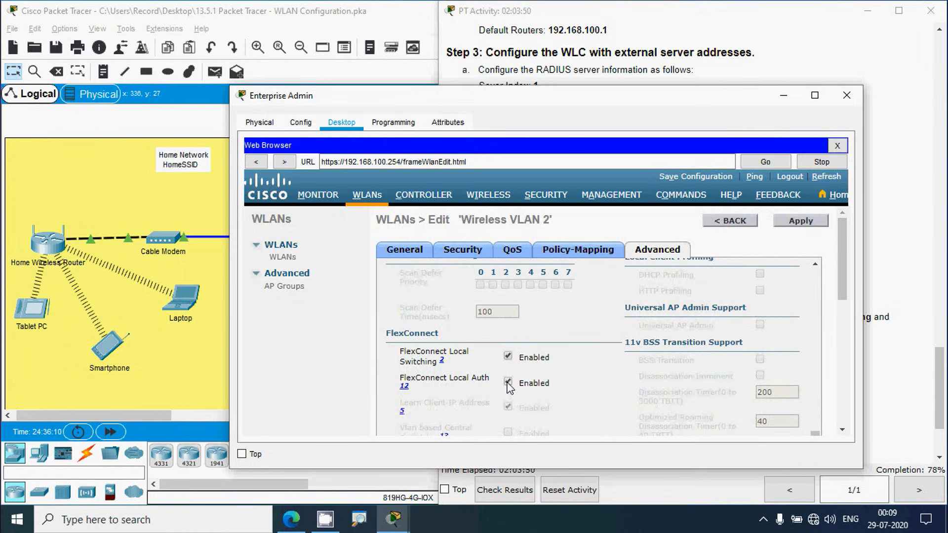
{"action": "left_click", "coordinate": [801, 221]}
{"action": "left_click", "coordinate": [686, 309]}
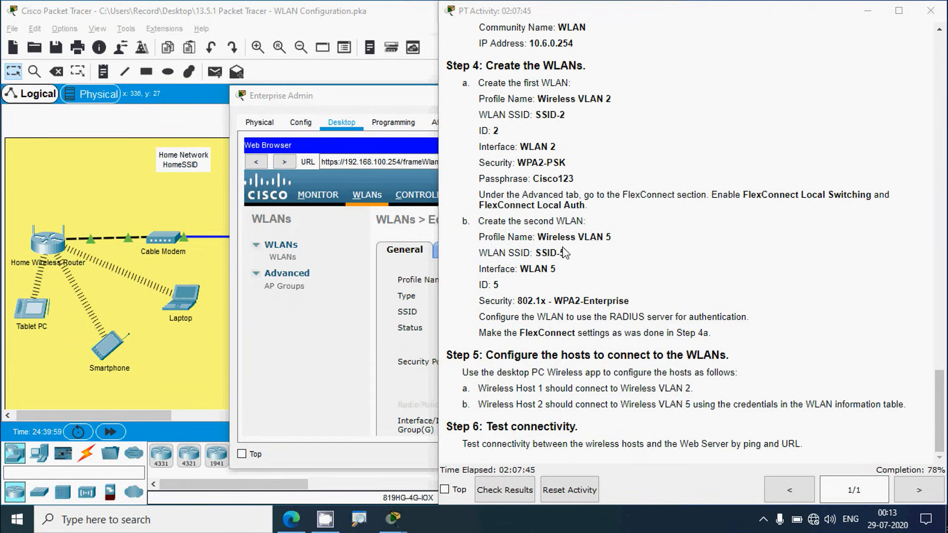
Step: Start a new WLAN and paste 'Wireless VLAN 5' as its profile name
{"action": "left_click_drag", "start_coordinate": [498, 254], "coordinate": [540, 302]}
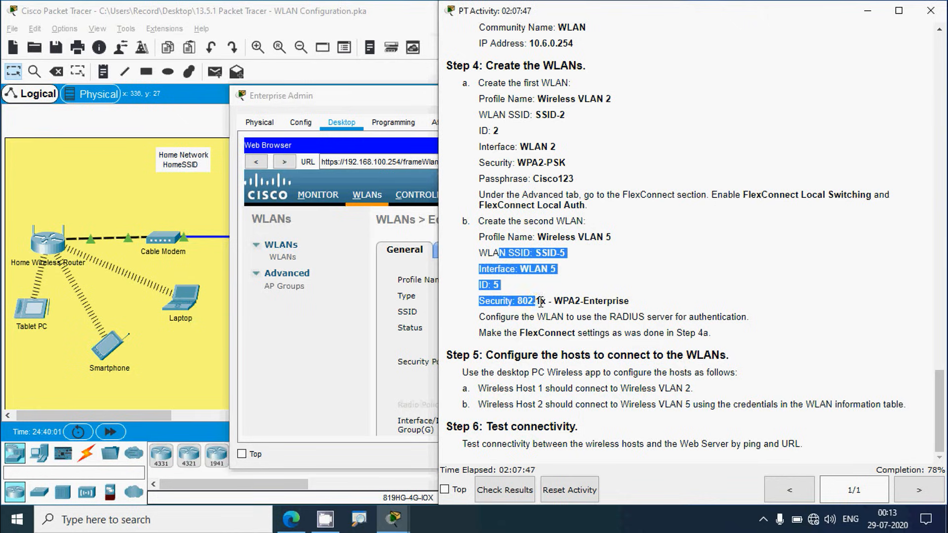
{"action": "left_click", "coordinate": [353, 108]}
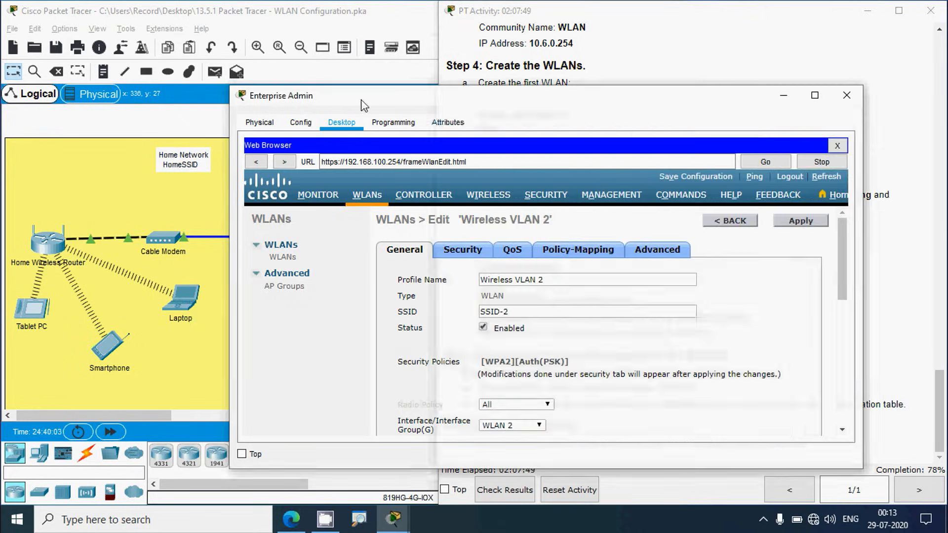
{"action": "left_click", "coordinate": [722, 222]}
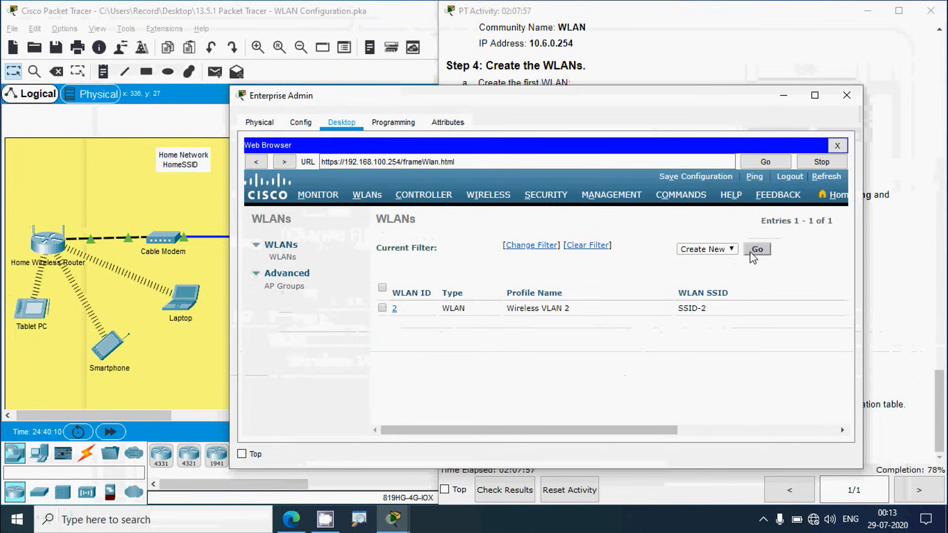
{"action": "left_click", "coordinate": [752, 250]}
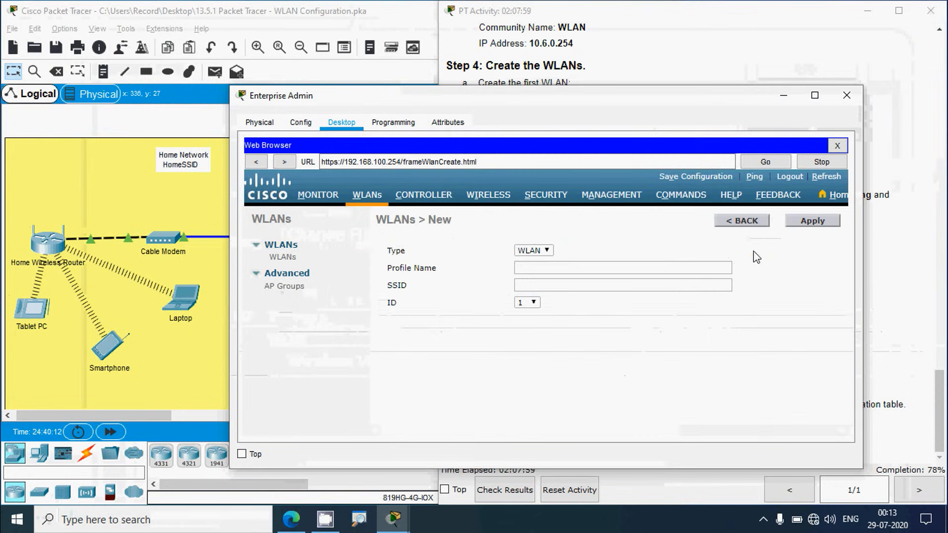
{"action": "left_click", "coordinate": [888, 285]}
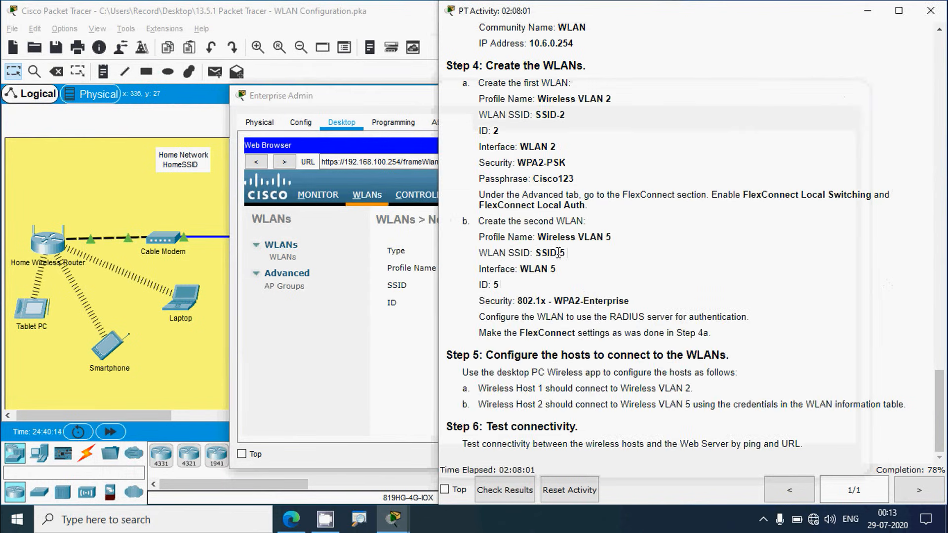
{"action": "left_click_drag", "start_coordinate": [538, 238], "coordinate": [612, 242]}
{"action": "key", "text": "ctrl+c"}
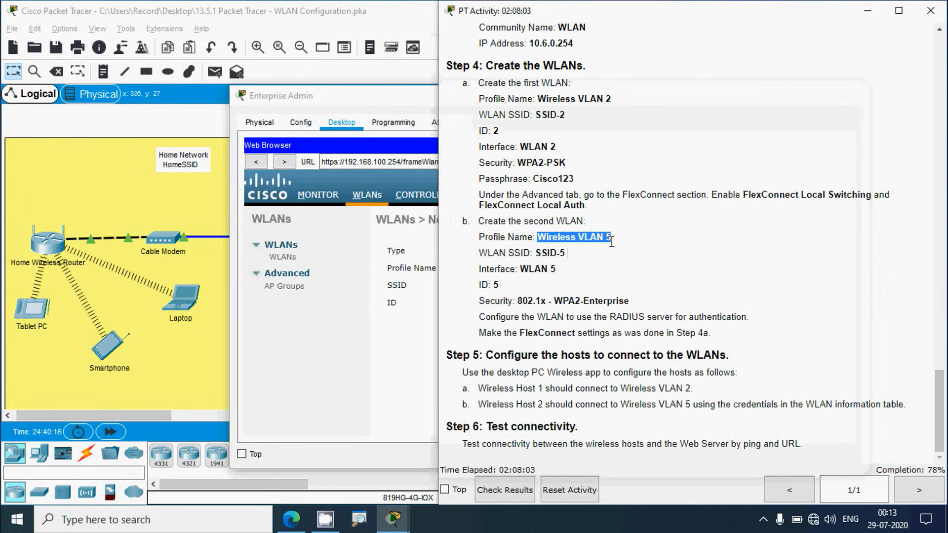
{"action": "left_click", "coordinate": [404, 128]}
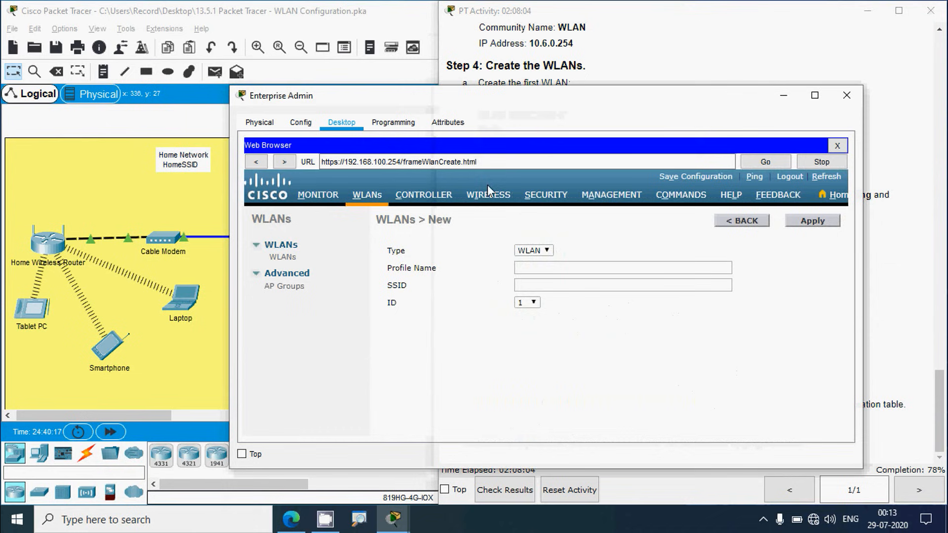
{"action": "left_click", "coordinate": [532, 267]}
{"action": "key", "text": "ctrl+v"}
Step: Enter SSID 'SSID-5', choose WLAN ID 5, and create the WLAN
{"action": "left_click", "coordinate": [546, 70]}
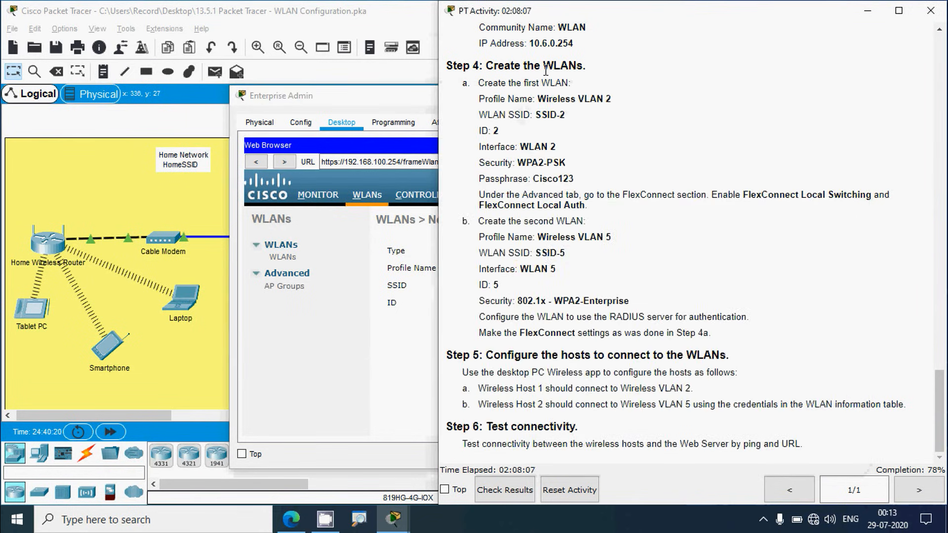
{"action": "left_click_drag", "start_coordinate": [535, 252], "coordinate": [564, 254]}
{"action": "key", "text": "ctrl+c"}
{"action": "left_click", "coordinate": [397, 110]}
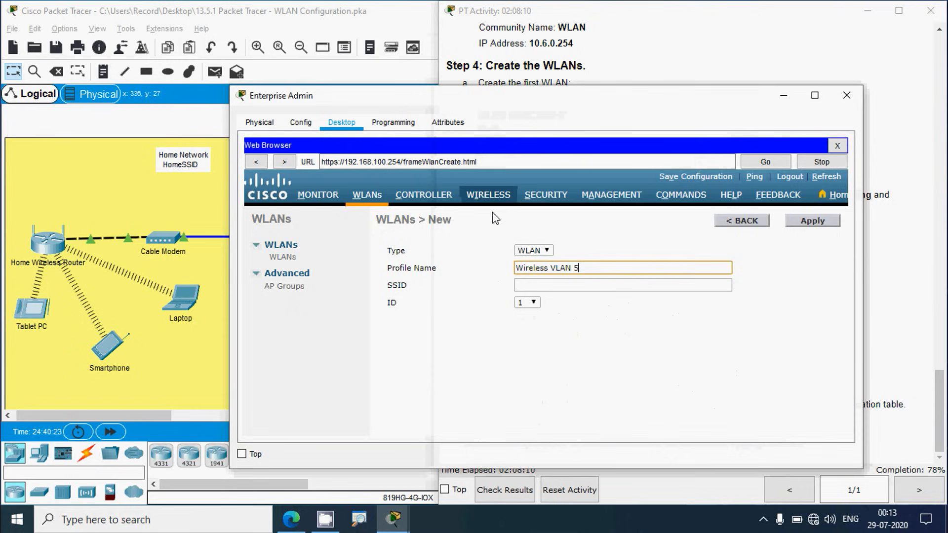
{"action": "left_click", "coordinate": [527, 285]}
{"action": "key", "text": "ctrl+v"}
{"action": "left_click", "coordinate": [532, 303]}
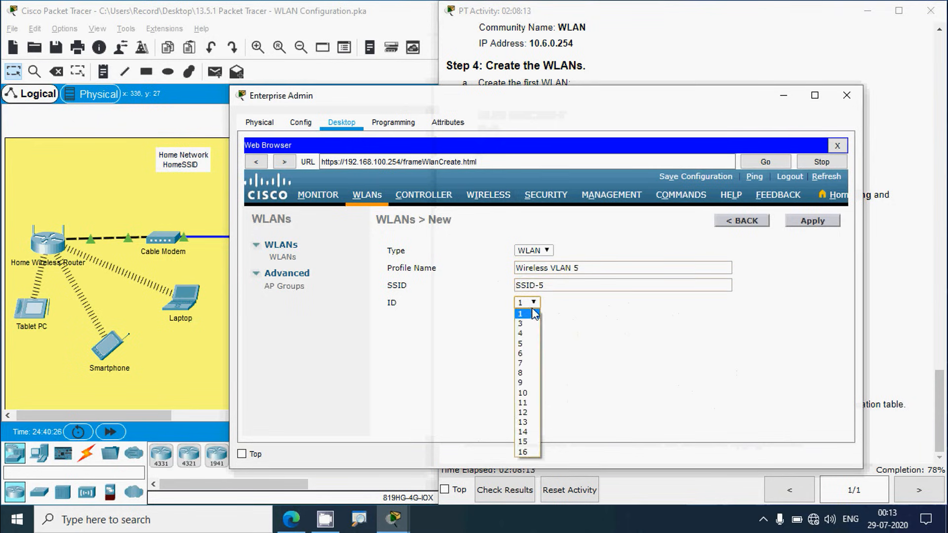
{"action": "left_click", "coordinate": [524, 343]}
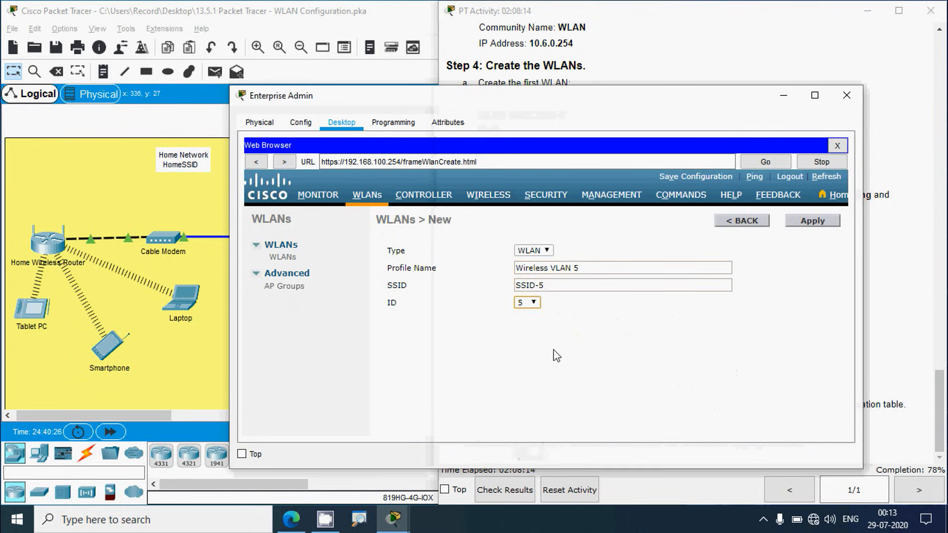
{"action": "left_click", "coordinate": [812, 226]}
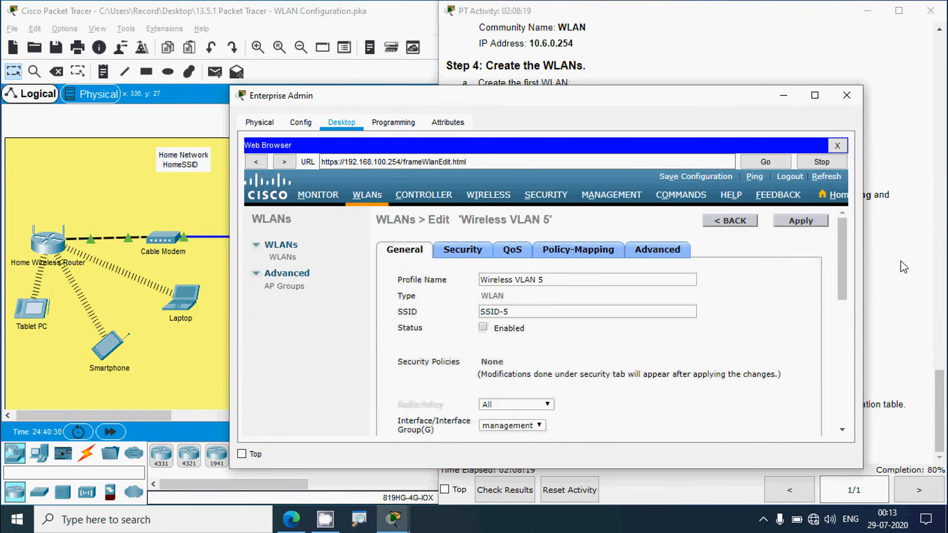
Step: Set Wireless VLAN 5's interface to WLAN 5 after checking the lab instructions
{"action": "left_click", "coordinate": [881, 260]}
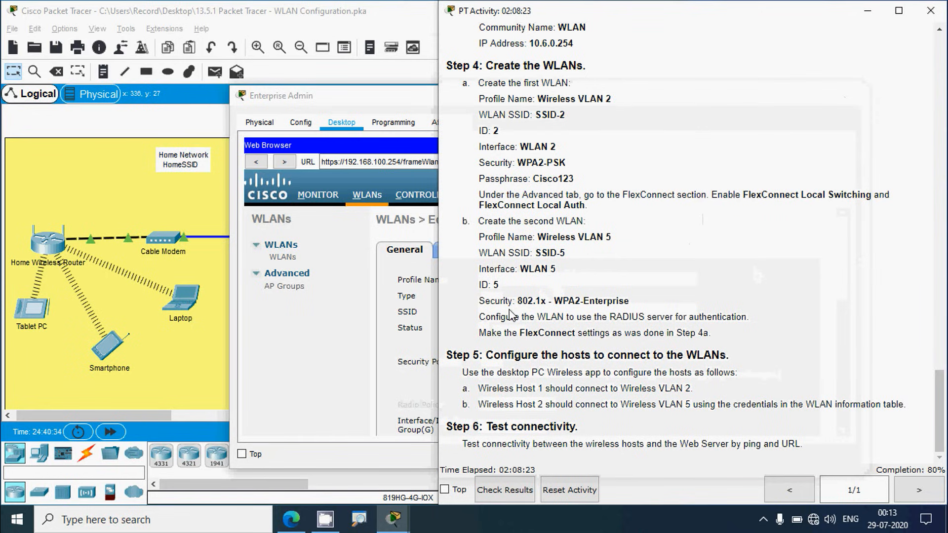
{"action": "left_click", "coordinate": [402, 99]}
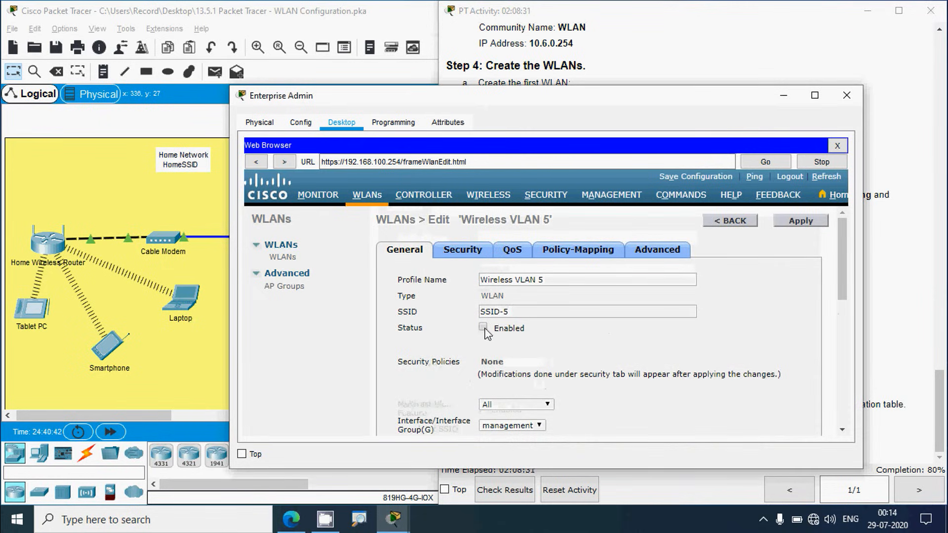
{"action": "scroll", "coordinate": [548, 350], "scroll_direction": "down", "scroll_amount": 2}
{"action": "scroll", "coordinate": [548, 350], "scroll_direction": "up", "scroll_amount": 2}
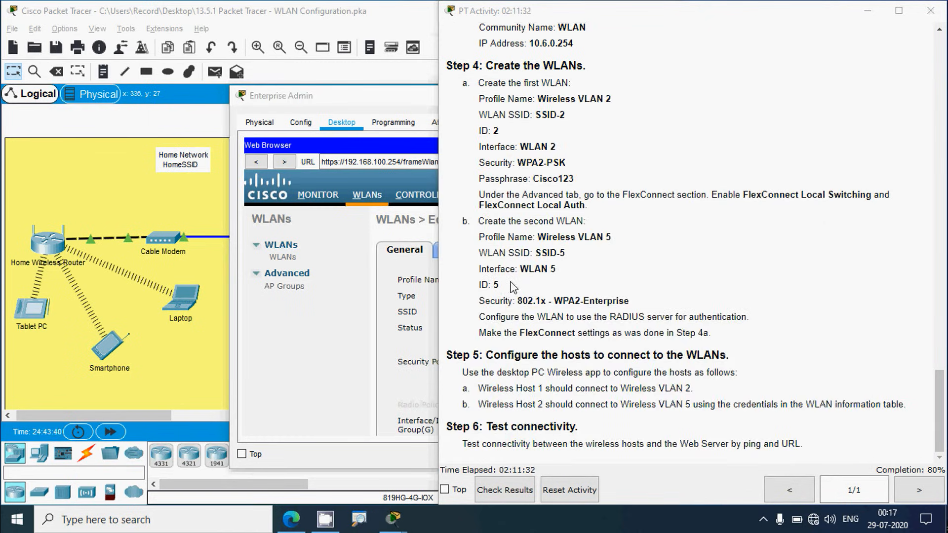
{"action": "left_click", "coordinate": [371, 93]}
{"action": "scroll", "coordinate": [507, 375], "scroll_direction": "down", "scroll_amount": 1}
{"action": "scroll", "coordinate": [507, 377], "scroll_direction": "down", "scroll_amount": 1}
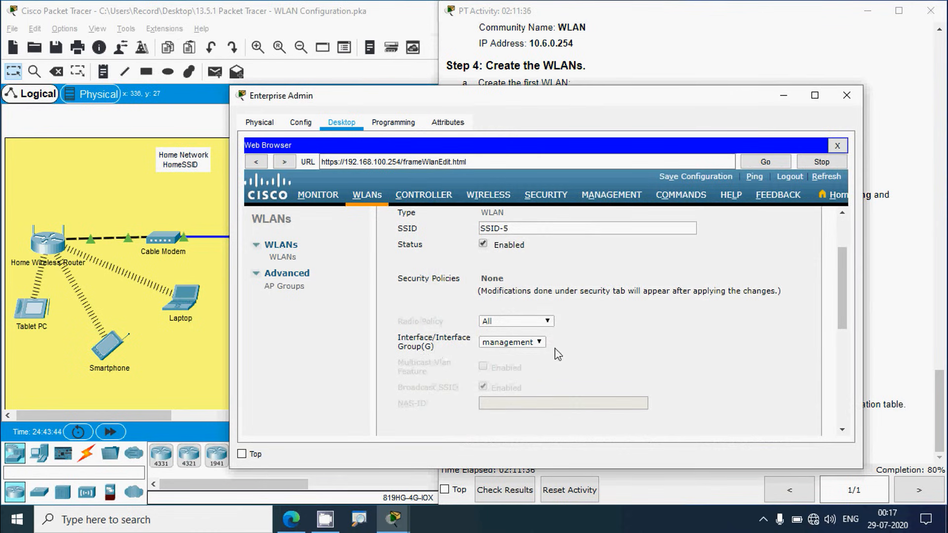
{"action": "left_click", "coordinate": [538, 345]}
{"action": "left_click", "coordinate": [514, 363]}
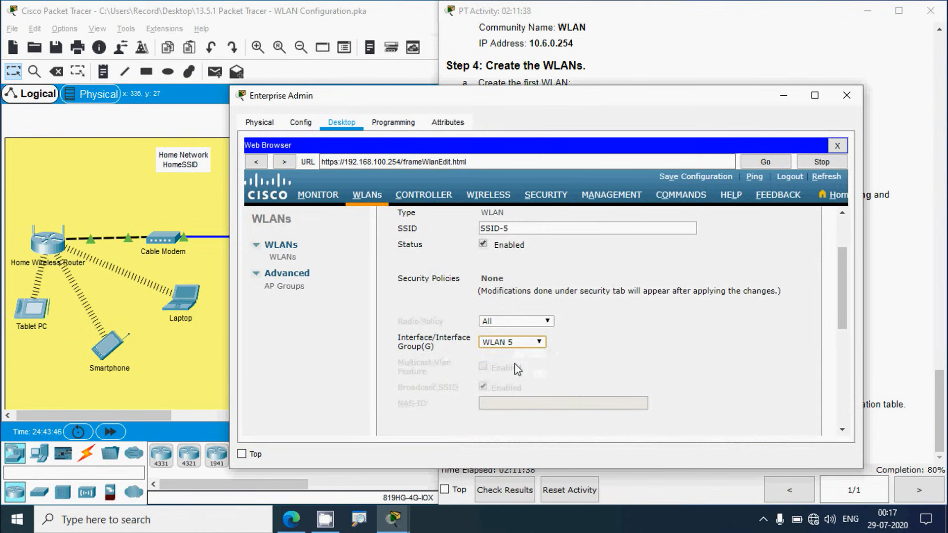
{"action": "scroll", "coordinate": [847, 314], "scroll_direction": "up", "scroll_amount": 2}
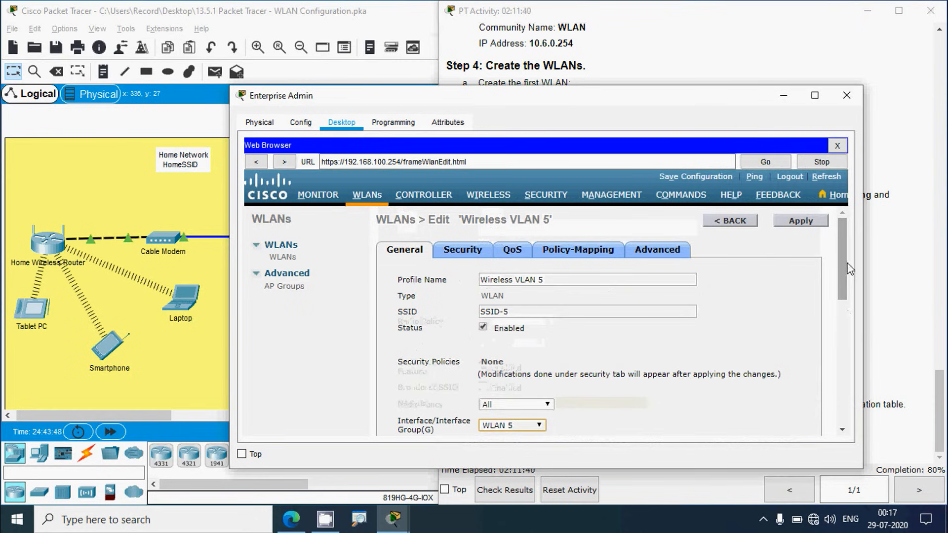
Step: Set Wireless VLAN 5's layer 2 security to WPA+WPA2 with the WPA2 AES policy
{"action": "left_click", "coordinate": [454, 251]}
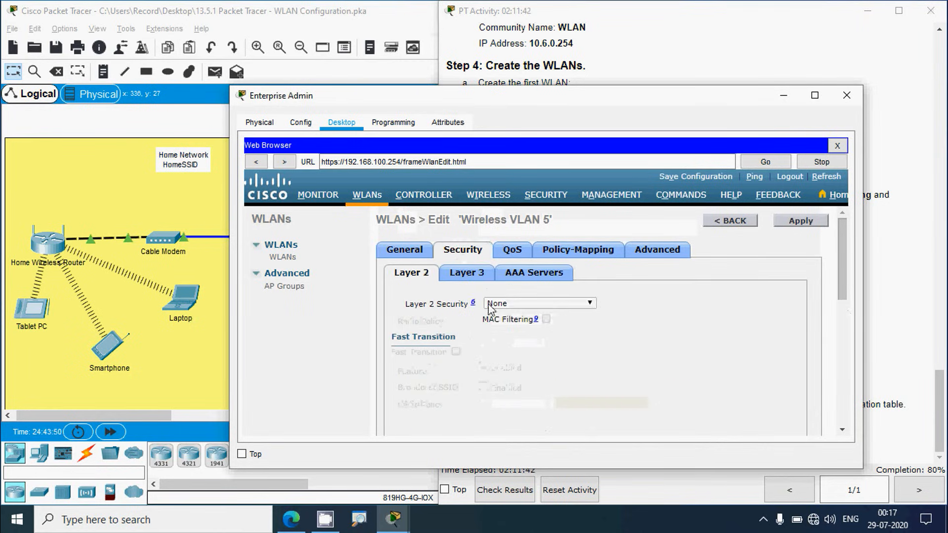
{"action": "left_click", "coordinate": [589, 303]}
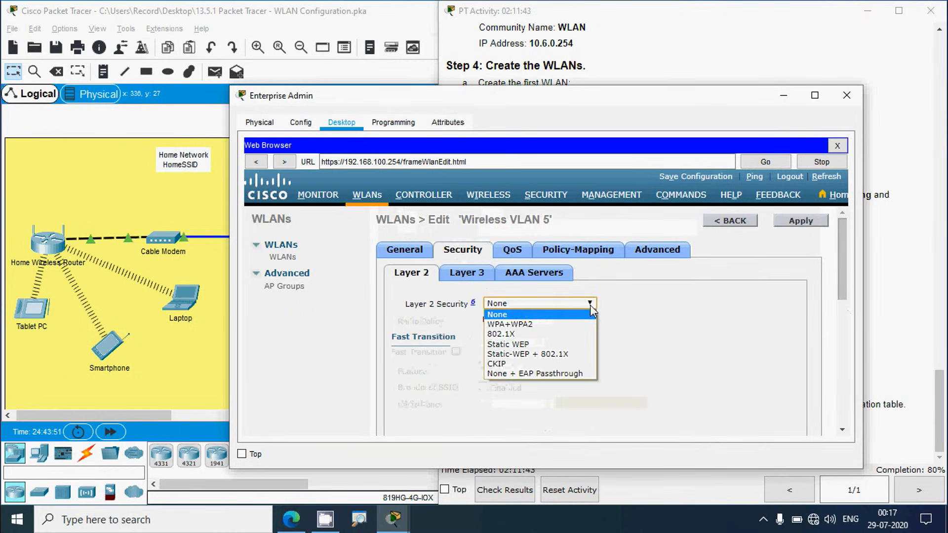
{"action": "left_click", "coordinate": [513, 327]}
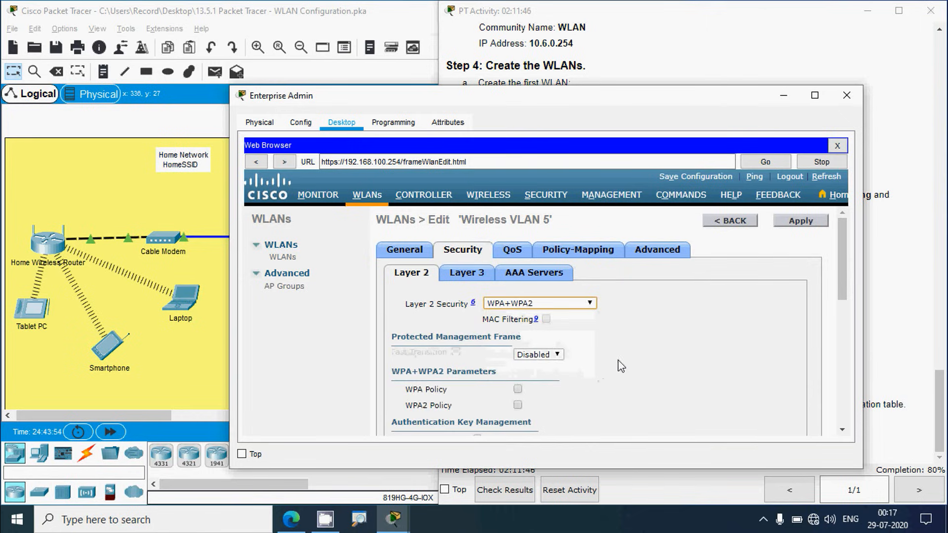
{"action": "scroll", "coordinate": [848, 284], "scroll_direction": "down", "scroll_amount": 2}
{"action": "scroll", "coordinate": [847, 284], "scroll_direction": "down", "scroll_amount": 2}
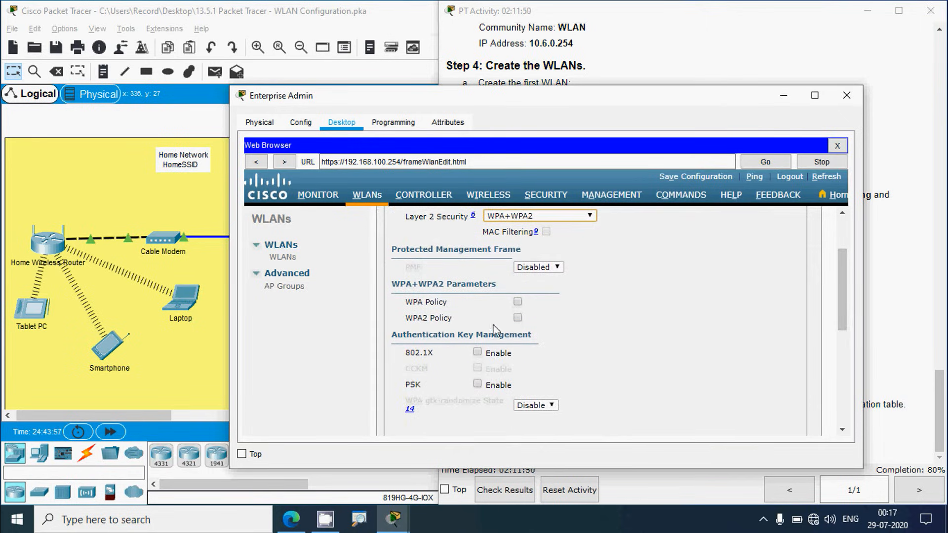
{"action": "left_click", "coordinate": [518, 317]}
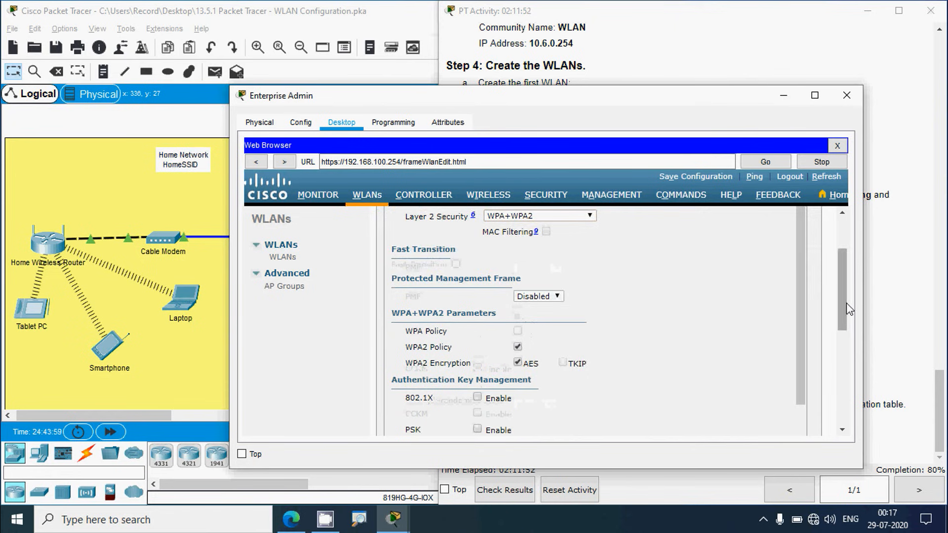
Step: Check the lab instructions and review the remaining security options for 802.1X key management
{"action": "left_click_drag", "start_coordinate": [846, 303], "coordinate": [843, 345]}
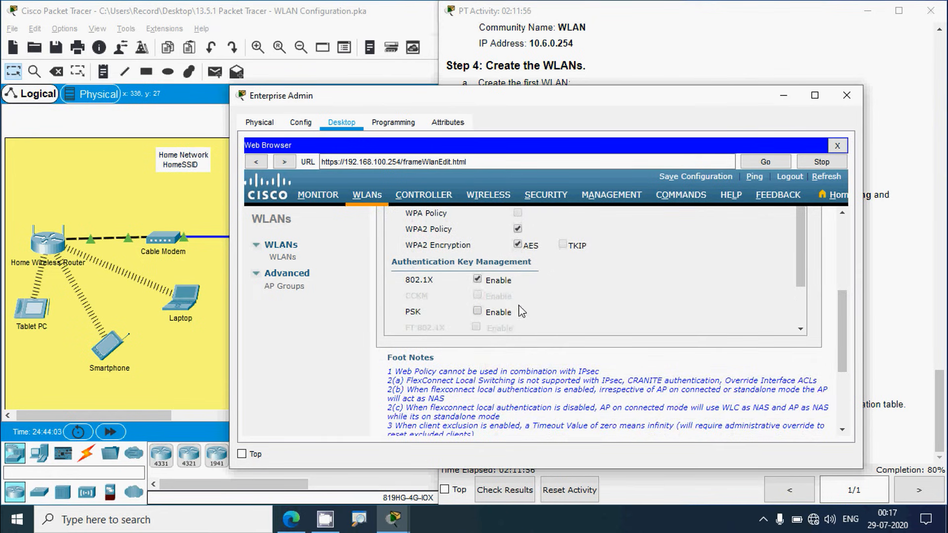
{"action": "scroll", "coordinate": [522, 311], "scroll_direction": "down", "scroll_amount": 2}
{"action": "left_click", "coordinate": [887, 328]}
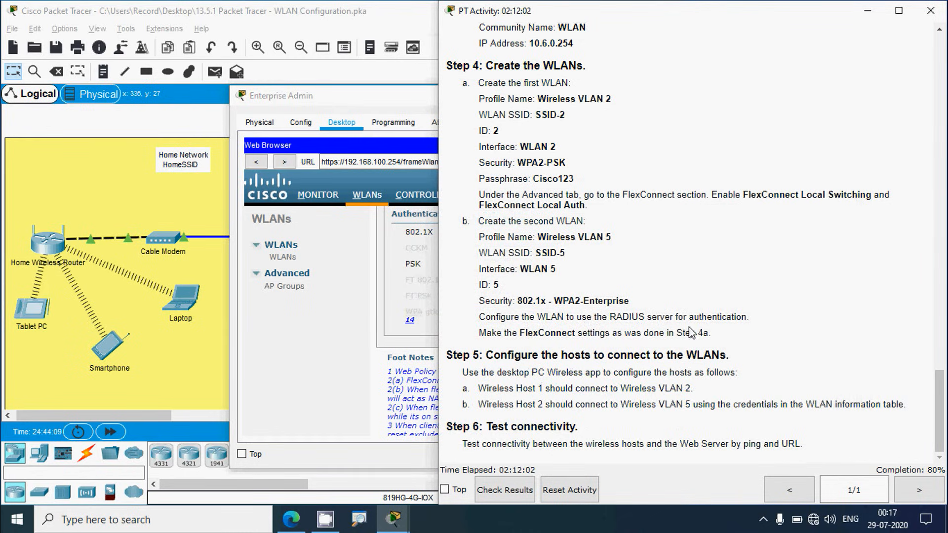
{"action": "left_click", "coordinate": [363, 100]}
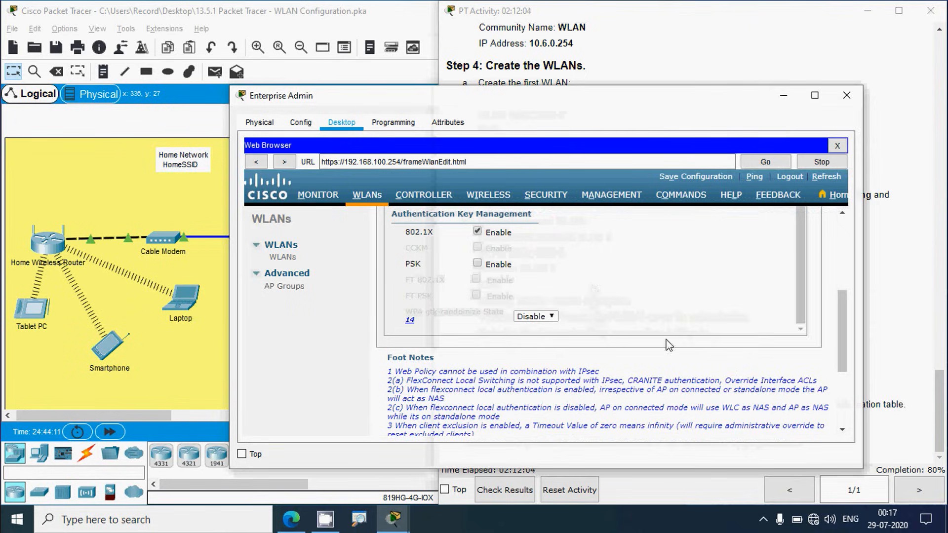
{"action": "left_click_drag", "start_coordinate": [845, 325], "coordinate": [843, 275]}
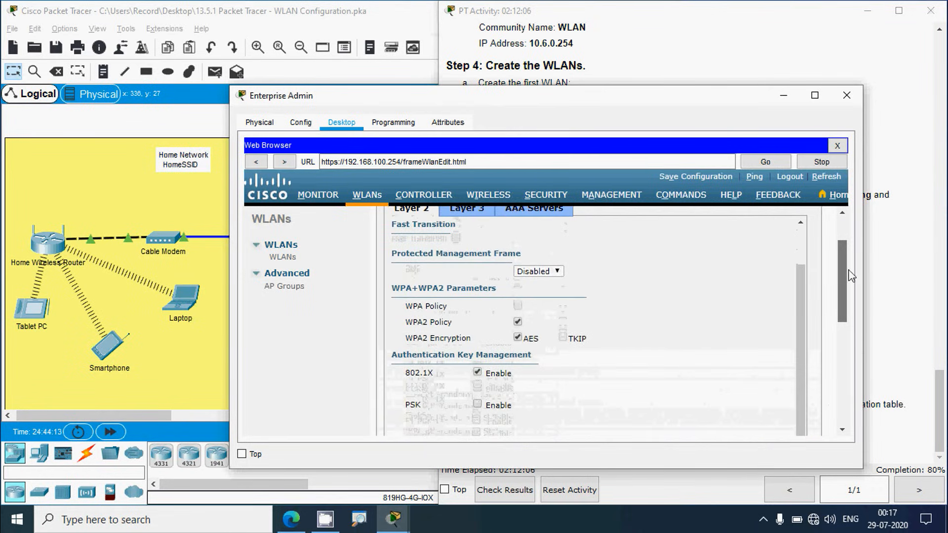
{"action": "scroll", "coordinate": [715, 335], "scroll_direction": "up", "scroll_amount": 2}
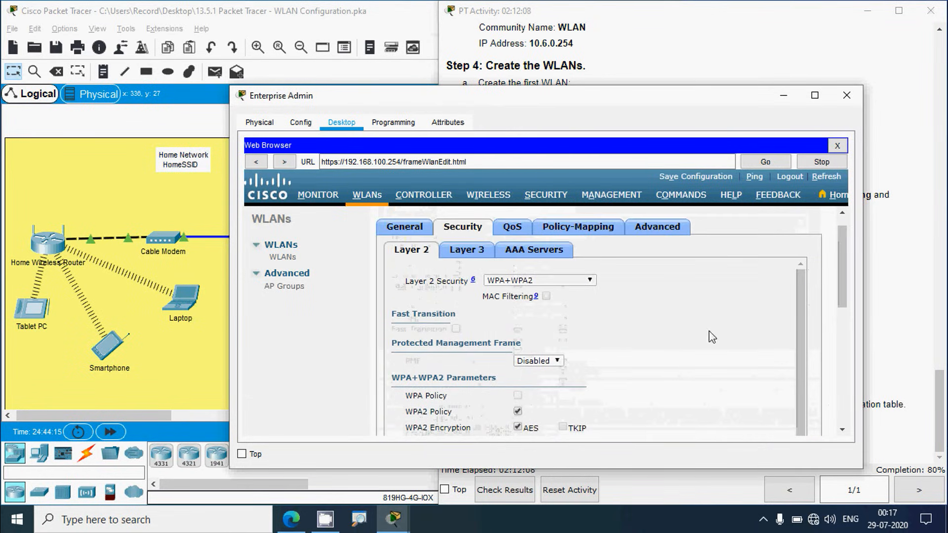
{"action": "scroll", "coordinate": [845, 308], "scroll_direction": "down", "scroll_amount": 6}
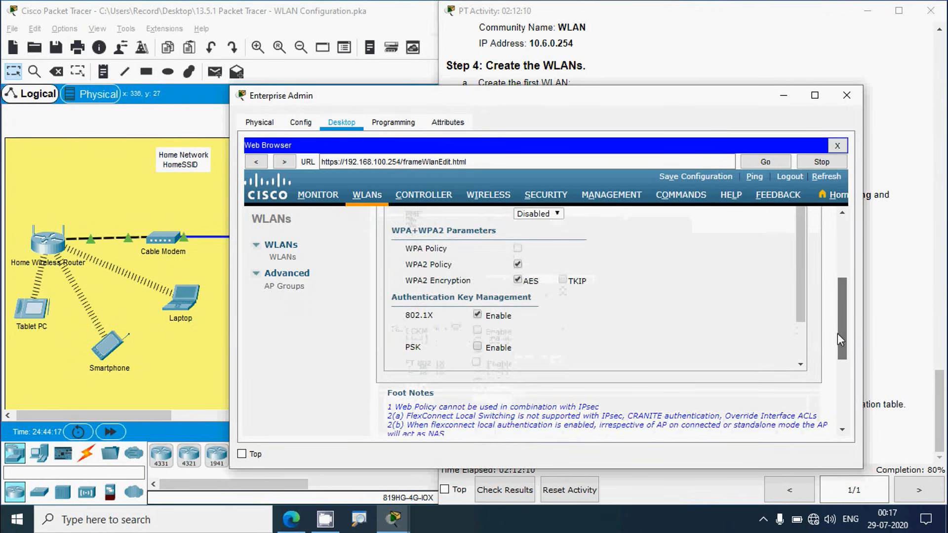
{"action": "scroll", "coordinate": [837, 334], "scroll_direction": "up", "scroll_amount": 7}
Step: Set Server 1 authentication to RADIUS server 10.6.0.254 port 1812 and apply
{"action": "left_click", "coordinate": [525, 277]}
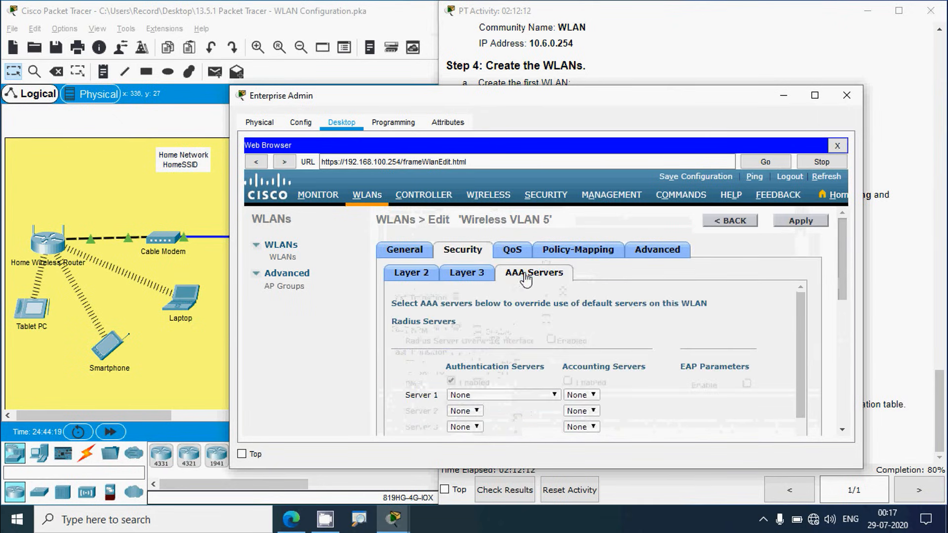
{"action": "left_click_drag", "start_coordinate": [844, 268], "coordinate": [839, 300]}
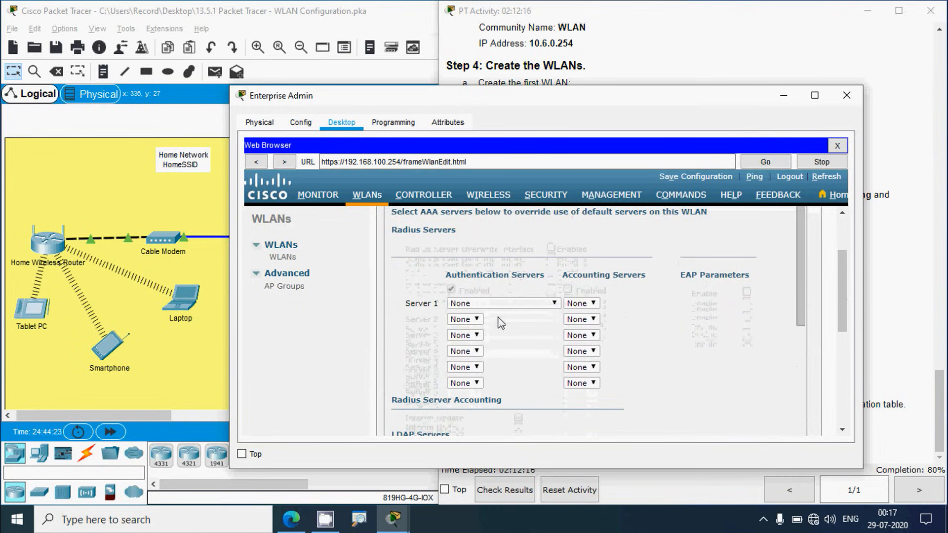
{"action": "left_click", "coordinate": [546, 303]}
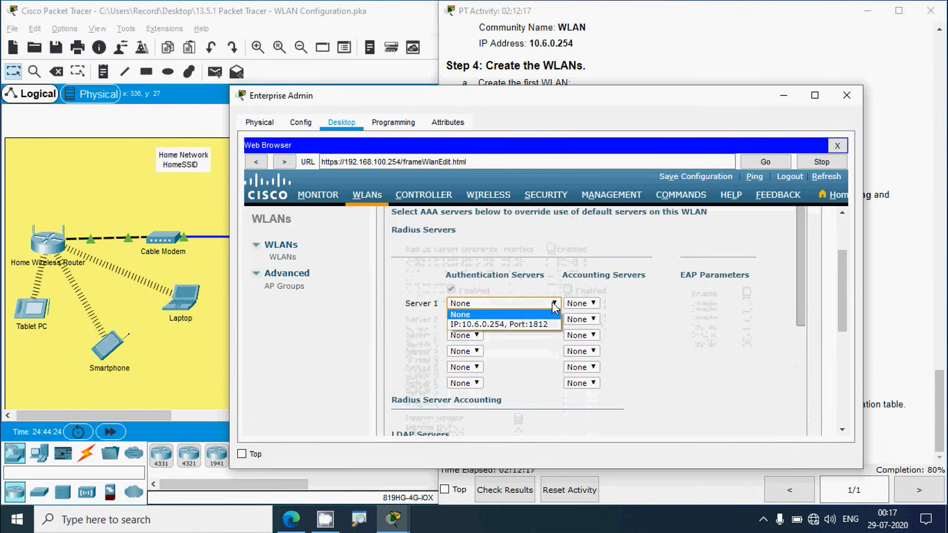
{"action": "left_click", "coordinate": [515, 326]}
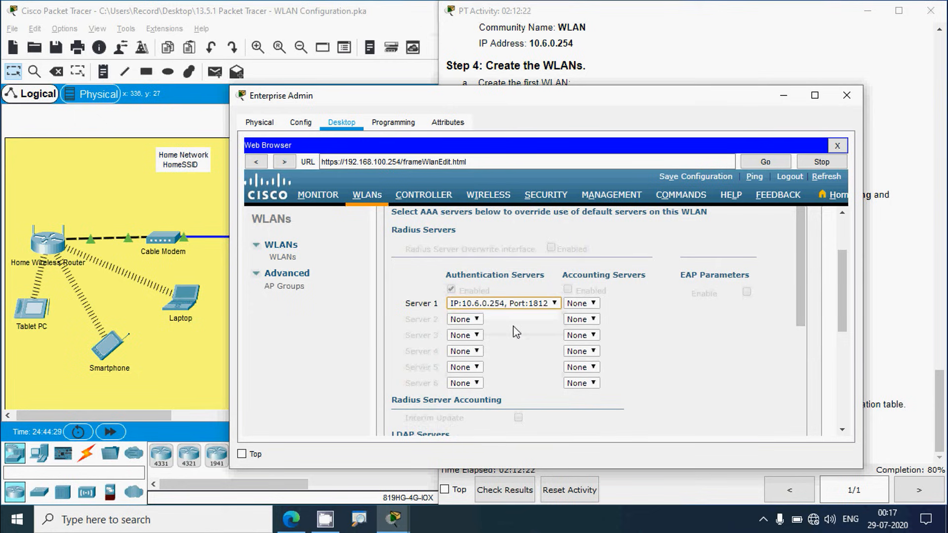
{"action": "left_click_drag", "start_coordinate": [843, 316], "coordinate": [851, 256]}
{"action": "left_click", "coordinate": [803, 226]}
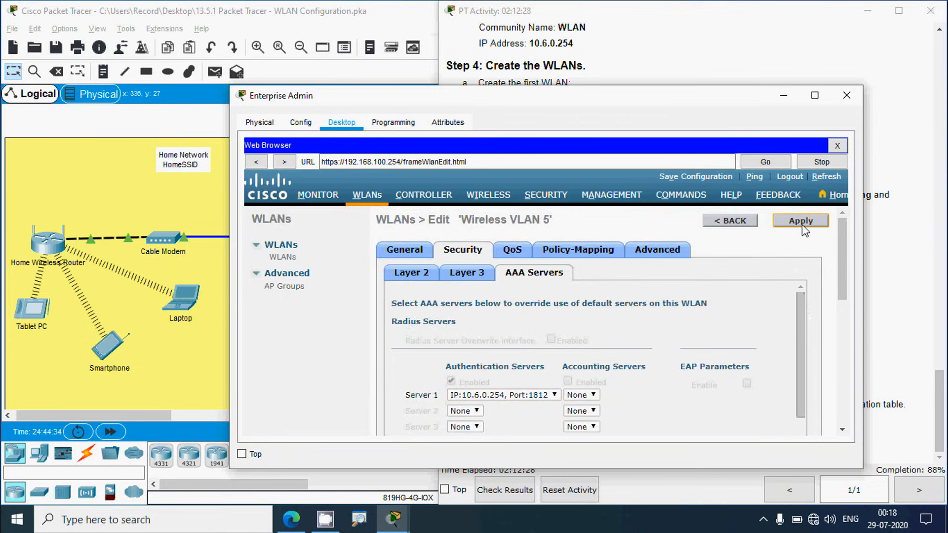
{"action": "left_click", "coordinate": [868, 249]}
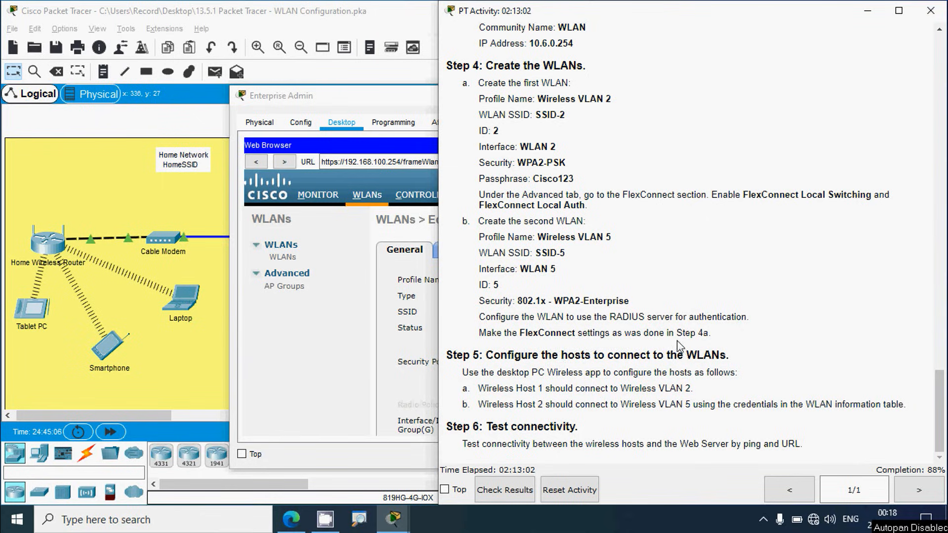
Step: Enable FlexConnect Local Switching for Wireless VLAN 5 and apply, confirming the disruption warning
{"action": "left_click", "coordinate": [384, 131]}
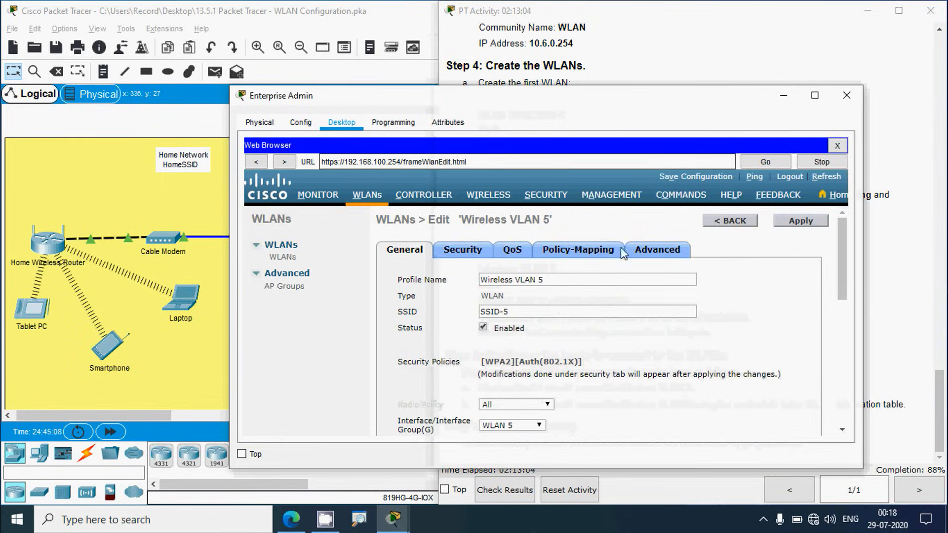
{"action": "left_click", "coordinate": [657, 249]}
{"action": "scroll", "coordinate": [839, 295], "scroll_direction": "down", "scroll_amount": 3}
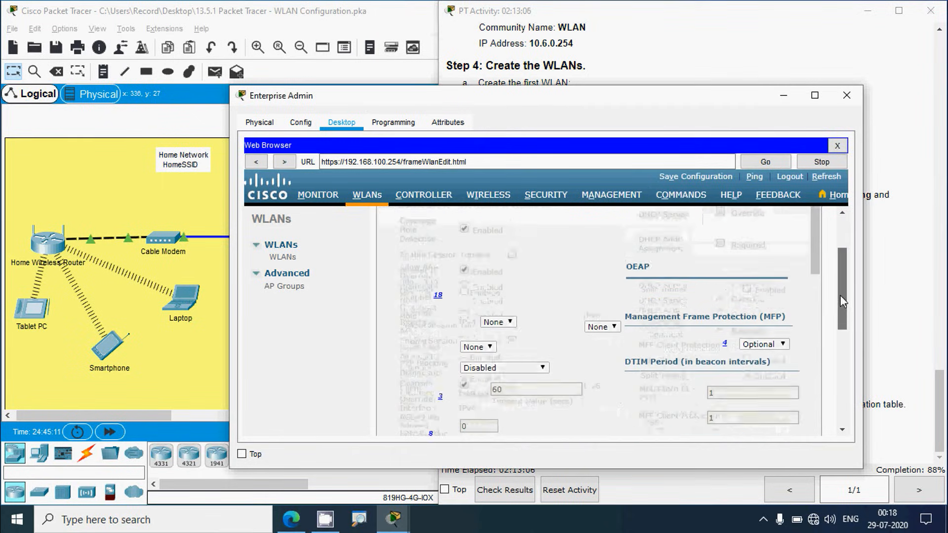
{"action": "left_click_drag", "start_coordinate": [817, 262], "coordinate": [817, 395]}
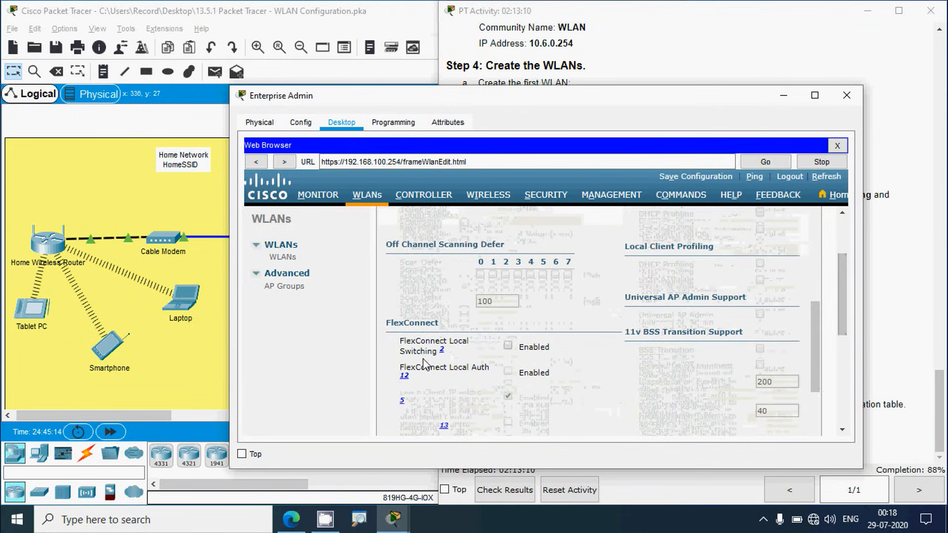
{"action": "left_click", "coordinate": [508, 345]}
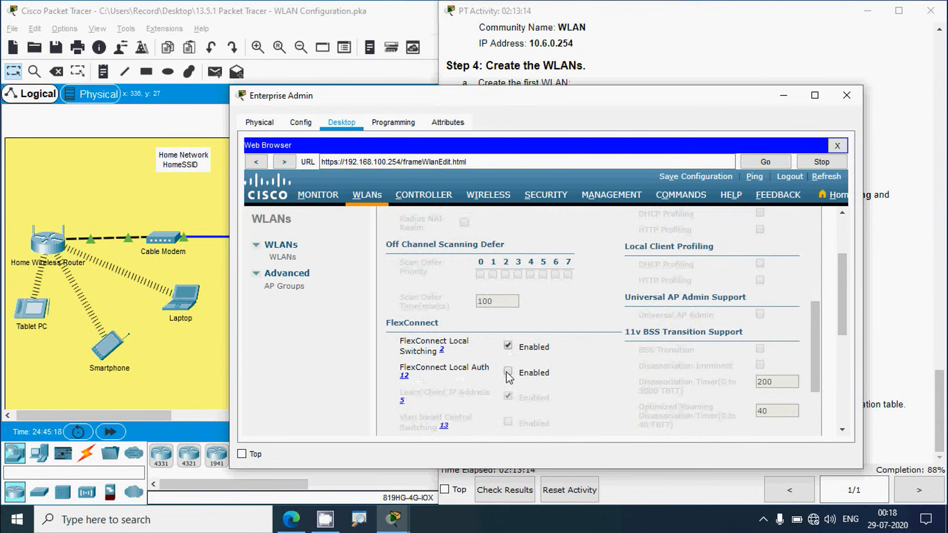
{"action": "scroll", "coordinate": [843, 267], "scroll_direction": "up", "scroll_amount": 5}
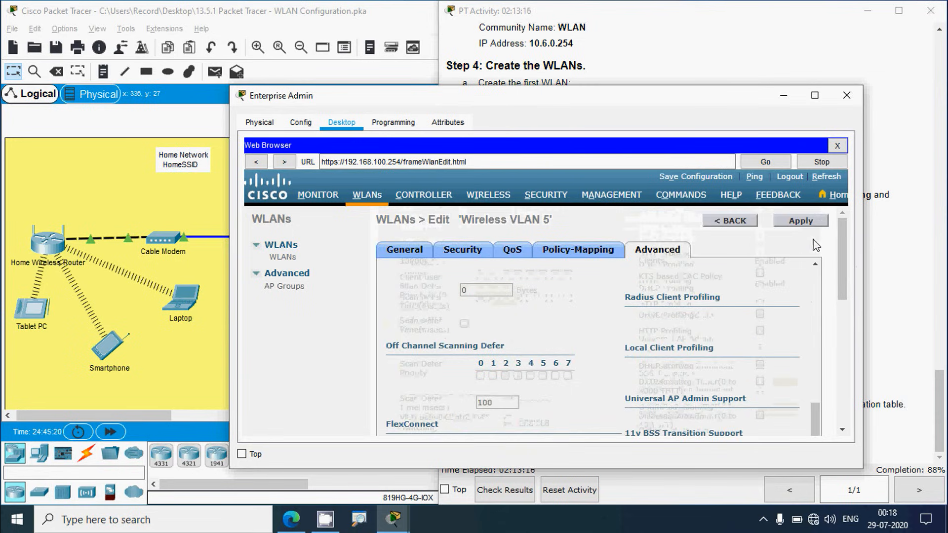
{"action": "left_click", "coordinate": [812, 227]}
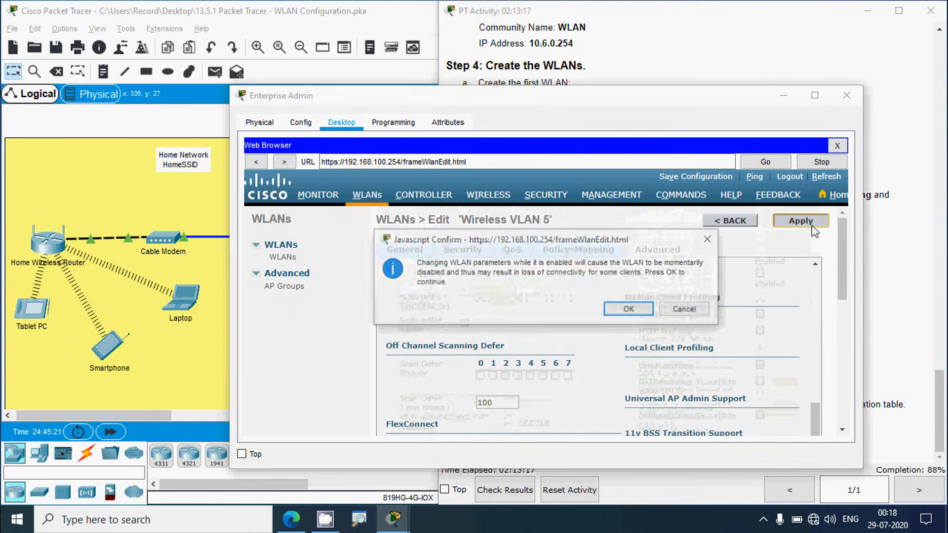
{"action": "left_click", "coordinate": [626, 314]}
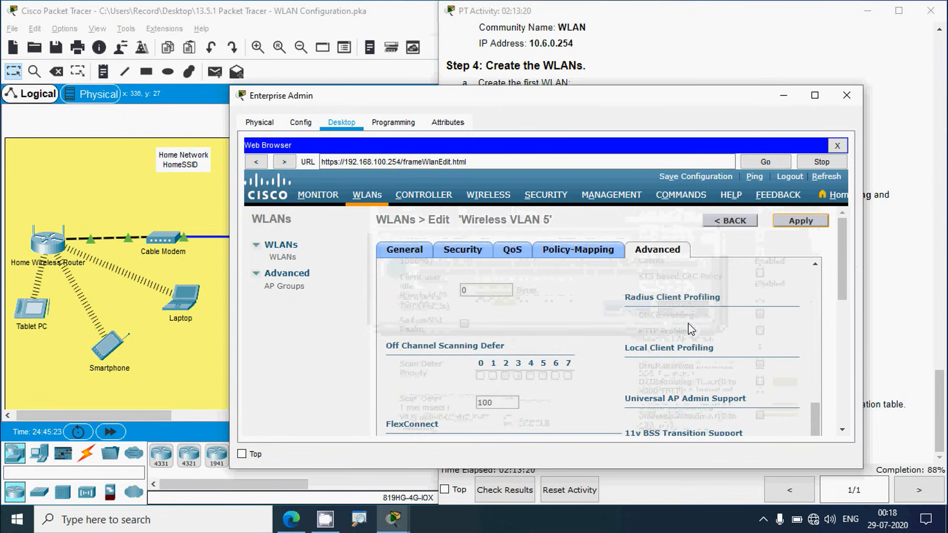
{"action": "left_click", "coordinate": [883, 318]}
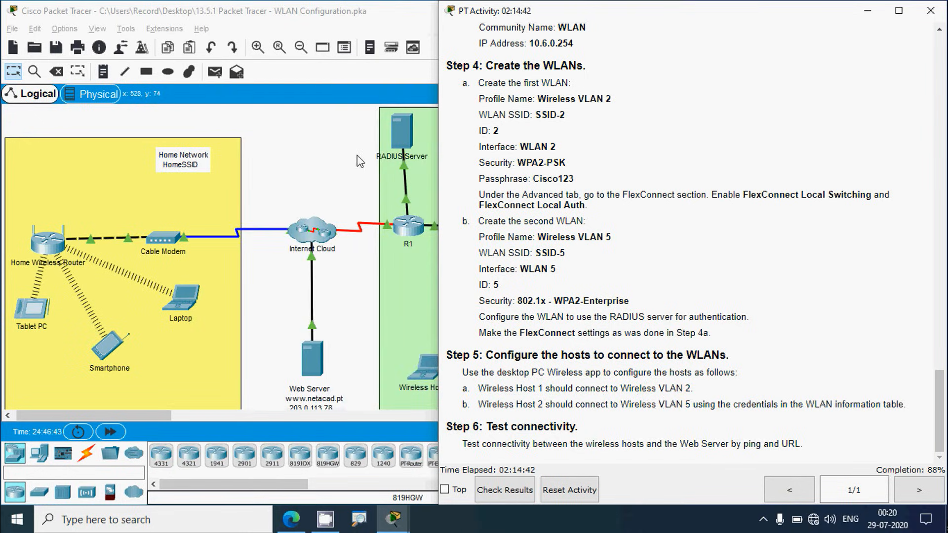
Step: Join Wireless Host 1 to SSID-2 with its pre-shared key using PC Wireless
{"action": "left_click", "coordinate": [293, 145]}
{"action": "left_click_drag", "start_coordinate": [674, 134], "coordinate": [673, 140]}
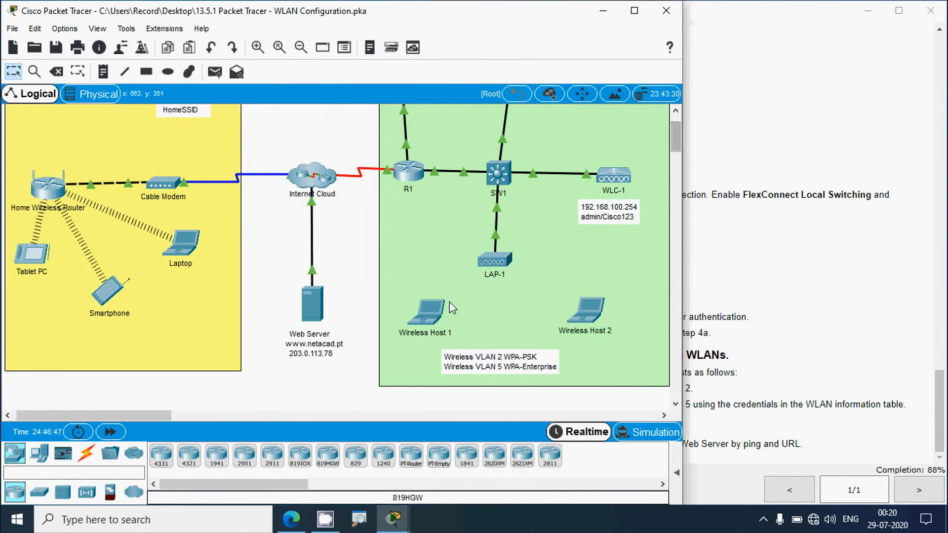
{"action": "left_click", "coordinate": [441, 314]}
{"action": "left_click", "coordinate": [407, 93]}
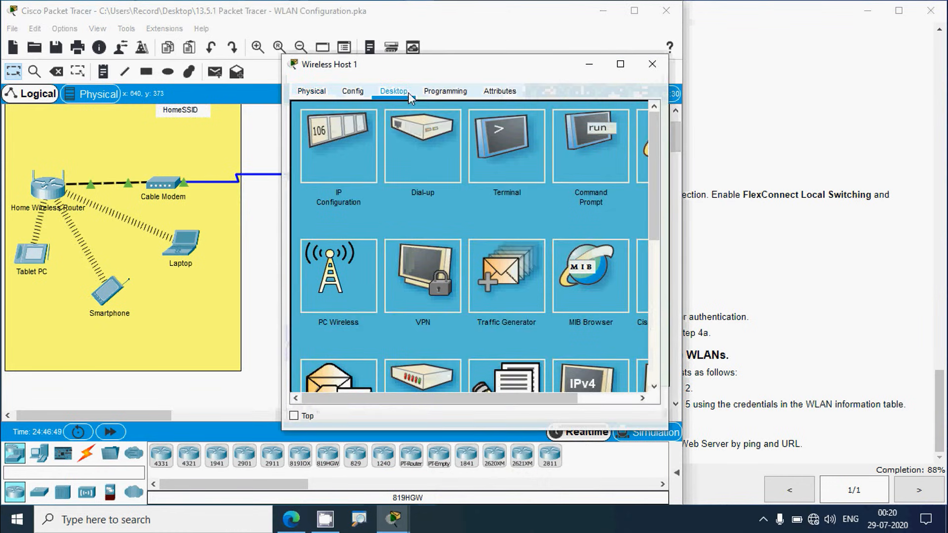
{"action": "left_click", "coordinate": [339, 303]}
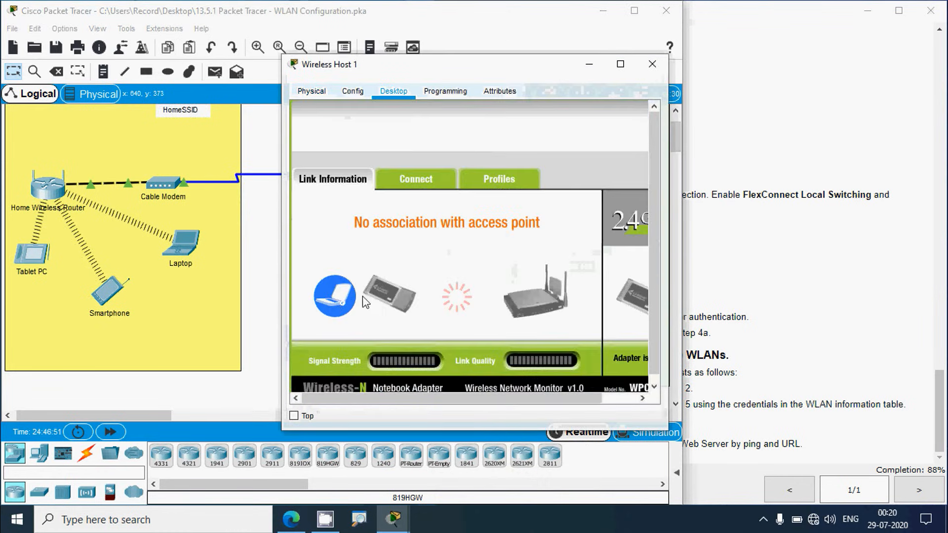
{"action": "left_click", "coordinate": [419, 184]}
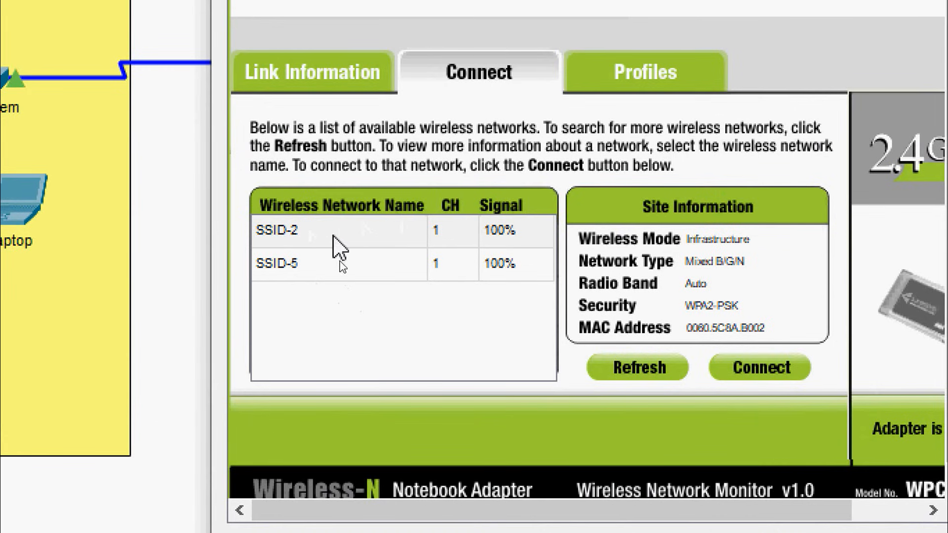
{"action": "left_click", "coordinate": [310, 236]}
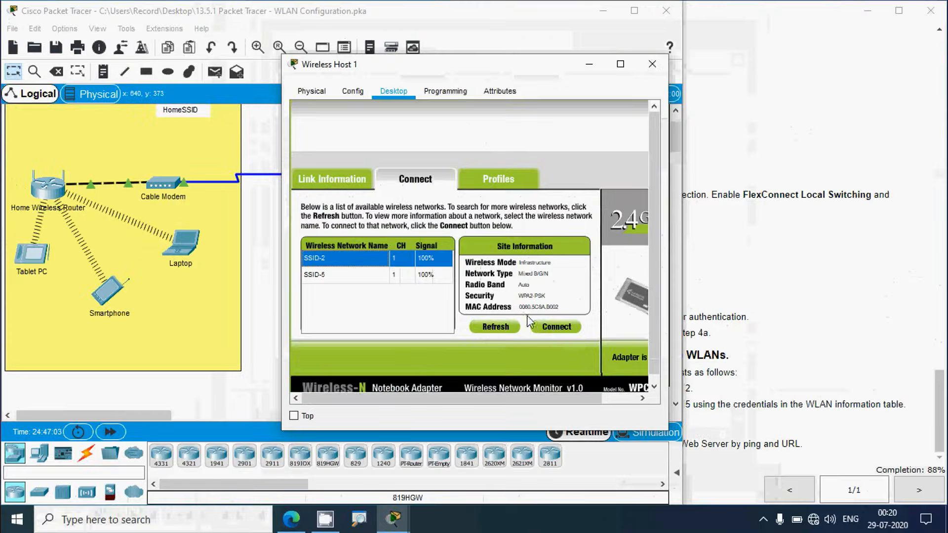
{"action": "left_click", "coordinate": [755, 375]}
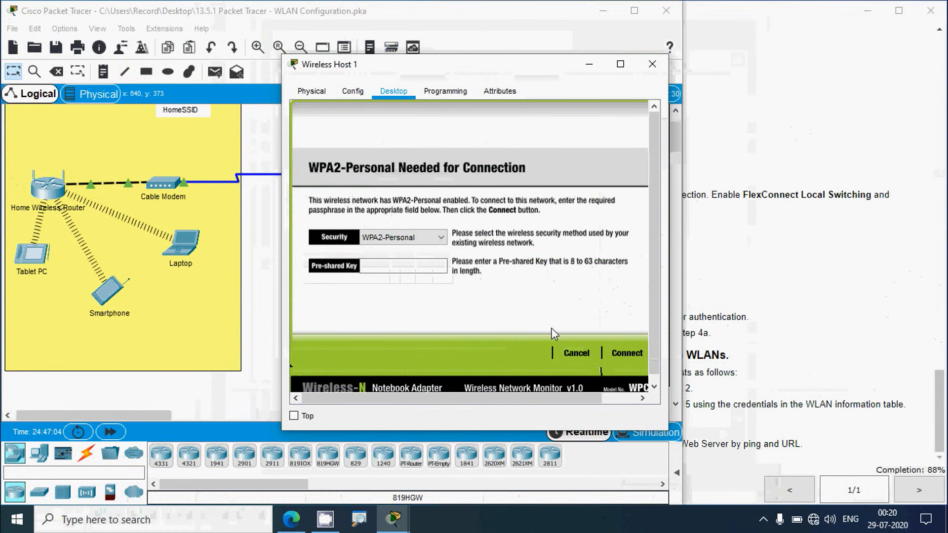
{"action": "left_click", "coordinate": [393, 269]}
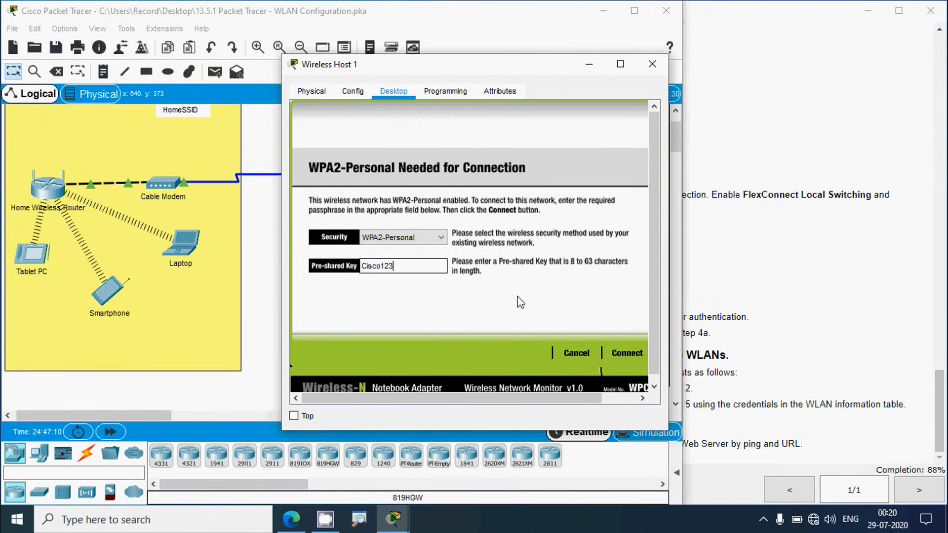
{"action": "left_click", "coordinate": [625, 352]}
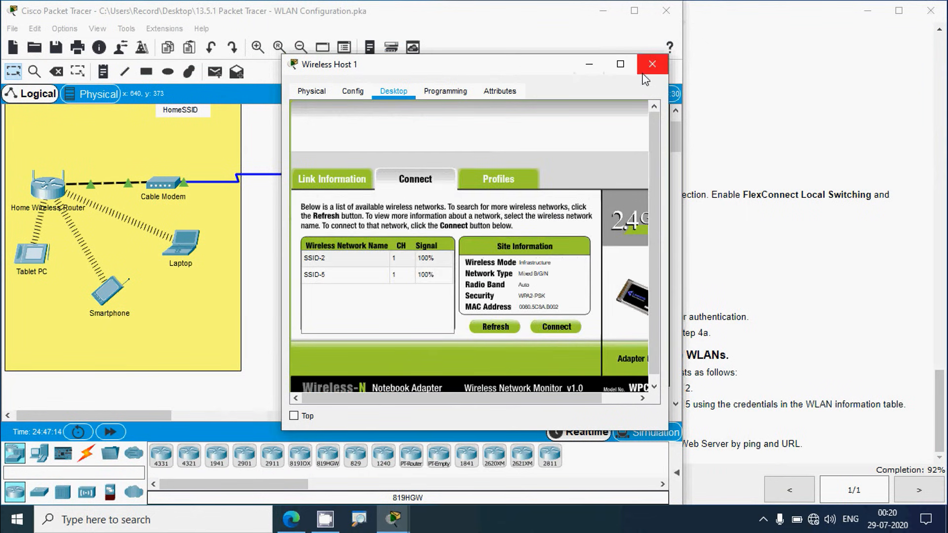
{"action": "left_click", "coordinate": [652, 64]}
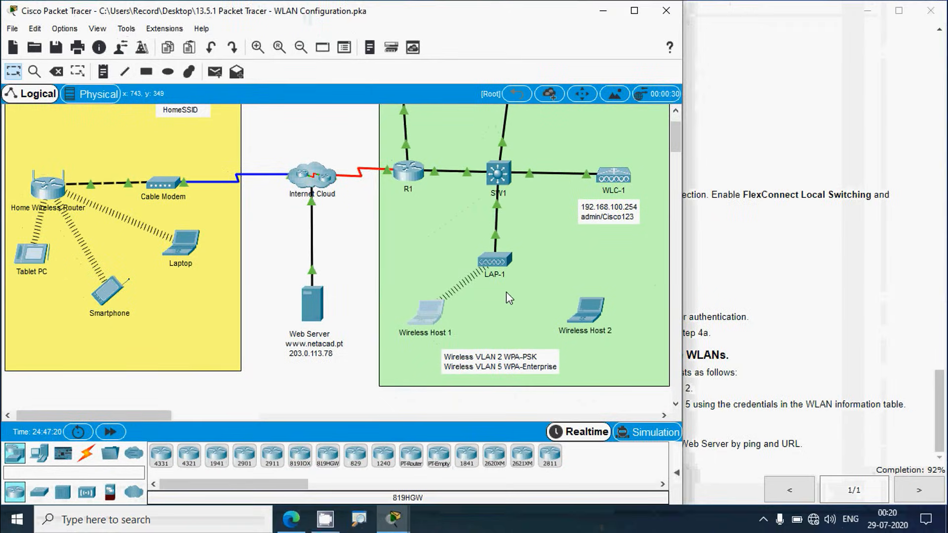
{"action": "key", "text": "alt+Tab"}
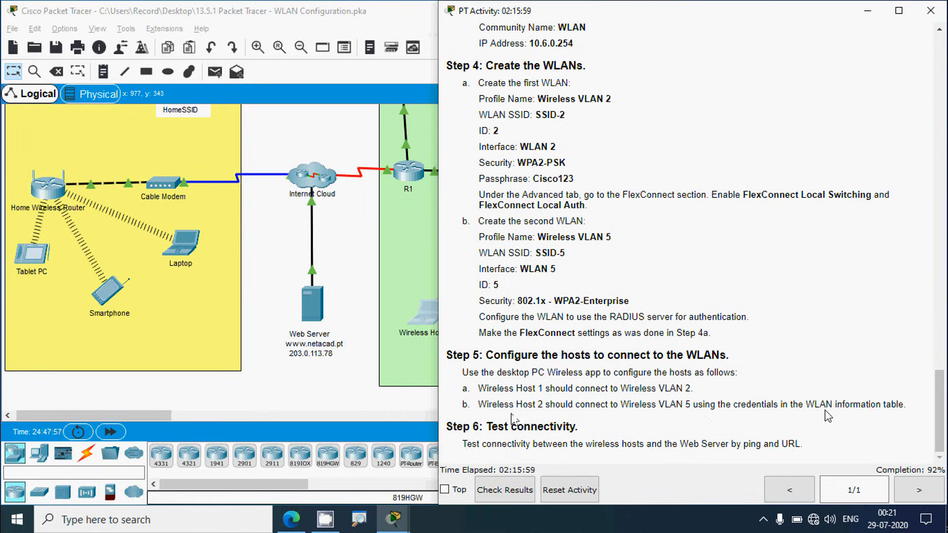
Step: On Wireless Host 2, start a new manually configured PC Wireless profile for SSID-5
{"action": "left_click", "coordinate": [360, 394]}
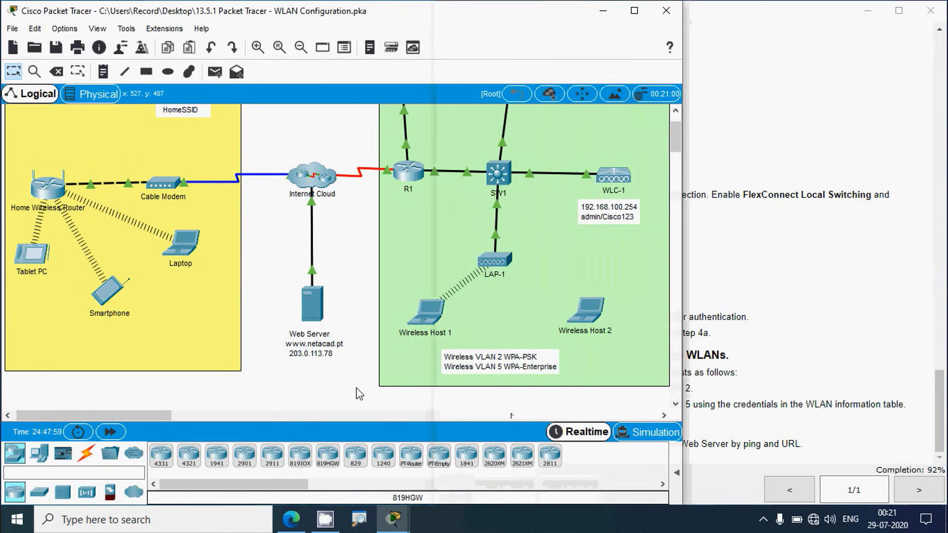
{"action": "left_click", "coordinate": [585, 316]}
{"action": "left_click", "coordinate": [399, 93]}
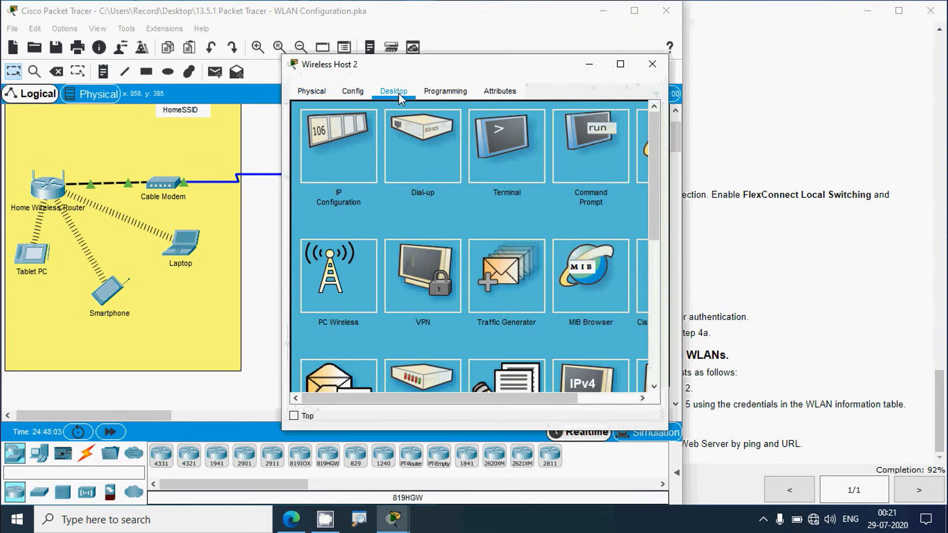
{"action": "left_click", "coordinate": [352, 281]}
{"action": "left_click", "coordinate": [494, 186]}
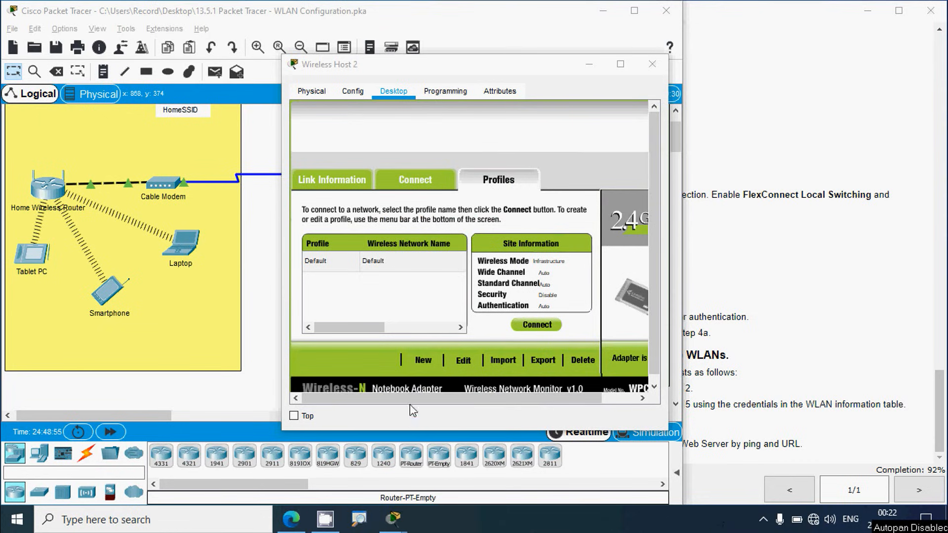
{"action": "left_click", "coordinate": [460, 362]}
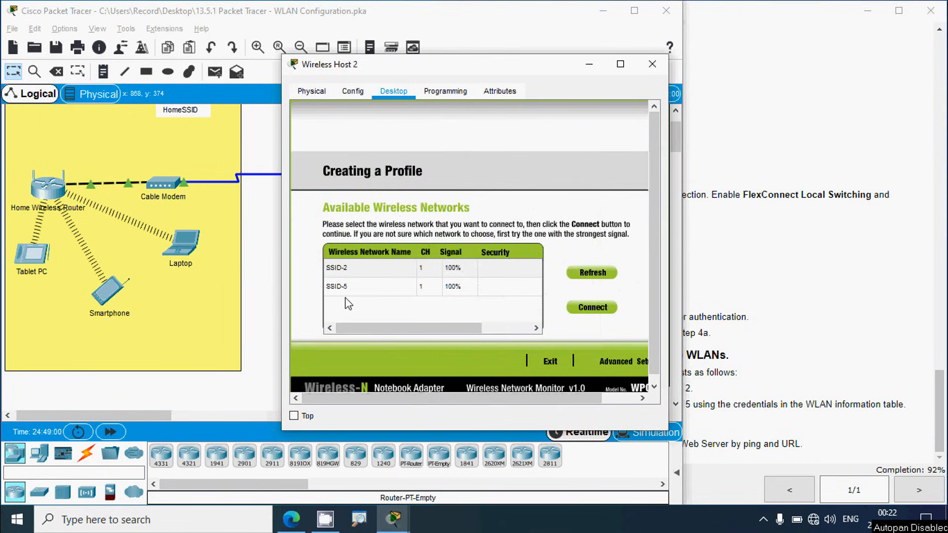
{"action": "left_click", "coordinate": [357, 289]}
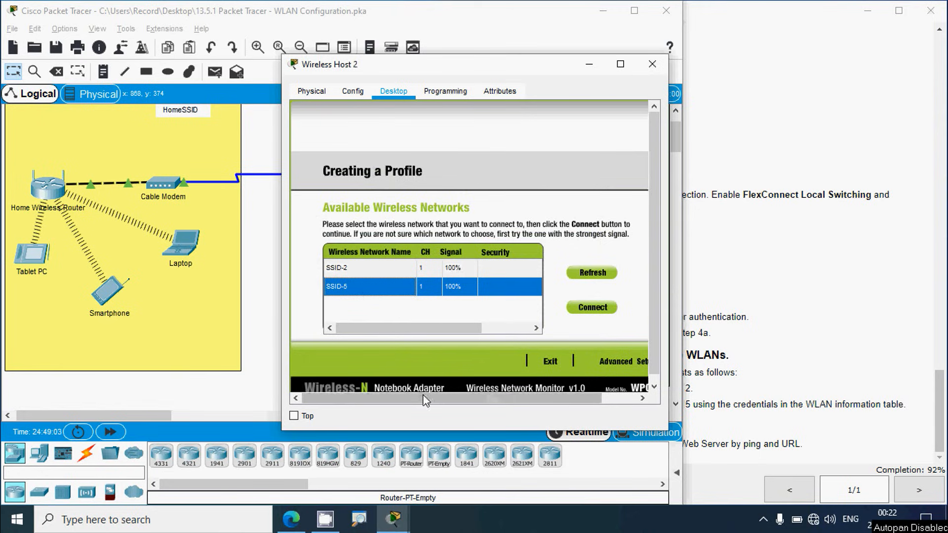
{"action": "left_click_drag", "start_coordinate": [406, 399], "coordinate": [458, 410]}
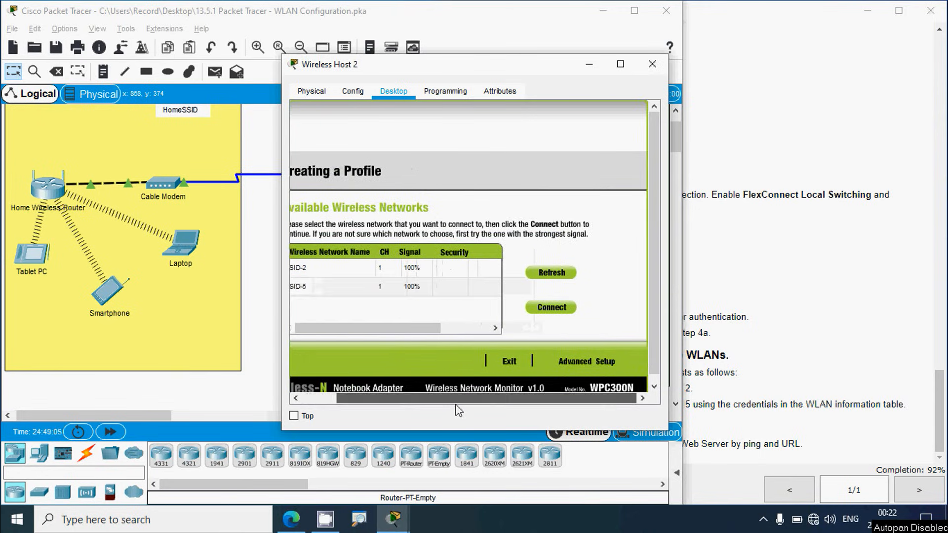
{"action": "left_click", "coordinate": [567, 363]}
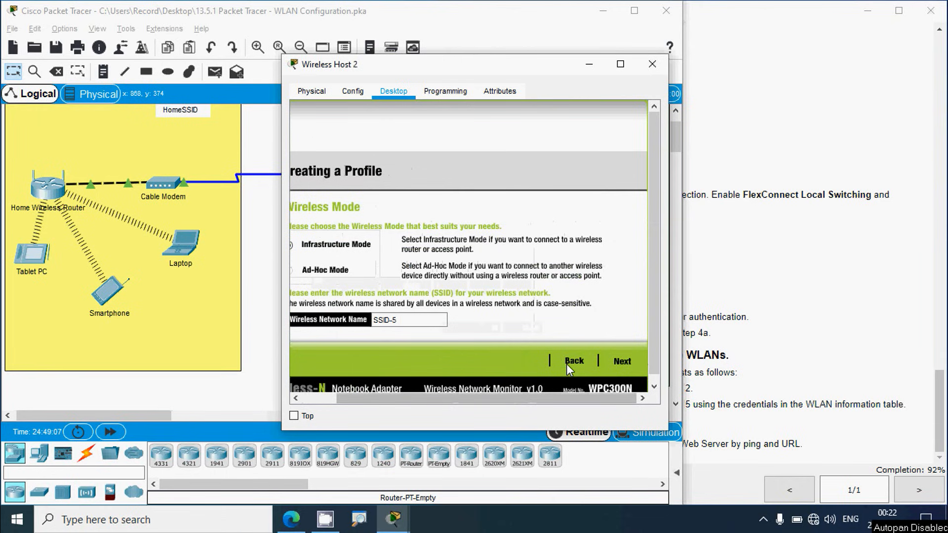
Step: Keep DHCP and set the profile's security to WPA2-Enterprise
{"action": "left_click_drag", "start_coordinate": [474, 399], "coordinate": [442, 401]}
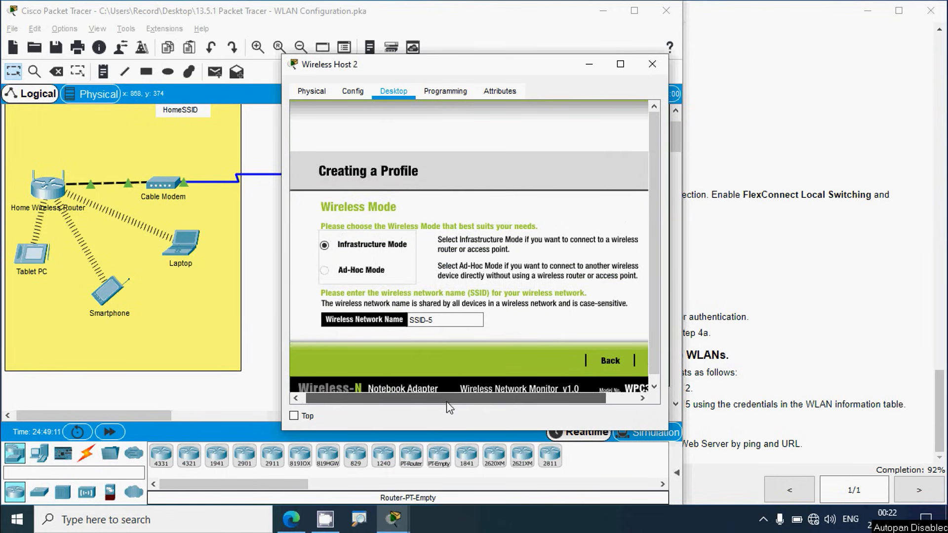
{"action": "left_click_drag", "start_coordinate": [444, 402], "coordinate": [420, 401]}
{"action": "left_click", "coordinate": [620, 362]}
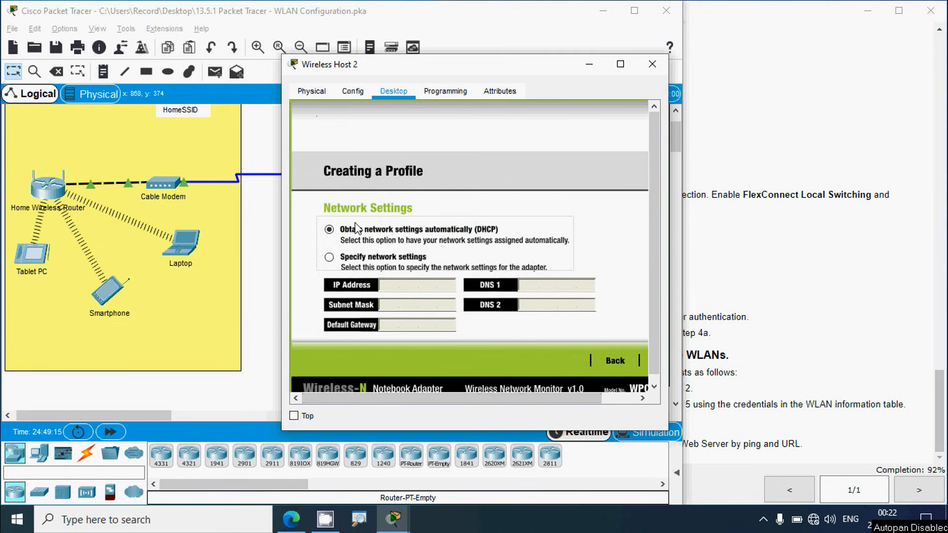
{"action": "left_click_drag", "start_coordinate": [519, 398], "coordinate": [577, 405]}
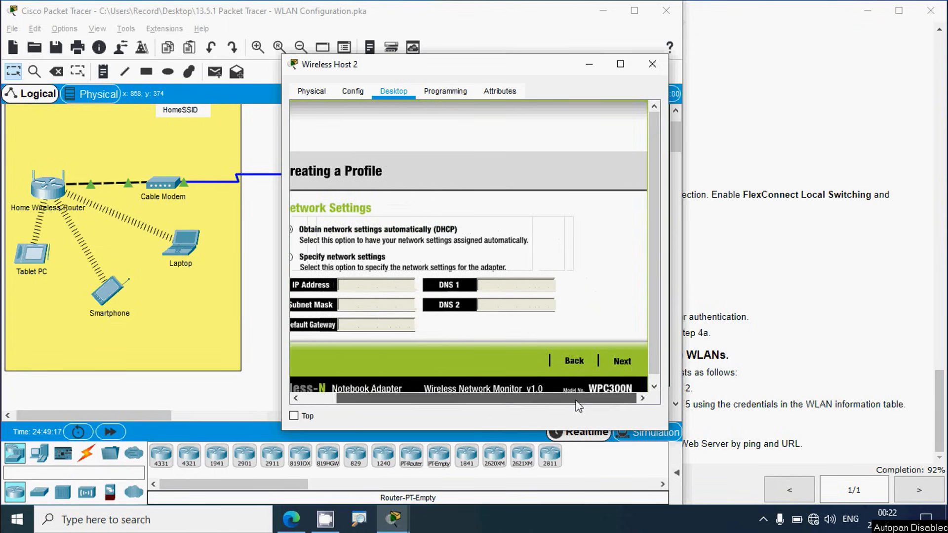
{"action": "left_click", "coordinate": [620, 362]}
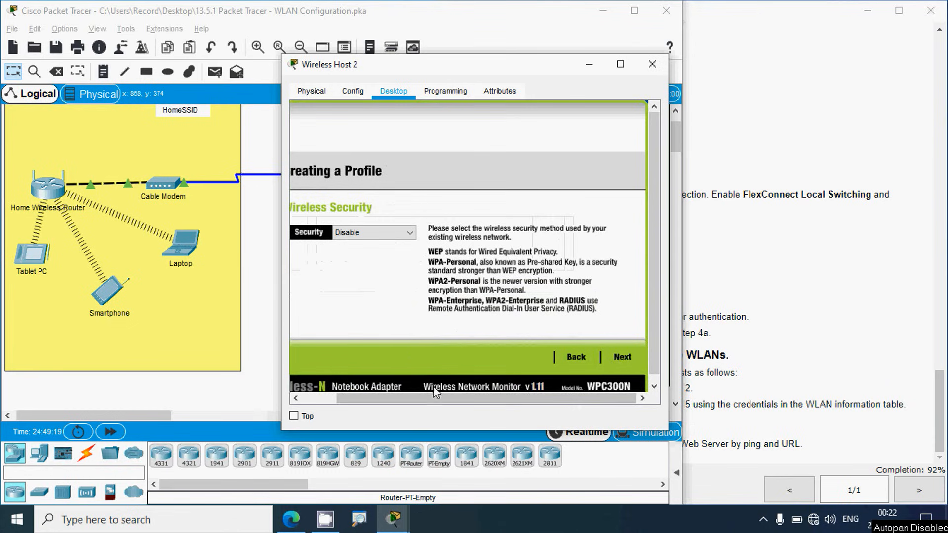
{"action": "left_click_drag", "start_coordinate": [434, 398], "coordinate": [392, 398]}
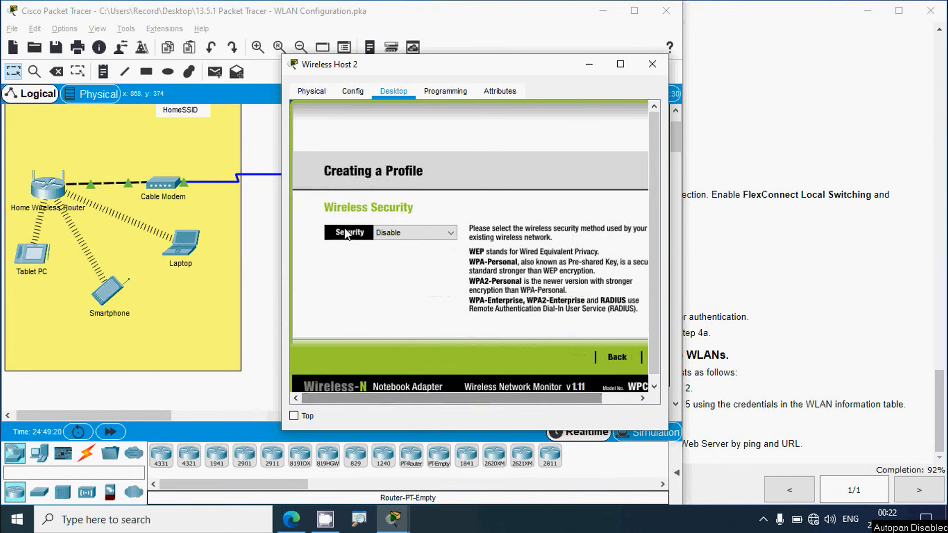
{"action": "left_click", "coordinate": [452, 235]}
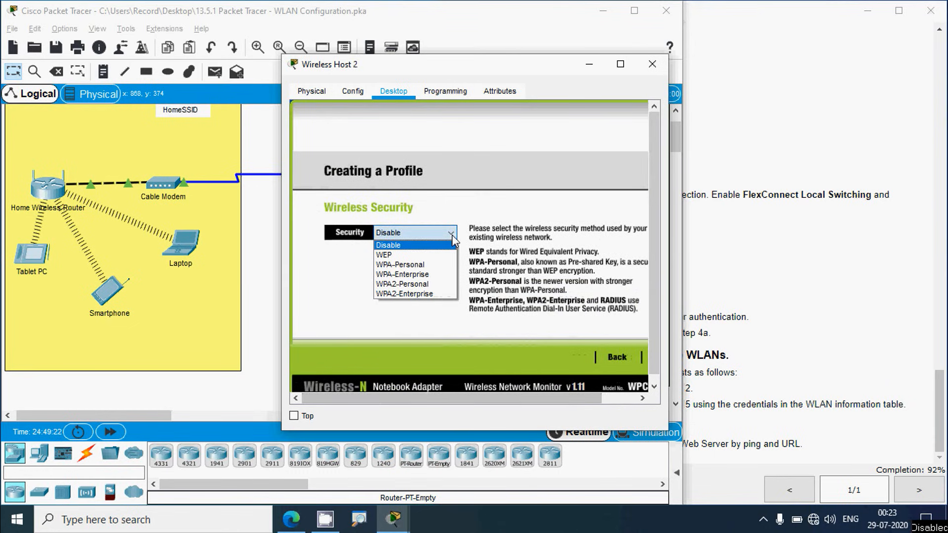
{"action": "left_click", "coordinate": [421, 295]}
{"action": "left_click_drag", "start_coordinate": [457, 398], "coordinate": [498, 398]}
{"action": "left_click", "coordinate": [614, 357]}
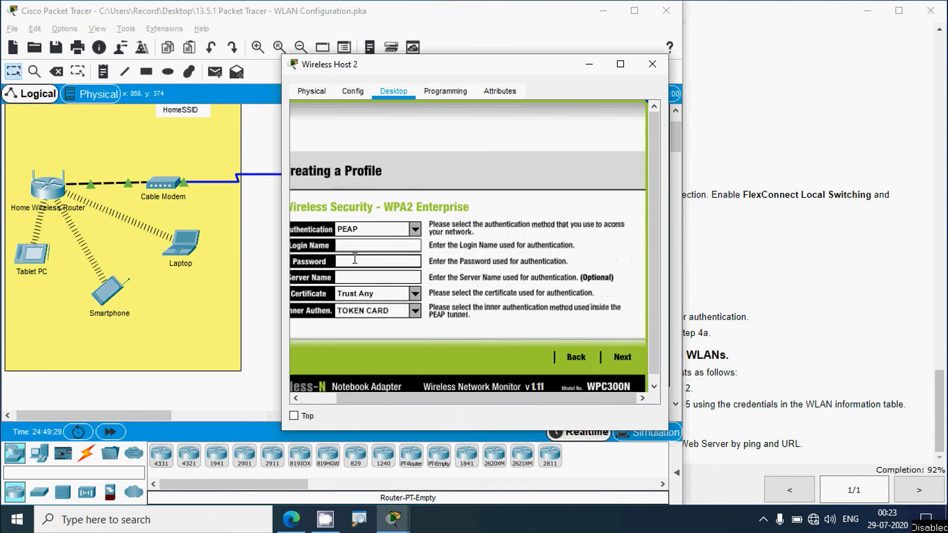
{"action": "left_click", "coordinate": [758, 364]}
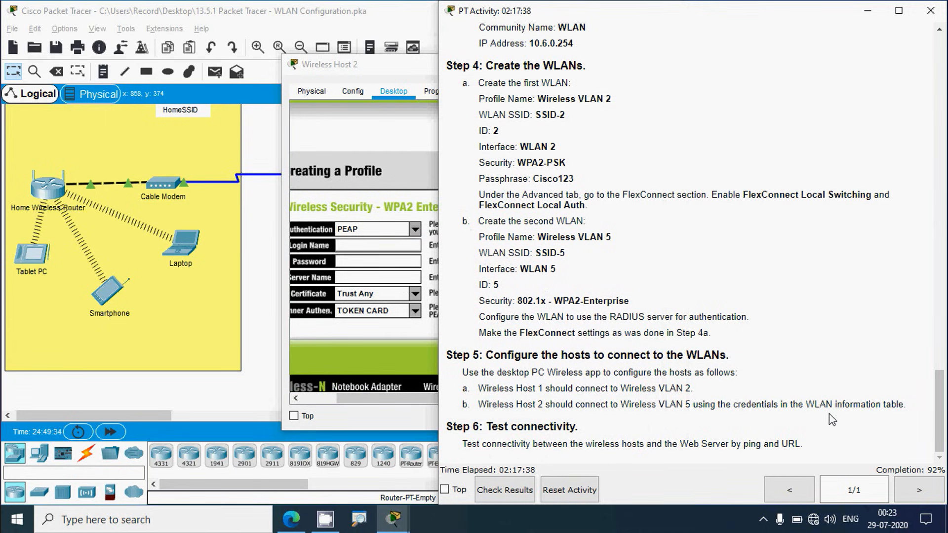
Step: Copy the WLAN VLAN 5 login name and password from the instructions into the profile
{"action": "left_click_drag", "start_coordinate": [935, 425], "coordinate": [859, 140]}
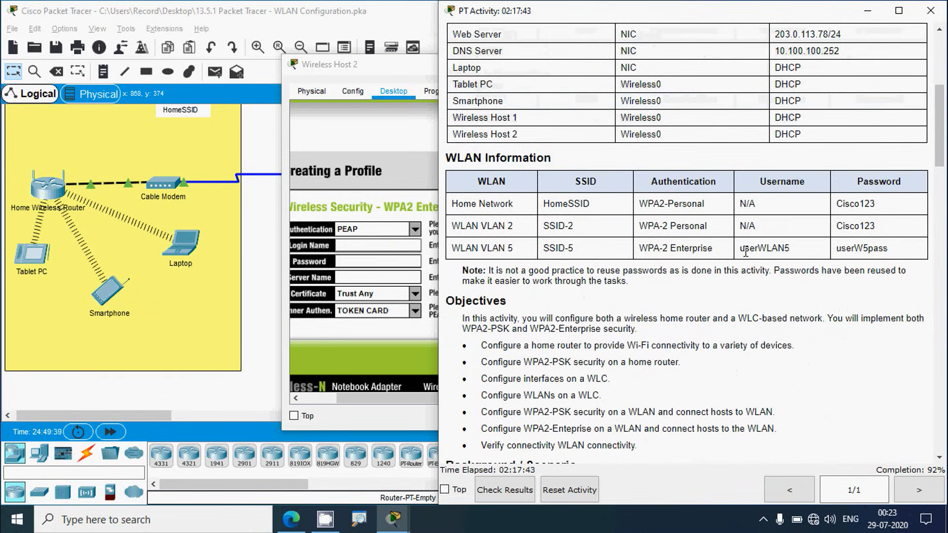
{"action": "left_click_drag", "start_coordinate": [740, 248], "coordinate": [789, 246]}
{"action": "key", "text": "ctrl+c"}
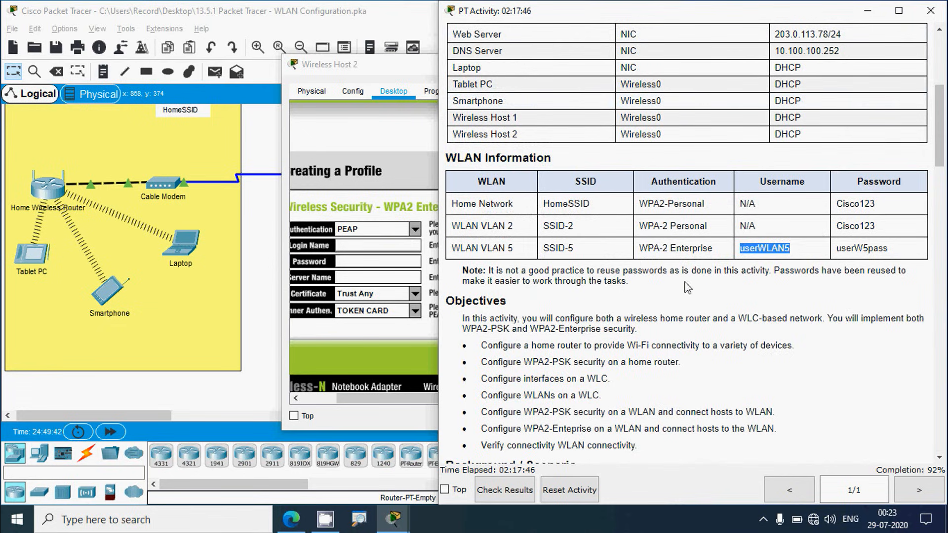
{"action": "left_click", "coordinate": [358, 245]}
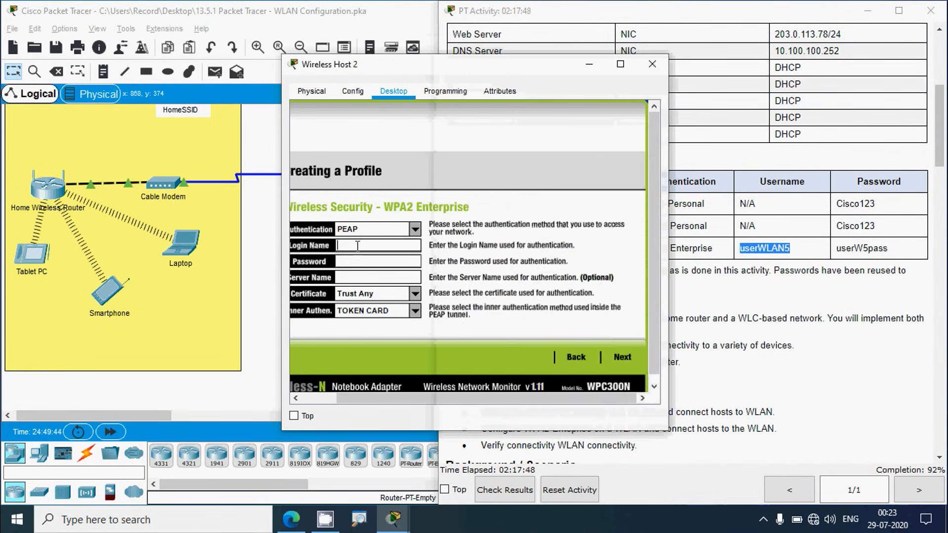
{"action": "key", "text": "ctrl+v"}
{"action": "left_click", "coordinate": [903, 270]}
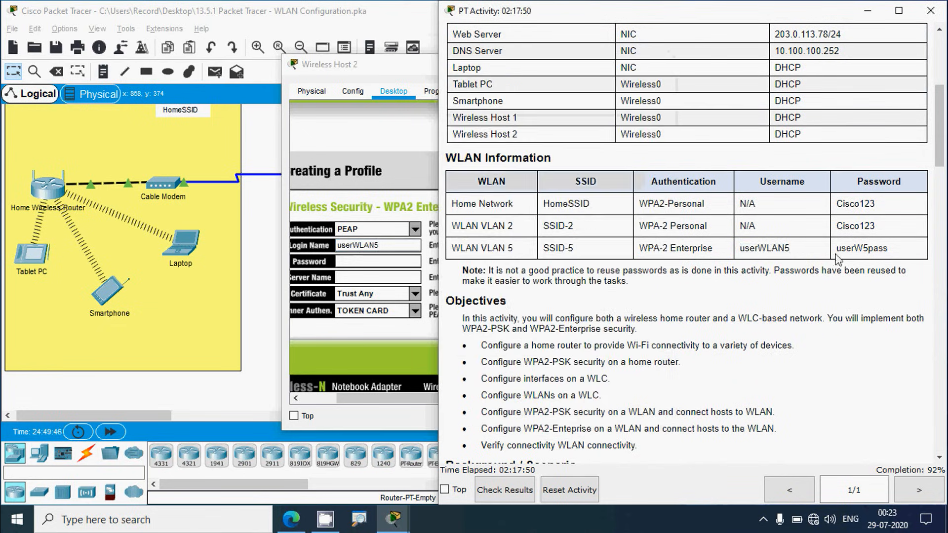
{"action": "left_click_drag", "start_coordinate": [837, 248], "coordinate": [887, 252]}
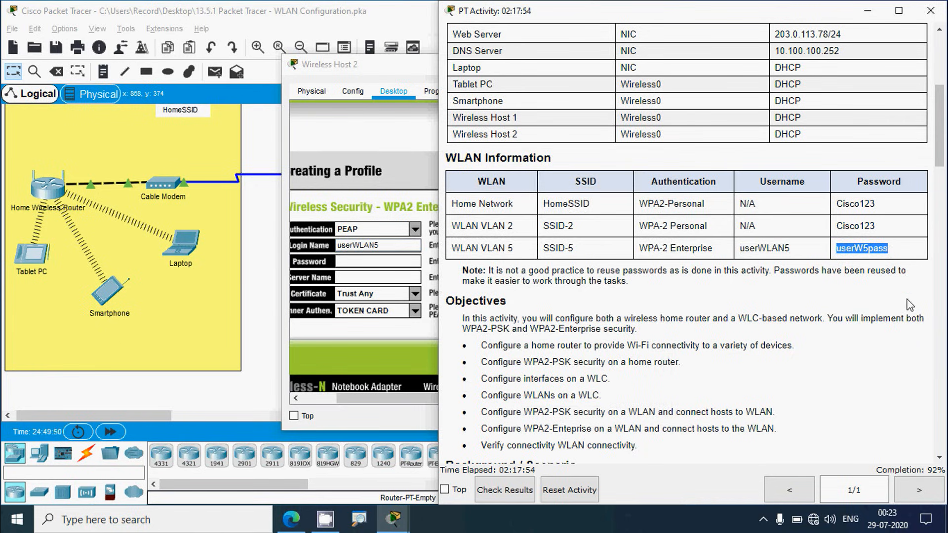
{"action": "left_click", "coordinate": [352, 262]}
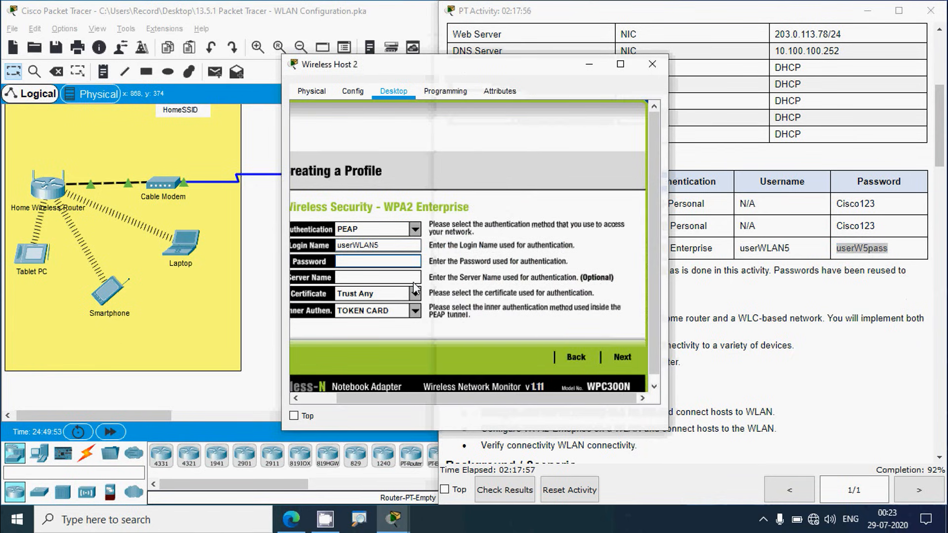
{"action": "key", "text": "ctrl+v"}
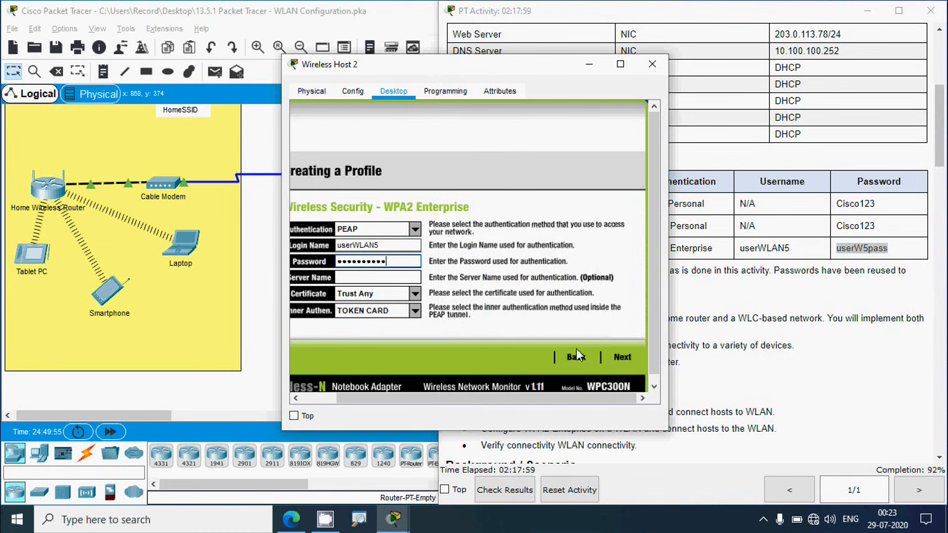
Step: Save the SSID-5 profile, connect Wireless Host 2, and close its window
{"action": "left_click", "coordinate": [623, 356]}
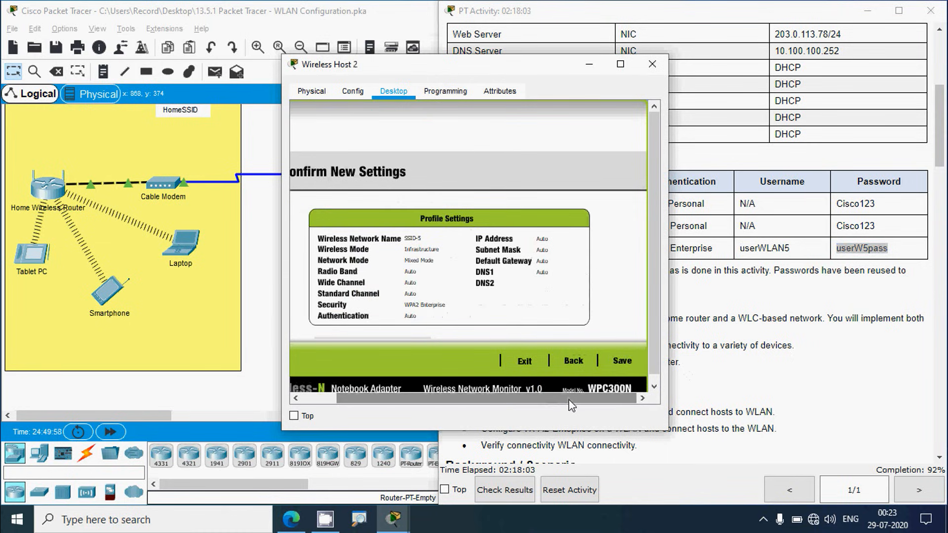
{"action": "left_click", "coordinate": [614, 360]}
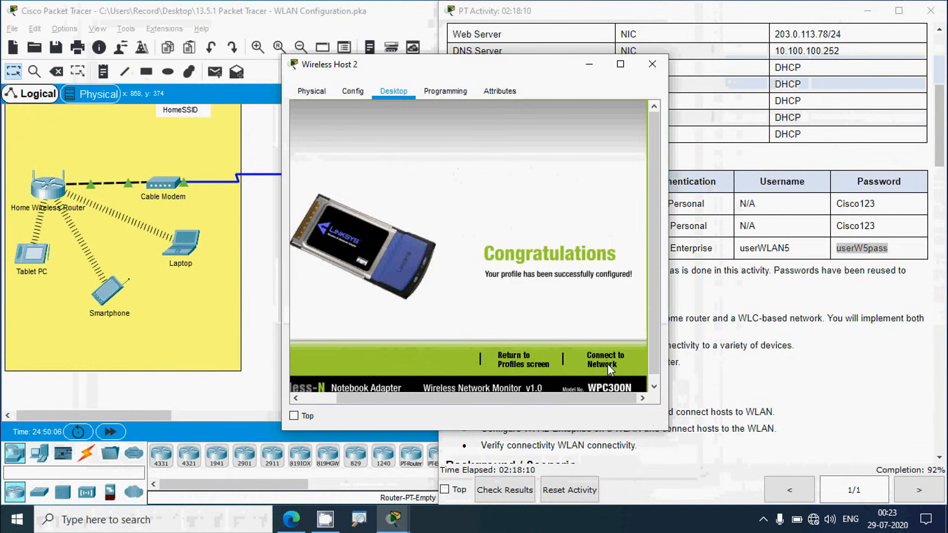
{"action": "left_click", "coordinate": [599, 356]}
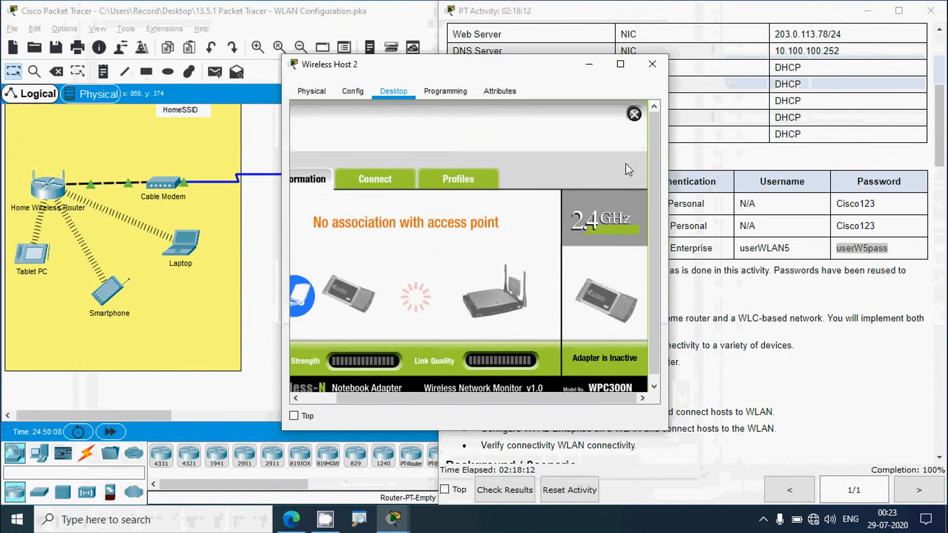
{"action": "left_click", "coordinate": [652, 64]}
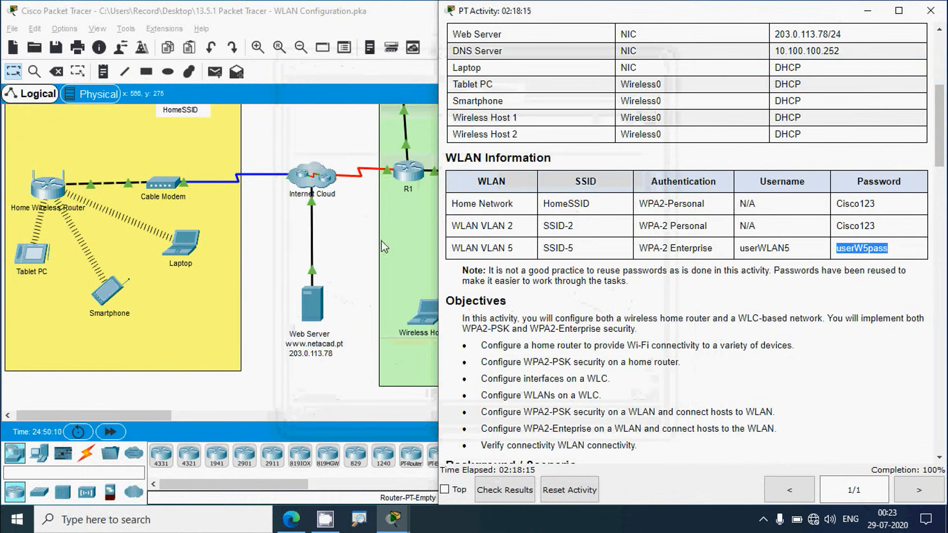
Step: Scroll the PT Activity instructions down to Steps 5–6, then return to the network topology
{"action": "left_click", "coordinate": [363, 246]}
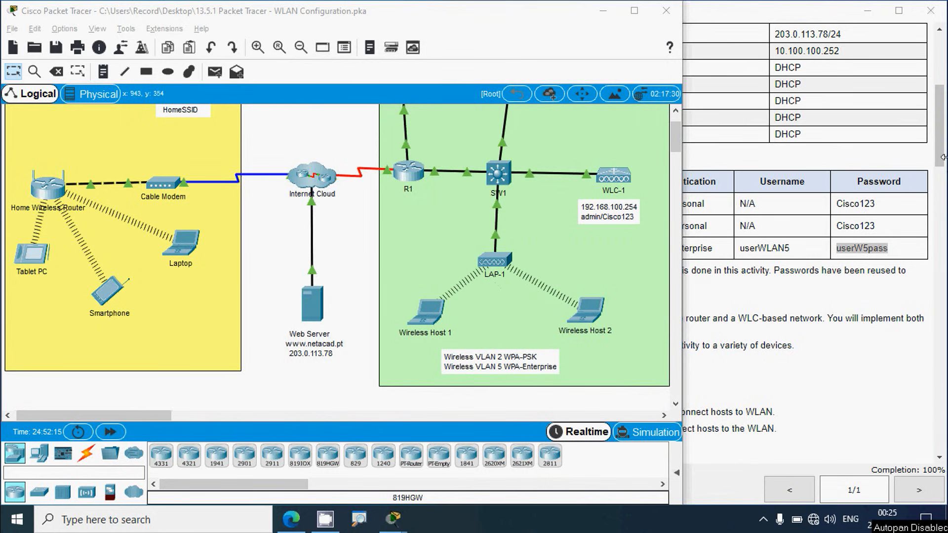
{"action": "left_click_drag", "start_coordinate": [943, 146], "coordinate": [940, 439]}
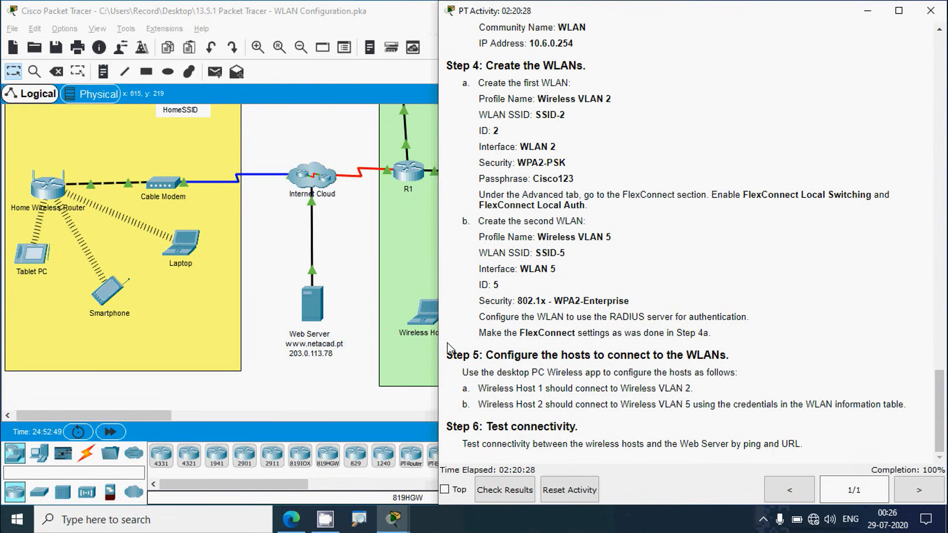
{"action": "left_click", "coordinate": [355, 13]}
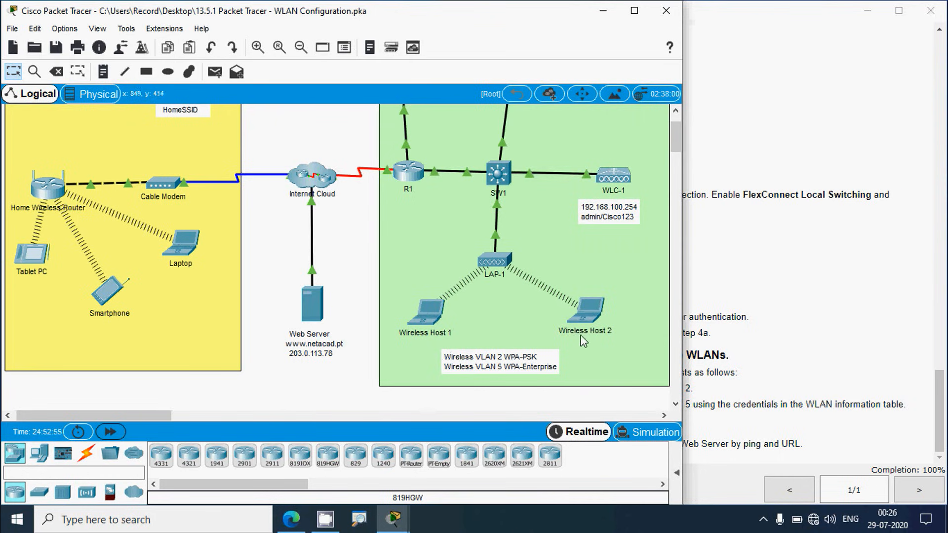
Step: Check Wireless Host 2's IP Configuration to confirm it received 192.168.5.2
{"action": "left_click", "coordinate": [588, 311]}
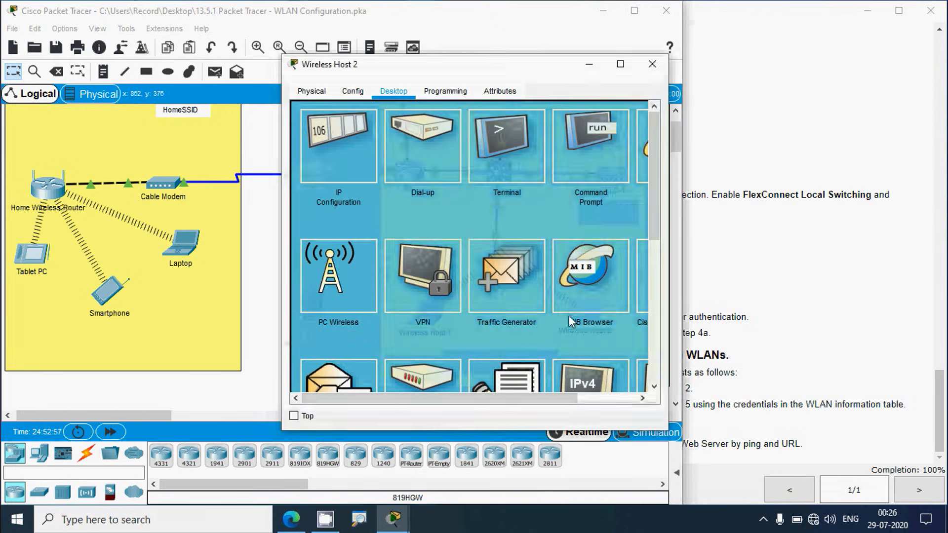
{"action": "left_click", "coordinate": [344, 164]}
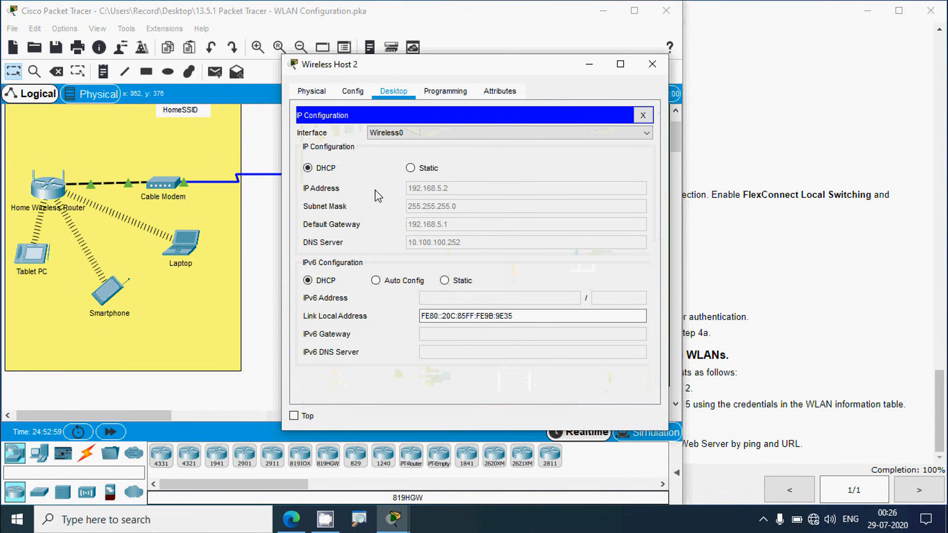
{"action": "left_click_drag", "start_coordinate": [390, 74], "coordinate": [568, 77]}
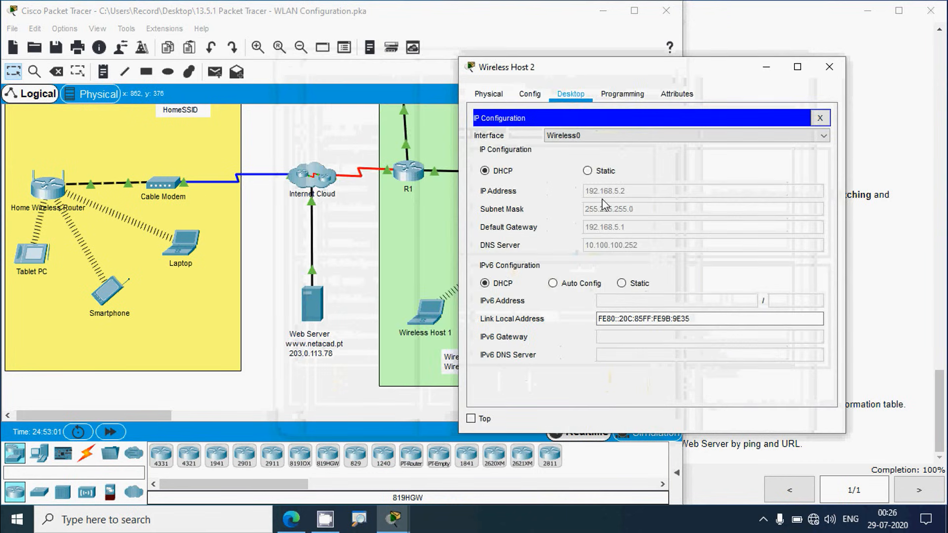
{"action": "left_click", "coordinate": [829, 66]}
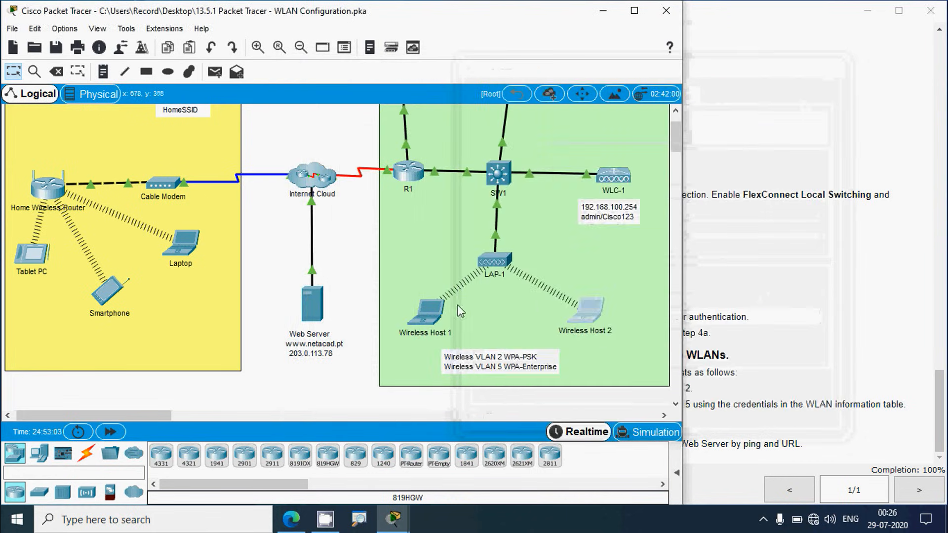
Step: Ping 192.168.5.2 from Wireless Host 1's Command Prompt
{"action": "left_click", "coordinate": [428, 311]}
{"action": "left_click", "coordinate": [585, 162]}
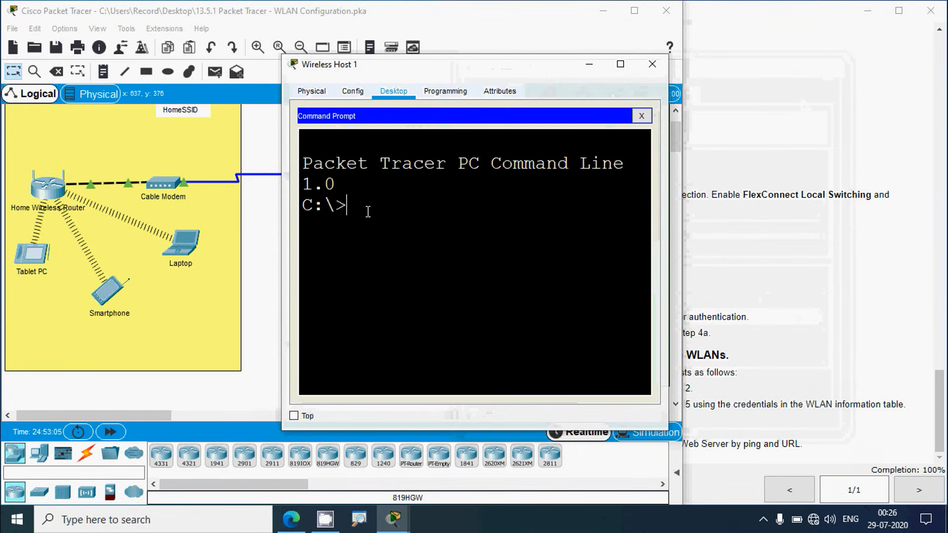
{"action": "type", "text": "ping 192.168."}
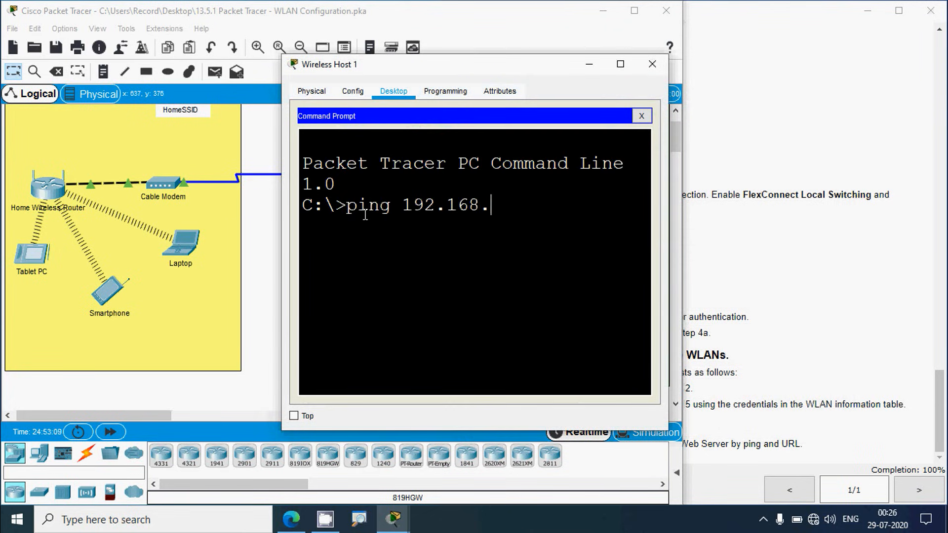
{"action": "type", "text": "5.2"}
{"action": "key", "text": "Return"}
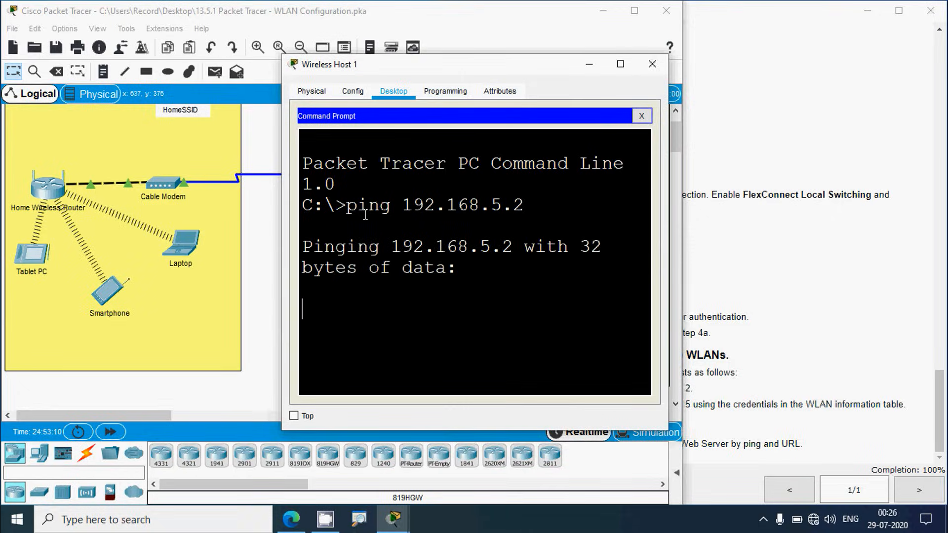
Step: Resize and reposition Wireless Host 1's window to read the ping replies (3 of 4, 23ms average)
{"action": "left_click", "coordinate": [620, 64]}
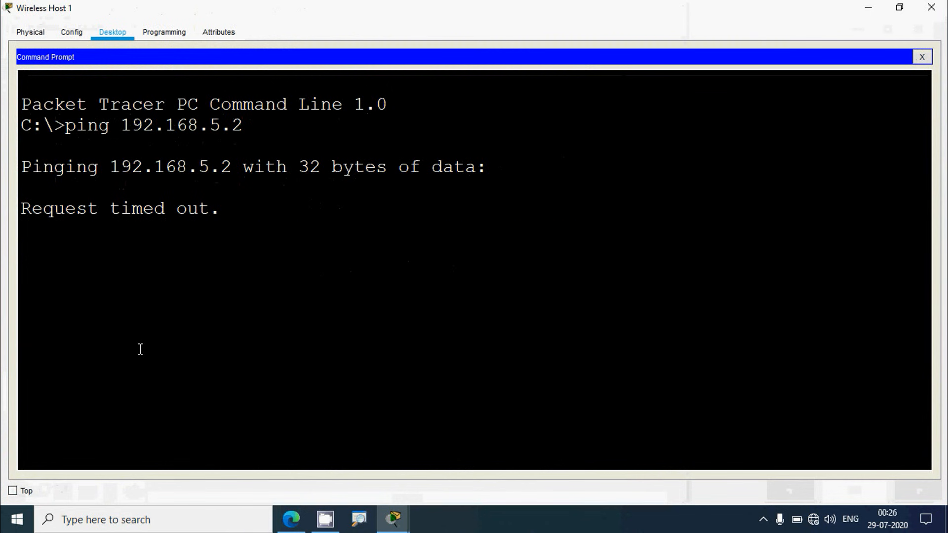
{"action": "left_click_drag", "start_coordinate": [59, 230], "coordinate": [392, 269]}
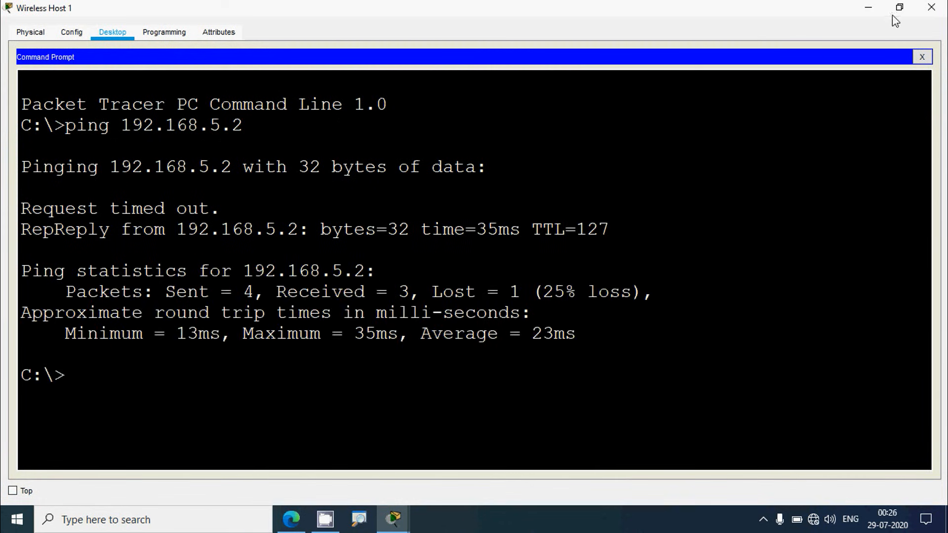
{"action": "left_click", "coordinate": [901, 11]}
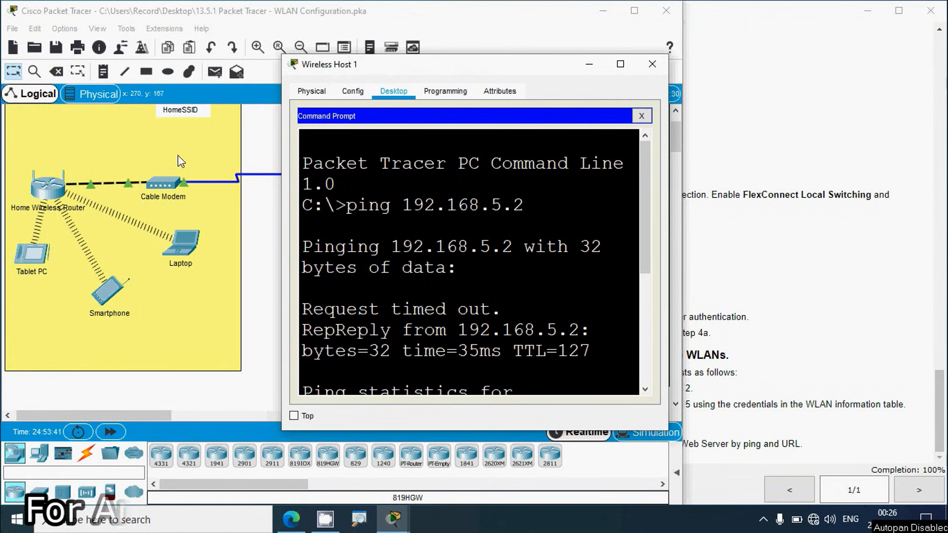
{"action": "left_click", "coordinate": [328, 13]}
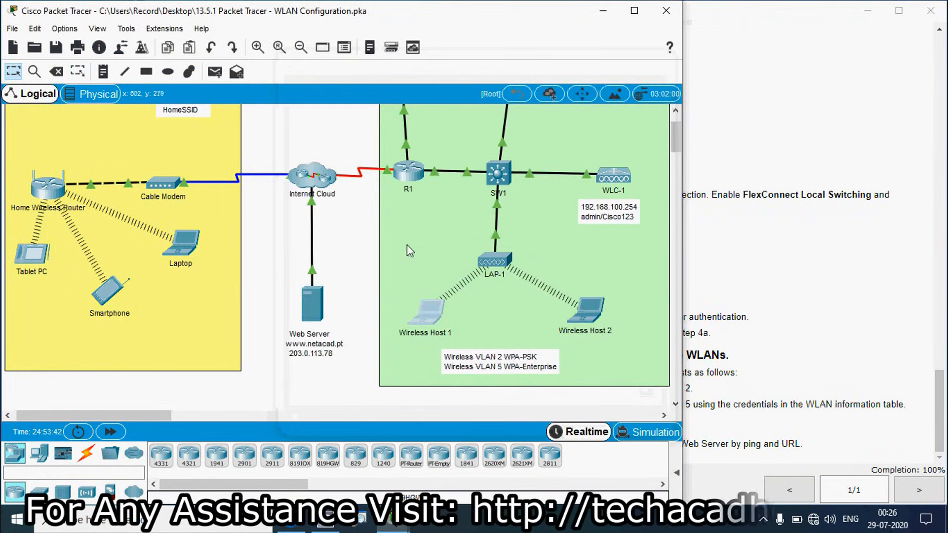
{"action": "left_click", "coordinate": [427, 316]}
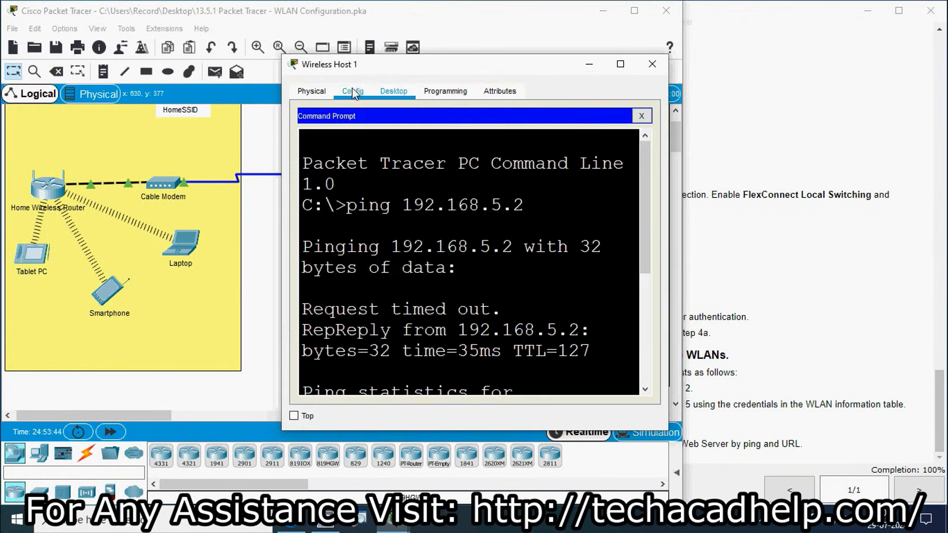
{"action": "left_click_drag", "start_coordinate": [372, 69], "coordinate": [527, 48]}
{"action": "scroll", "coordinate": [599, 329], "scroll_direction": "down", "scroll_amount": 5}
{"action": "scroll", "coordinate": [599, 330], "scroll_direction": "down", "scroll_amount": 1}
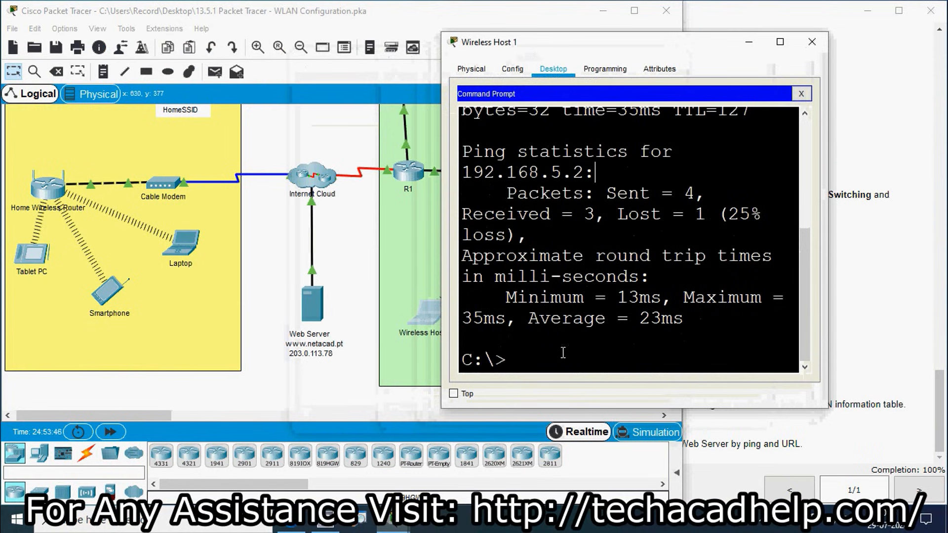
{"action": "left_click_drag", "start_coordinate": [829, 266], "coordinate": [911, 266]}
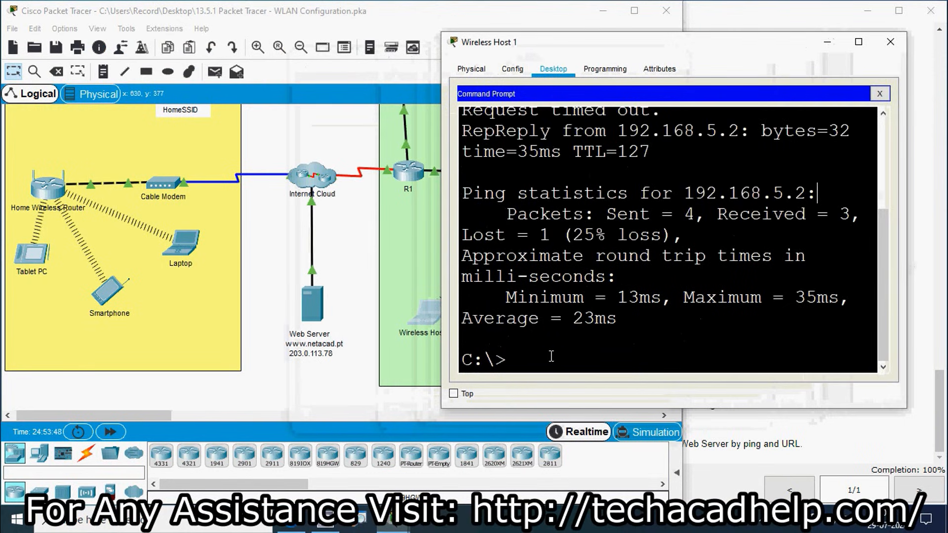
Step: Ping 203.0.113.78 from Wireless Host 1, read the 3-of-4 replies, then close the Command Prompt
{"action": "type", "text": "ping"}
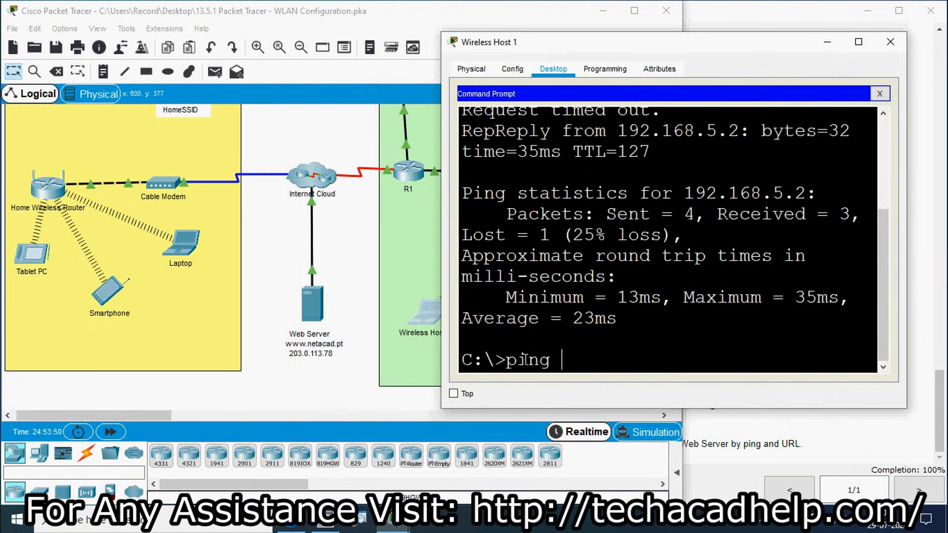
{"action": "type", "text": " 203.0.113.78"}
{"action": "key", "text": "Return"}
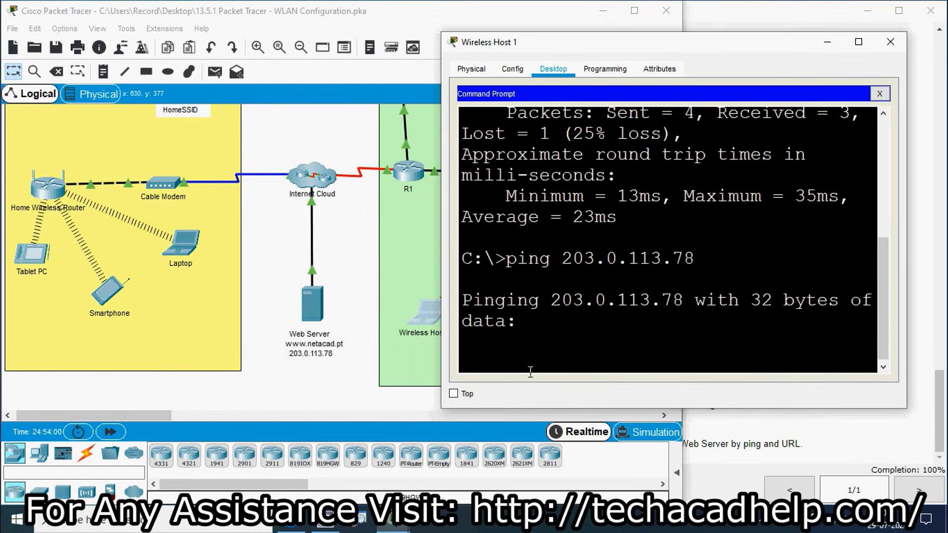
{"action": "left_click", "coordinate": [858, 42]}
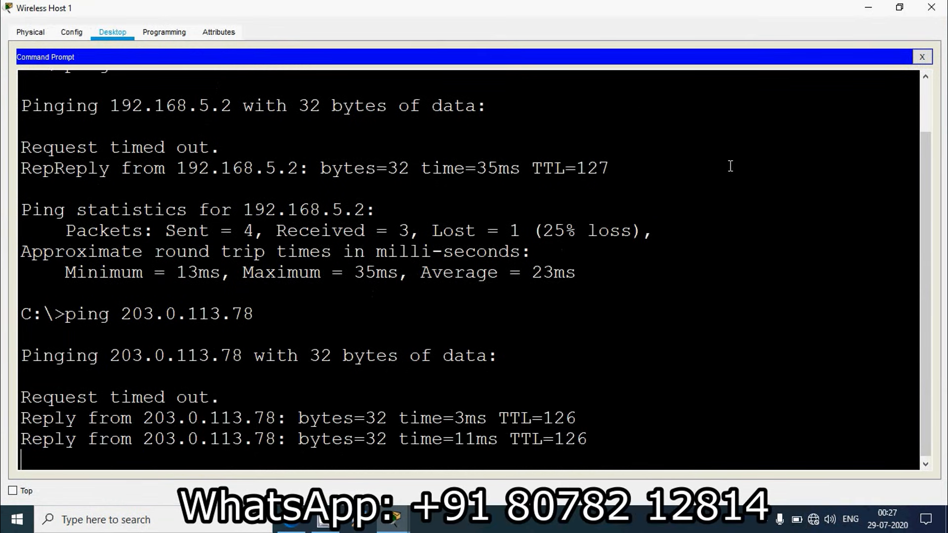
{"action": "left_click", "coordinate": [921, 57]}
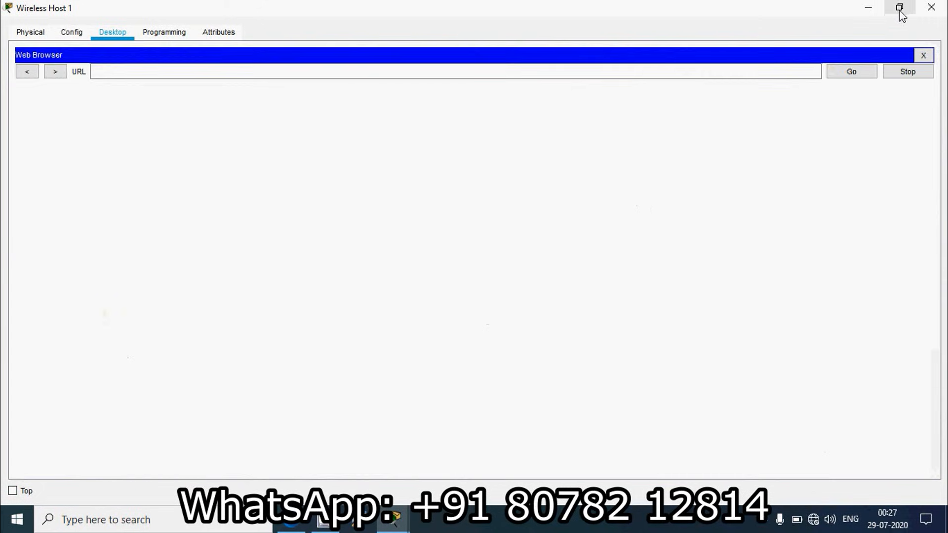
{"action": "left_click", "coordinate": [899, 6]}
{"action": "left_click", "coordinate": [585, 108]}
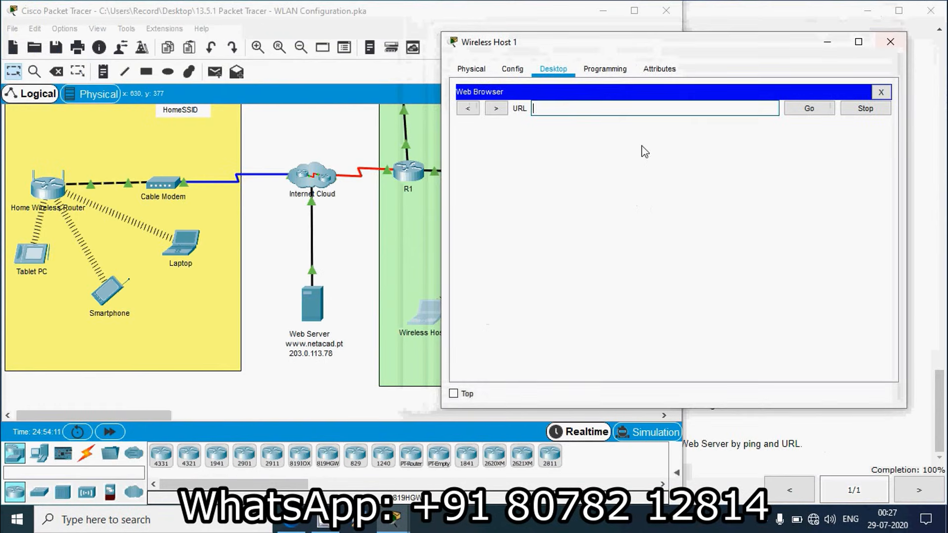
{"action": "type", "text": "www.netacad."}
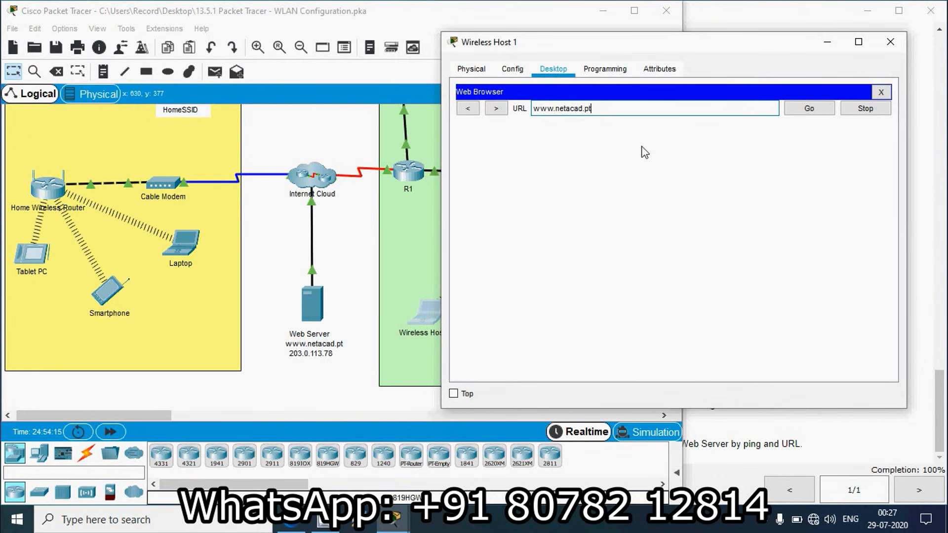
{"action": "type", "text": "pt"}
{"action": "key", "text": "Return"}
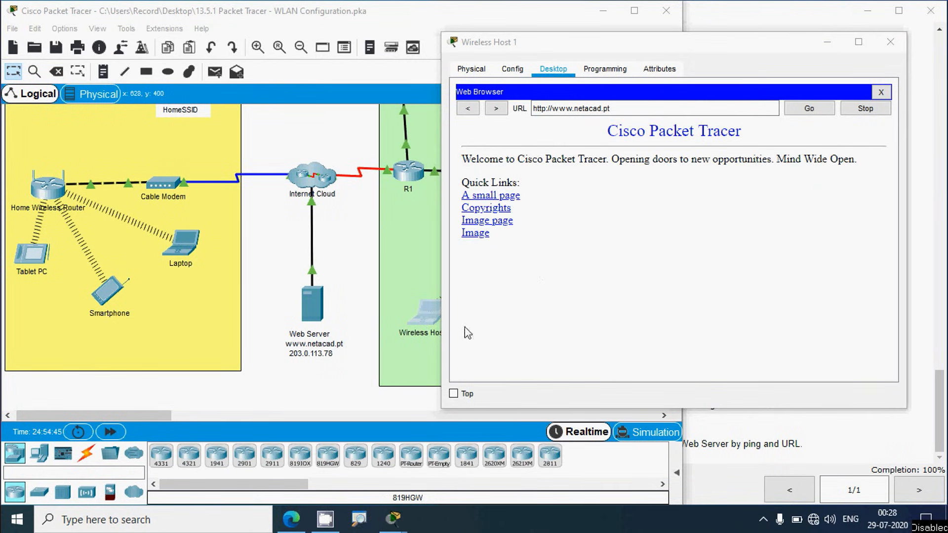
Step: Close Wireless Host 1 and scroll the activity instructions back up to the Addressing Table
{"action": "left_click", "coordinate": [890, 42]}
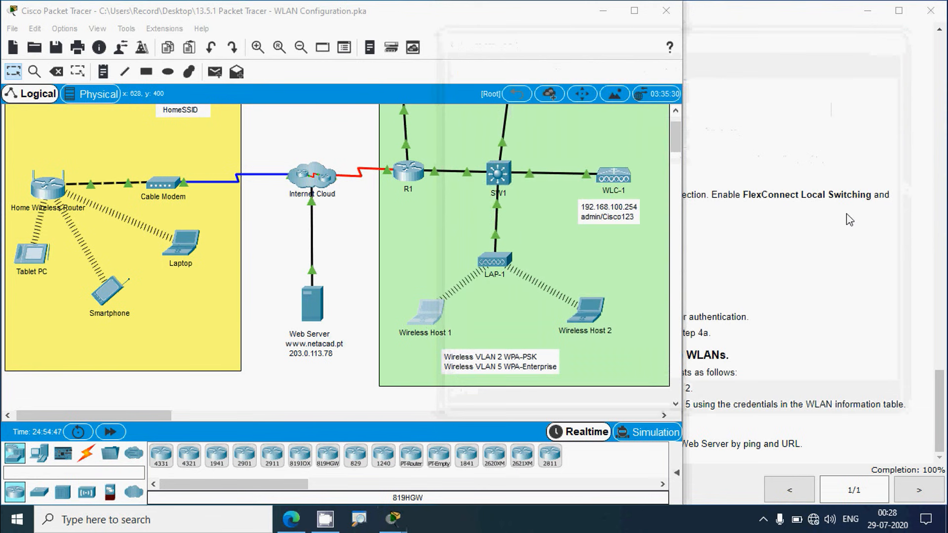
{"action": "left_click", "coordinate": [847, 219]}
{"action": "left_click_drag", "start_coordinate": [939, 410], "coordinate": [940, 39]}
{"action": "left_click_drag", "start_coordinate": [438, 94], "coordinate": [675, 94]}
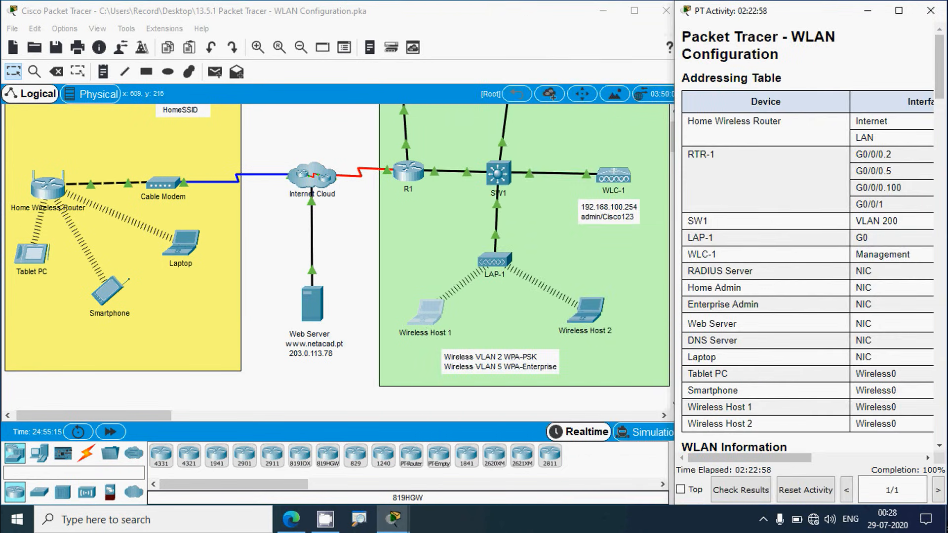